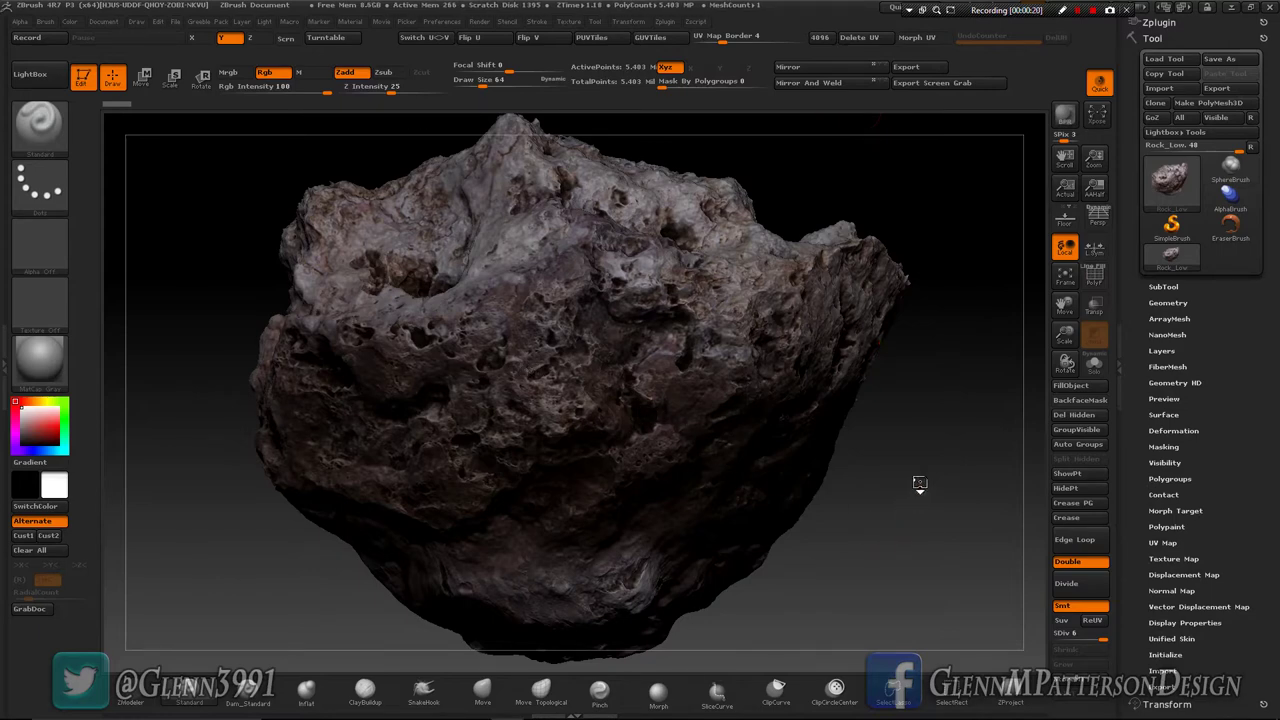
# Step: Pre-process the current rock mesh with Decimation Master
pyautogui.moveTo(917, 486)
pyautogui.mouseDown()
pyautogui.moveTo(772, 430)
pyautogui.moveTo(780, 415)
pyautogui.moveTo(795, 521)
pyautogui.moveTo(886, 532)
pyautogui.moveTo(790, 485)
pyautogui.mouseUp()
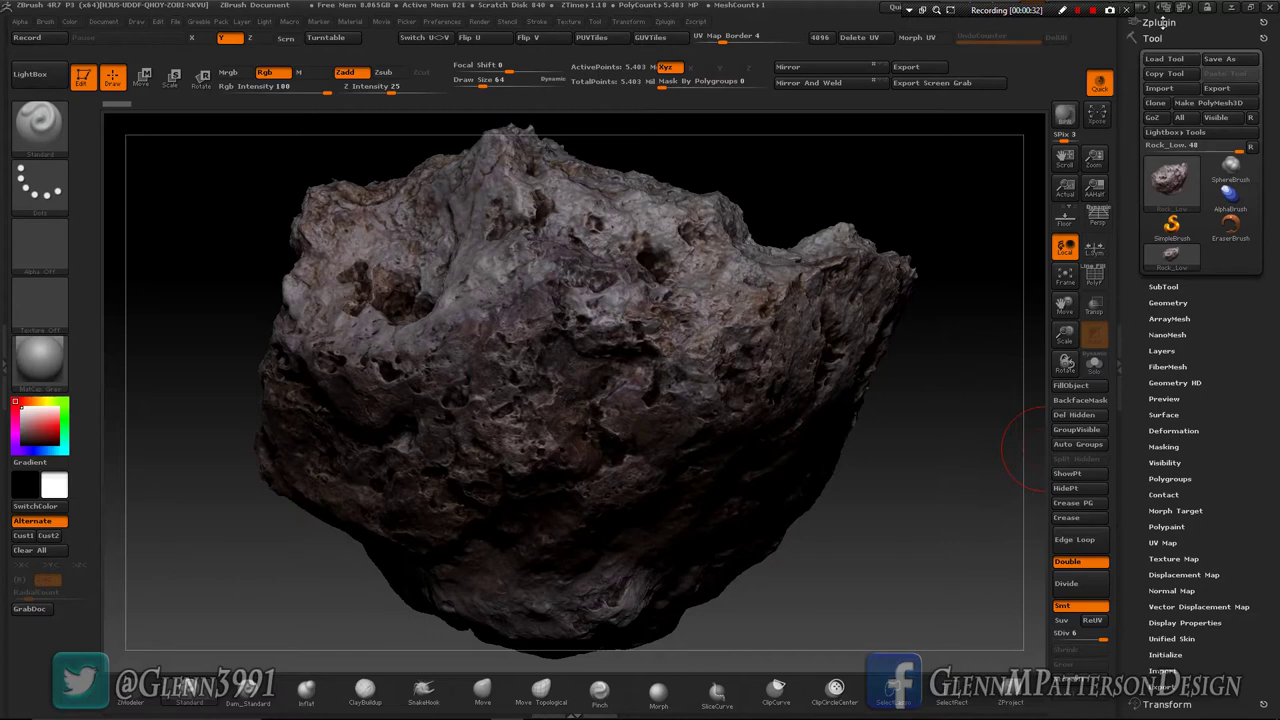
pyautogui.click(1150, 21)
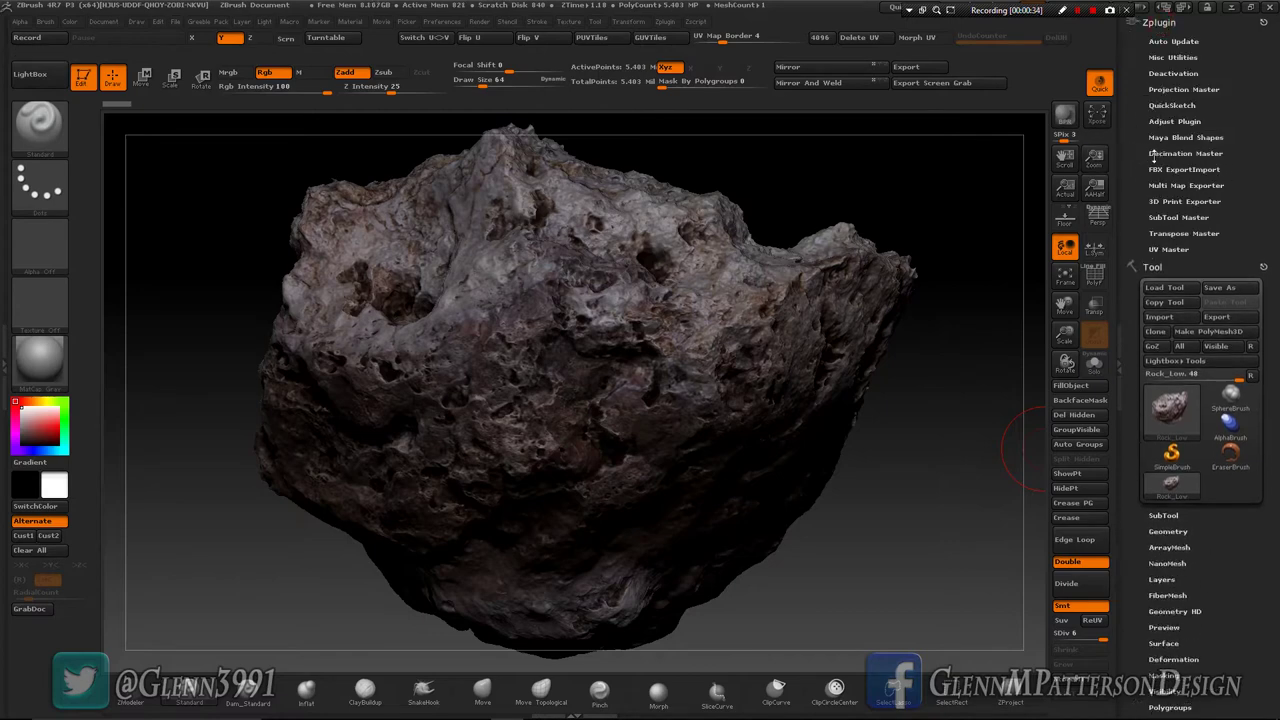
pyautogui.click(1168, 154)
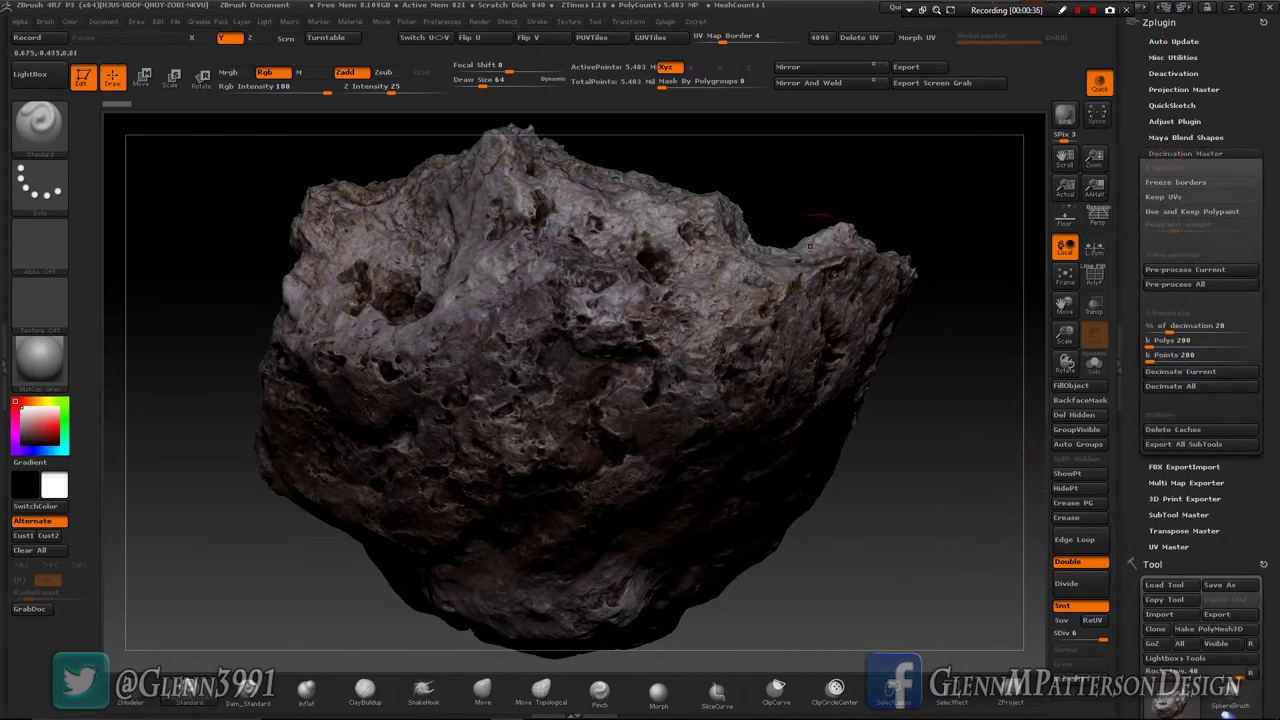
pyautogui.click(1194, 271)
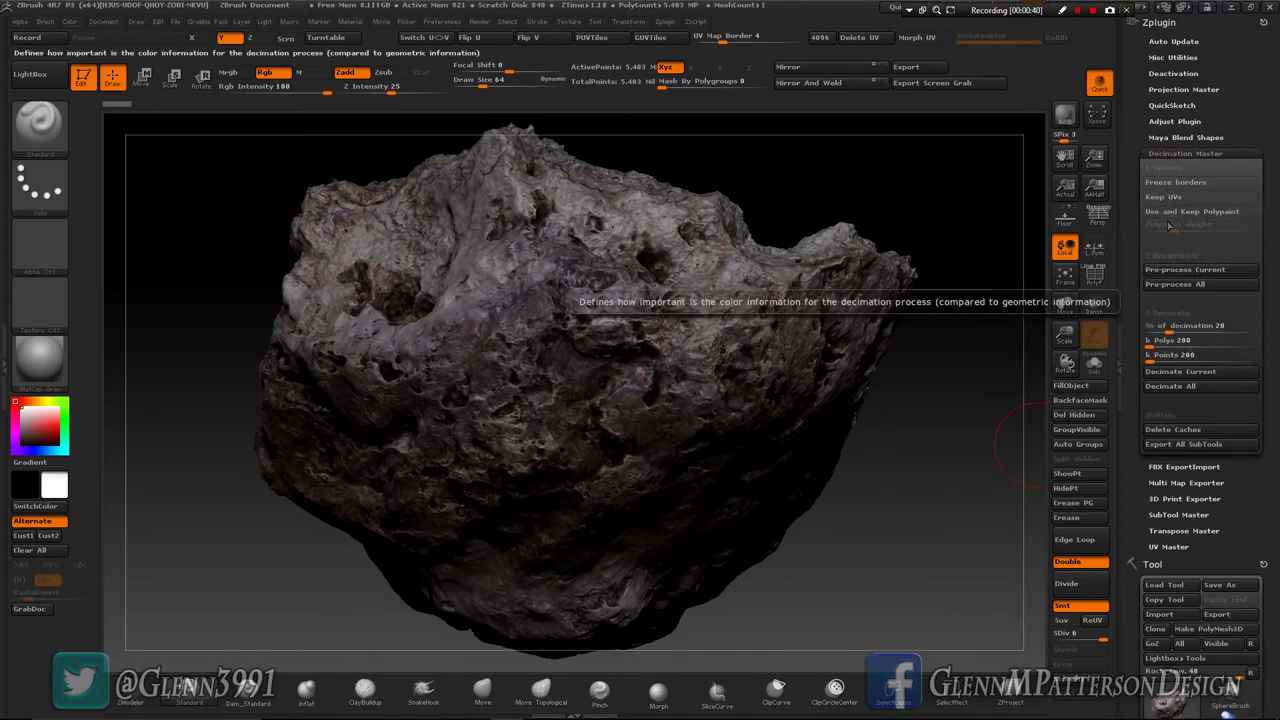
pyautogui.click(1176, 275)
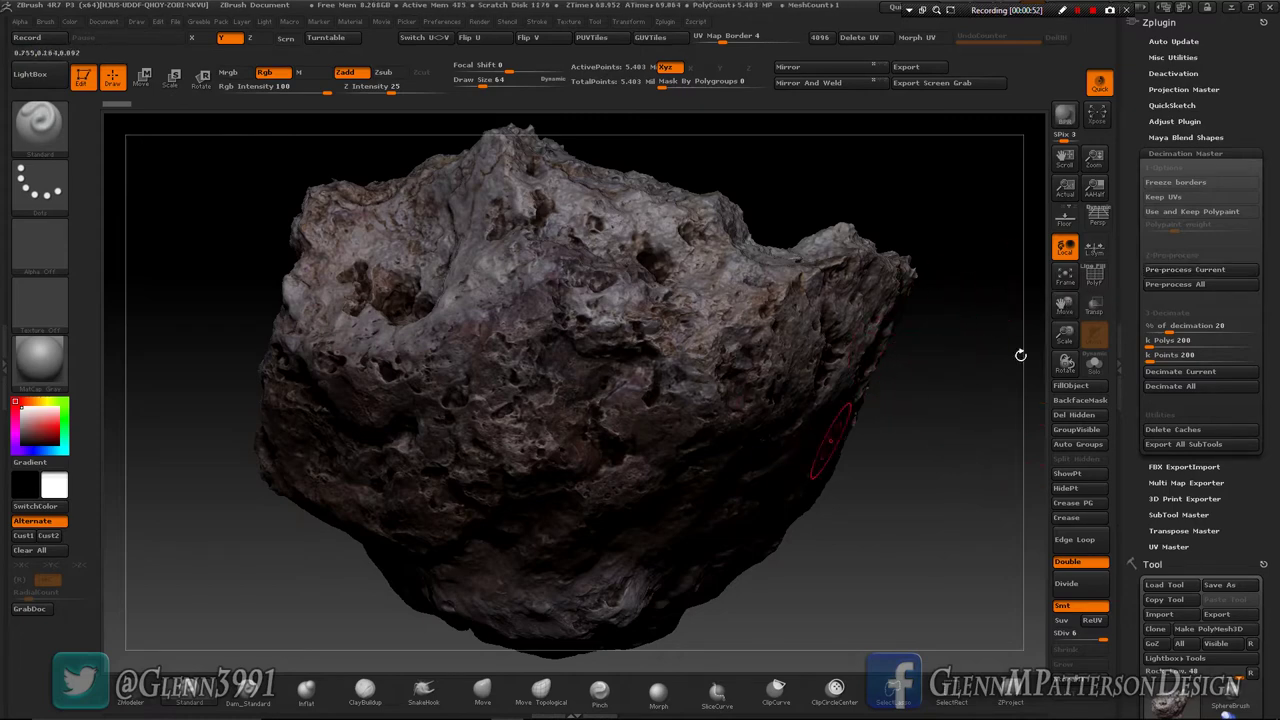
# Step: Set the Decimation Master target to 1000 k Polys and decimate the current rock mesh
pyautogui.click(1187, 342)
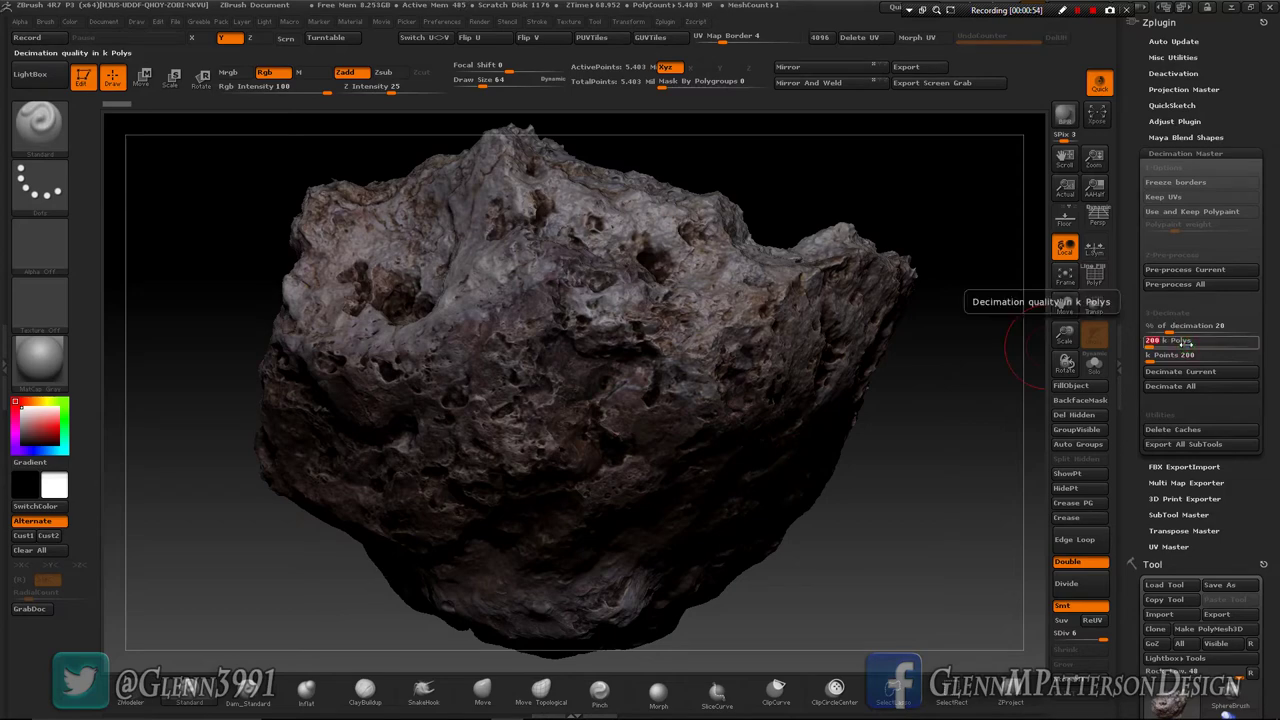
pyautogui.write('1000')
pyautogui.press('Return')
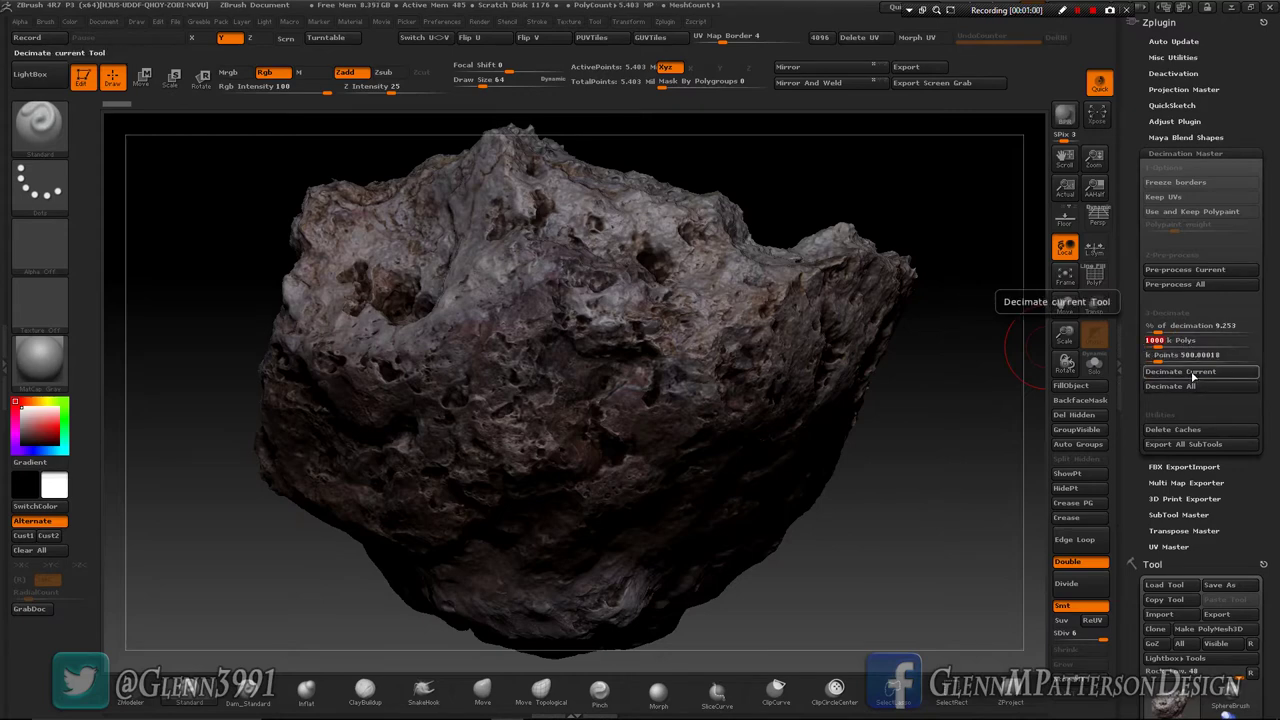
pyautogui.click(1180, 372)
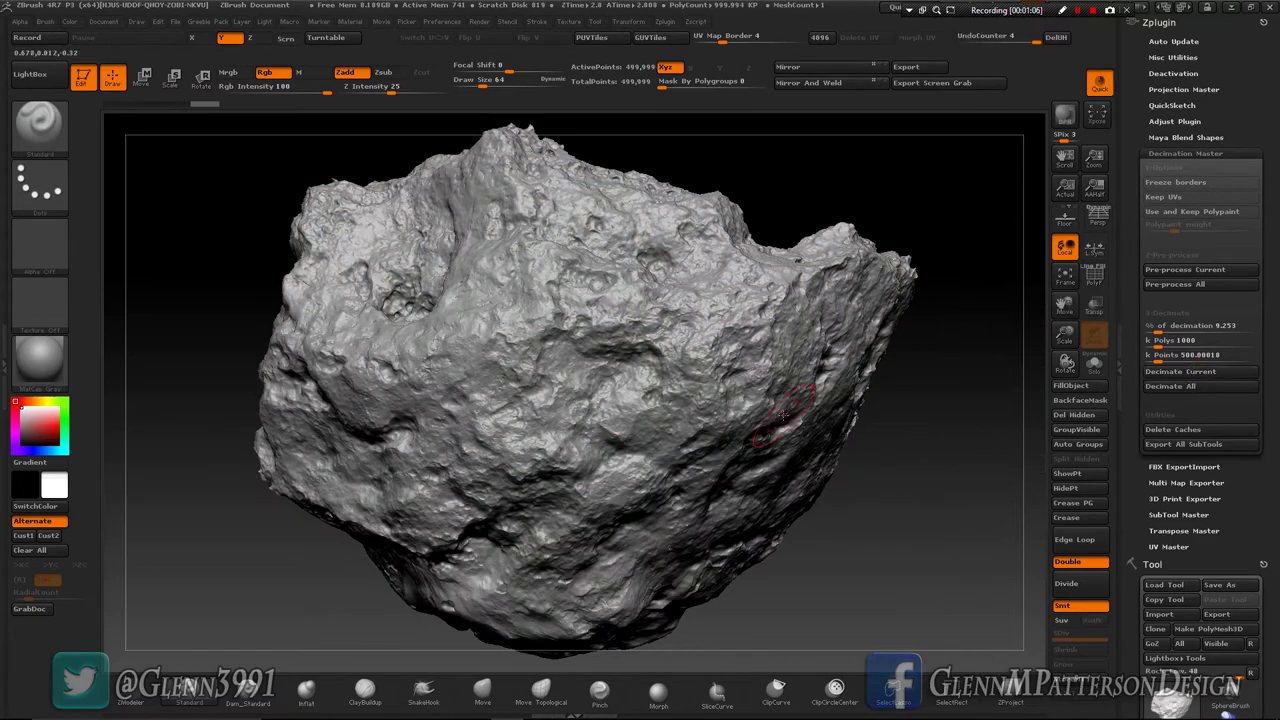
# Step: Export the decimated rock in OBJ format as Rock_HIGH to the Textures folder of Photoscan DEMO
pyautogui.moveTo(785, 412)
pyautogui.mouseDown()
pyautogui.moveTo(657, 391)
pyautogui.moveTo(1025, 390)
pyautogui.mouseUp()
pyautogui.scroll(-3, 1233, 507)
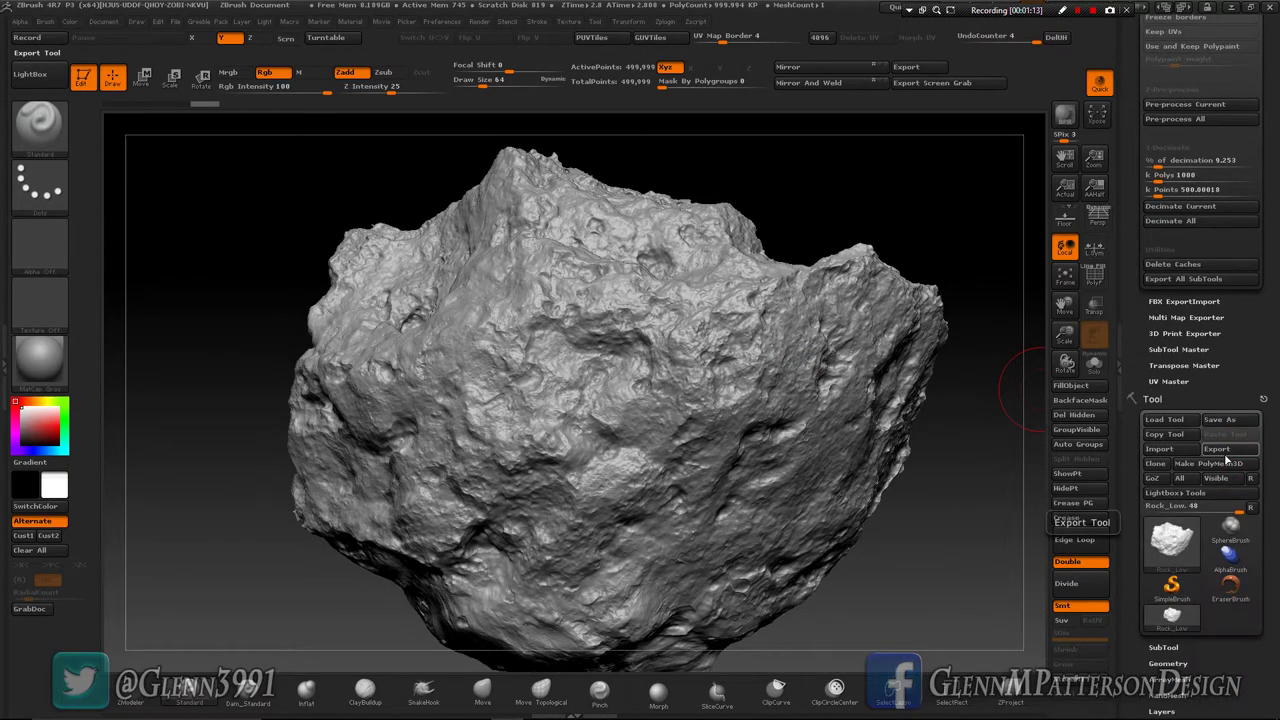
pyautogui.click(1222, 450)
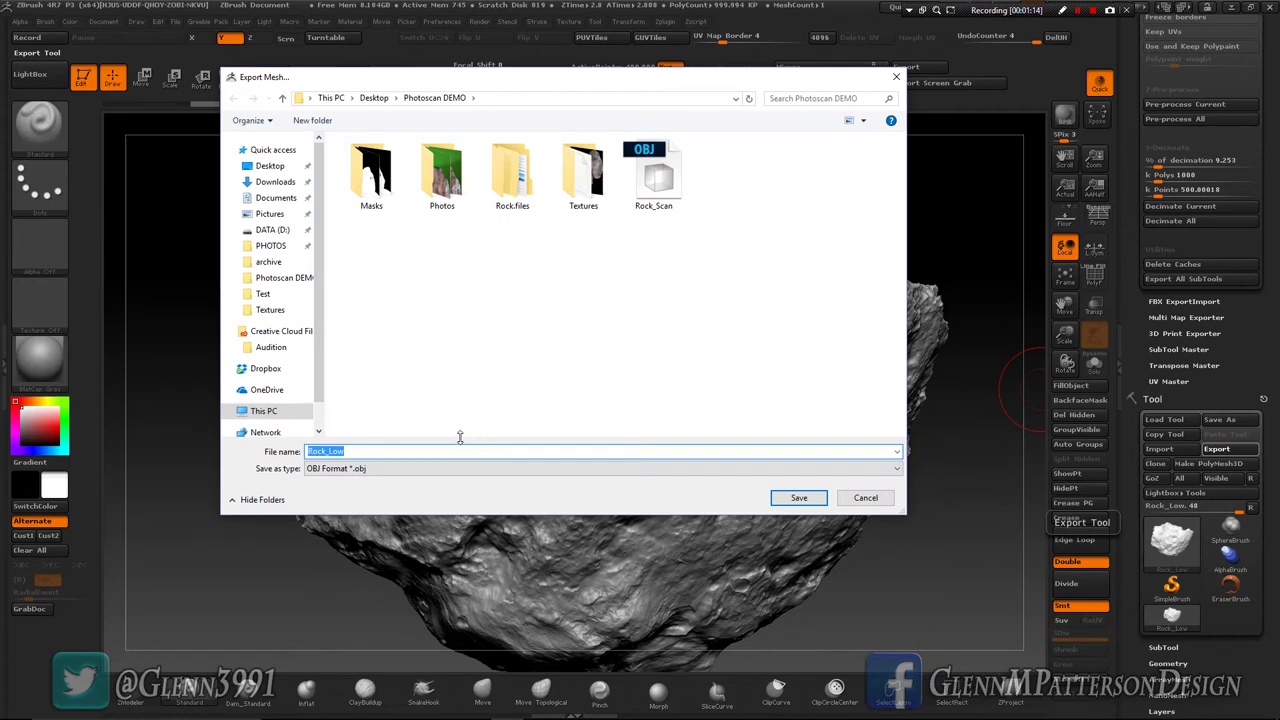
pyautogui.doubleClick(583, 175)
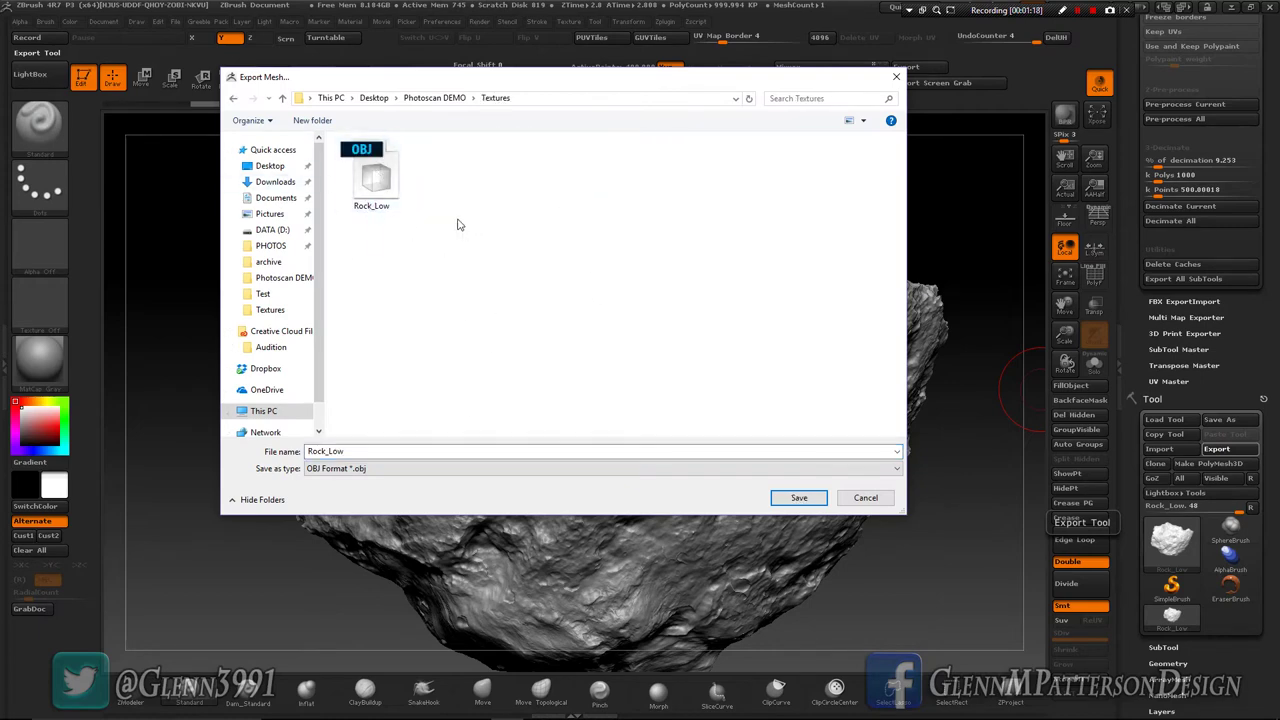
pyautogui.doubleClick(423, 451)
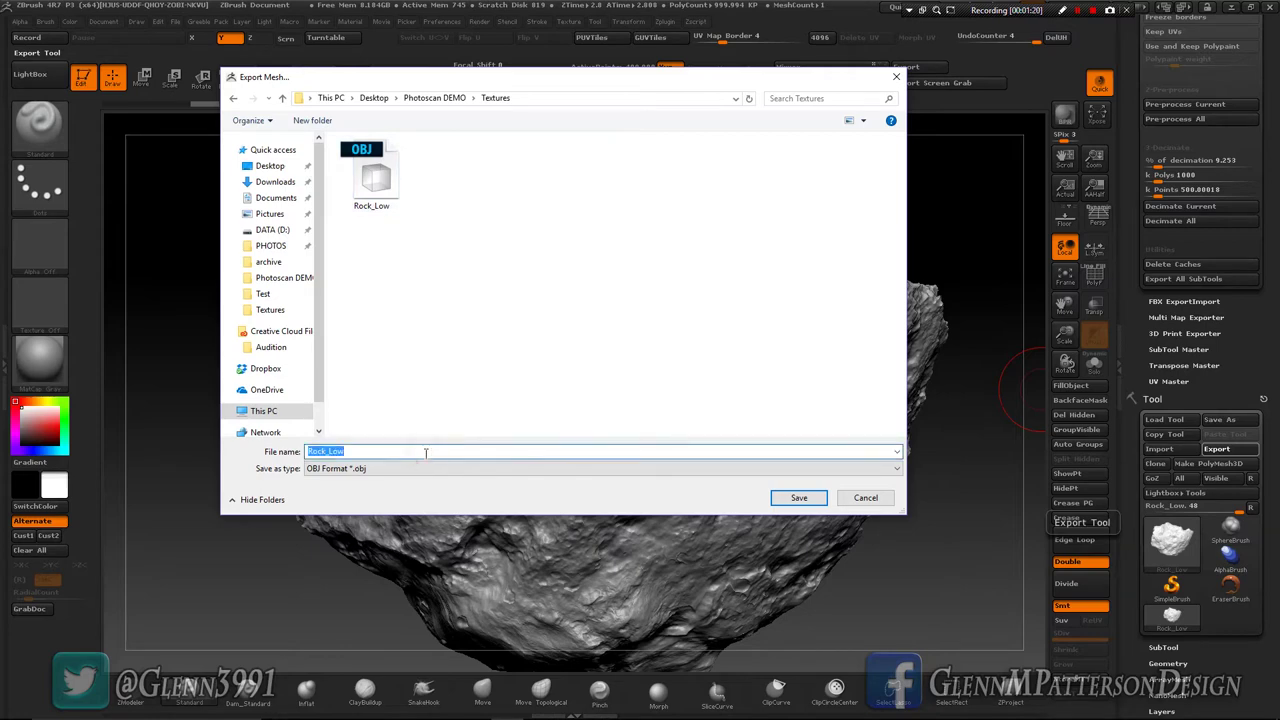
pyautogui.click(425, 451)
pyautogui.press('BackSpace')
pyautogui.press('BackSpace')
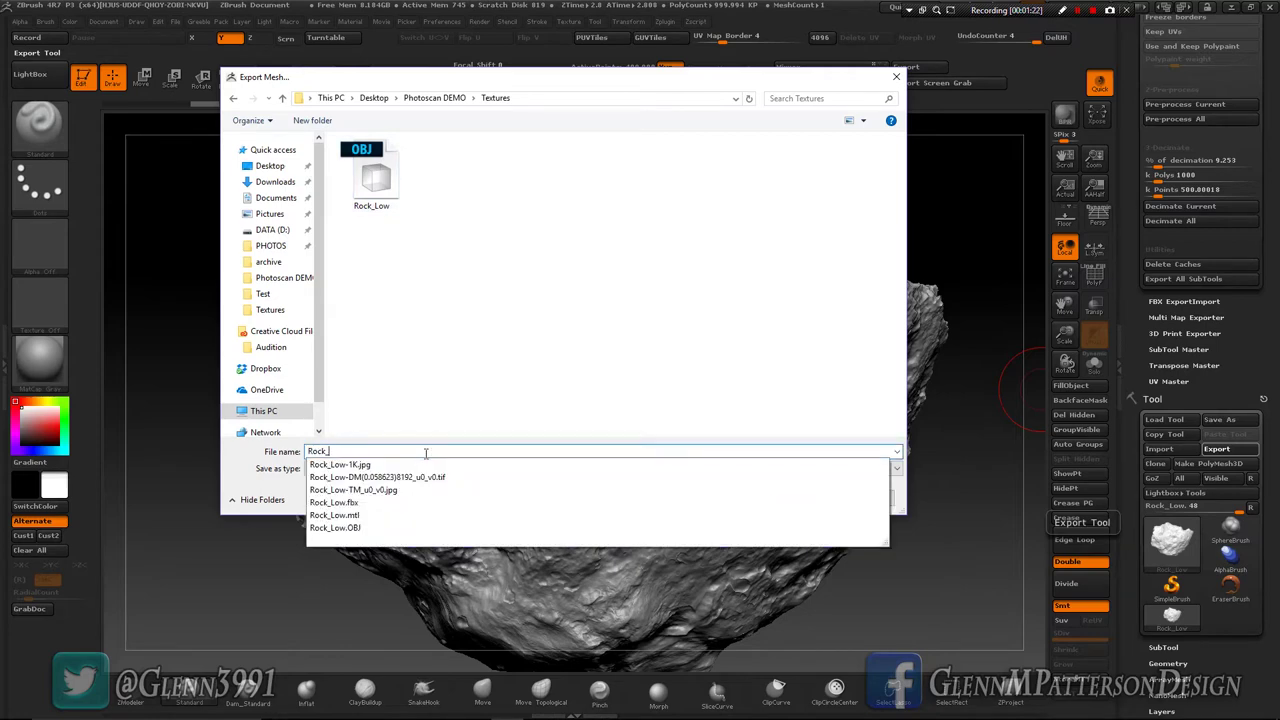
pyautogui.write('HIGH')
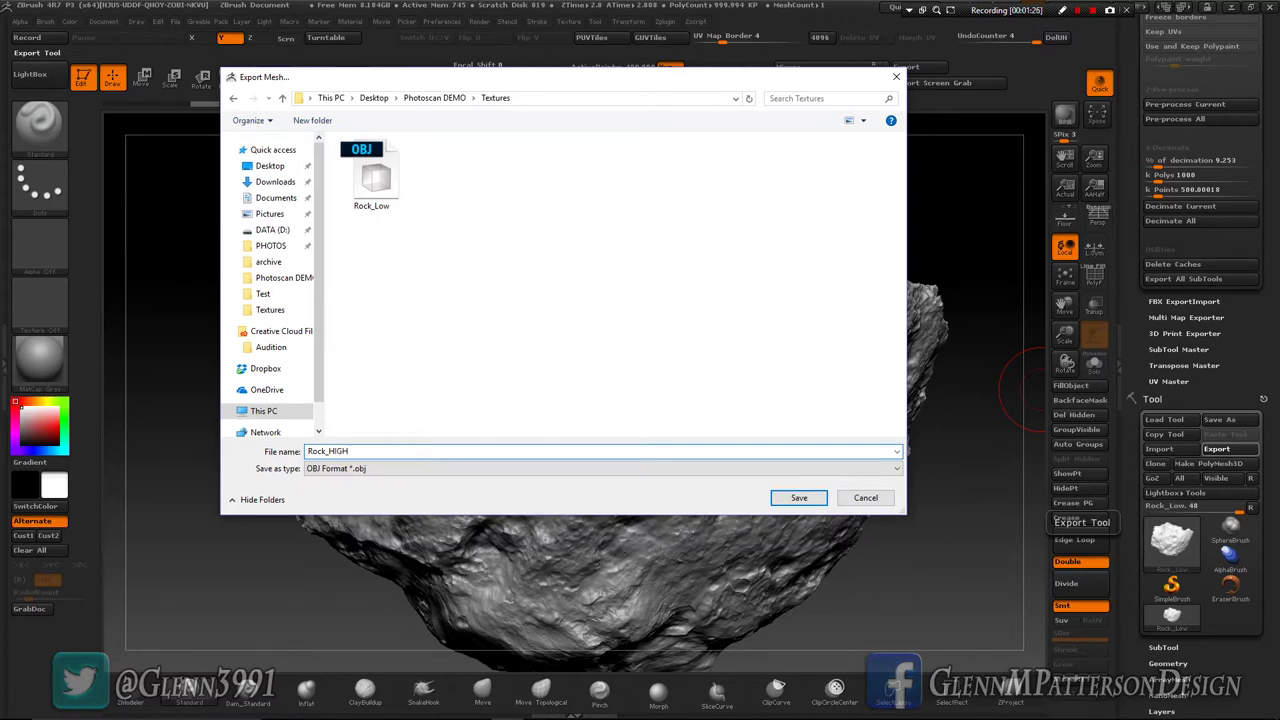
pyautogui.press('Return')
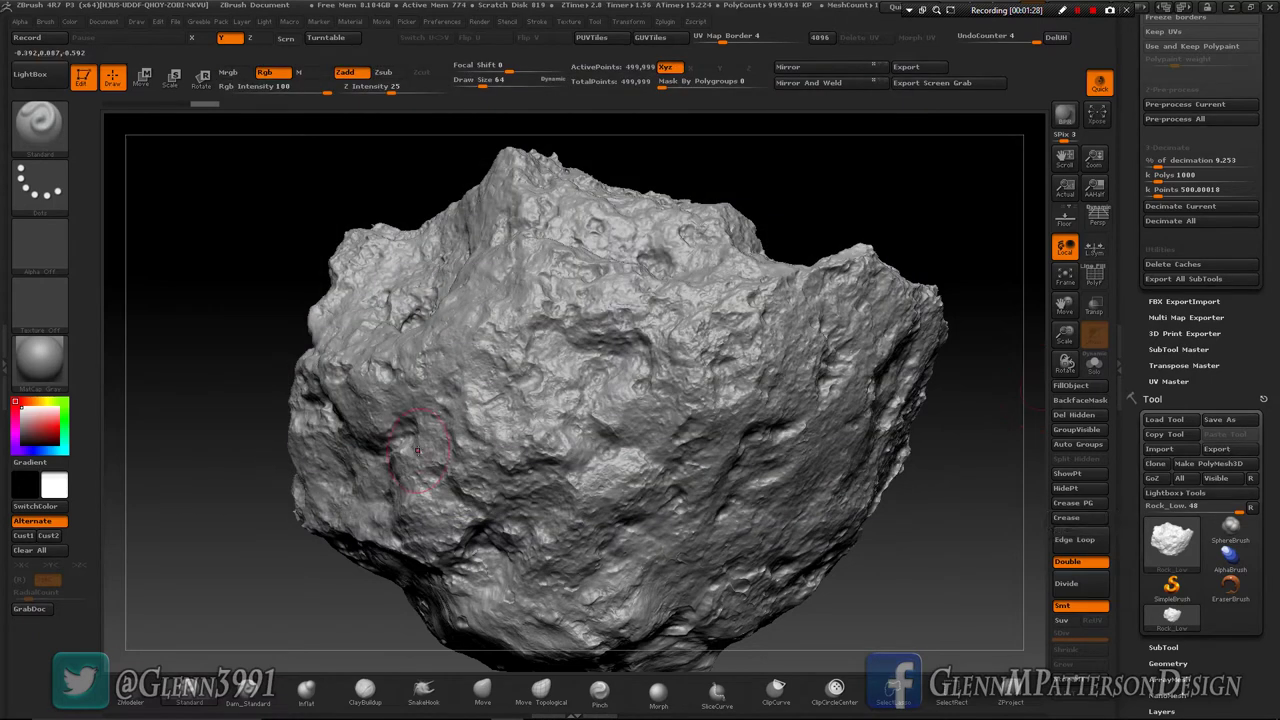
# Step: Examine the decimated rock's surface detail from several sides
pyautogui.moveTo(655, 370)
pyautogui.mouseDown()
pyautogui.moveTo(621, 409)
pyautogui.moveTo(652, 376)
pyautogui.mouseUp()
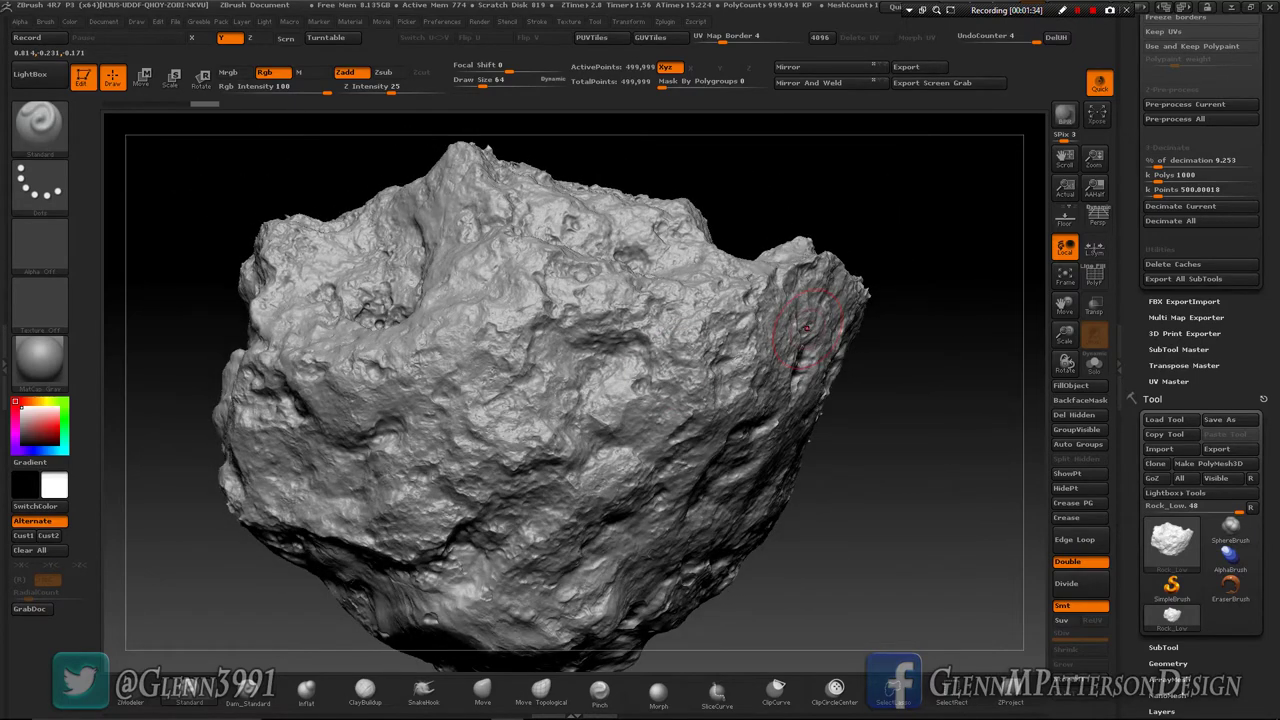
pyautogui.moveTo(657, 386)
pyautogui.mouseDown()
pyautogui.moveTo(616, 422)
pyautogui.moveTo(746, 450)
pyautogui.mouseUp()
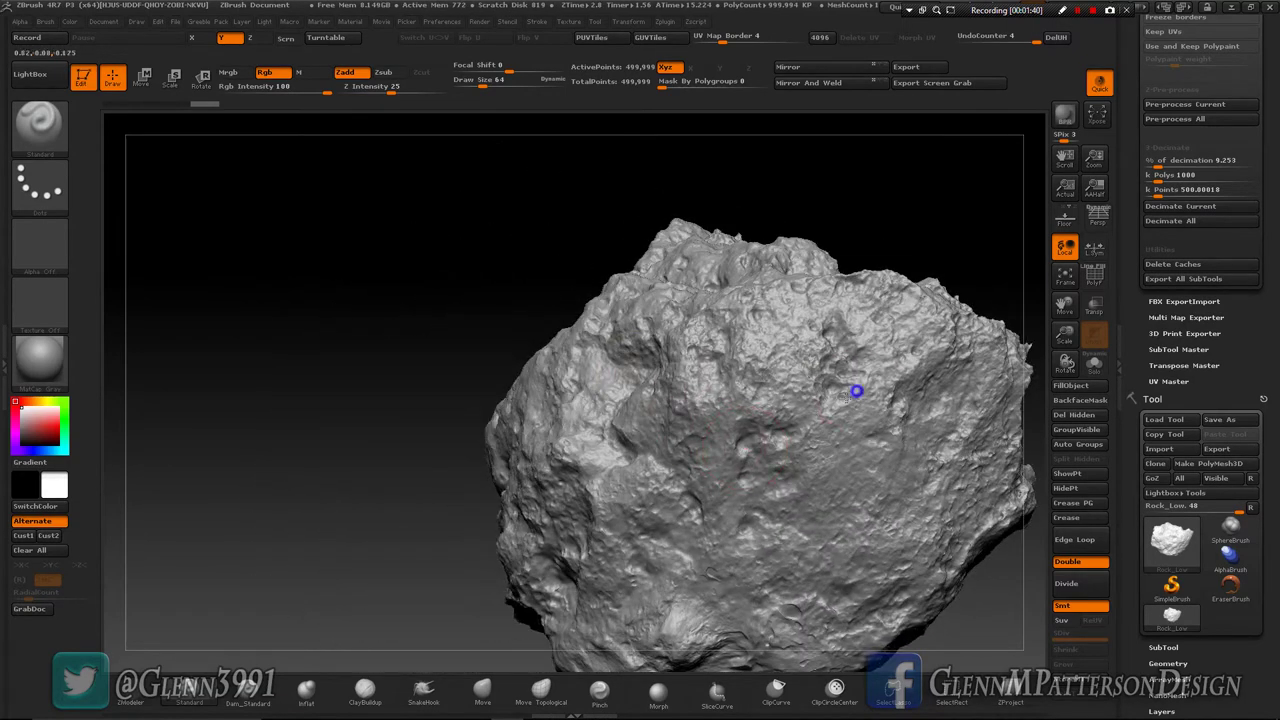
pyautogui.keyDown('alt'); pyautogui.moveTo(856, 392); pyautogui.dragTo(1067, 300); pyautogui.keyUp('alt')
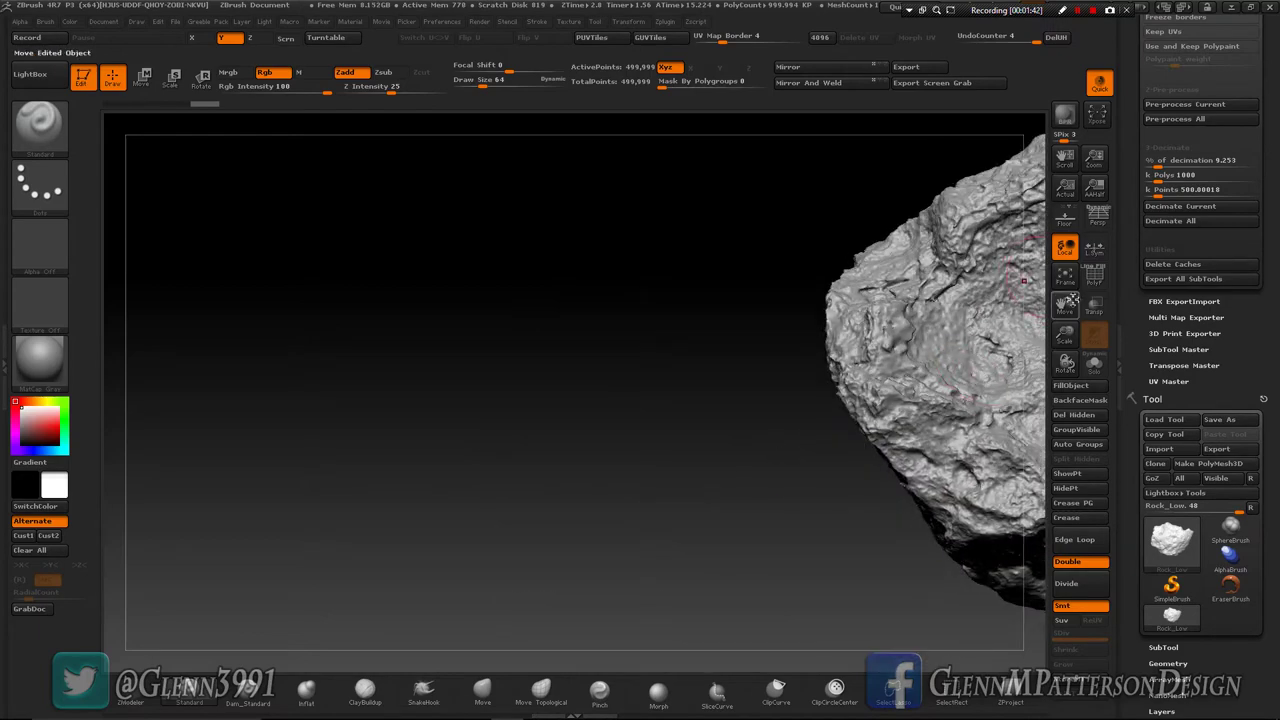
pyautogui.press('f')
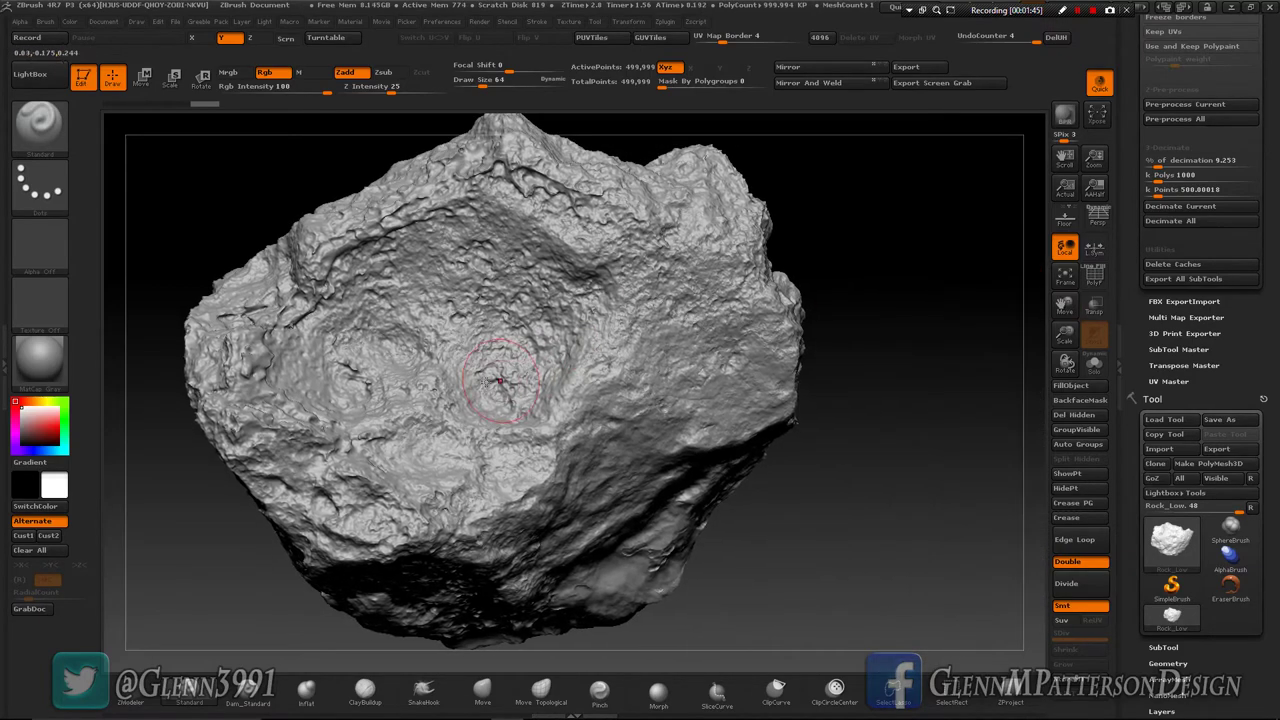
pyautogui.moveTo(500, 406); pyautogui.dragTo(610, 398)
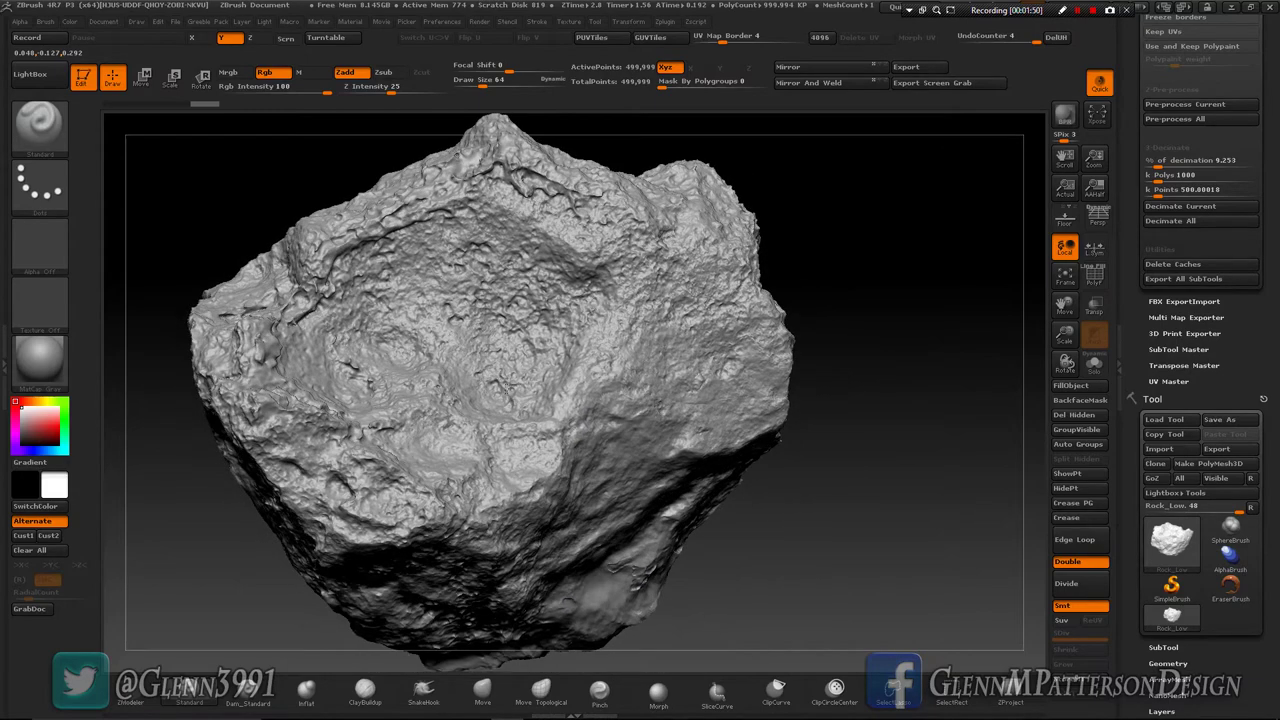
pyautogui.moveTo(480, 400)
pyautogui.mouseDown()
pyautogui.moveTo(469, 361)
pyautogui.moveTo(496, 598)
pyautogui.moveTo(752, 447)
pyautogui.moveTo(427, 393)
pyautogui.moveTo(440, 330)
pyautogui.moveTo(489, 396)
pyautogui.moveTo(600, 340)
pyautogui.moveTo(585, 300)
pyautogui.moveTo(590, 318)
pyautogui.mouseUp()
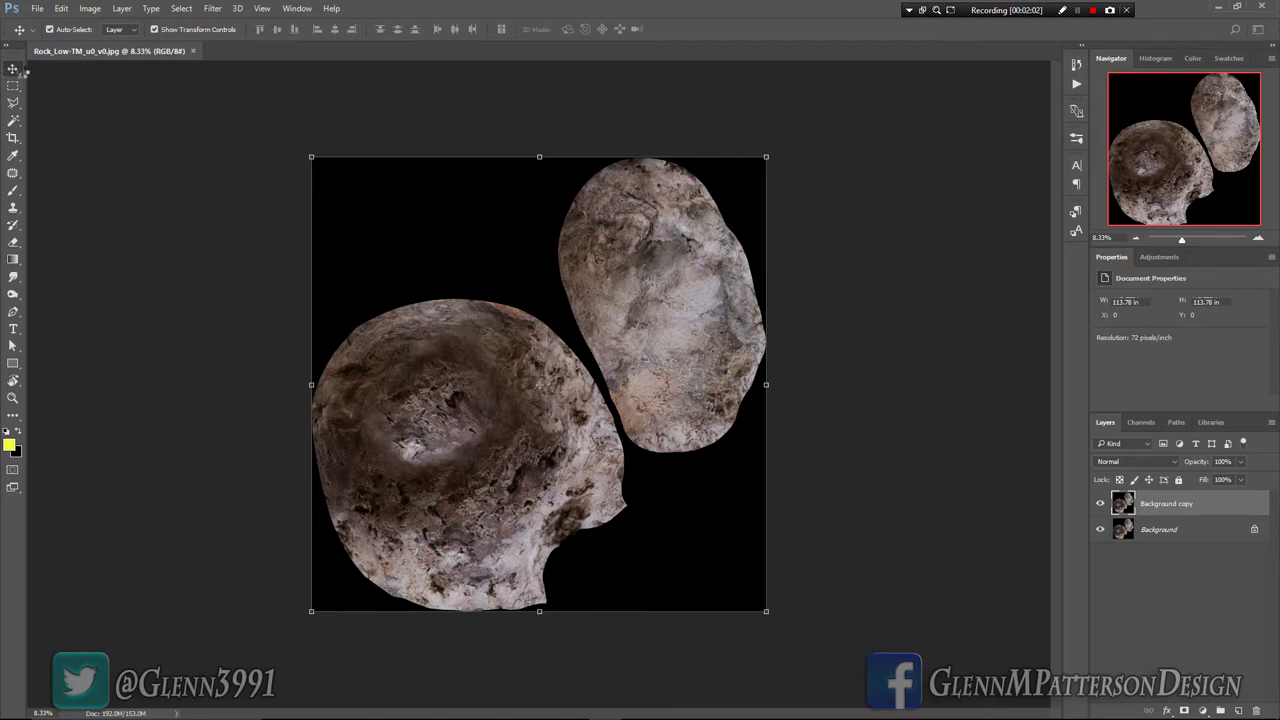
# Step: Switch to Photoshop, try Smart Blur on the rock texture's Background copy layer, and delete that layer
pyautogui.hotkey('ctrl', 'f')
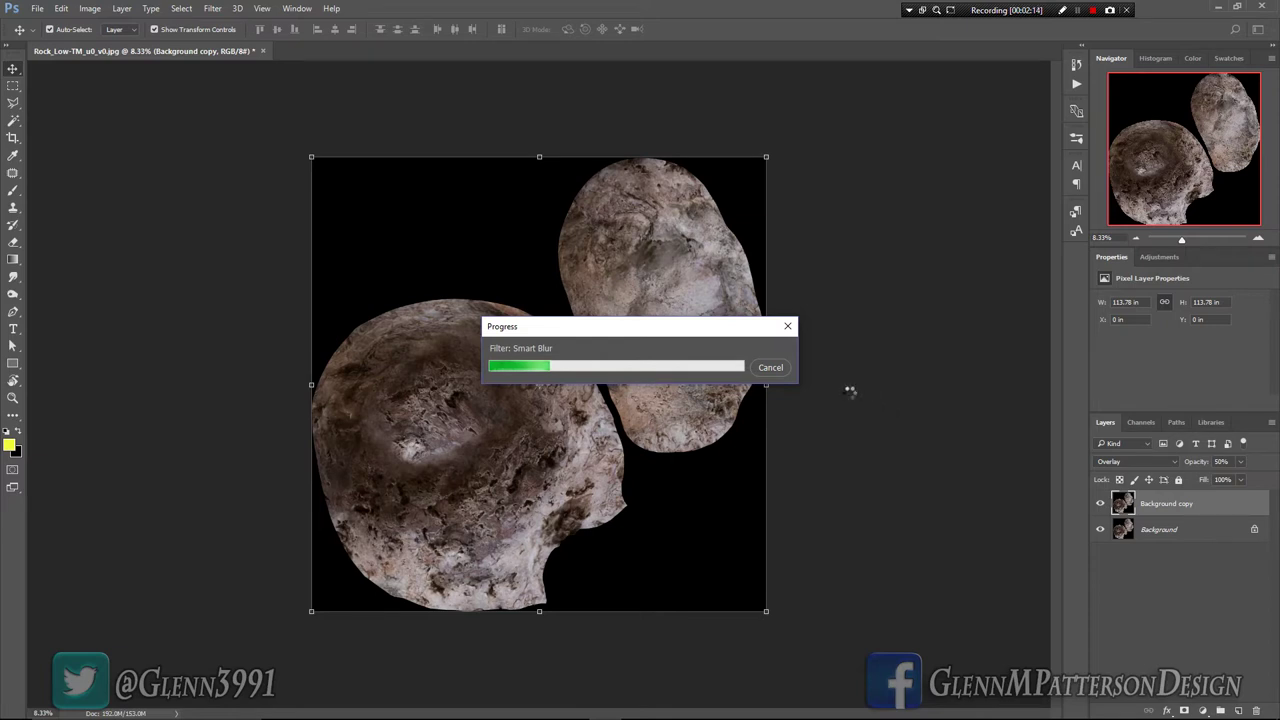
pyautogui.press('Escape')
pyautogui.press('Delete')
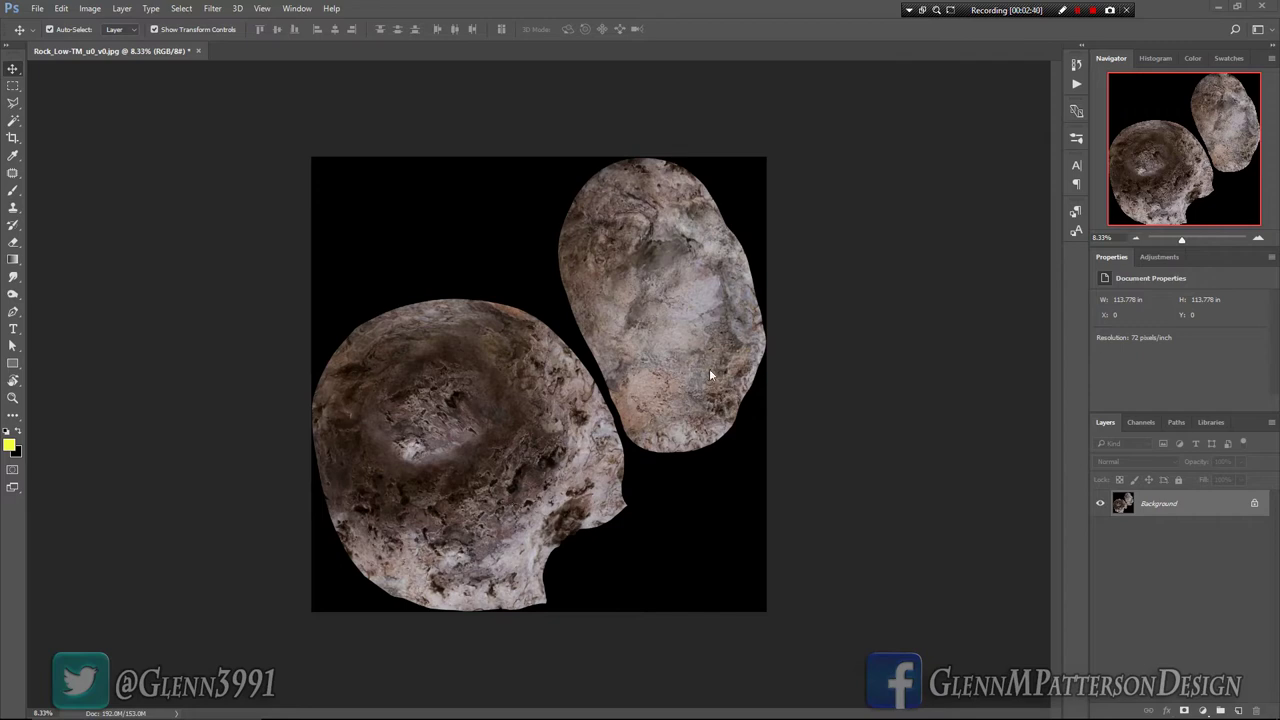
# Step: Open the Camera Raw Filter on the rock texture and set Shadows to +100, Blacks to +47 and Clarity to +44
pyautogui.click(213, 9)
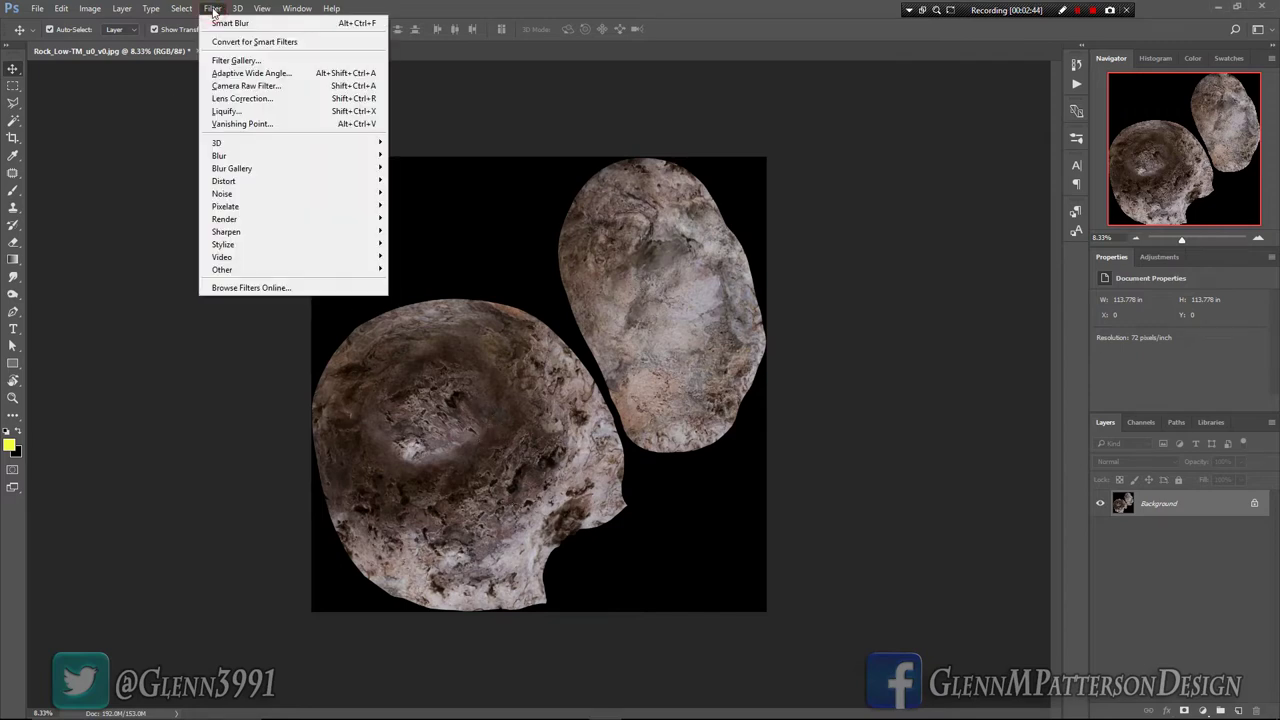
pyautogui.click(252, 88)
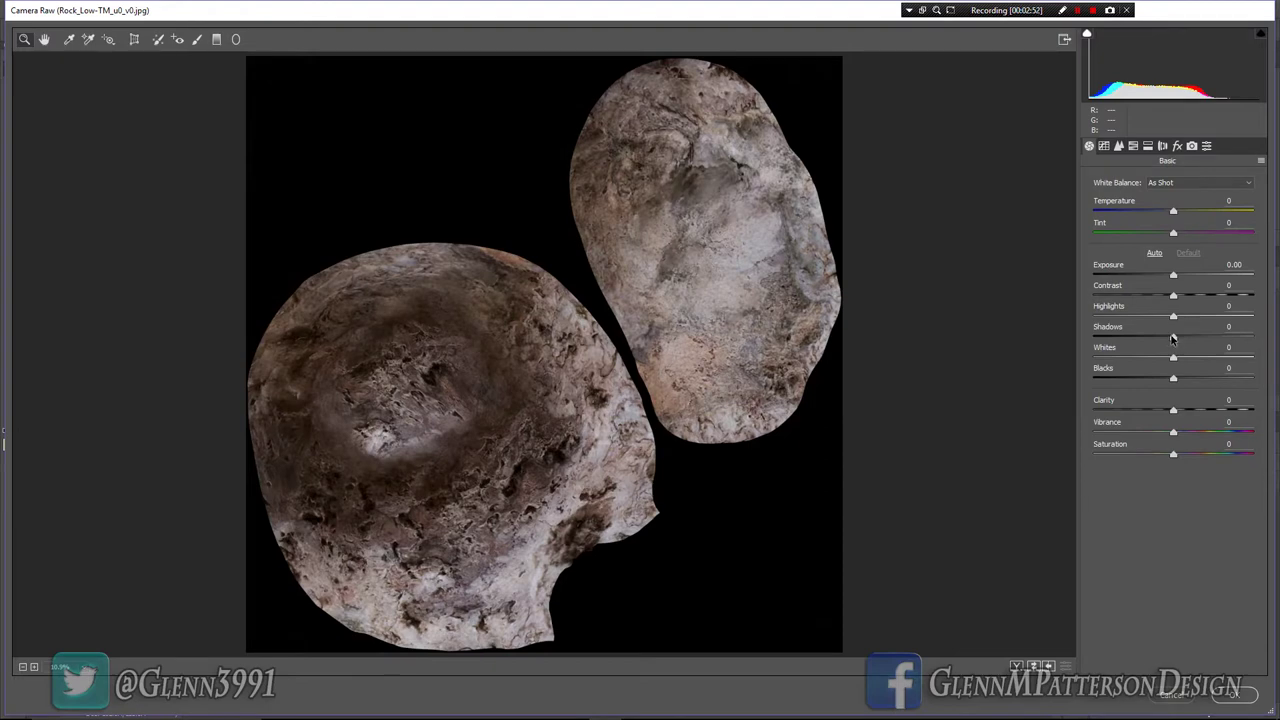
pyautogui.moveTo(1173, 339); pyautogui.dragTo(1272, 342)
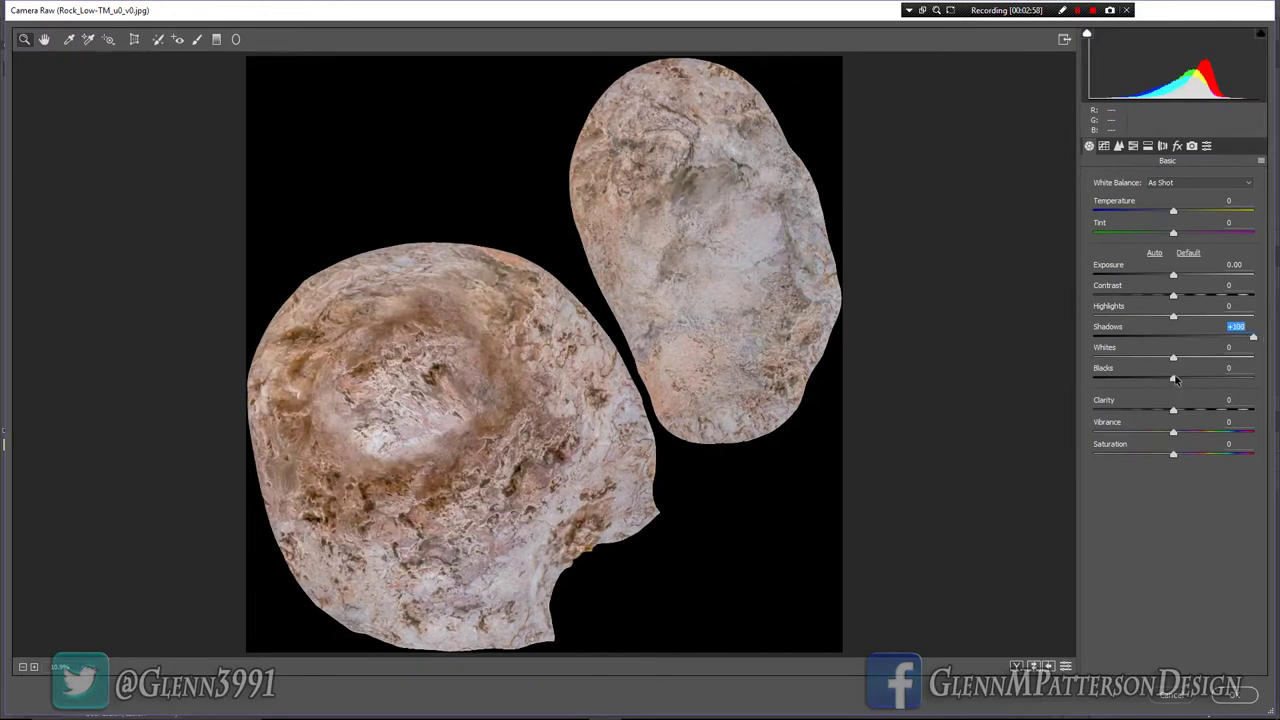
pyautogui.moveTo(1174, 381); pyautogui.dragTo(1211, 413)
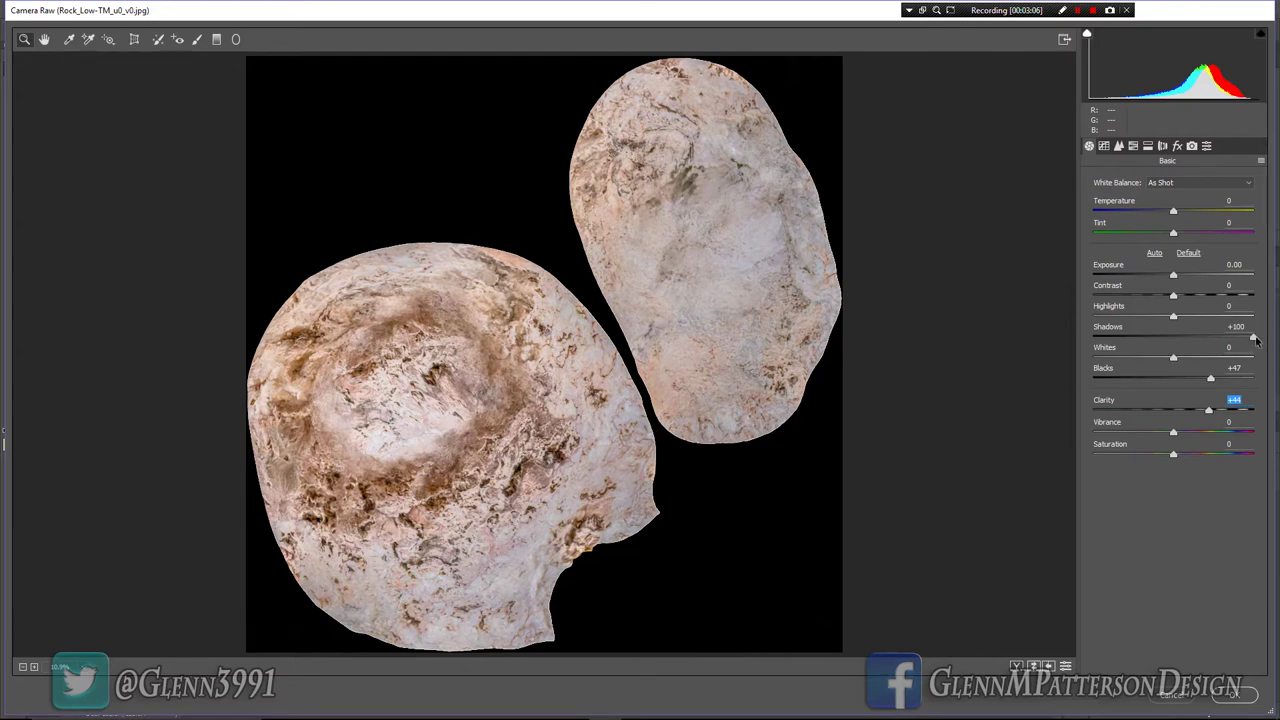
# Step: Set the Camera Raw tones to Blacks +7, Shadows +53 and Whites +27
pyautogui.moveTo(1212, 384); pyautogui.dragTo(1179, 383)
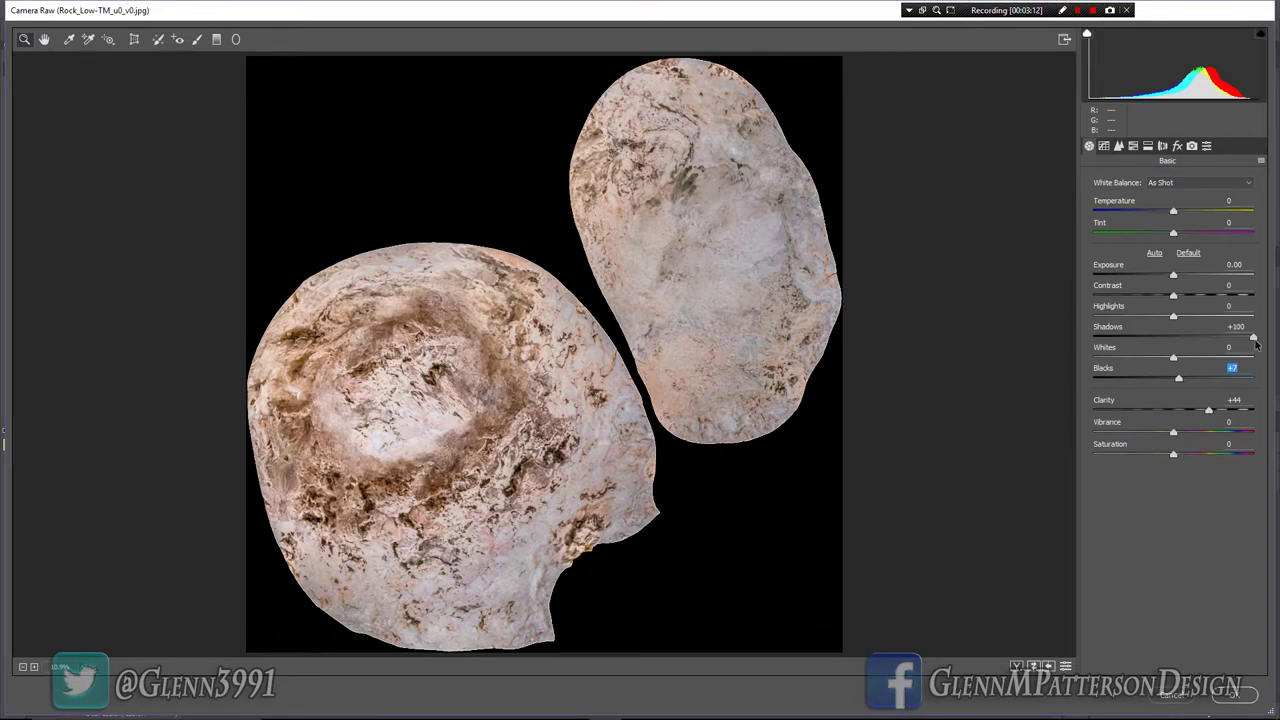
pyautogui.moveTo(1255, 340); pyautogui.dragTo(1216, 341)
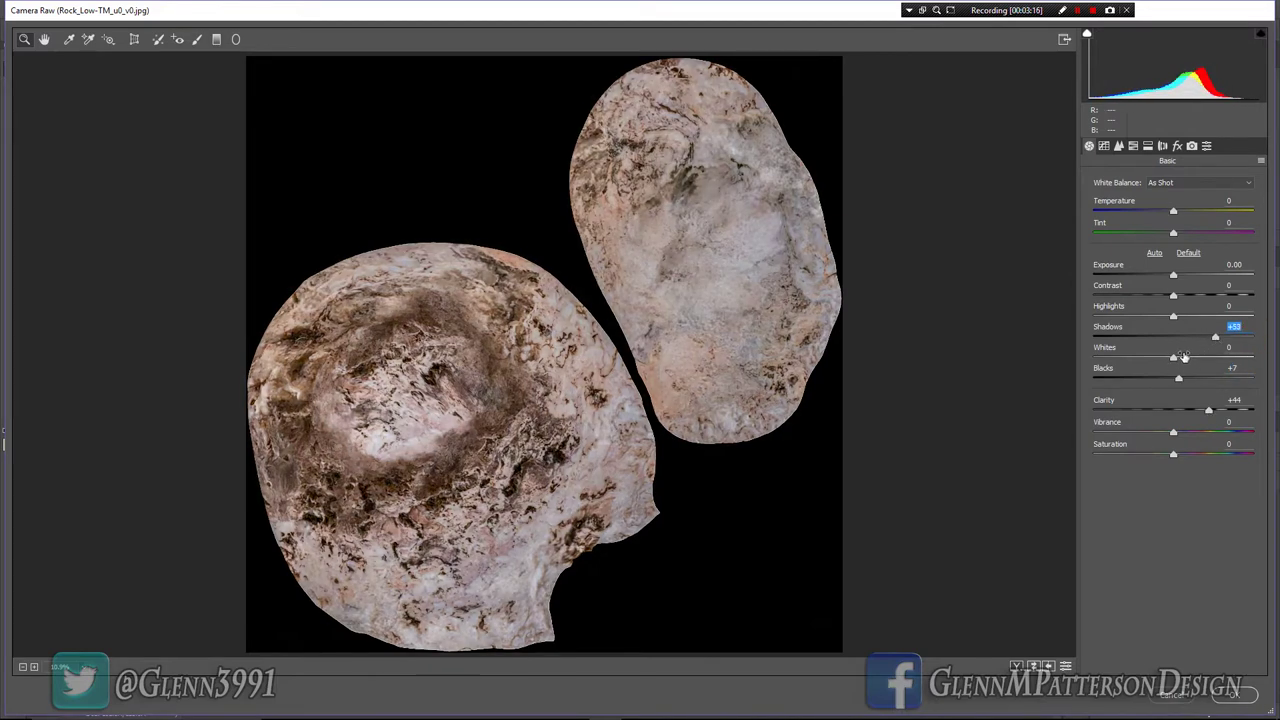
pyautogui.moveTo(1173, 359)
pyautogui.mouseDown()
pyautogui.moveTo(1123, 360)
pyautogui.moveTo(1225, 358)
pyautogui.moveTo(1182, 358)
pyautogui.moveTo(1212, 358)
pyautogui.moveTo(1193, 357)
pyautogui.mouseUp()
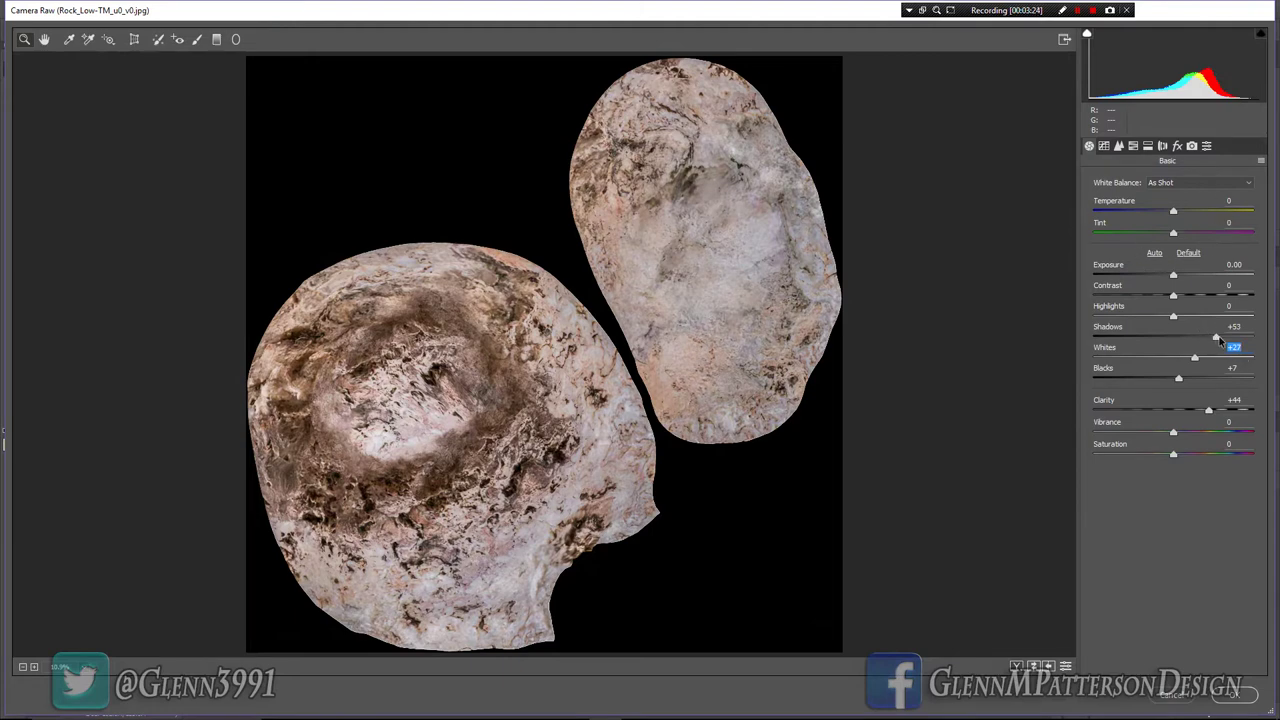
# Step: Adjust the Camera Raw settings to Shadows +100, Clarity 0, Blacks +18 and Saturation +18
pyautogui.moveTo(1218, 340); pyautogui.dragTo(1275, 341)
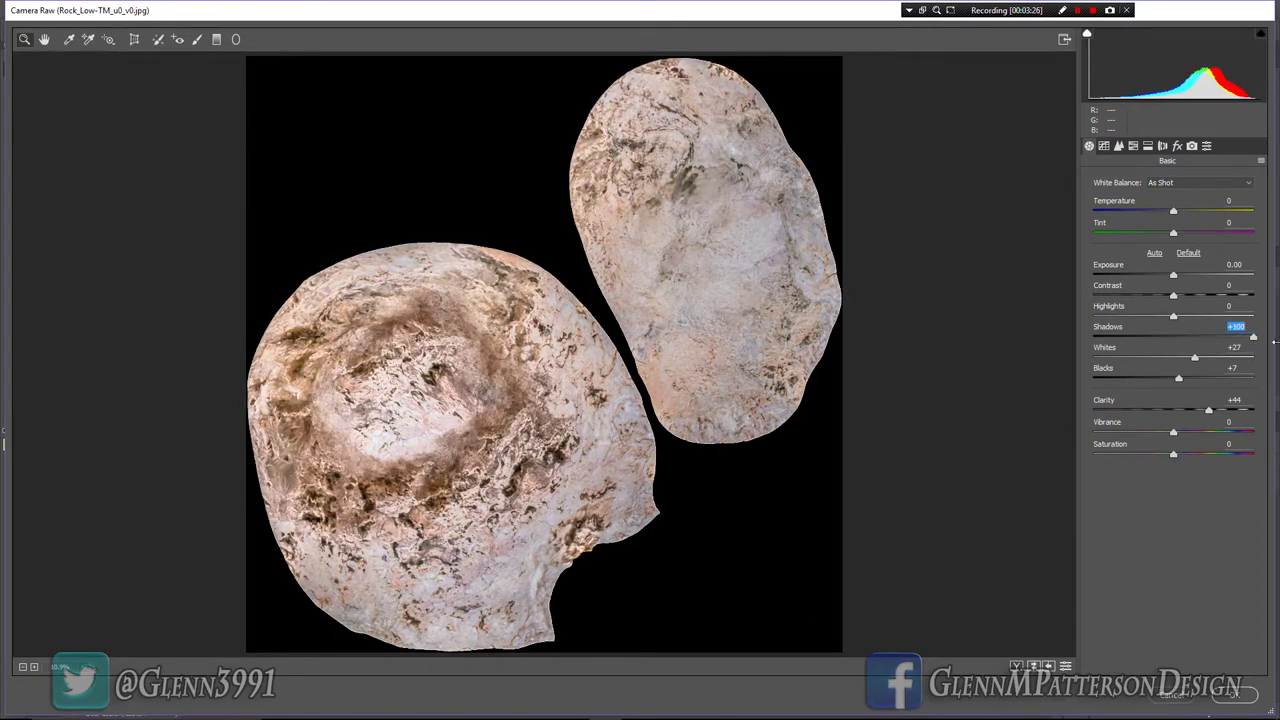
pyautogui.moveTo(1208, 411); pyautogui.dragTo(1176, 415)
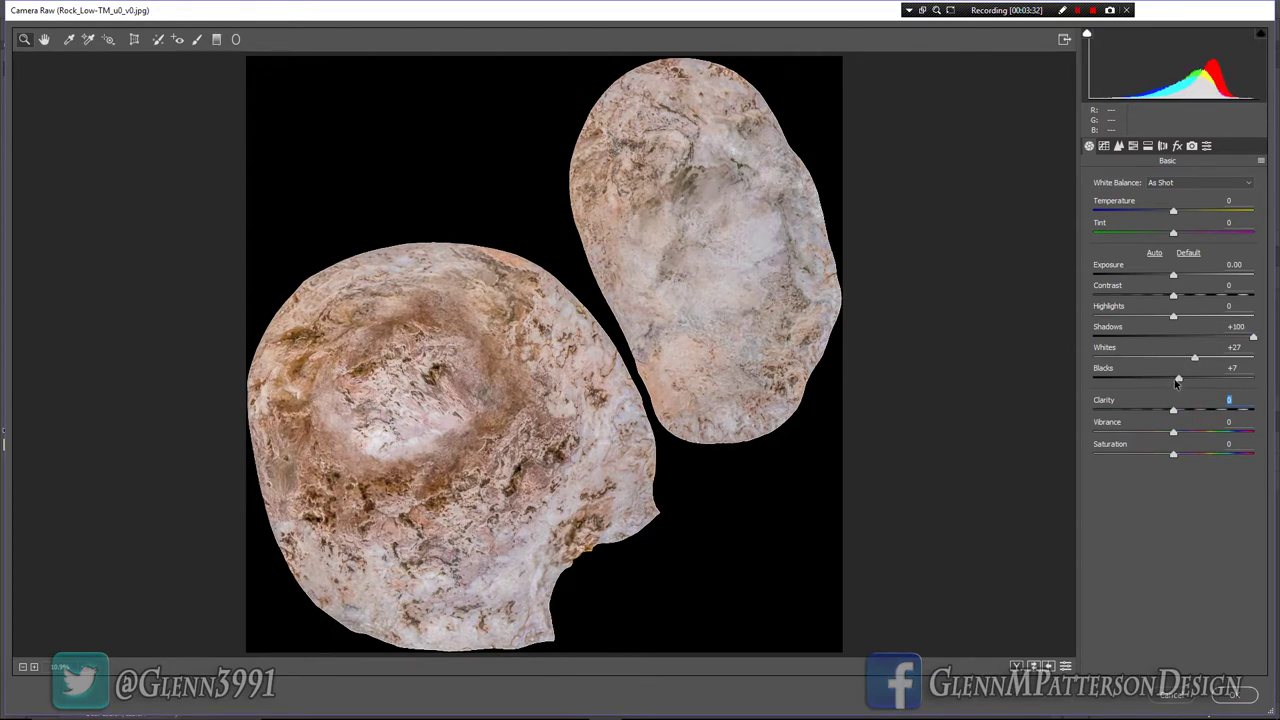
pyautogui.moveTo(1181, 379)
pyautogui.mouseDown()
pyautogui.moveTo(1238, 381)
pyautogui.moveTo(1190, 377)
pyautogui.mouseUp()
pyautogui.moveTo(1173, 457)
pyautogui.mouseDown()
pyautogui.moveTo(1202, 457)
pyautogui.moveTo(1187, 458)
pyautogui.mouseUp()
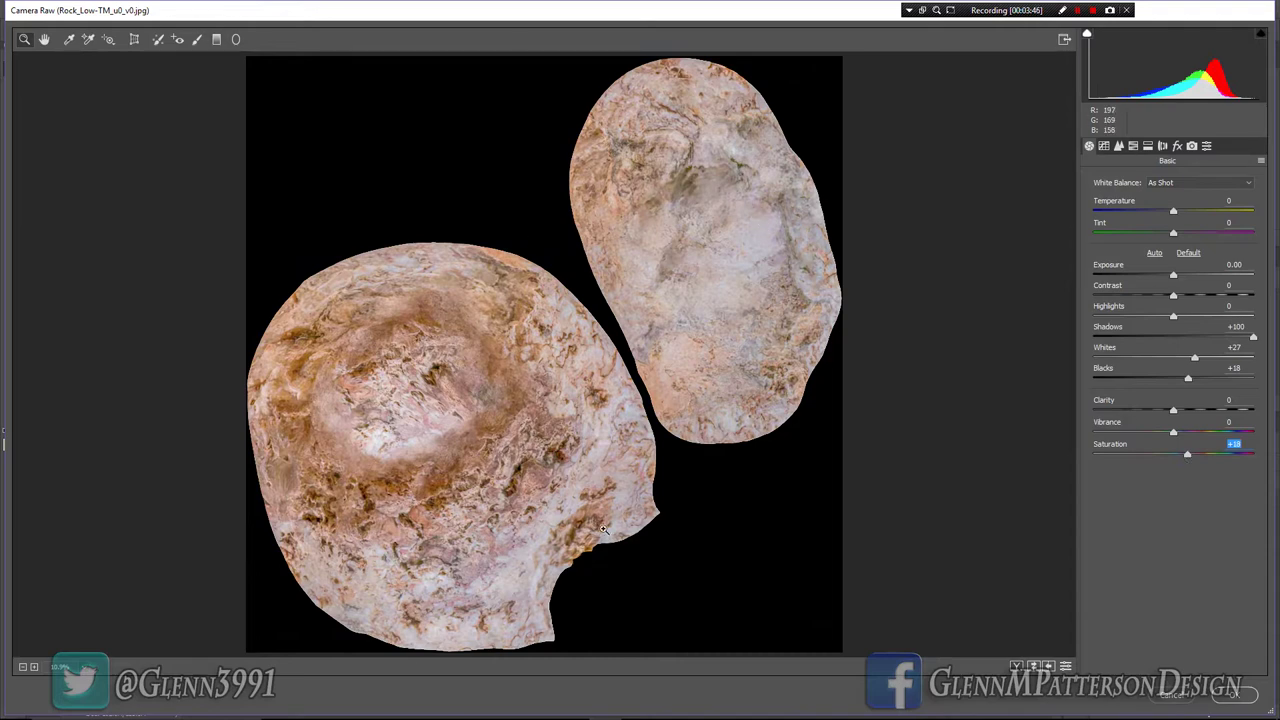
# Step: Inspect the adjusted texture's detail in the darker crevices of the larger UV island at 50% zoom
pyautogui.rightClick(519, 481)
pyautogui.click(568, 434)
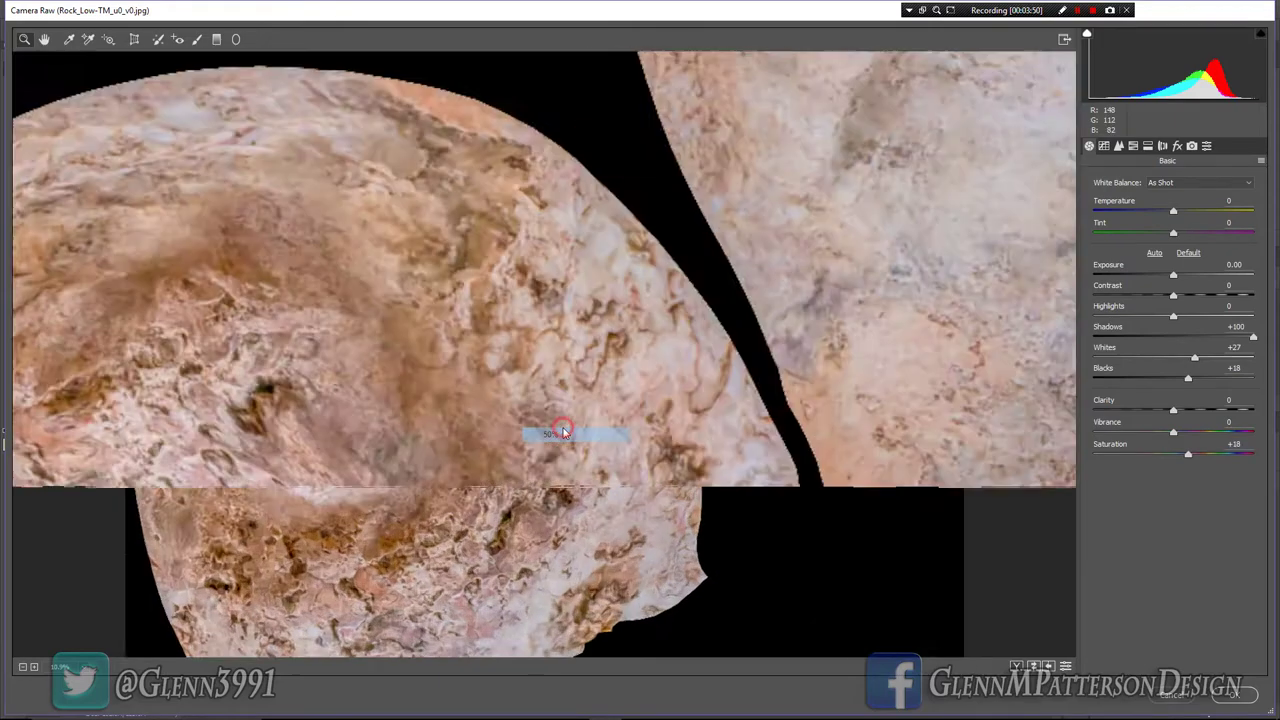
pyautogui.click(541, 443)
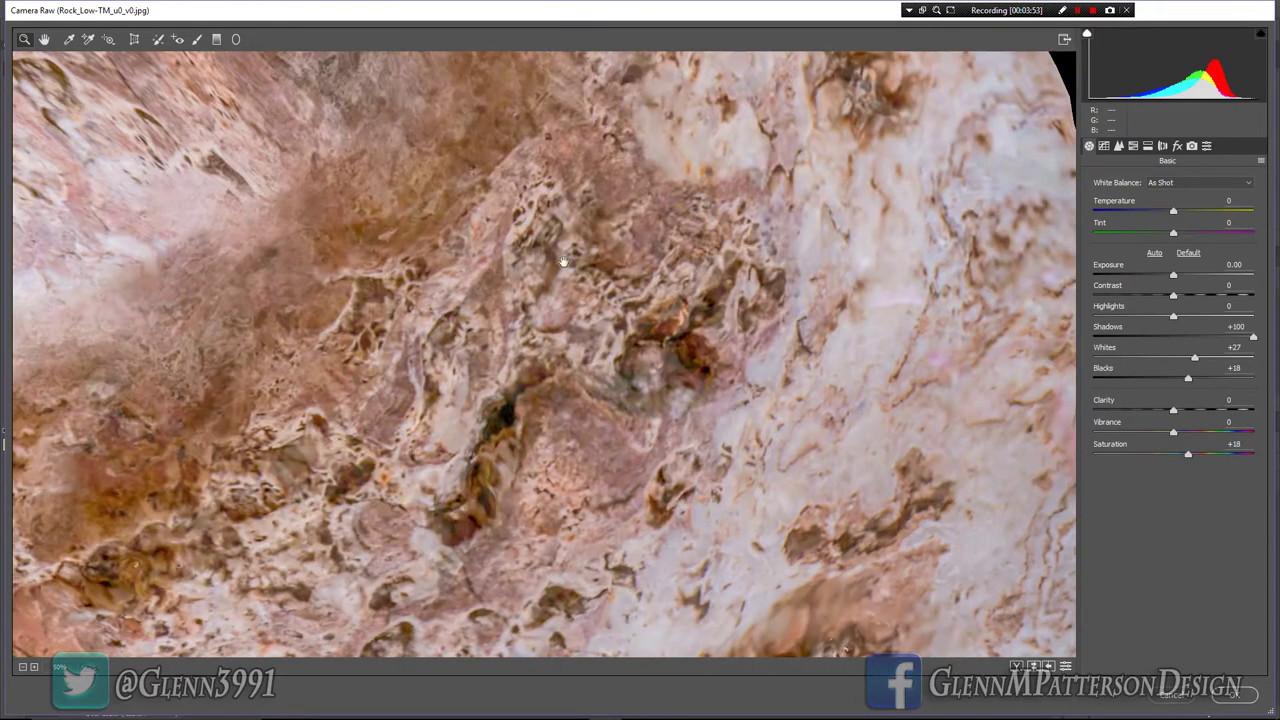
# Step: Compare the rock texture's dark crevices with and without the Camera Raw adjustments
pyautogui.hotkey('ctrl', 'z')
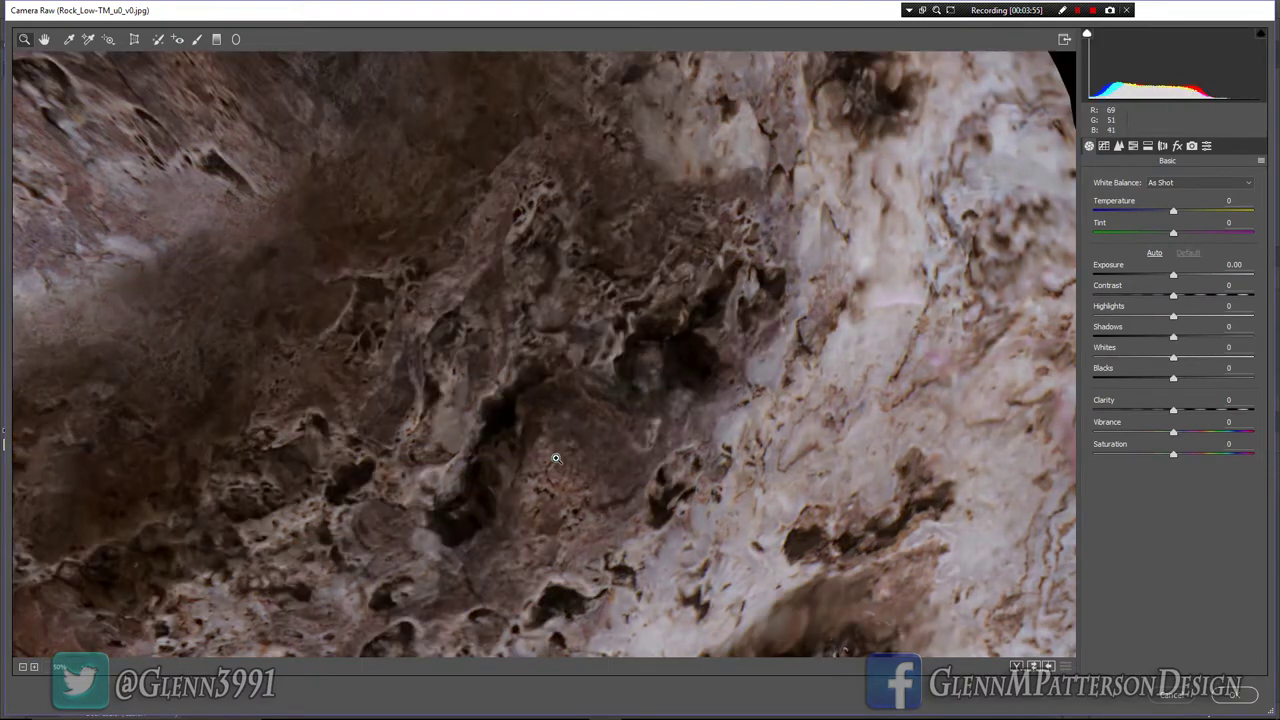
pyautogui.hotkey('ctrl', 'z')
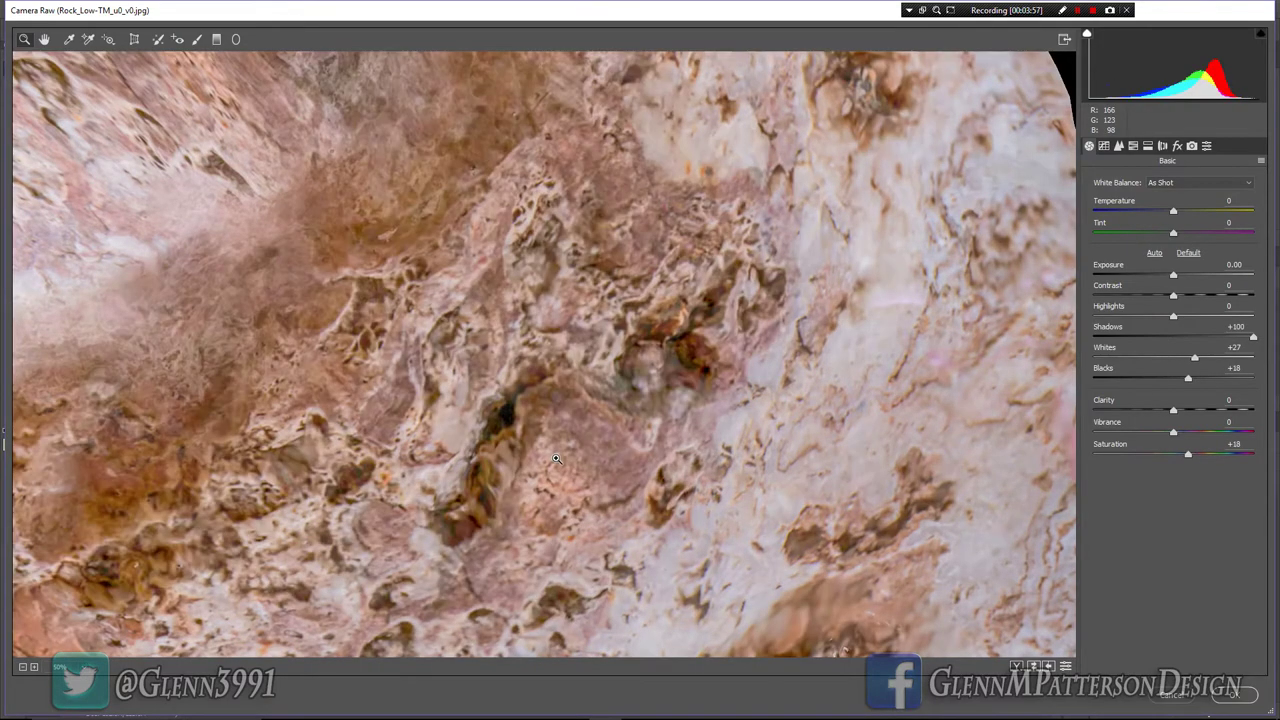
pyautogui.hotkey('ctrl', 'z')
pyautogui.hotkey('ctrl', 'z')
pyautogui.hotkey('ctrl', 'z')
pyautogui.hotkey('ctrl', 'z')
# Step: Apply the Camera Raw adjustments to the whole rock texture
pyautogui.rightClick(590, 401)
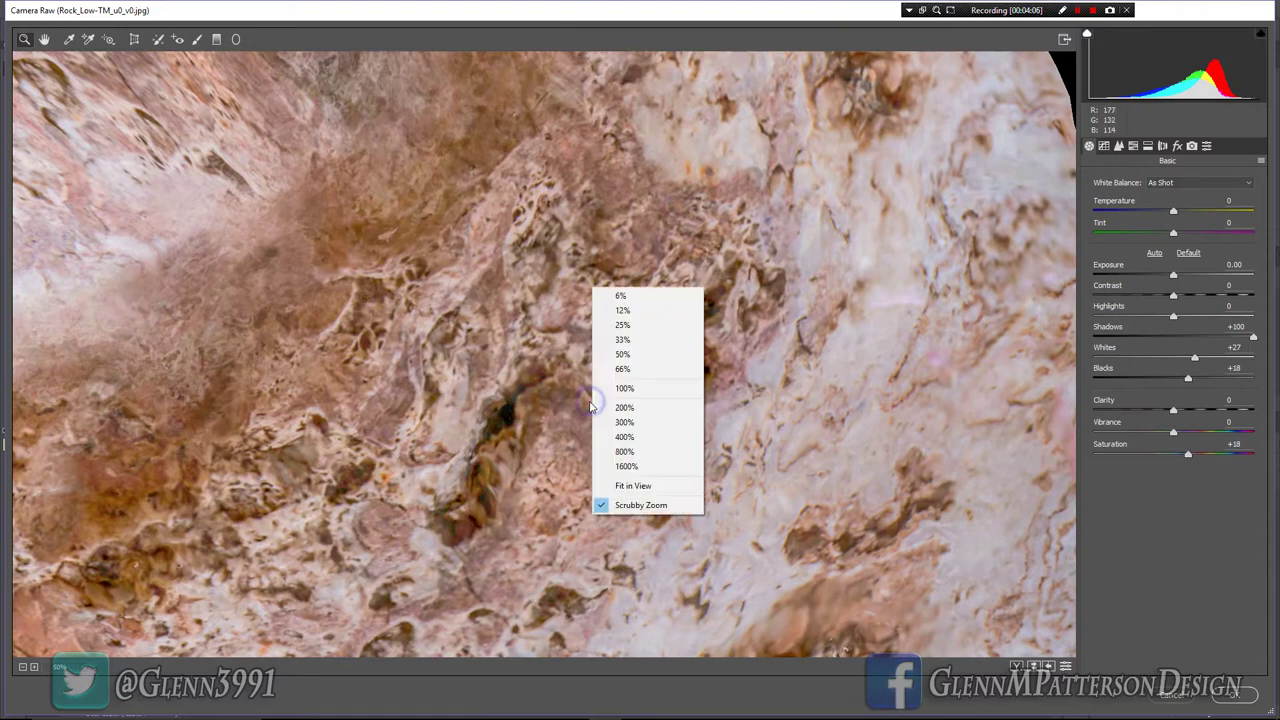
pyautogui.click(630, 487)
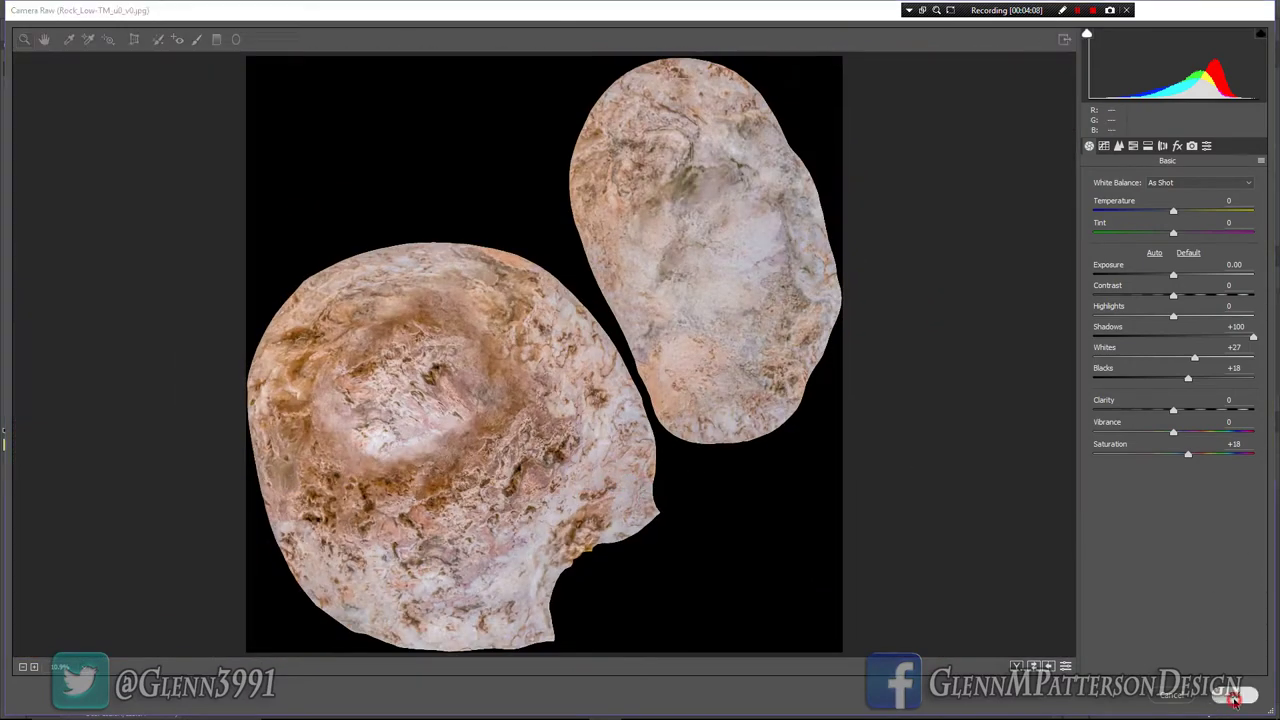
pyautogui.click(1236, 698)
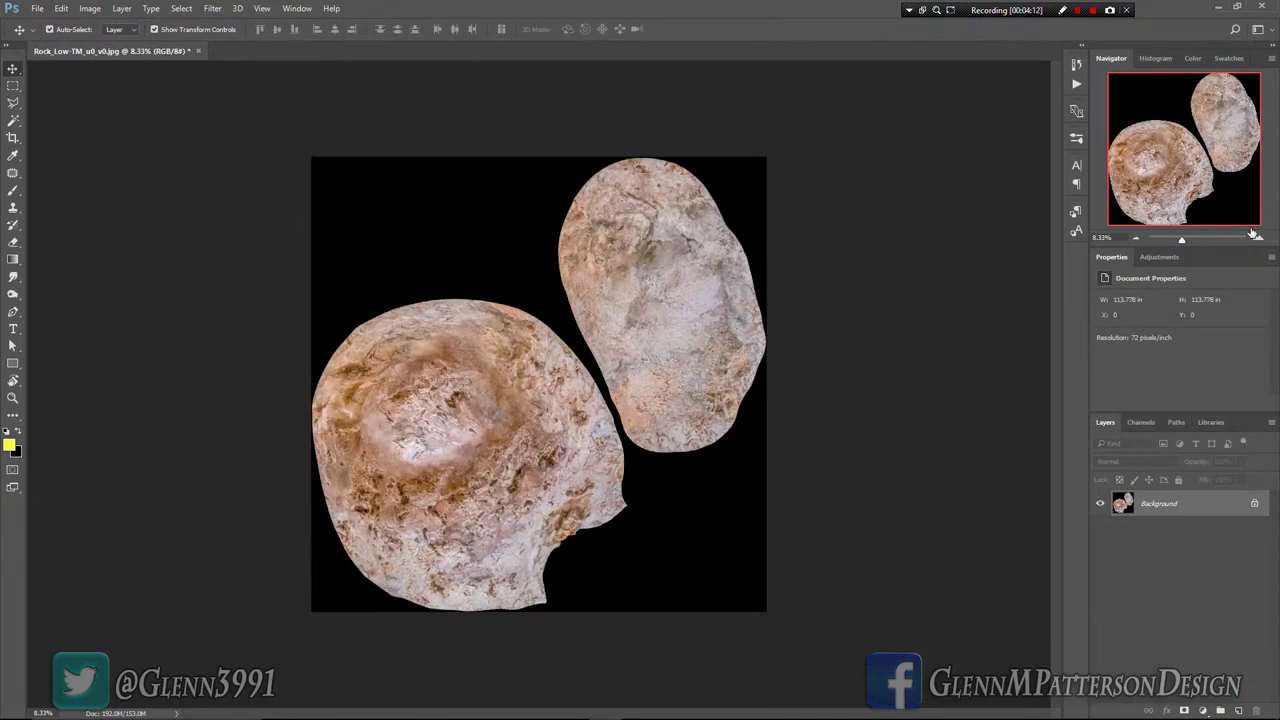
# Step: Use the Patch tool to replace the blurred greenish-brown smear in the smaller UV island's upper half with clean rock from below it
pyautogui.click(1258, 242)
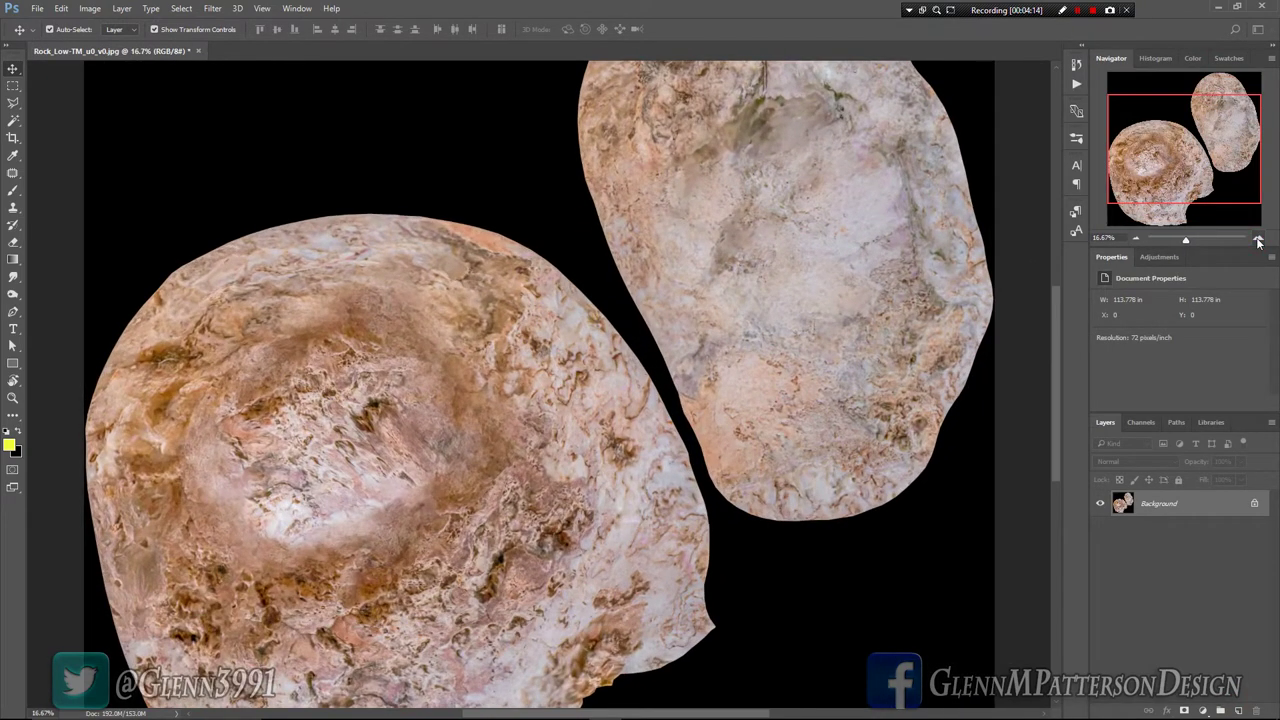
pyautogui.click(1258, 242)
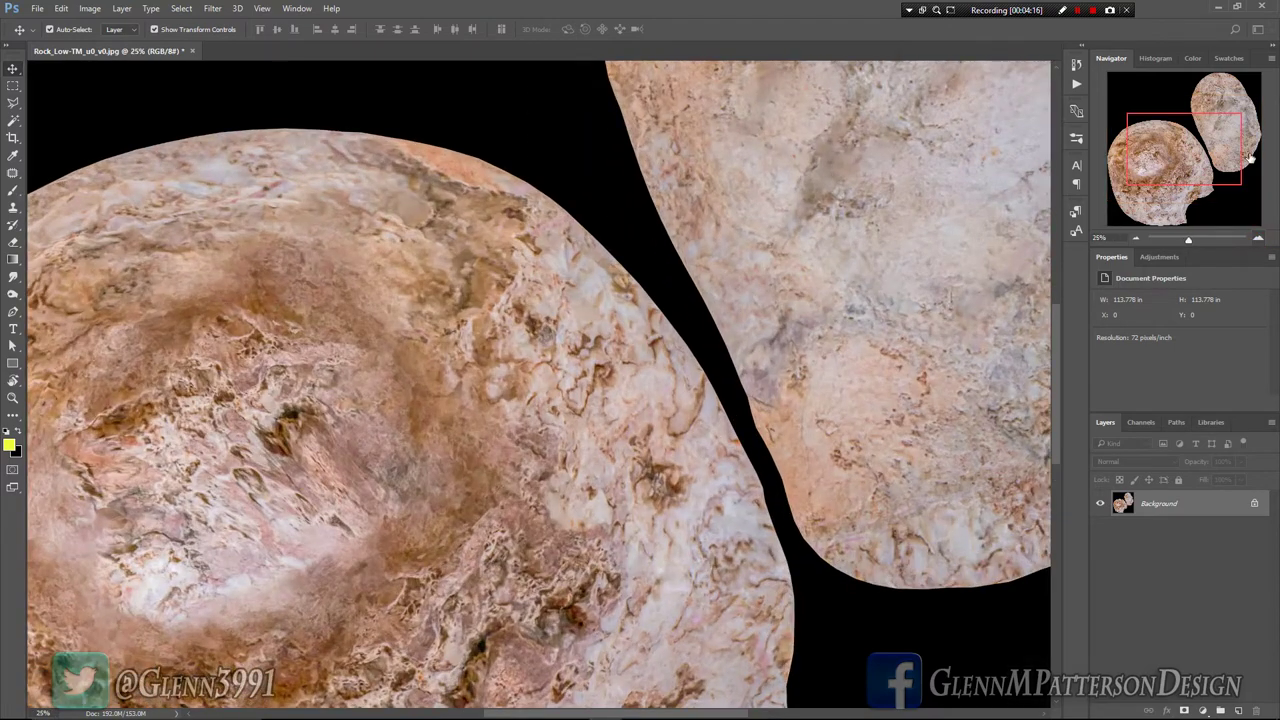
pyautogui.click(1224, 98)
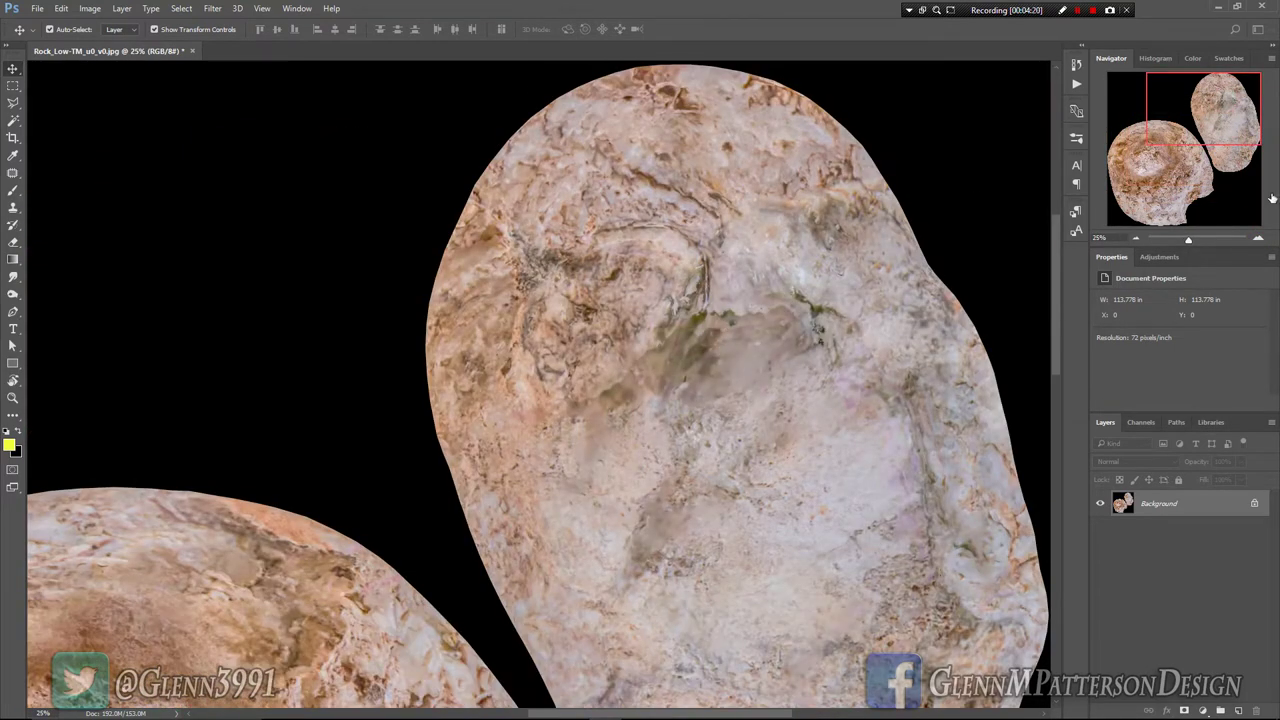
pyautogui.click(1259, 240)
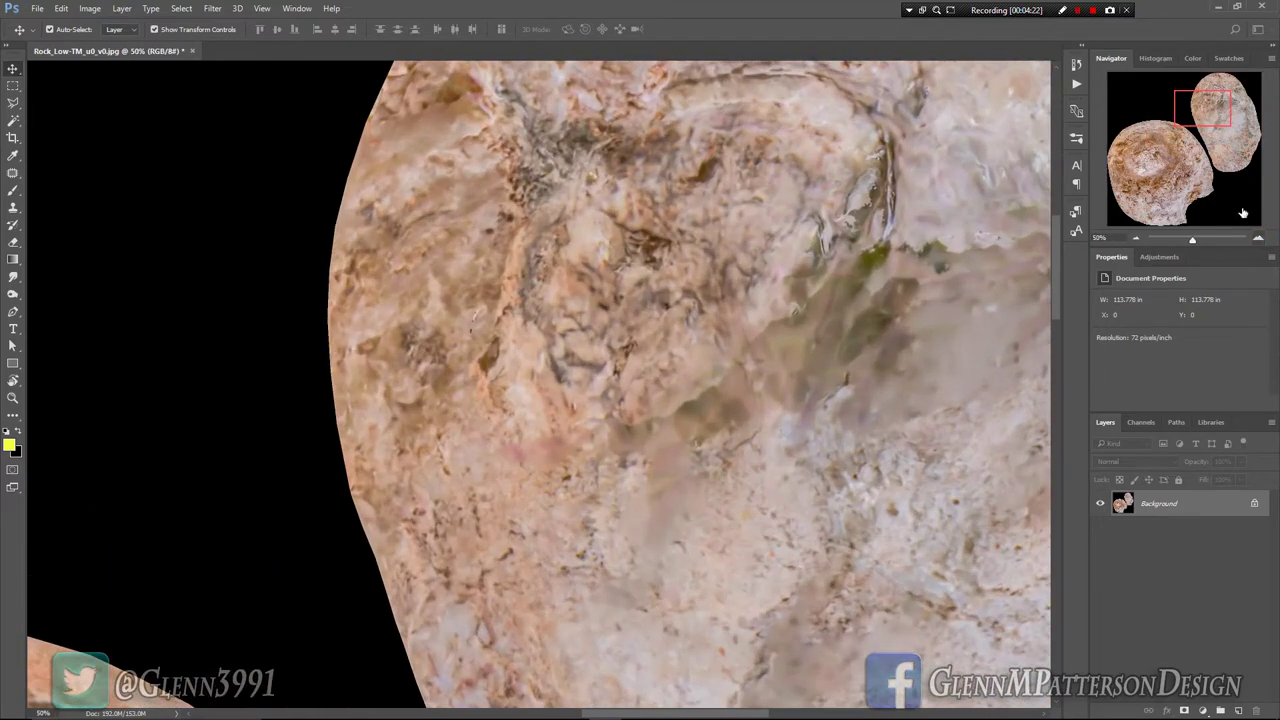
pyautogui.moveTo(1199, 117); pyautogui.dragTo(1218, 116)
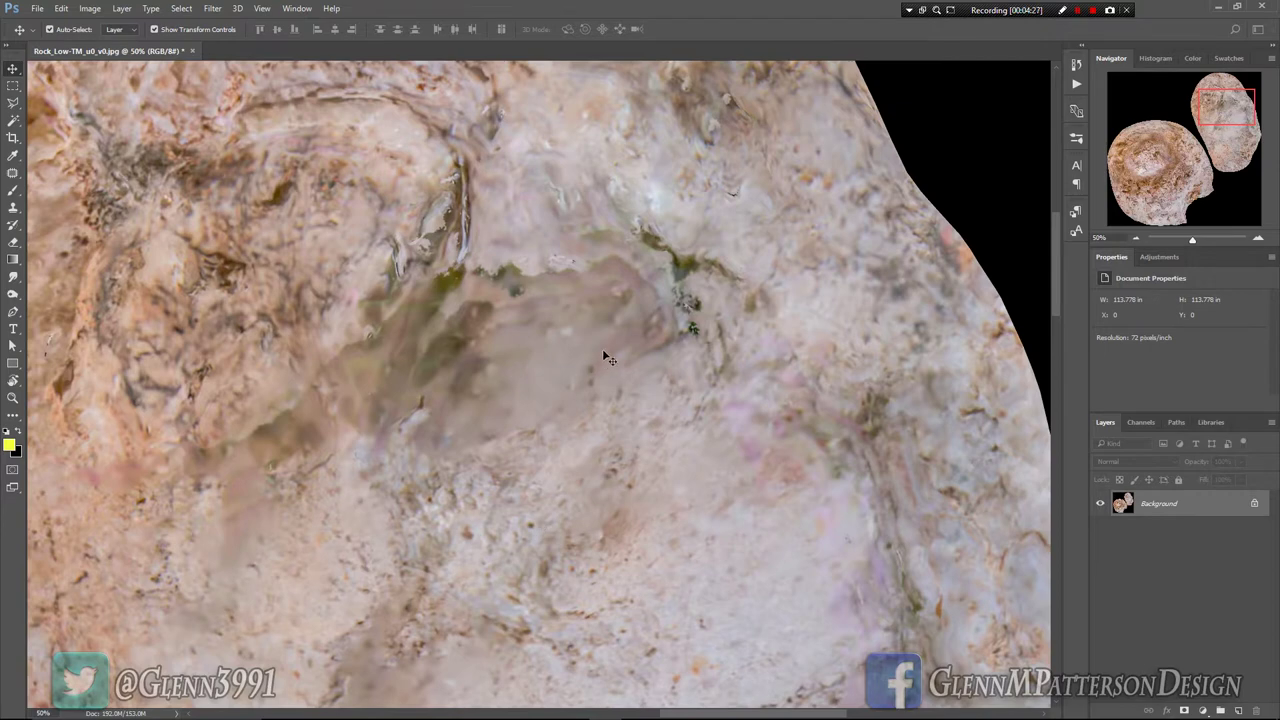
pyautogui.click(13, 173)
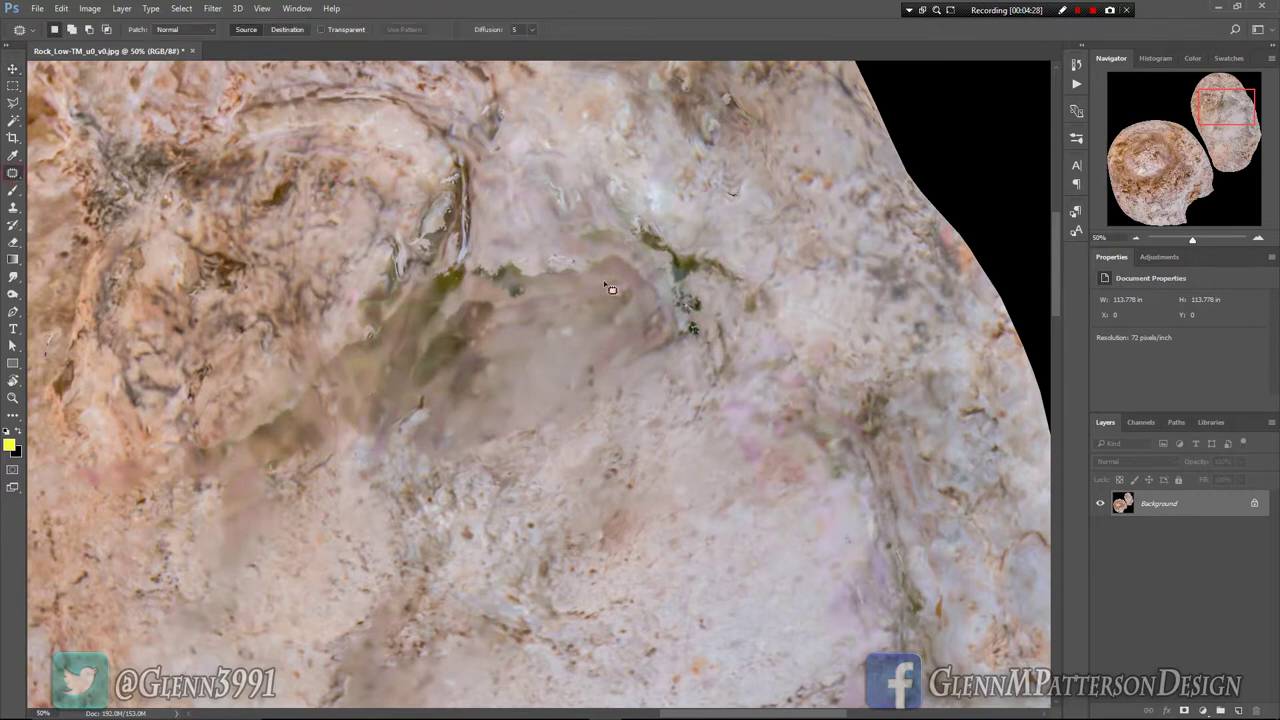
pyautogui.moveTo(533, 270)
pyautogui.mouseDown()
pyautogui.moveTo(507, 250)
pyautogui.moveTo(419, 268)
pyautogui.moveTo(252, 436)
pyautogui.mouseUp()
pyautogui.moveTo(246, 495)
pyautogui.mouseDown()
pyautogui.moveTo(554, 440)
pyautogui.moveTo(712, 338)
pyautogui.moveTo(678, 274)
pyautogui.moveTo(592, 254)
pyautogui.moveTo(560, 262)
pyautogui.mouseUp()
pyautogui.moveTo(529, 409); pyautogui.dragTo(574, 645)
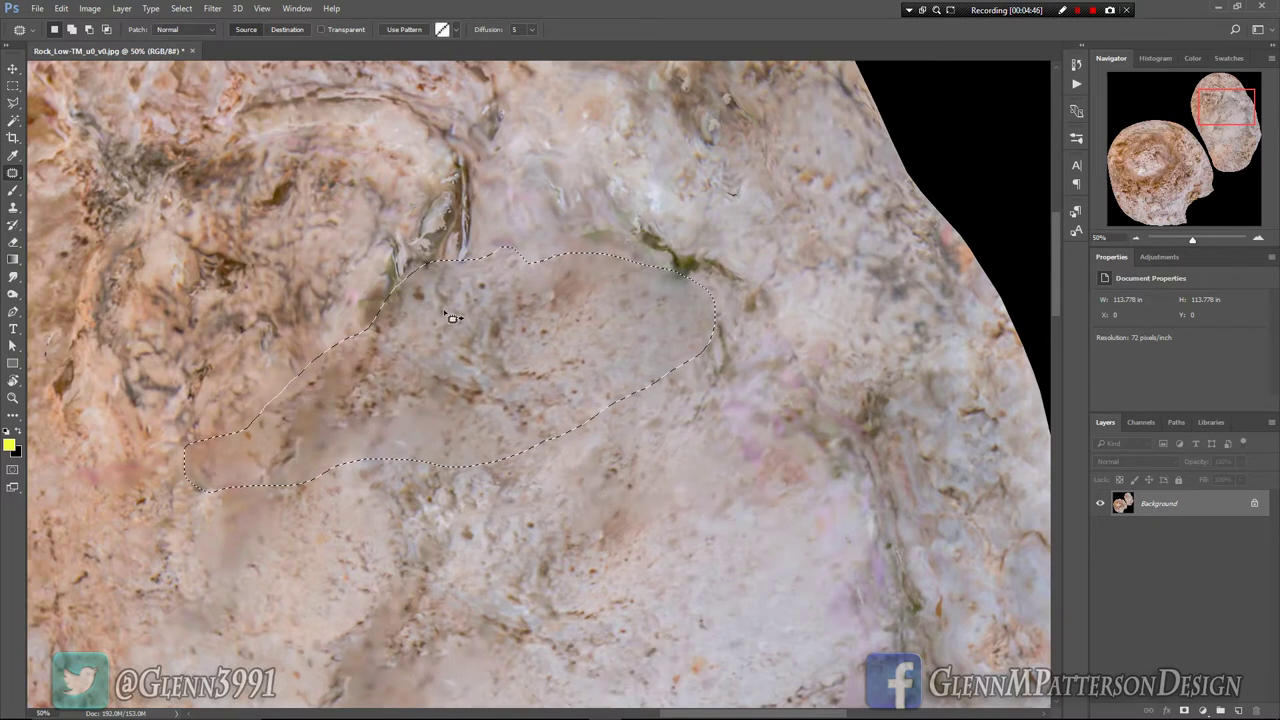
# Step: Patch the dark diagonal smudge in the middle of the smaller UV island with lighter rock detail from its right
pyautogui.moveTo(617, 451); pyautogui.dragTo(790, 86)
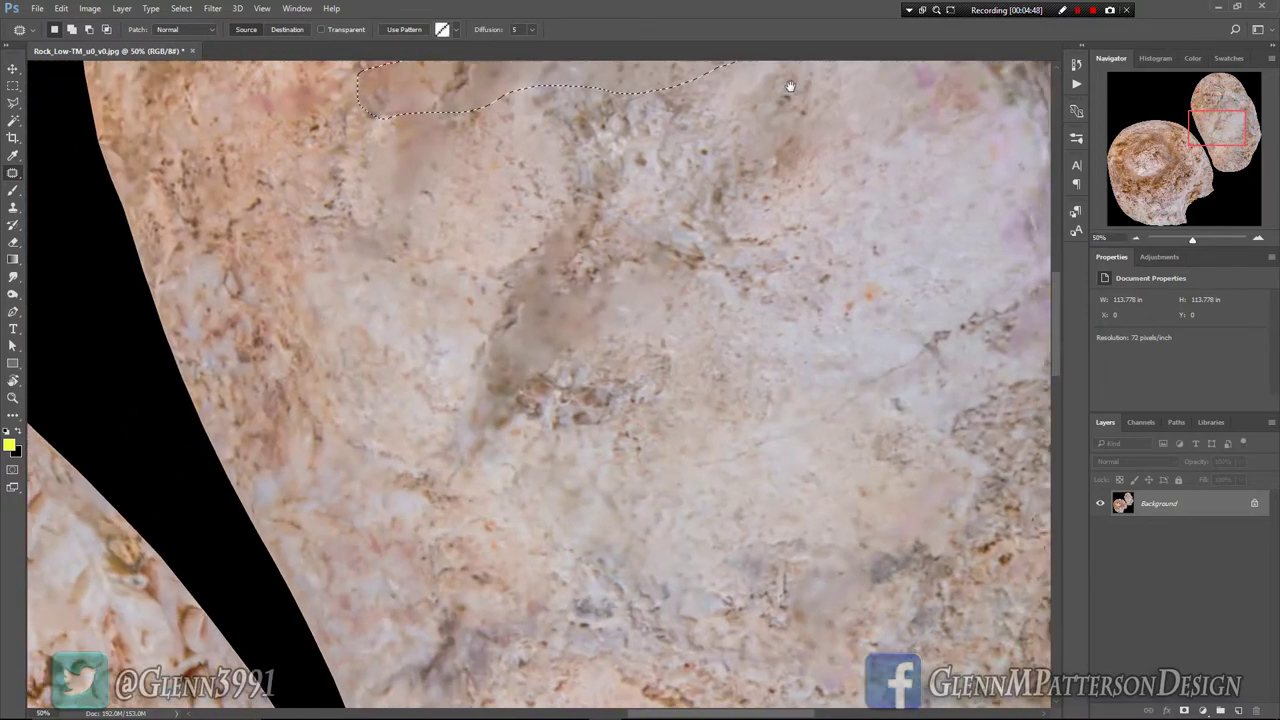
pyautogui.click(593, 213)
pyautogui.moveTo(470, 460); pyautogui.dragTo(580, 370)
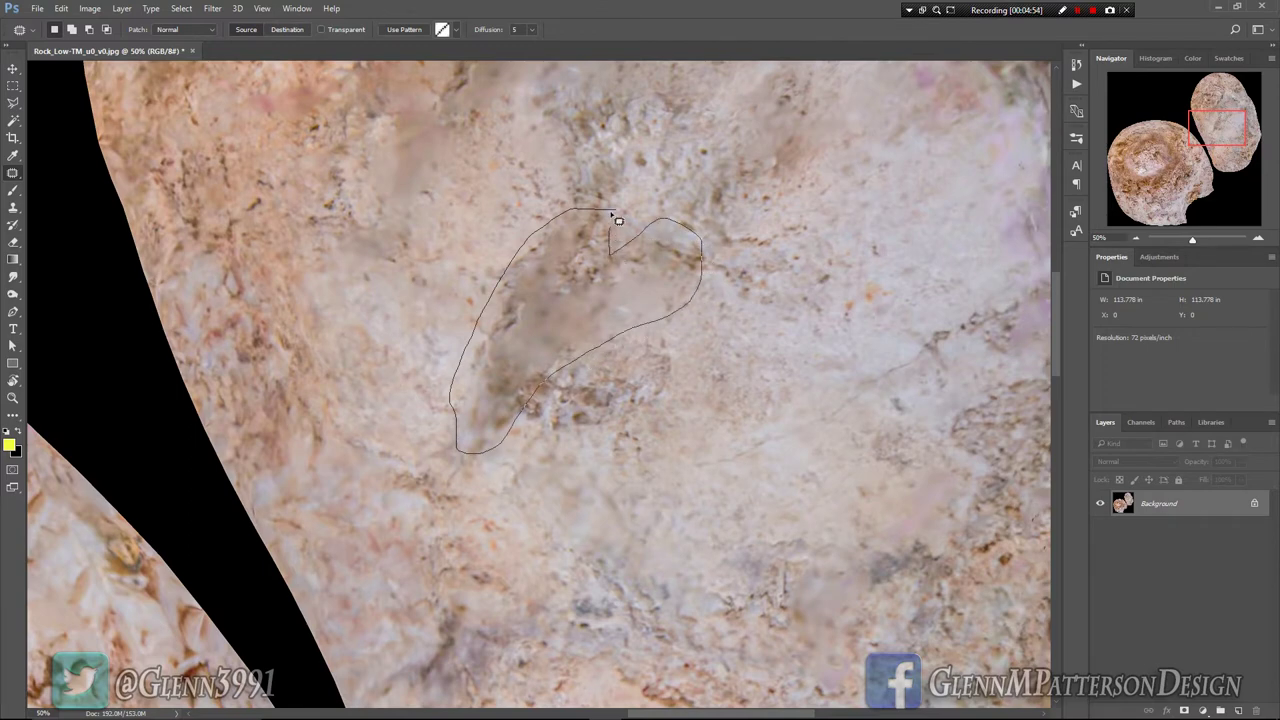
pyautogui.moveTo(576, 320); pyautogui.dragTo(963, 371)
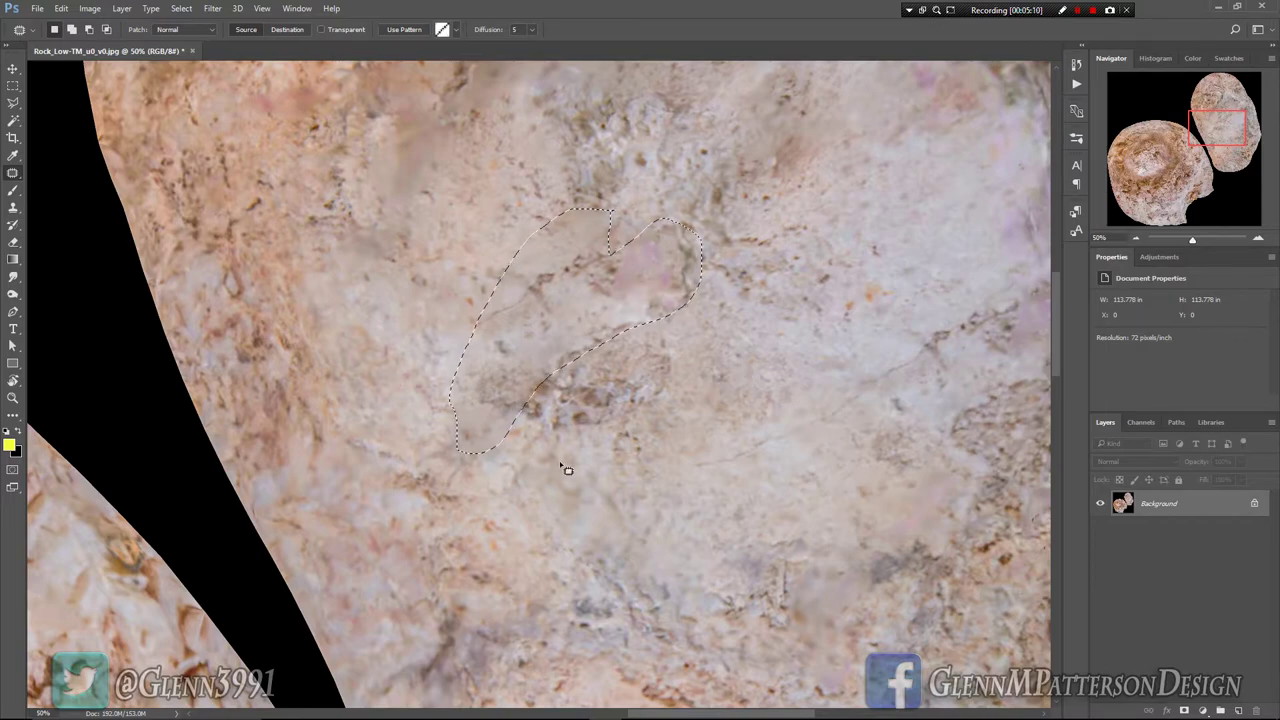
# Step: Patch the blurred brown spot at the left edge of the larger UV island's pale centre with nearby pinkish rock
pyautogui.moveTo(565, 469); pyautogui.dragTo(741, 103)
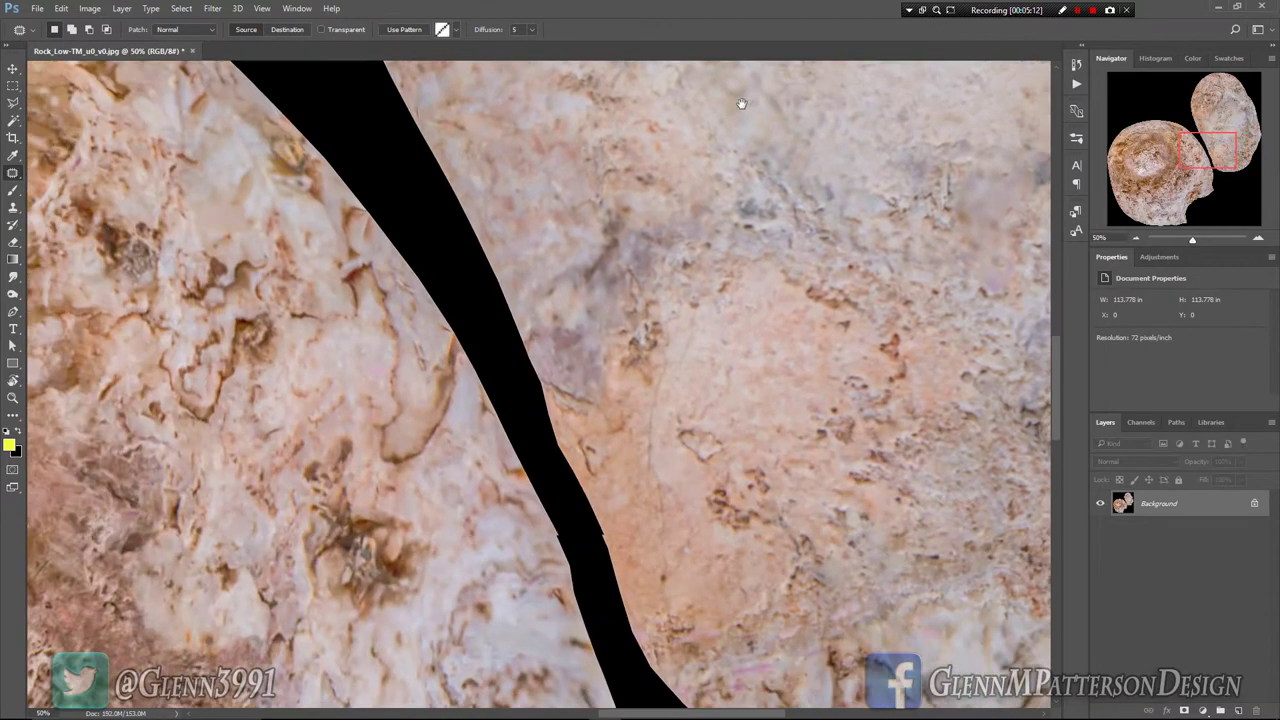
pyautogui.moveTo(305, 509); pyautogui.dragTo(708, 261)
pyautogui.moveTo(301, 411); pyautogui.dragTo(773, 319)
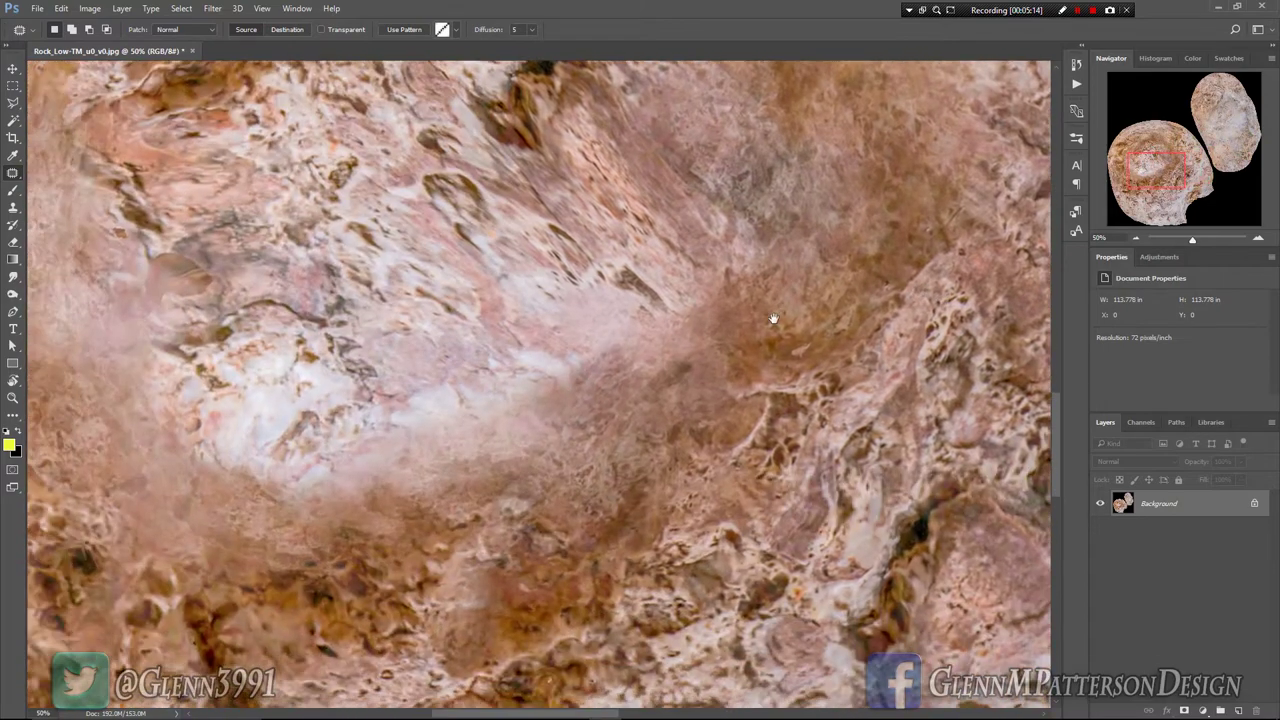
pyautogui.moveTo(308, 337)
pyautogui.mouseDown()
pyautogui.moveTo(552, 378)
pyautogui.moveTo(400, 294)
pyautogui.mouseUp()
pyautogui.moveTo(365, 382)
pyautogui.mouseDown()
pyautogui.moveTo(455, 352)
pyautogui.moveTo(488, 300)
pyautogui.moveTo(468, 332)
pyautogui.moveTo(477, 326)
pyautogui.moveTo(440, 305)
pyautogui.moveTo(337, 263)
pyautogui.mouseUp()
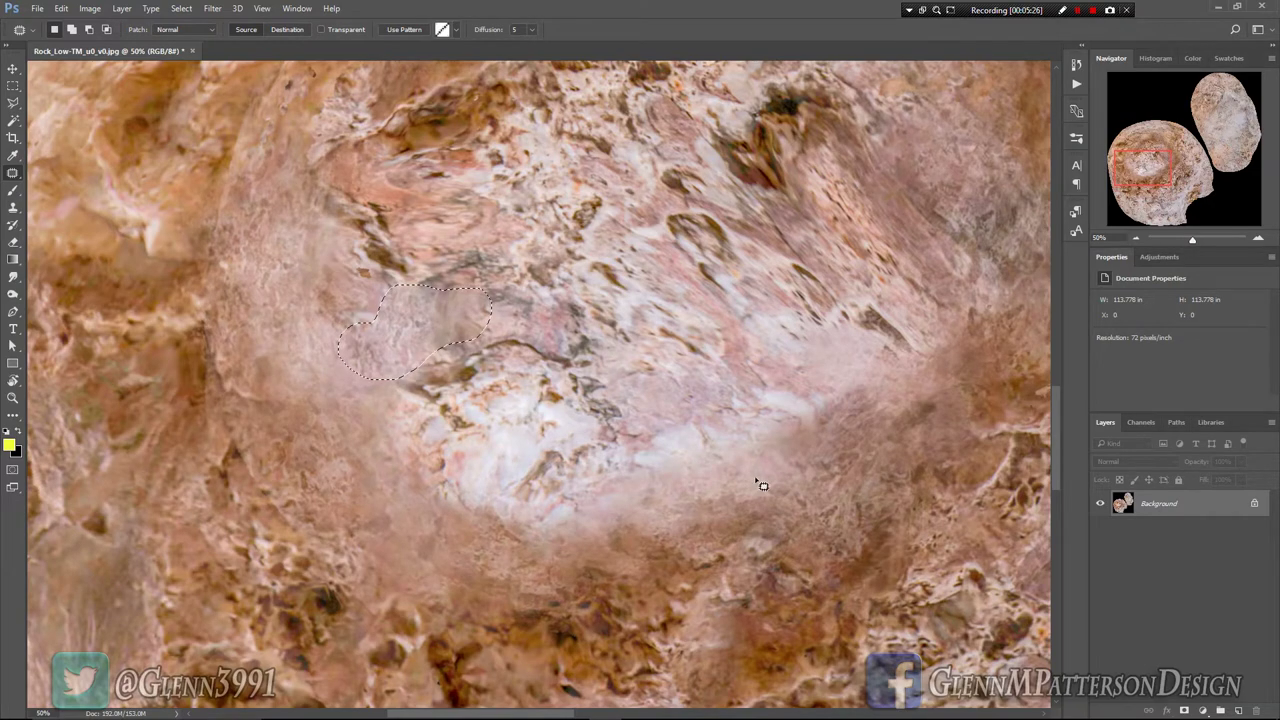
# Step: Patch the narrow seam between the ochre rock and the pinkish area left of the larger island's pale centre
pyautogui.moveTo(543, 571); pyautogui.dragTo(671, 391)
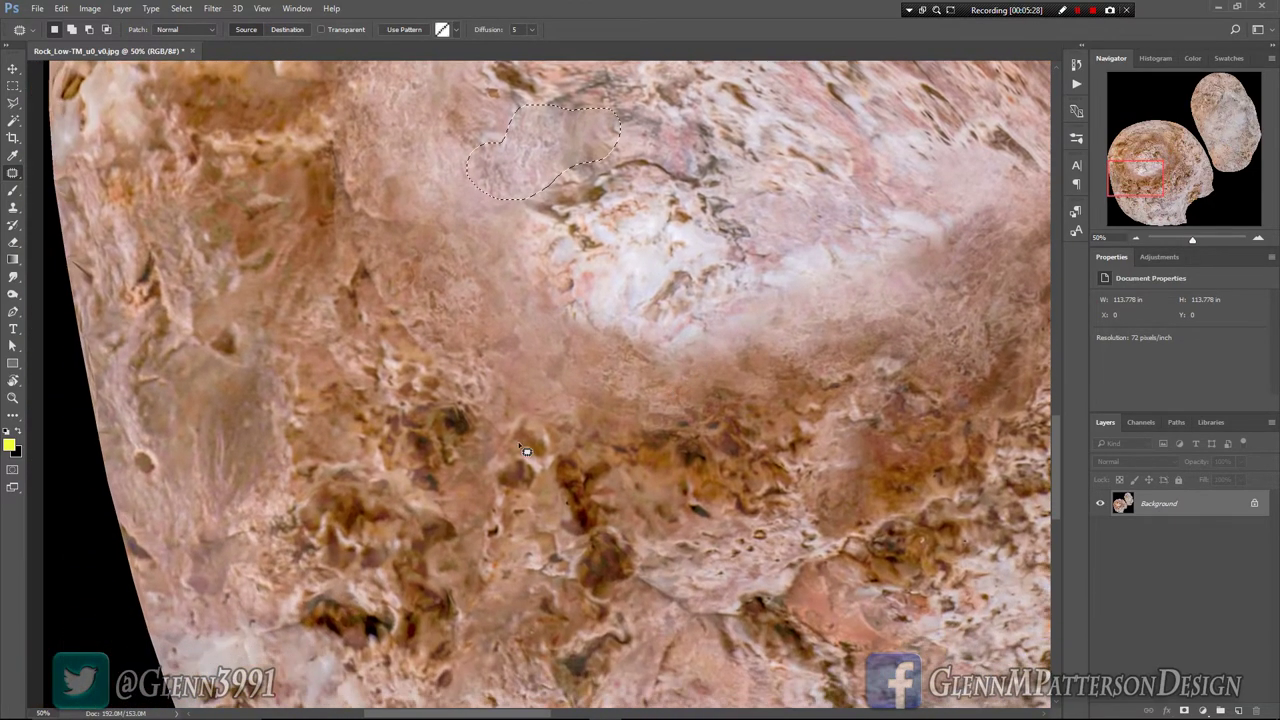
pyautogui.moveTo(653, 243); pyautogui.dragTo(440, 644)
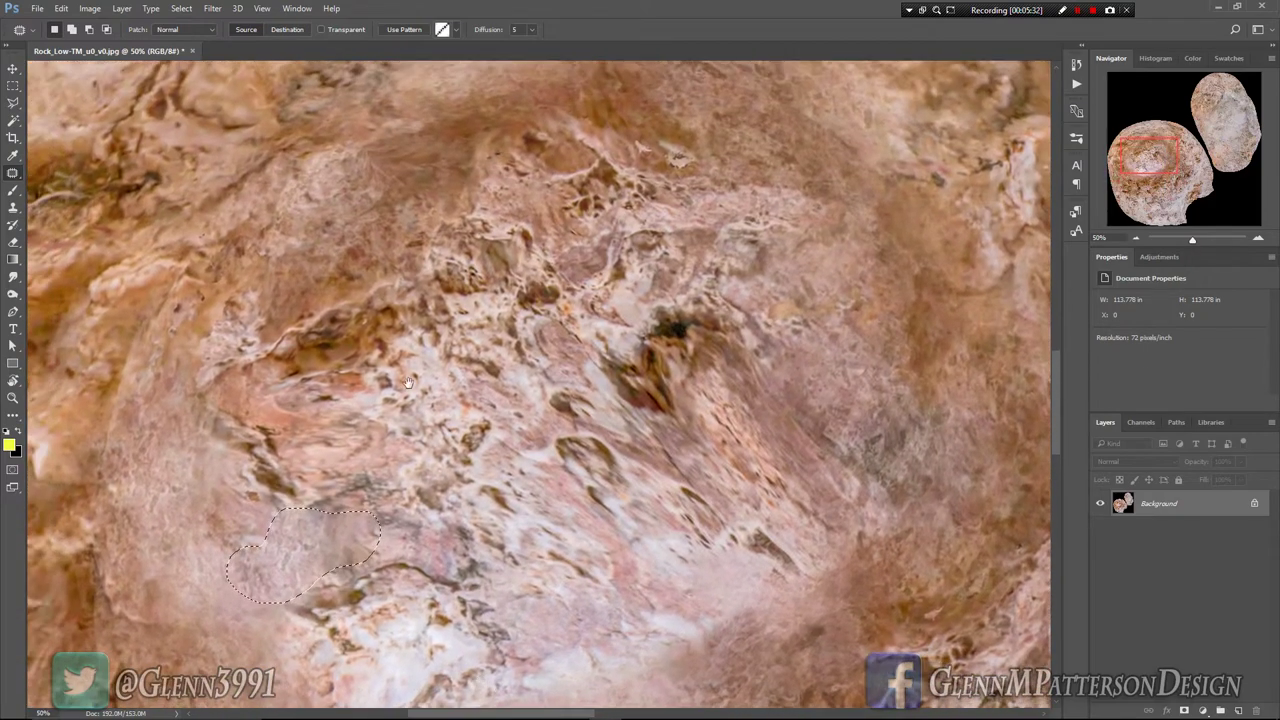
pyautogui.moveTo(408, 383); pyautogui.dragTo(617, 378)
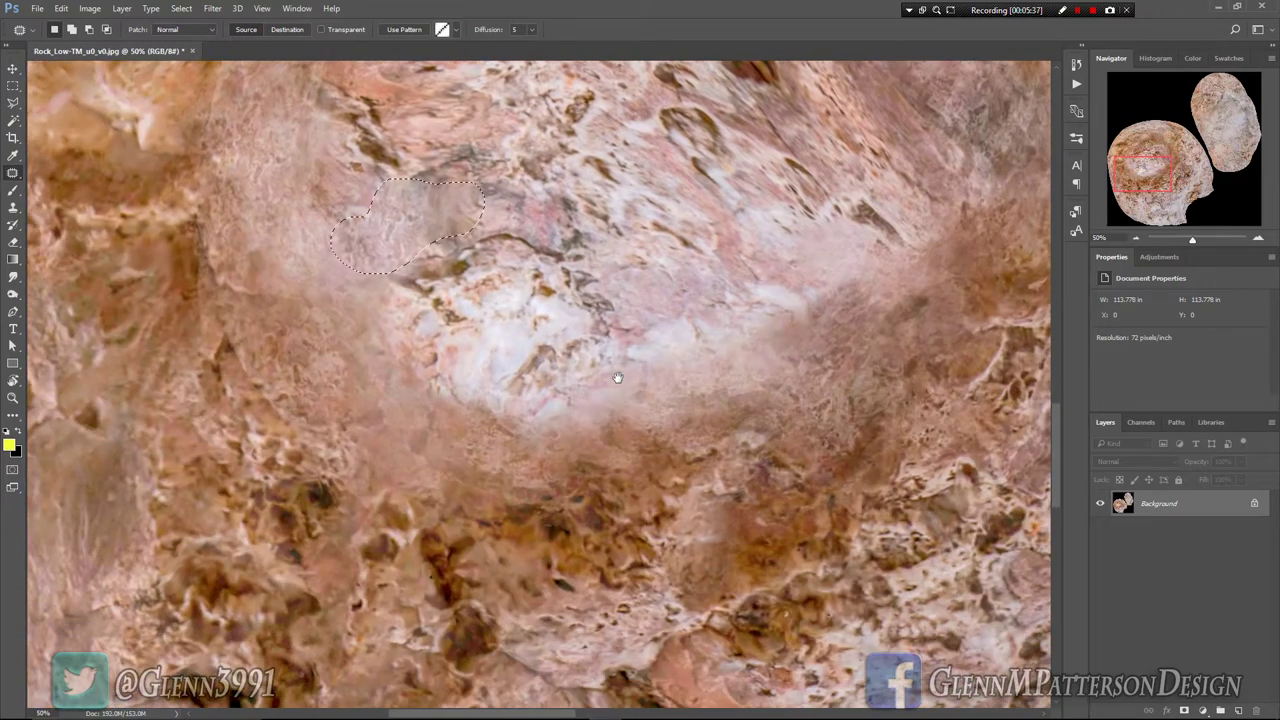
pyautogui.moveTo(503, 471); pyautogui.dragTo(666, 252)
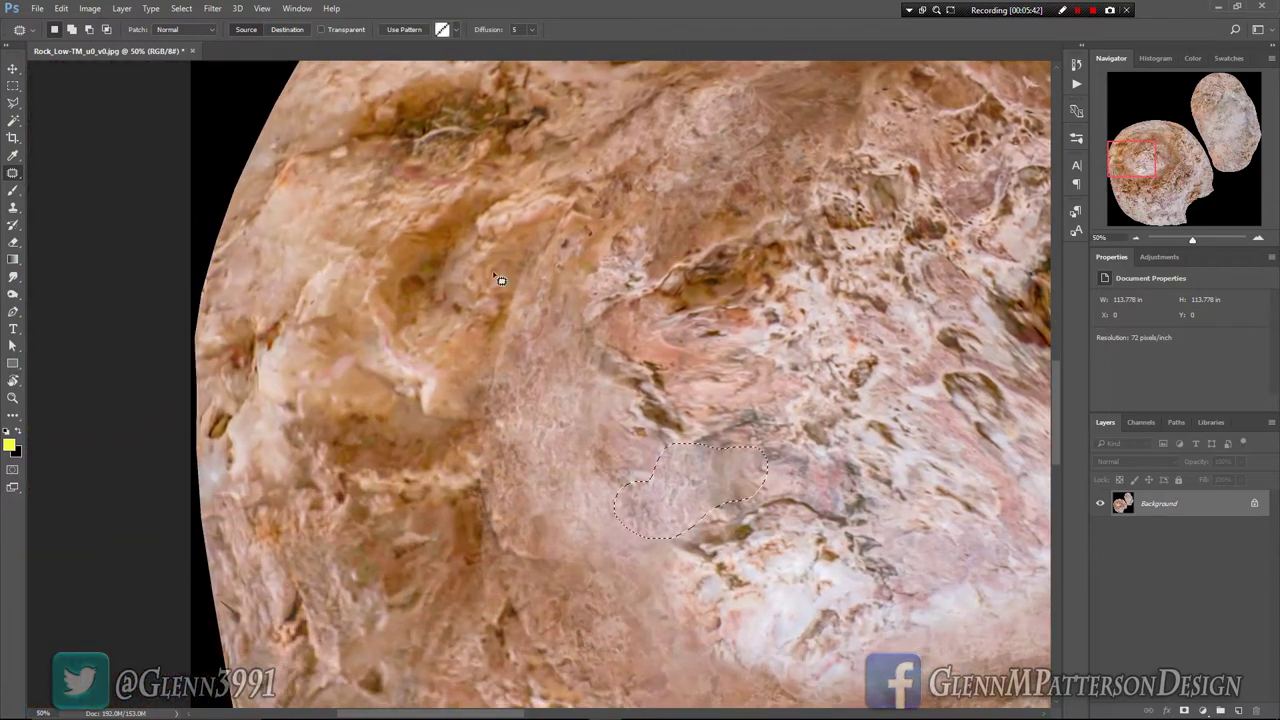
pyautogui.moveTo(506, 255)
pyautogui.mouseDown()
pyautogui.moveTo(464, 447)
pyautogui.moveTo(492, 458)
pyautogui.moveTo(532, 325)
pyautogui.mouseUp()
pyautogui.moveTo(540, 250); pyautogui.dragTo(536, 248)
pyautogui.moveTo(514, 346); pyautogui.dragTo(770, 144)
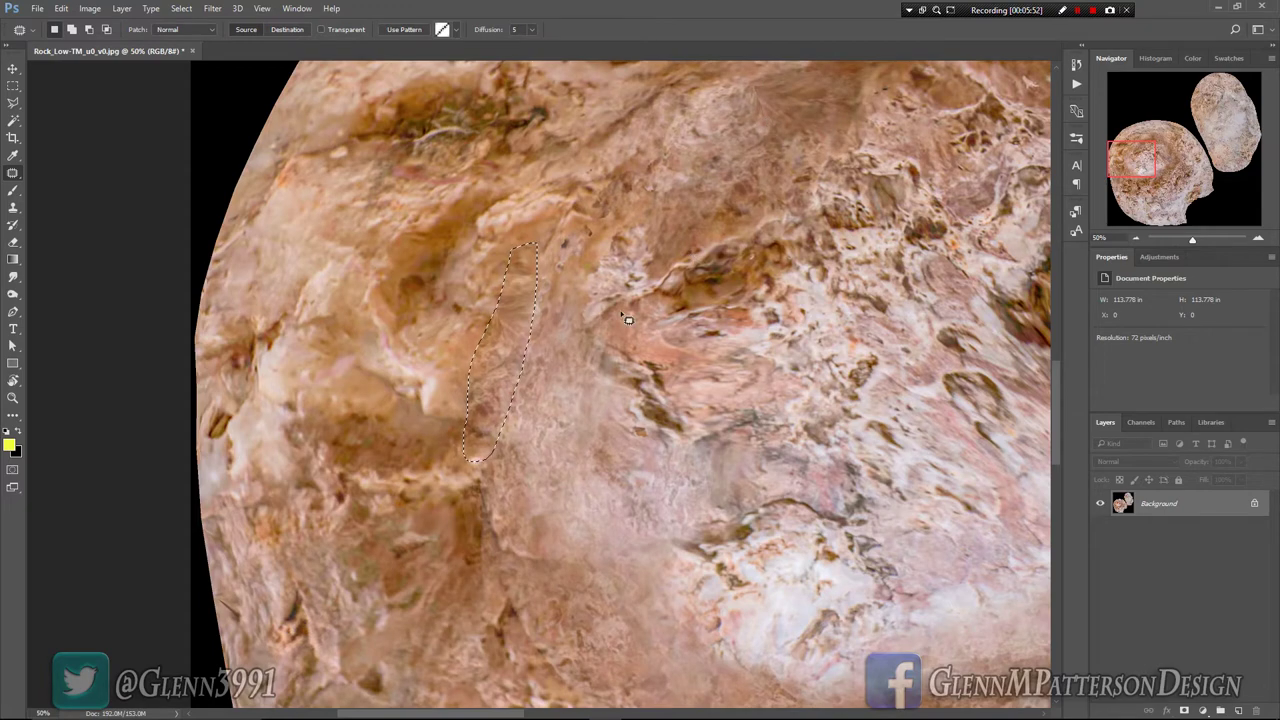
# Step: Patch the narrow diagonal strip of brown rock at the lower left of the larger island's pale centre
pyautogui.moveTo(669, 535); pyautogui.dragTo(535, 231)
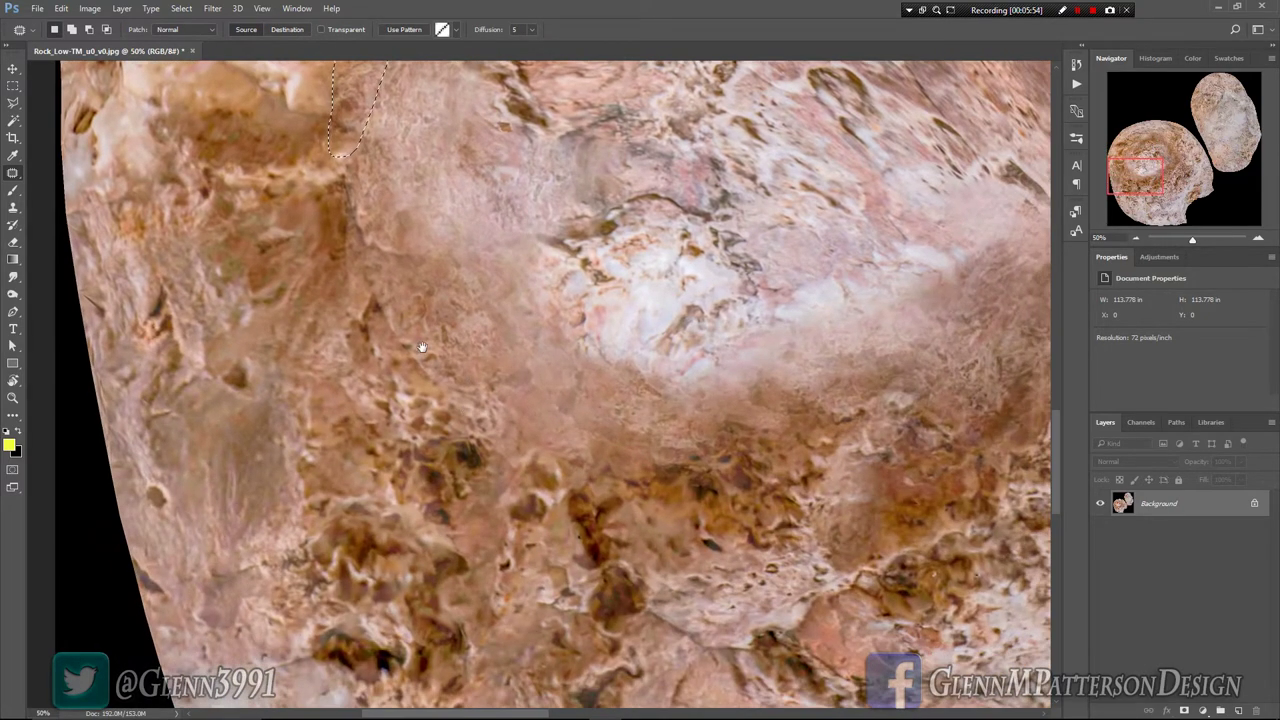
pyautogui.moveTo(387, 303)
pyautogui.mouseDown()
pyautogui.moveTo(371, 280)
pyautogui.moveTo(364, 316)
pyautogui.moveTo(428, 396)
pyautogui.moveTo(408, 306)
pyautogui.moveTo(392, 296)
pyautogui.mouseUp()
pyautogui.moveTo(434, 370)
pyautogui.mouseDown()
pyautogui.moveTo(494, 320)
pyautogui.moveTo(512, 325)
pyautogui.mouseUp()
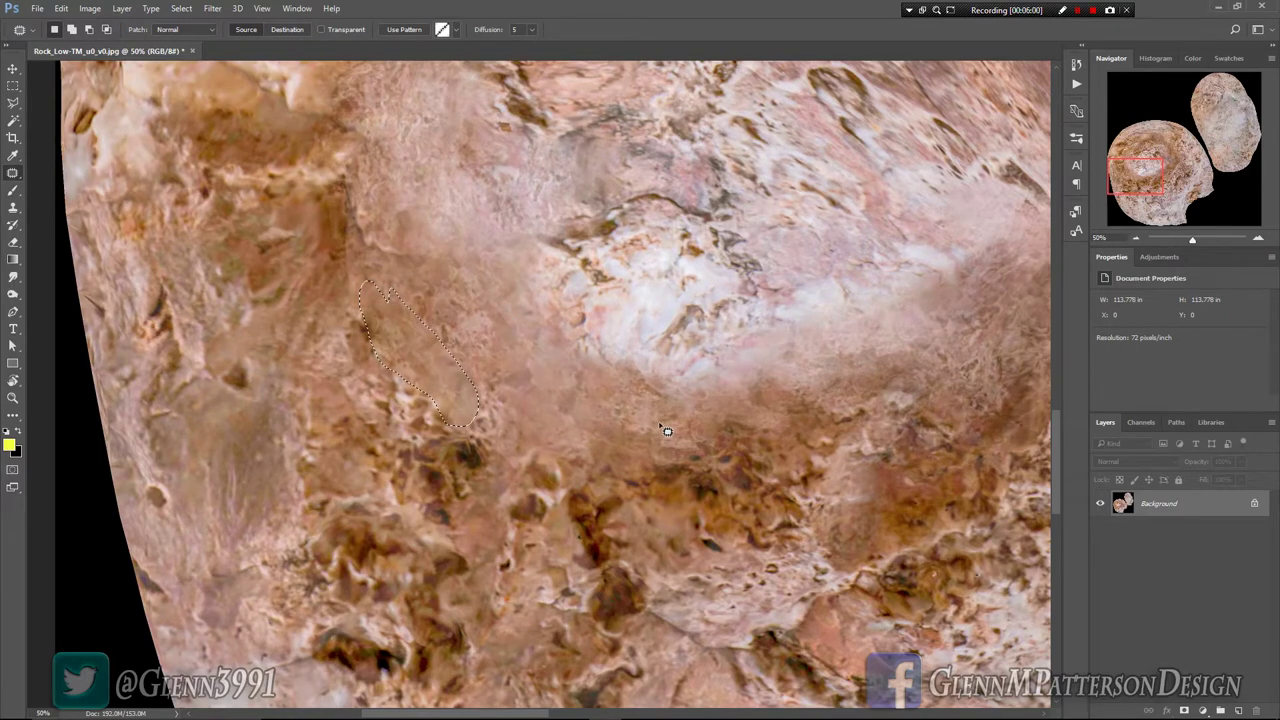
# Step: Patch the small strip beside the grey blotch right of the larger island's pale centre and clear the selection
pyautogui.moveTo(663, 428); pyautogui.dragTo(493, 328)
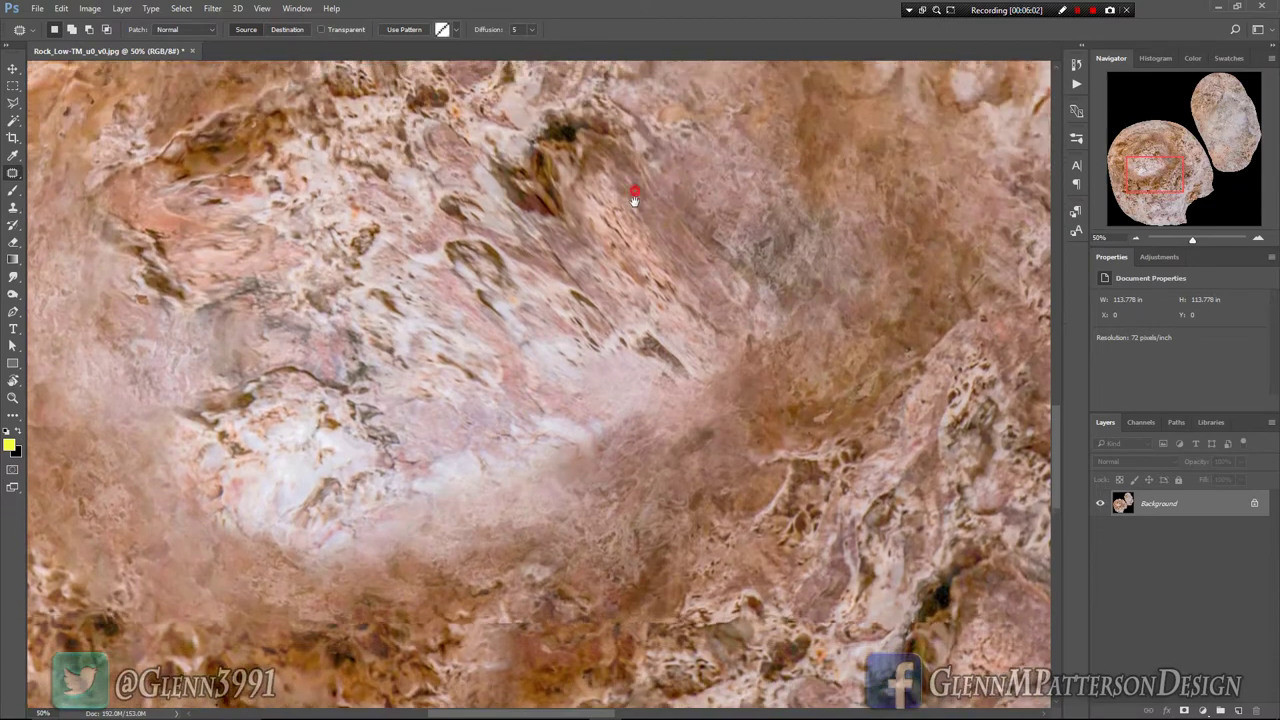
pyautogui.moveTo(634, 191); pyautogui.dragTo(578, 459)
pyautogui.moveTo(540, 181); pyautogui.dragTo(546, 50)
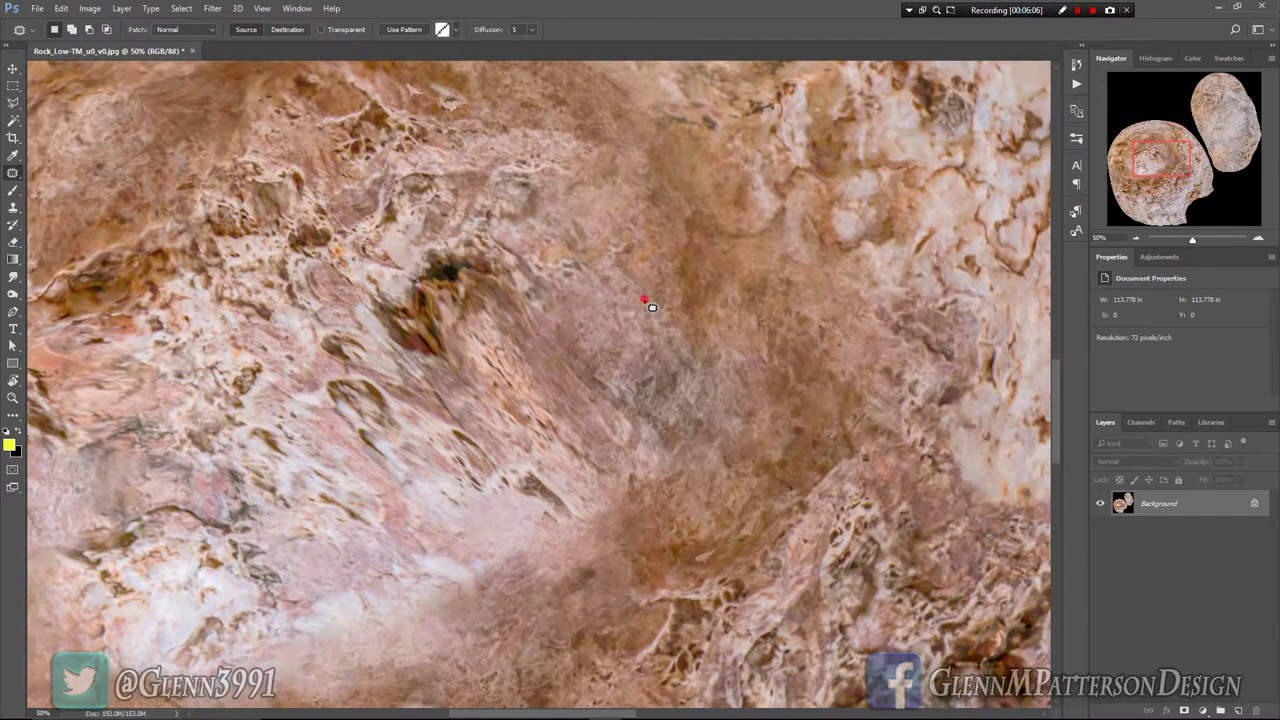
pyautogui.moveTo(643, 300); pyautogui.dragTo(618, 348)
pyautogui.moveTo(637, 406)
pyautogui.mouseDown()
pyautogui.moveTo(646, 305)
pyautogui.moveTo(633, 367)
pyautogui.moveTo(686, 373)
pyautogui.moveTo(607, 322)
pyautogui.mouseUp()
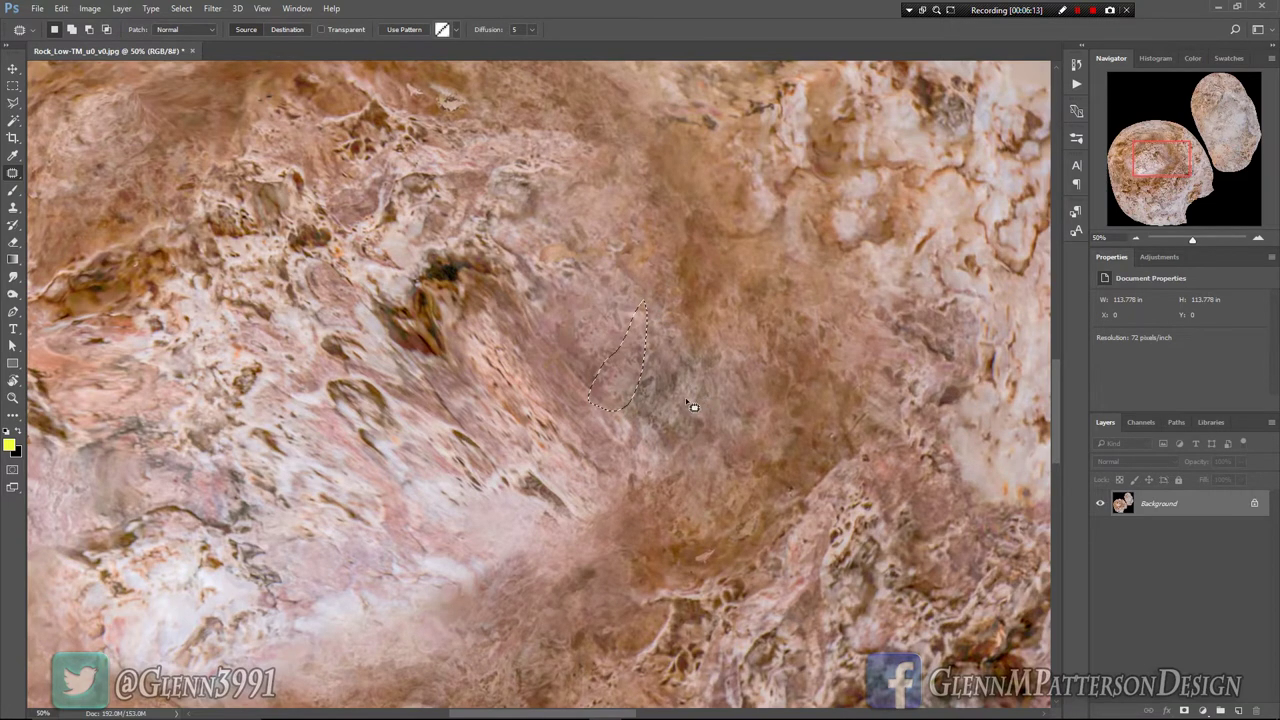
pyautogui.hotkey('ctrl', 'd')
# Step: Patch the pinkish blotch in the middle of the smaller UV island with neighbouring rock and clear the selection
pyautogui.moveTo(862, 222); pyautogui.dragTo(537, 284)
pyautogui.moveTo(465, 122); pyautogui.dragTo(565, 379)
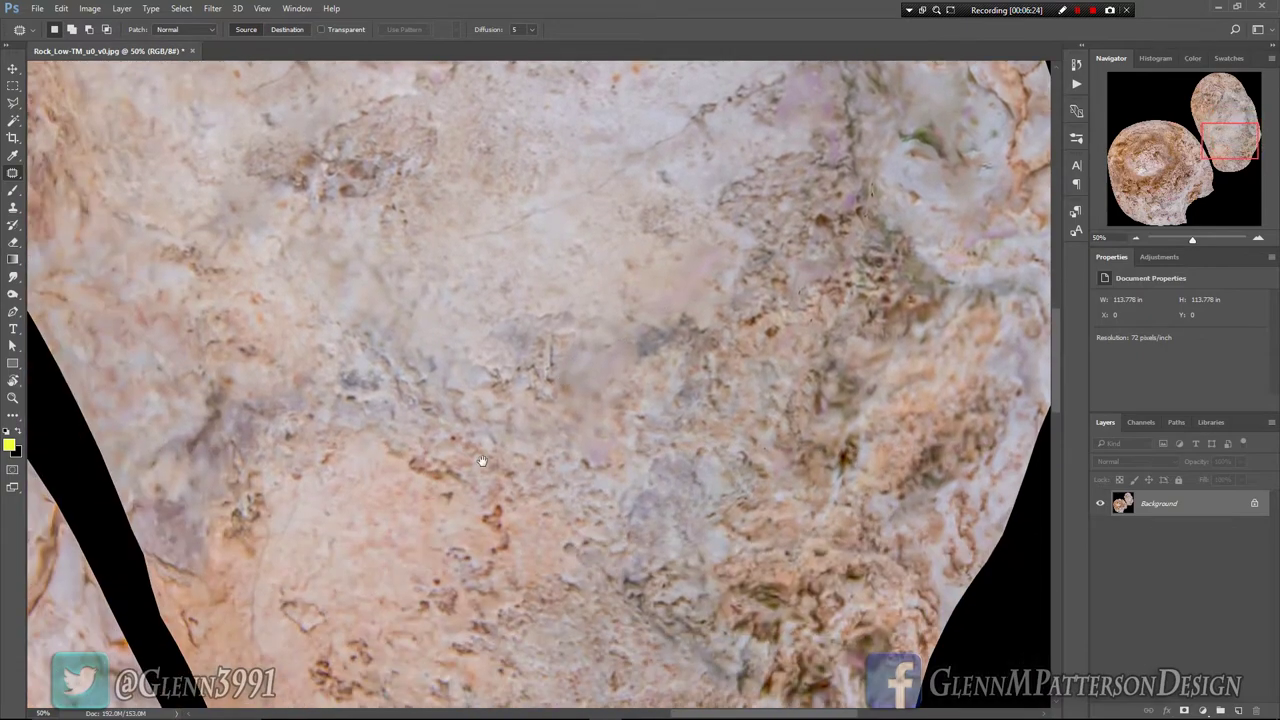
pyautogui.moveTo(399, 427); pyautogui.dragTo(515, 389)
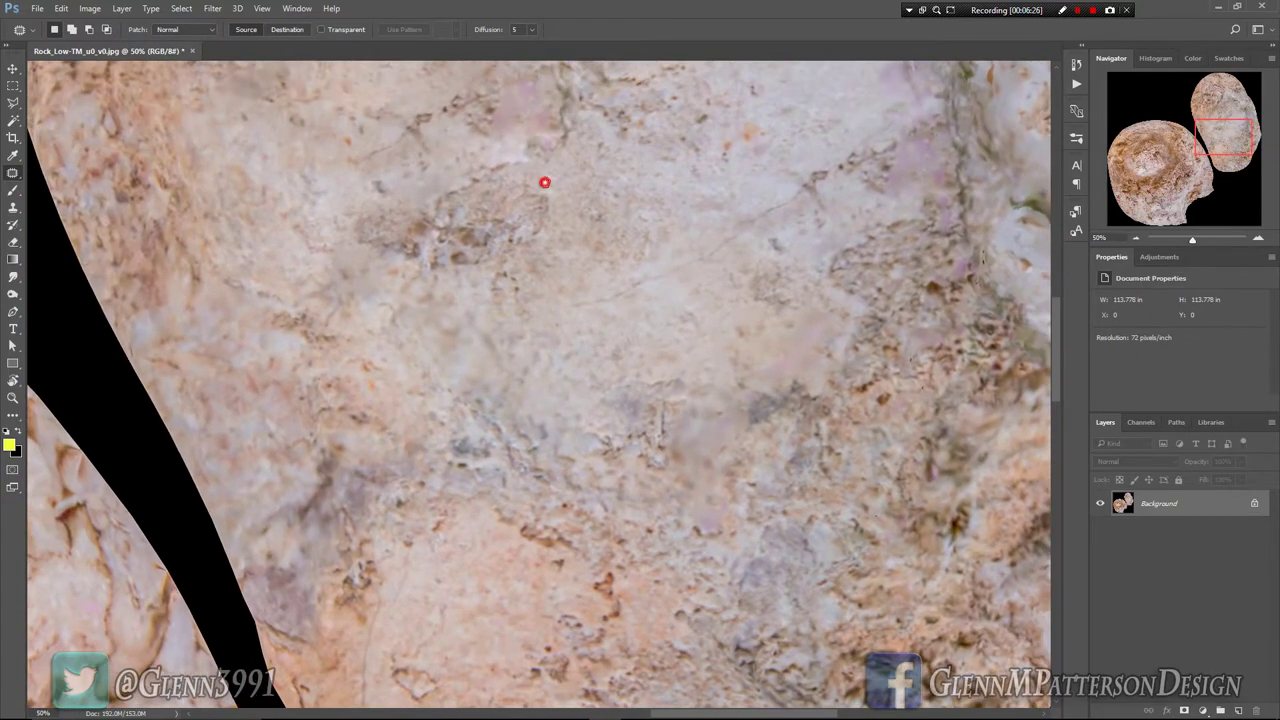
pyautogui.moveTo(544, 182); pyautogui.dragTo(565, 369)
pyautogui.moveTo(578, 257)
pyautogui.mouseDown()
pyautogui.moveTo(536, 261)
pyautogui.moveTo(490, 297)
pyautogui.moveTo(504, 333)
pyautogui.moveTo(569, 334)
pyautogui.moveTo(584, 291)
pyautogui.moveTo(568, 256)
pyautogui.mouseUp()
pyautogui.moveTo(556, 305); pyautogui.dragTo(740, 260)
pyautogui.click(686, 406)
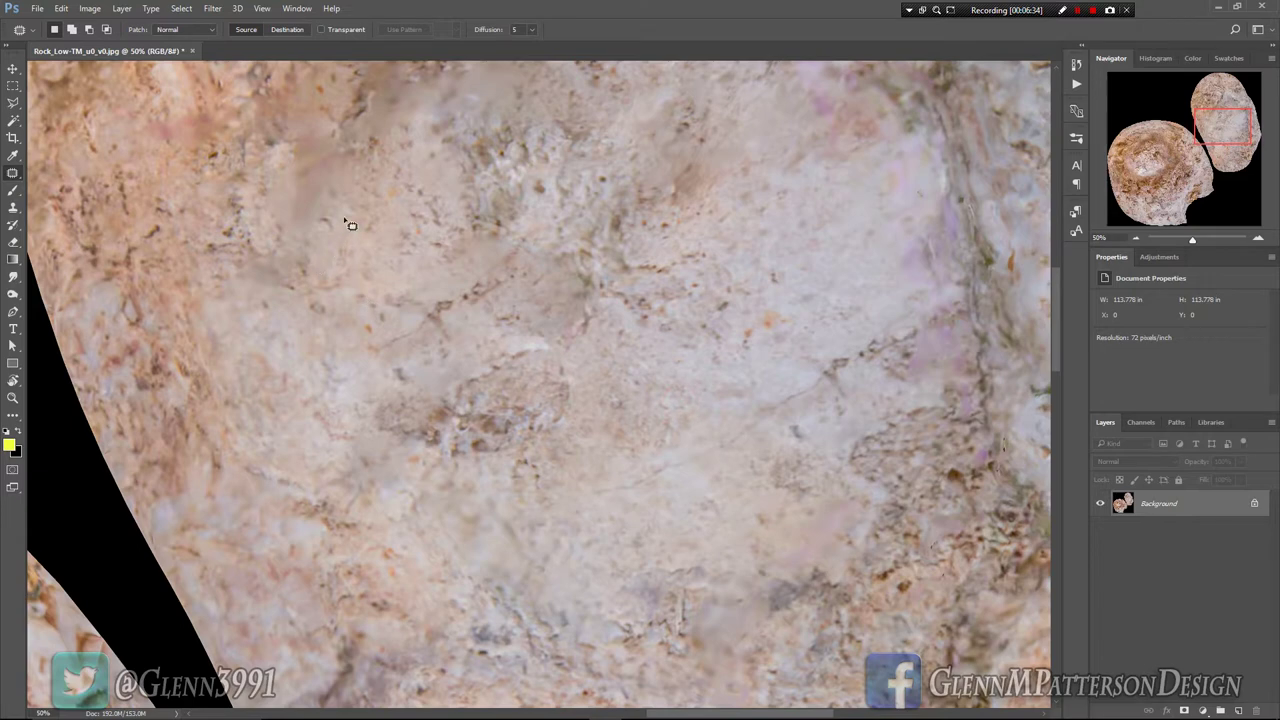
# Step: Patch the blurred streak near the smaller island's left edge with detailed rock, deselect it and return to the full texture view
pyautogui.moveTo(357, 192)
pyautogui.mouseDown()
pyautogui.moveTo(289, 307)
pyautogui.moveTo(244, 280)
pyautogui.moveTo(235, 239)
pyautogui.moveTo(261, 174)
pyautogui.moveTo(350, 145)
pyautogui.mouseUp()
pyautogui.moveTo(367, 206)
pyautogui.mouseDown()
pyautogui.moveTo(406, 263)
pyautogui.moveTo(766, 326)
pyautogui.moveTo(754, 324)
pyautogui.mouseUp()
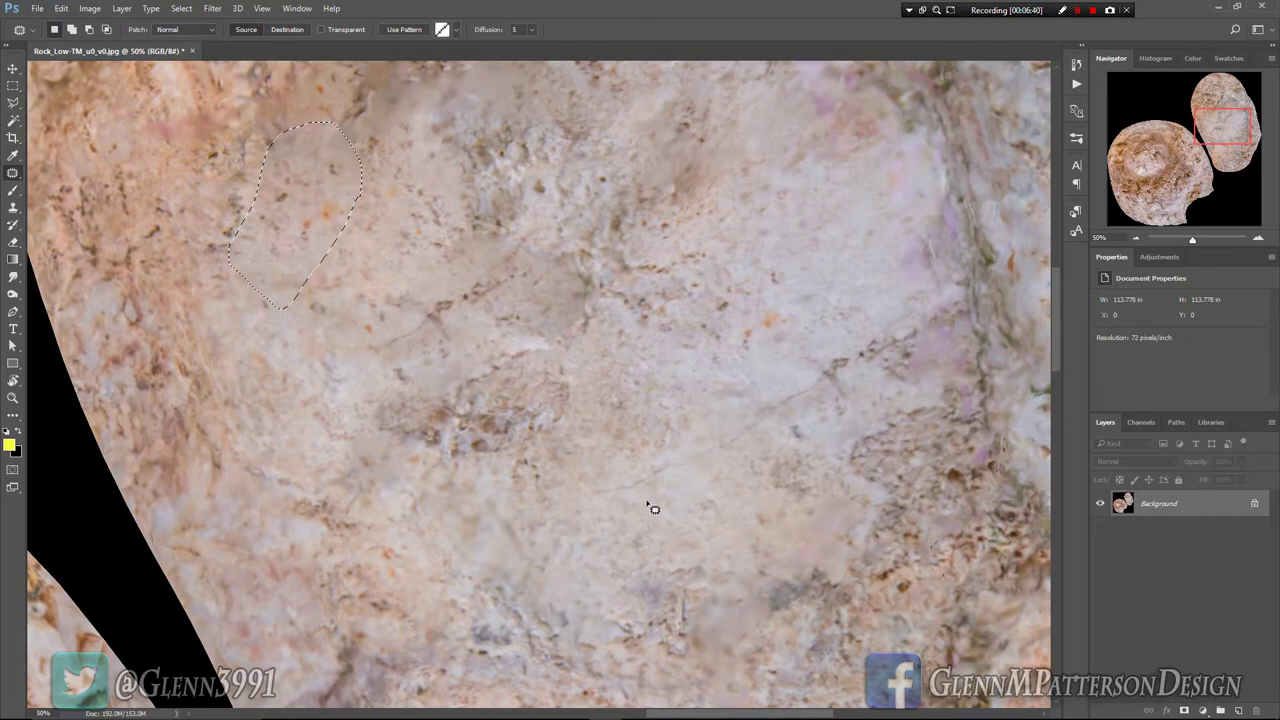
pyautogui.hotkey('ctrl', 'd')
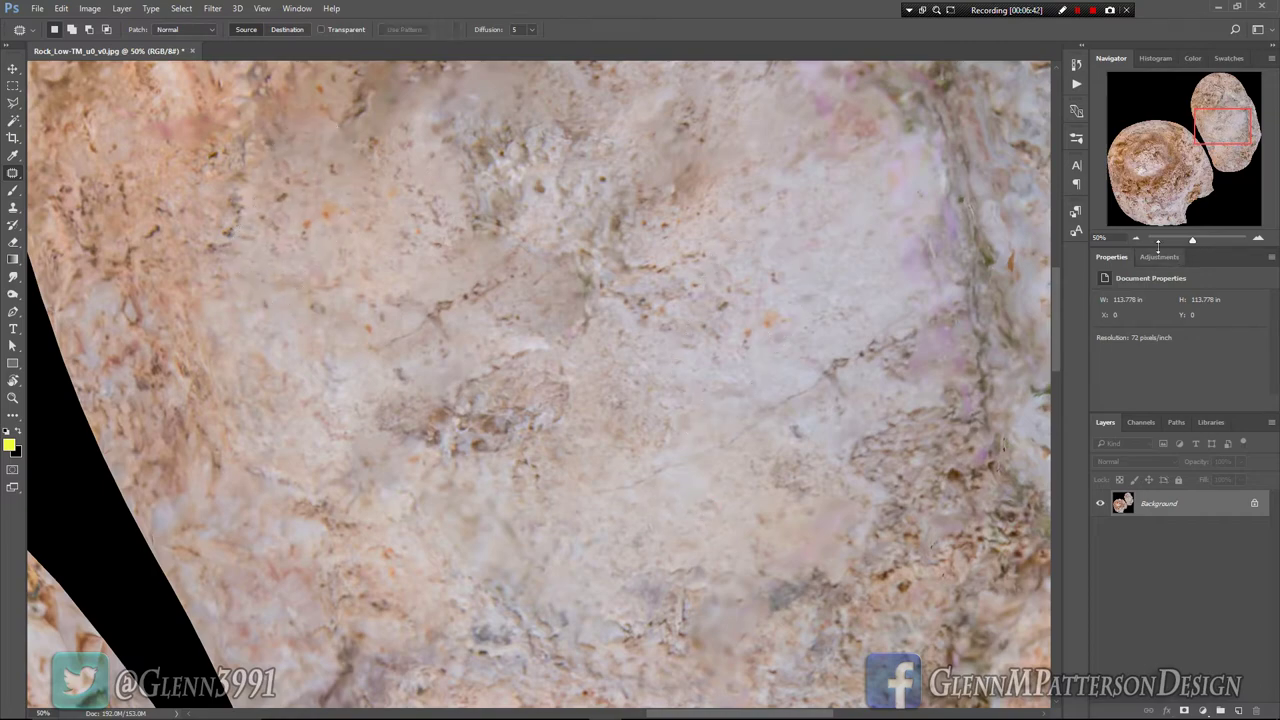
pyautogui.click(1138, 238)
pyautogui.click(1138, 238)
pyautogui.click(1138, 238)
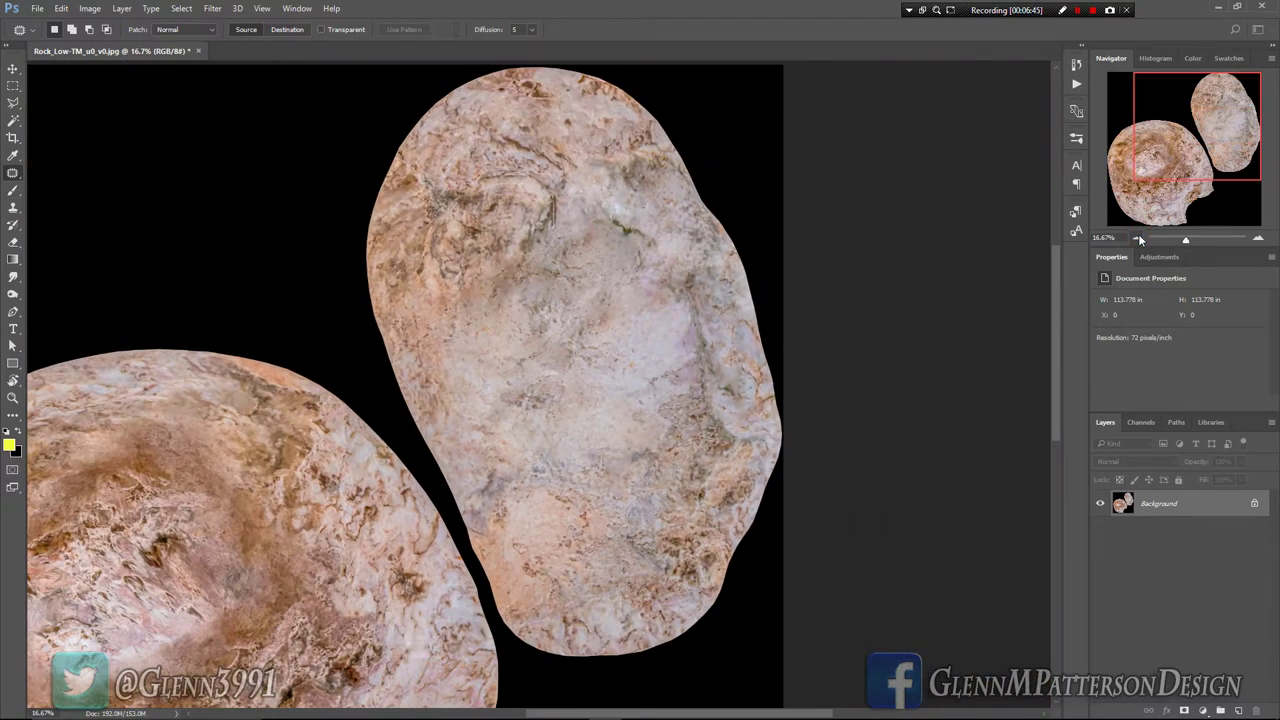
pyautogui.click(1138, 238)
pyautogui.click(1138, 238)
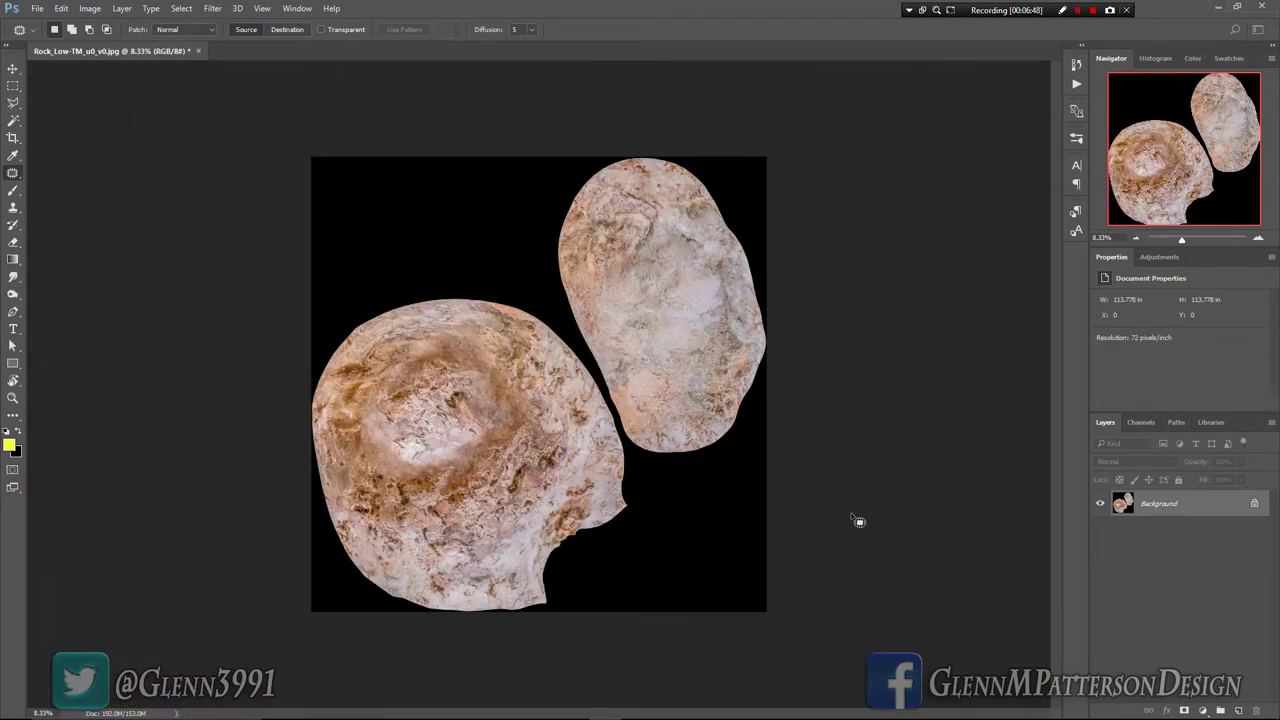
# Step: Save the cleaned texture as a new JPEG named Rock_Clean in the Textures folder, accepting the JPEG options
pyautogui.click(37, 8)
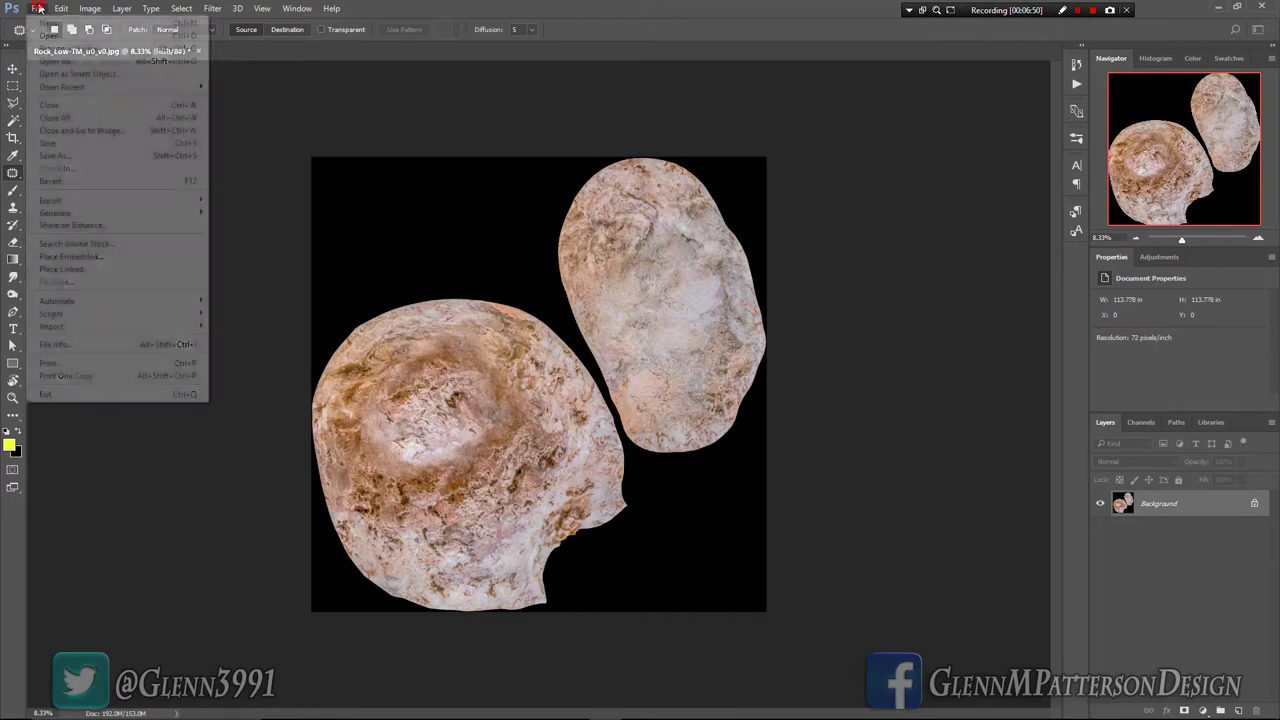
pyautogui.click(63, 157)
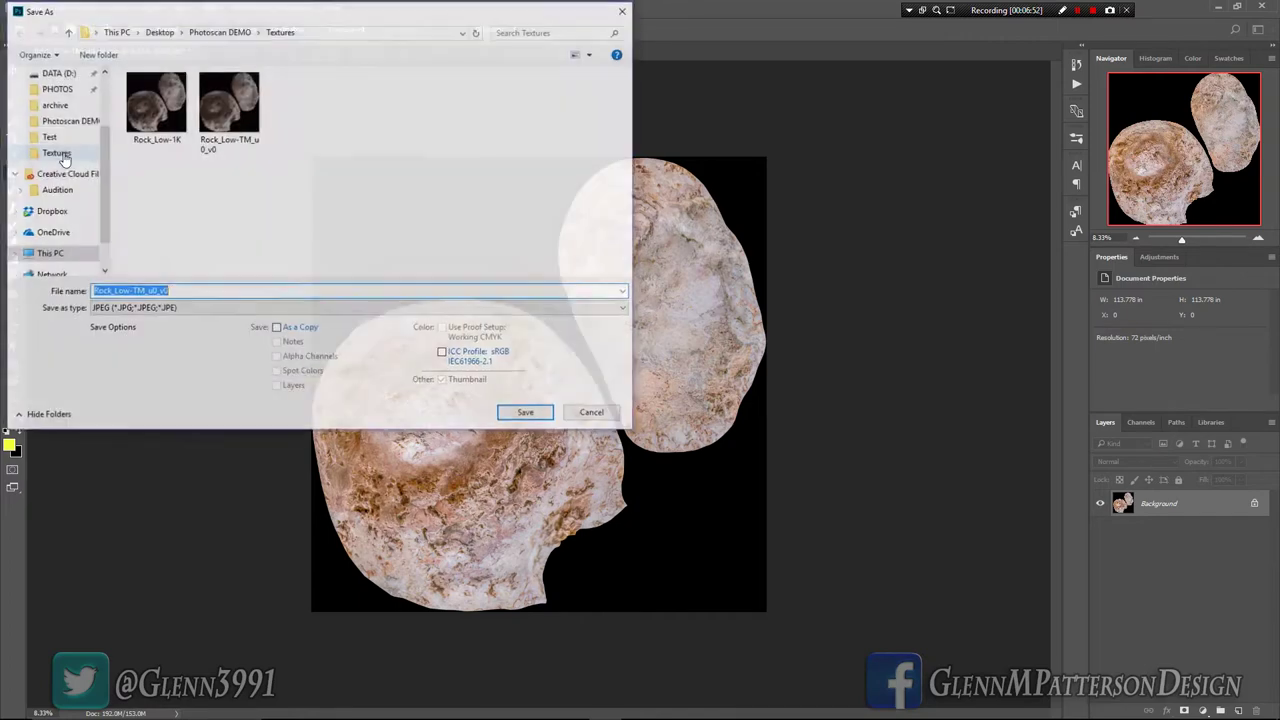
pyautogui.click(199, 294)
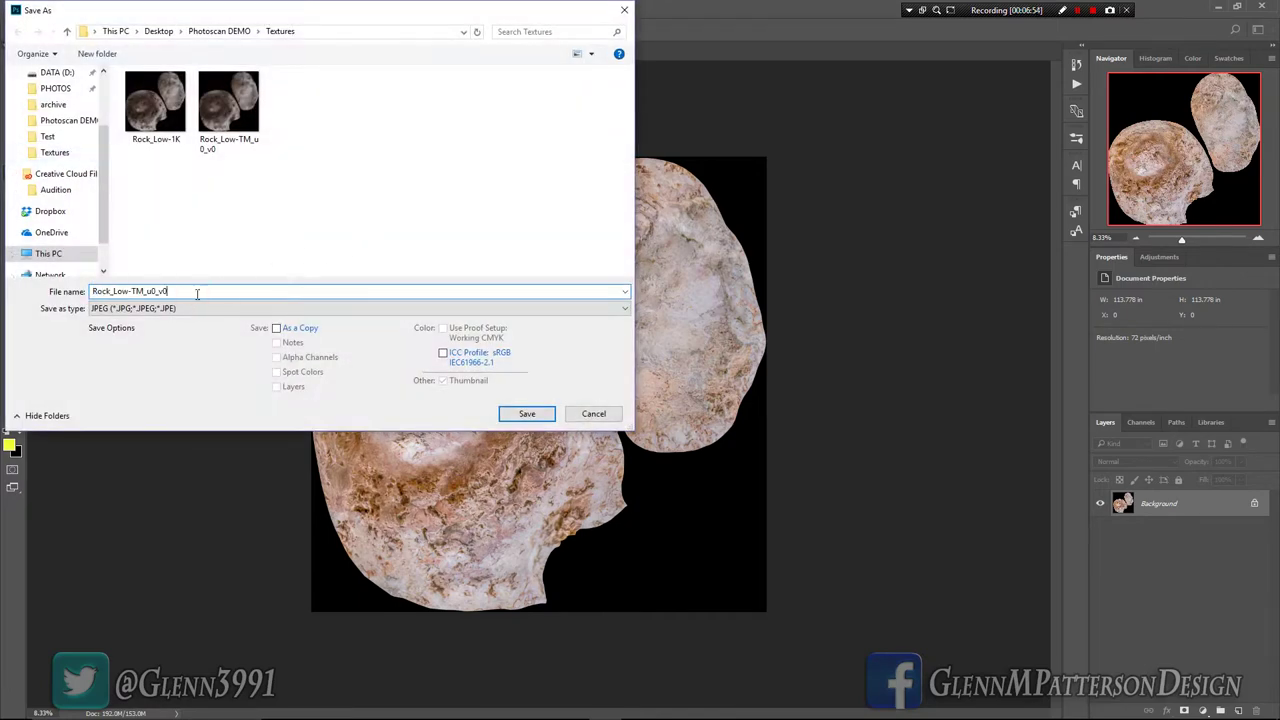
pyautogui.press('BackSpace')
pyautogui.press('BackSpace')
pyautogui.press('BackSpace')
pyautogui.press('BackSpace')
pyautogui.press('BackSpace')
pyautogui.press('BackSpace')
pyautogui.press('BackSpace')
pyautogui.press('BackSpace')
pyautogui.press('BackSpace')
pyautogui.press('BackSpace')
pyautogui.press('BackSpace')
pyautogui.press('BackSpace')
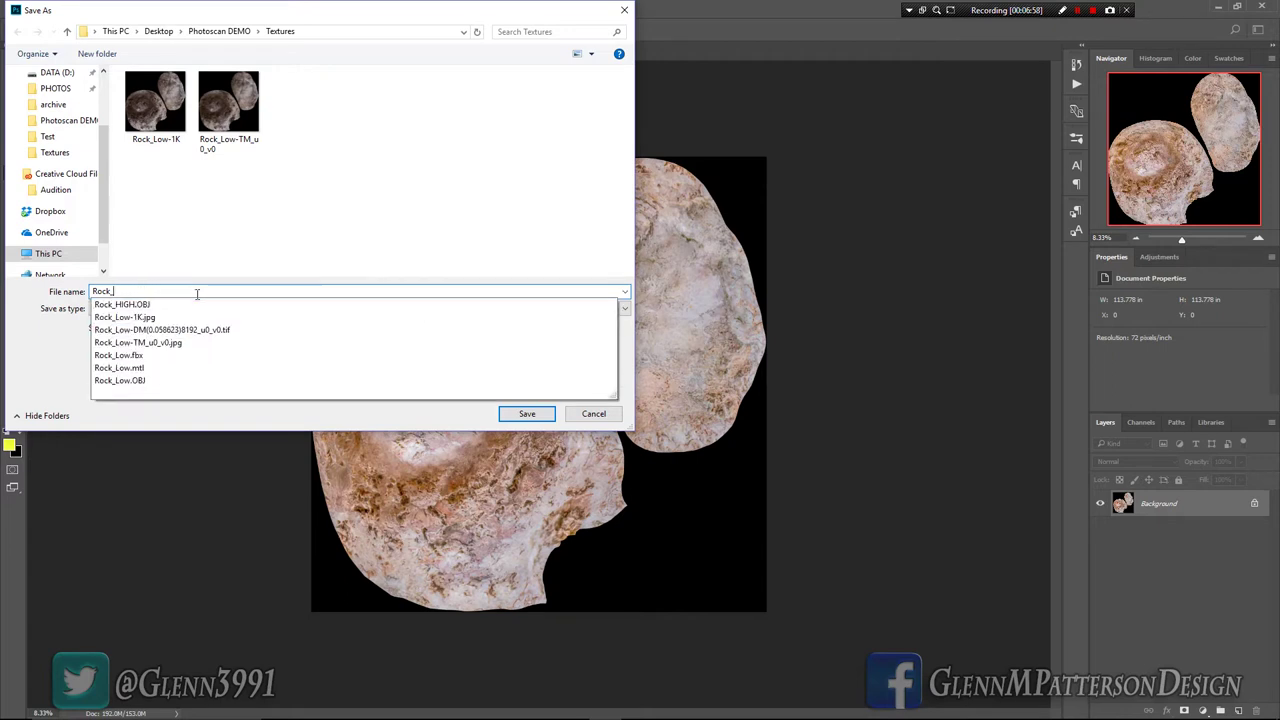
pyautogui.write('Clean')
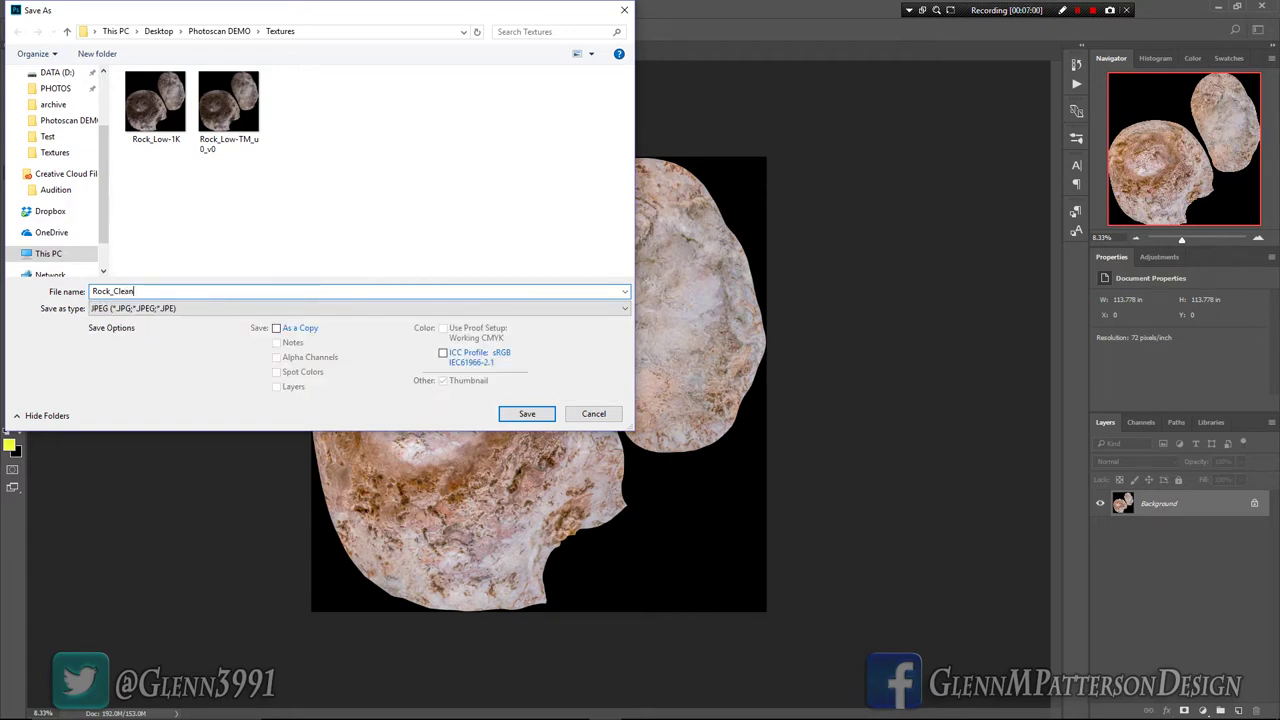
pyautogui.press('Return')
pyautogui.press('Return')
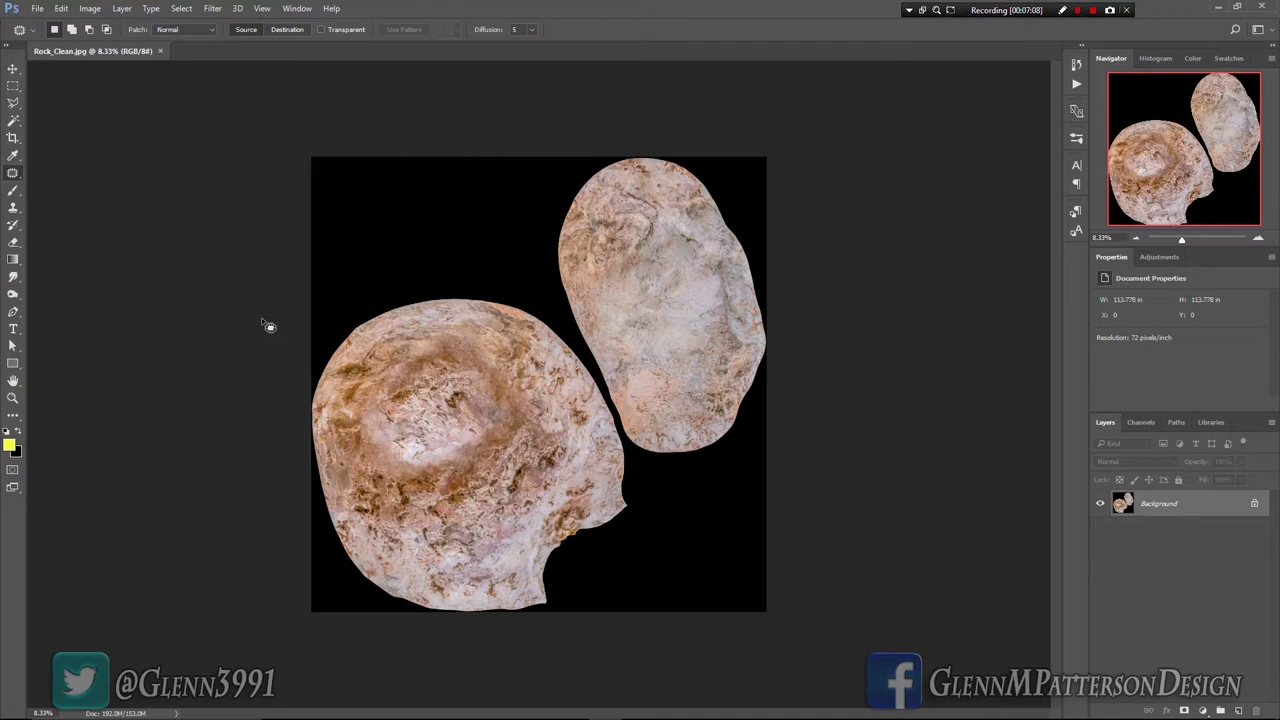
# Step: Switch to Substance Painter and start a new project with Rock_Low.fbx from the Photoscan DEMO Textures folder as its mesh
pyautogui.hotkey('alt', 'Tab')
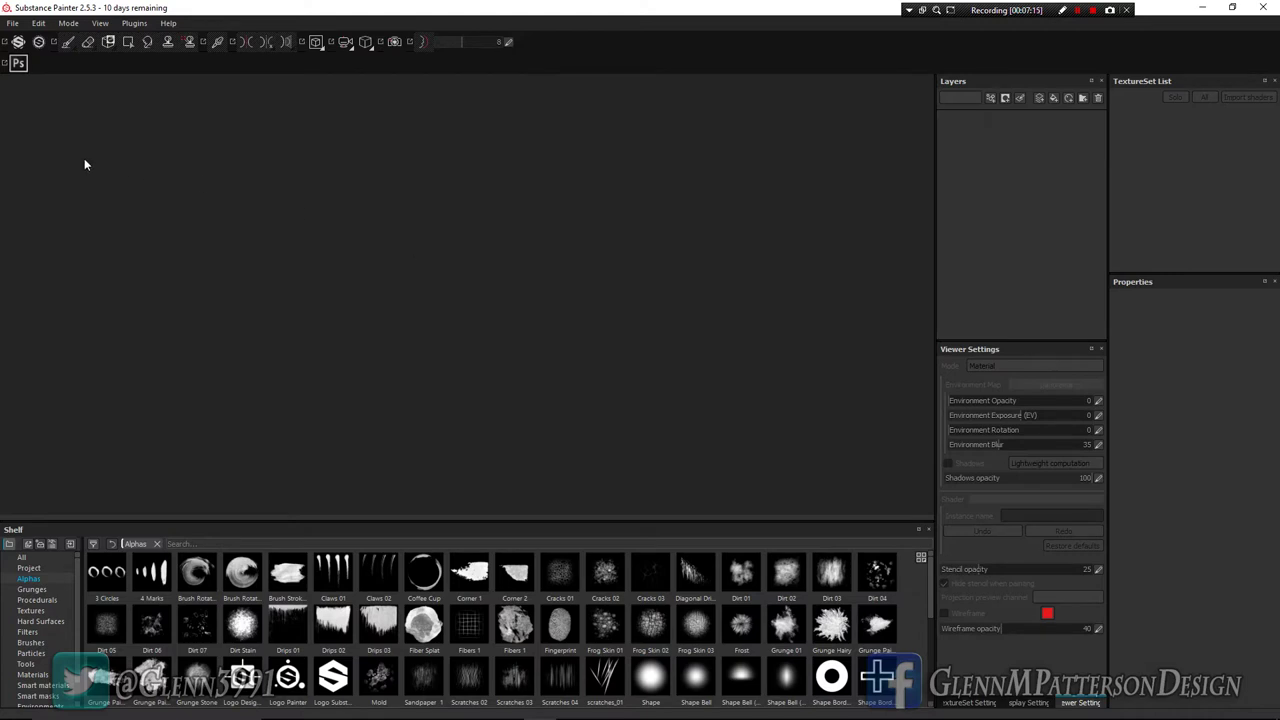
pyautogui.click(13, 25)
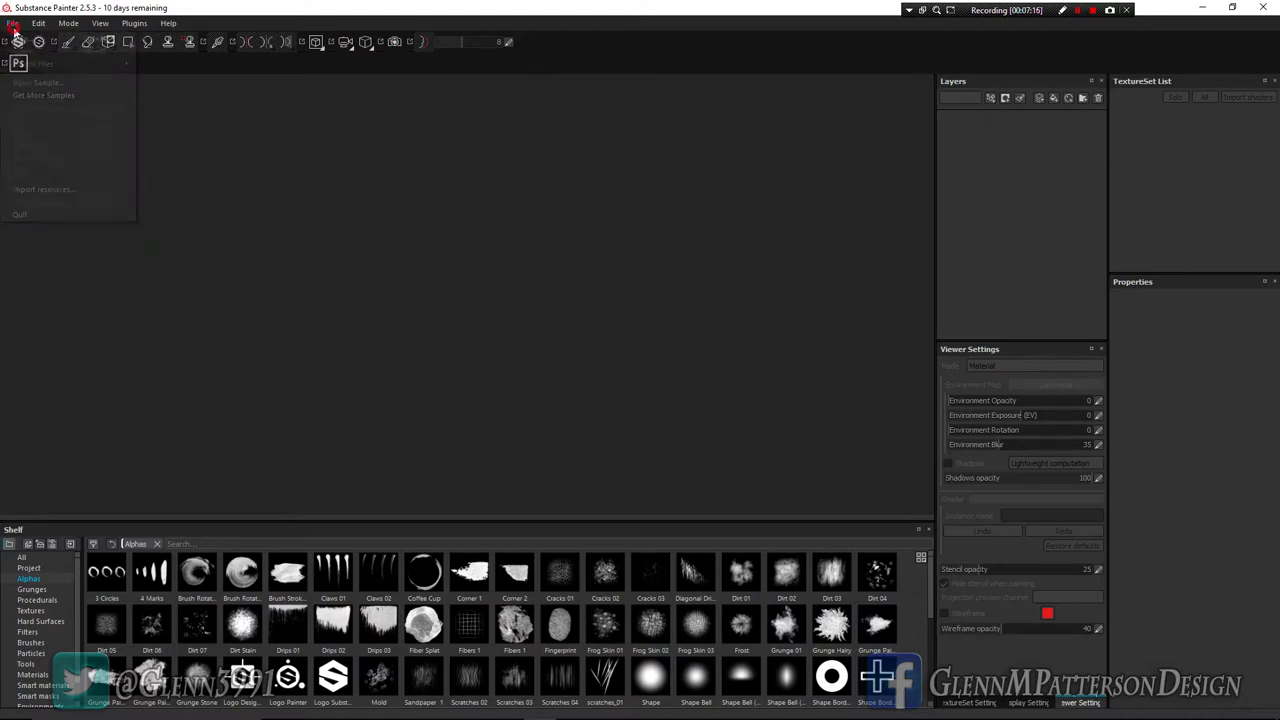
pyautogui.click(20, 38)
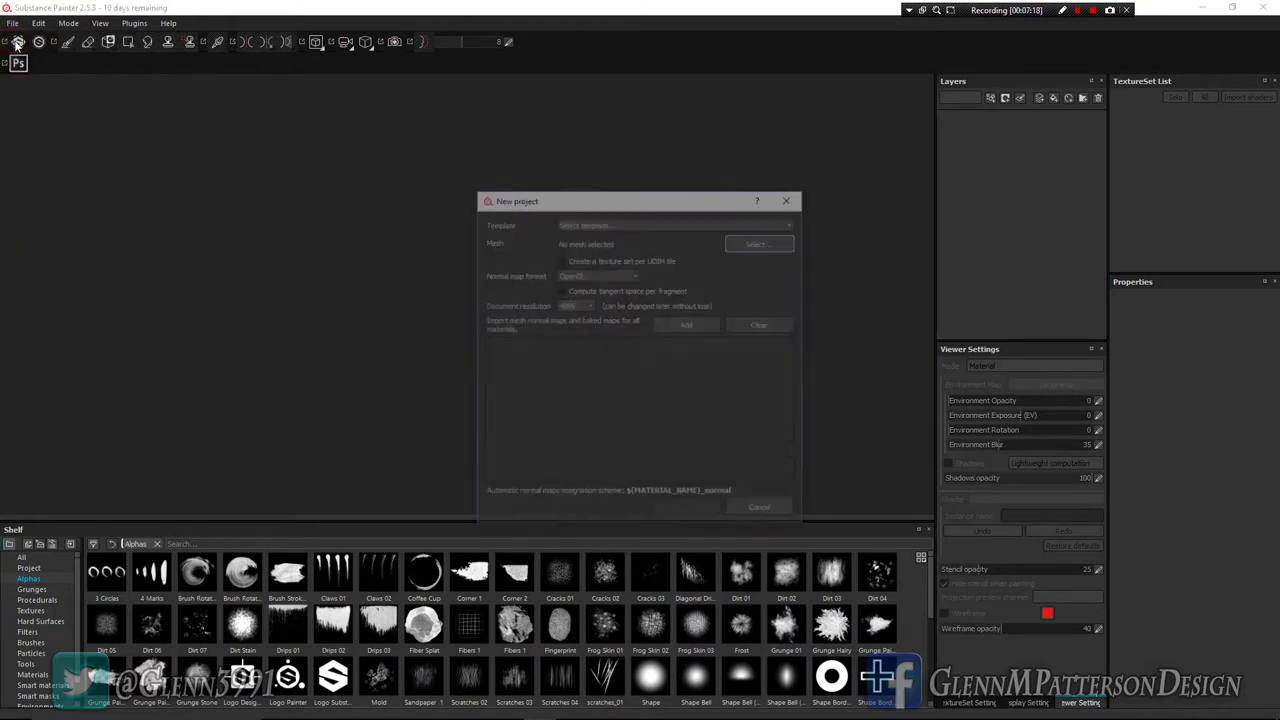
pyautogui.click(747, 253)
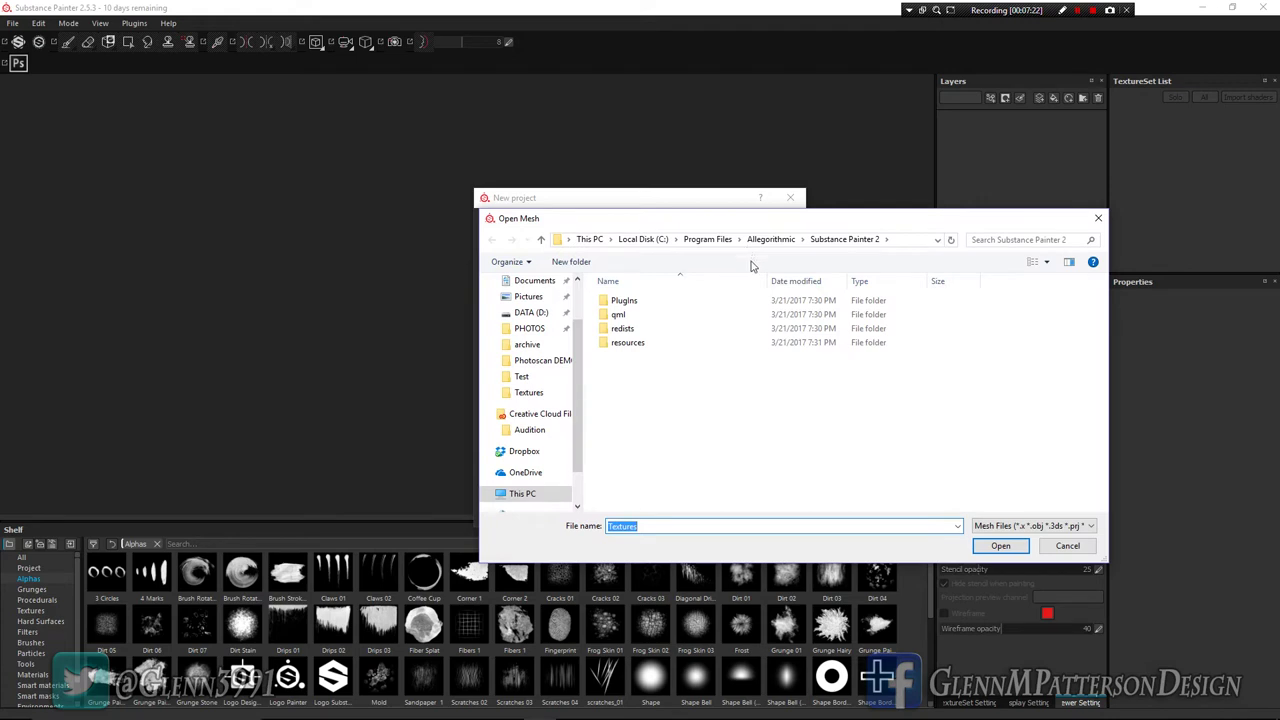
pyautogui.scroll(2, 520, 395)
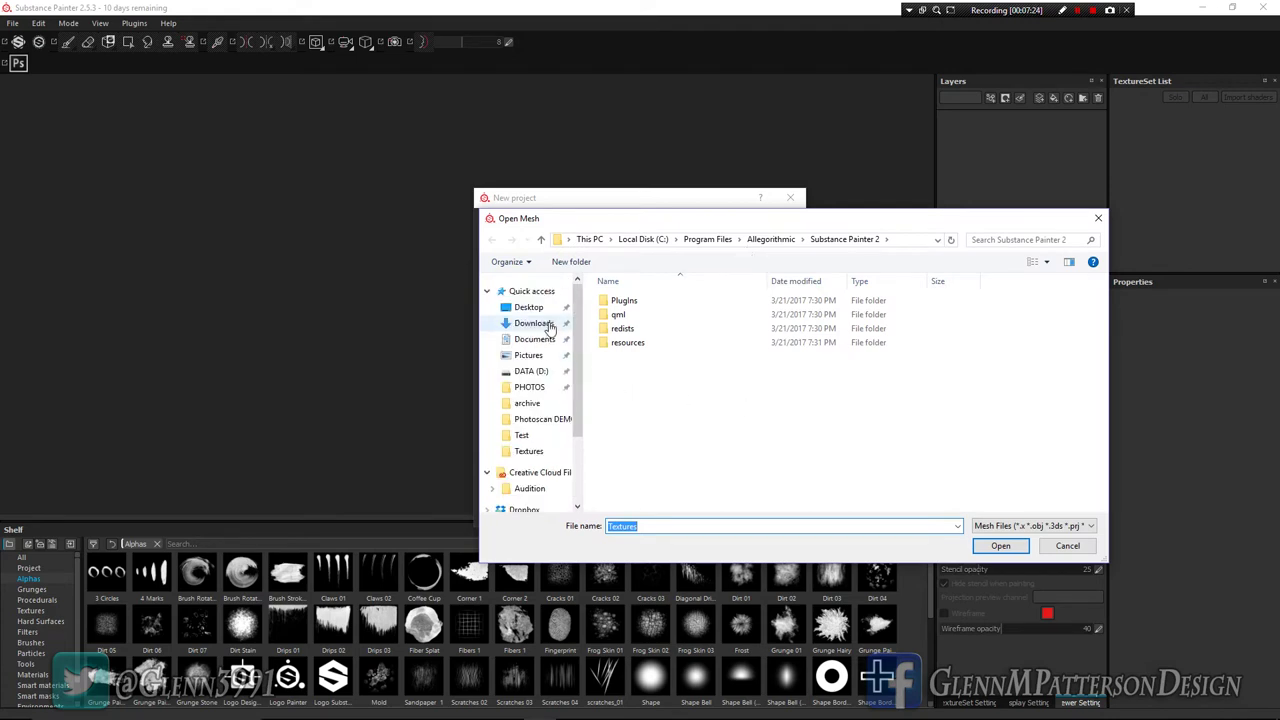
pyautogui.click(531, 291)
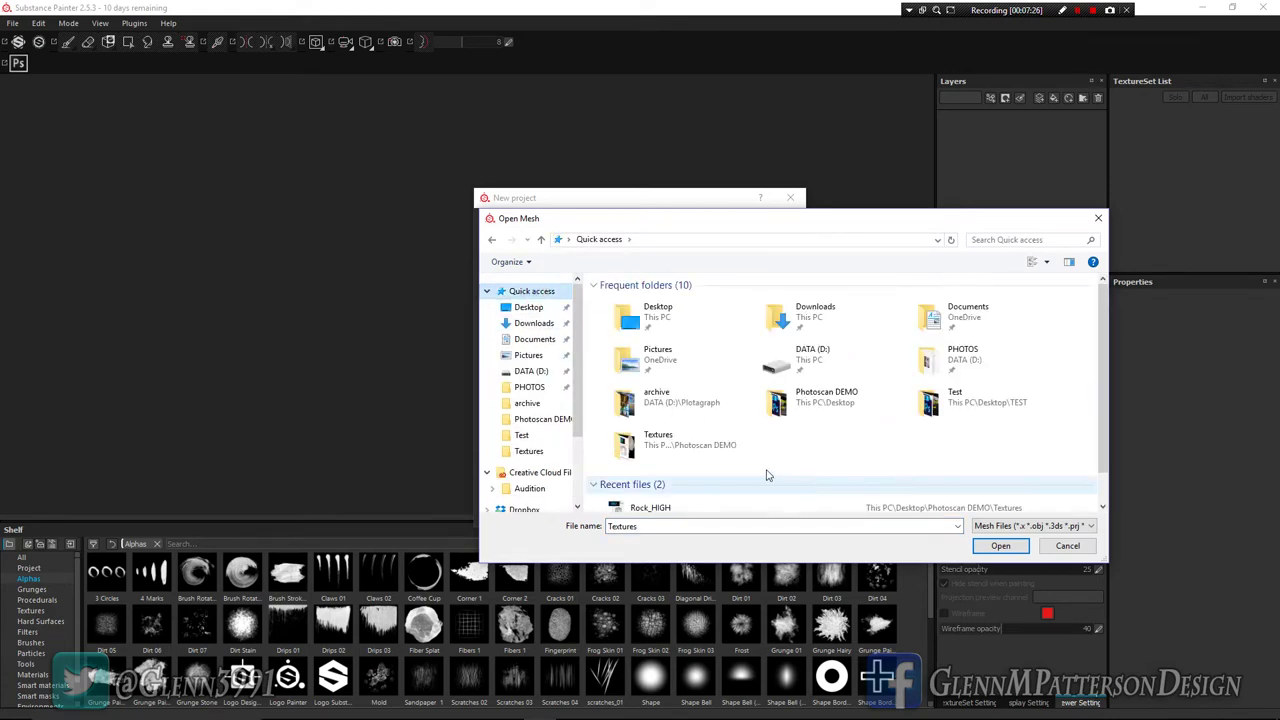
pyautogui.scroll(-1, 762, 472)
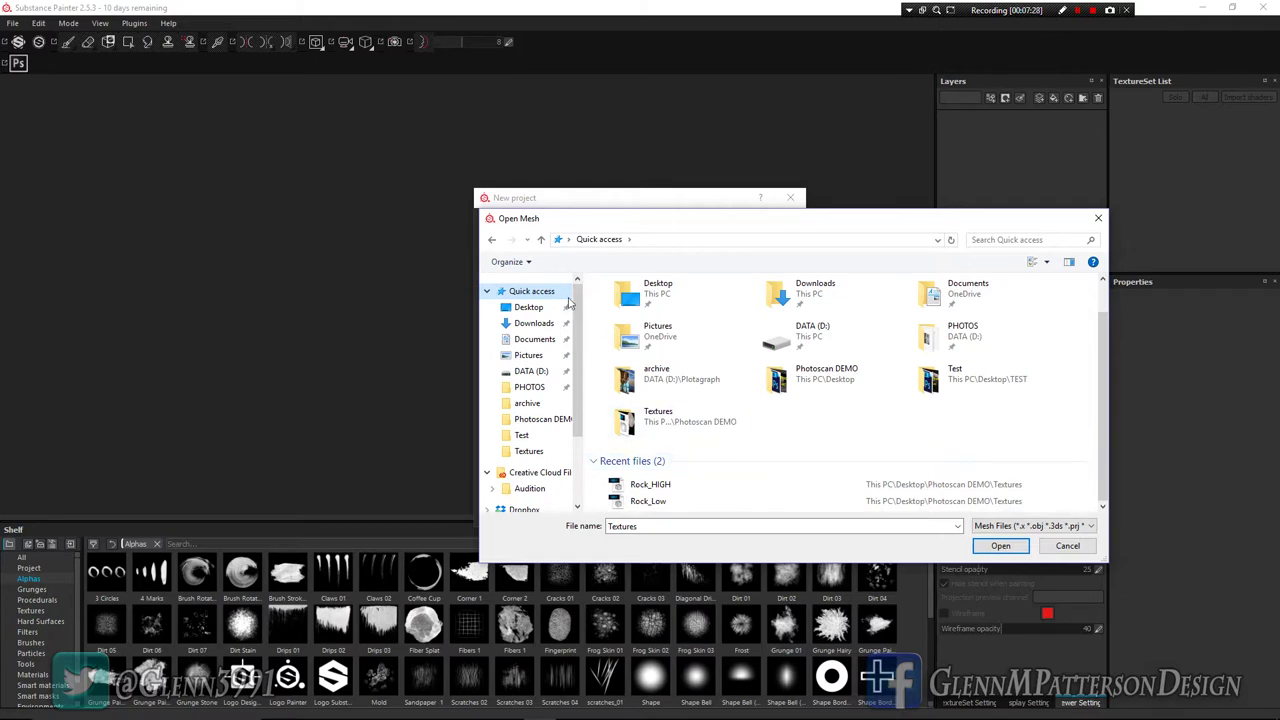
pyautogui.rightClick(703, 492)
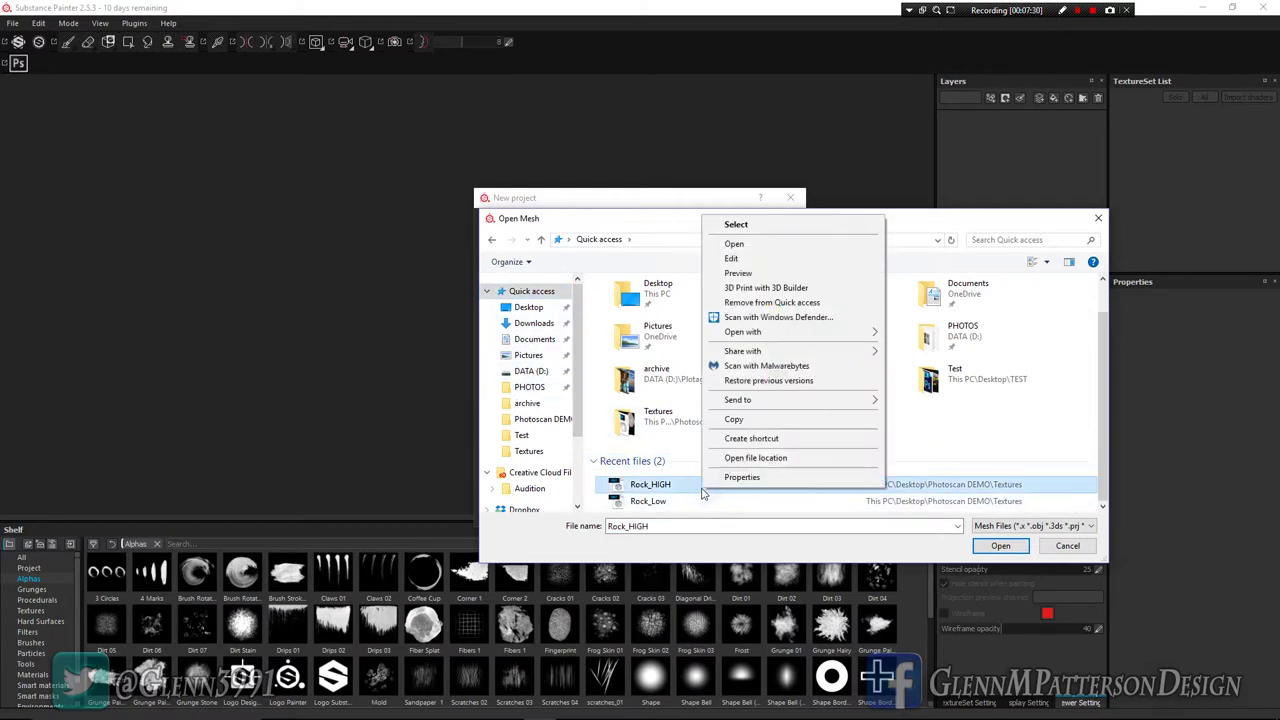
pyautogui.click(745, 460)
pyautogui.doubleClick(703, 318)
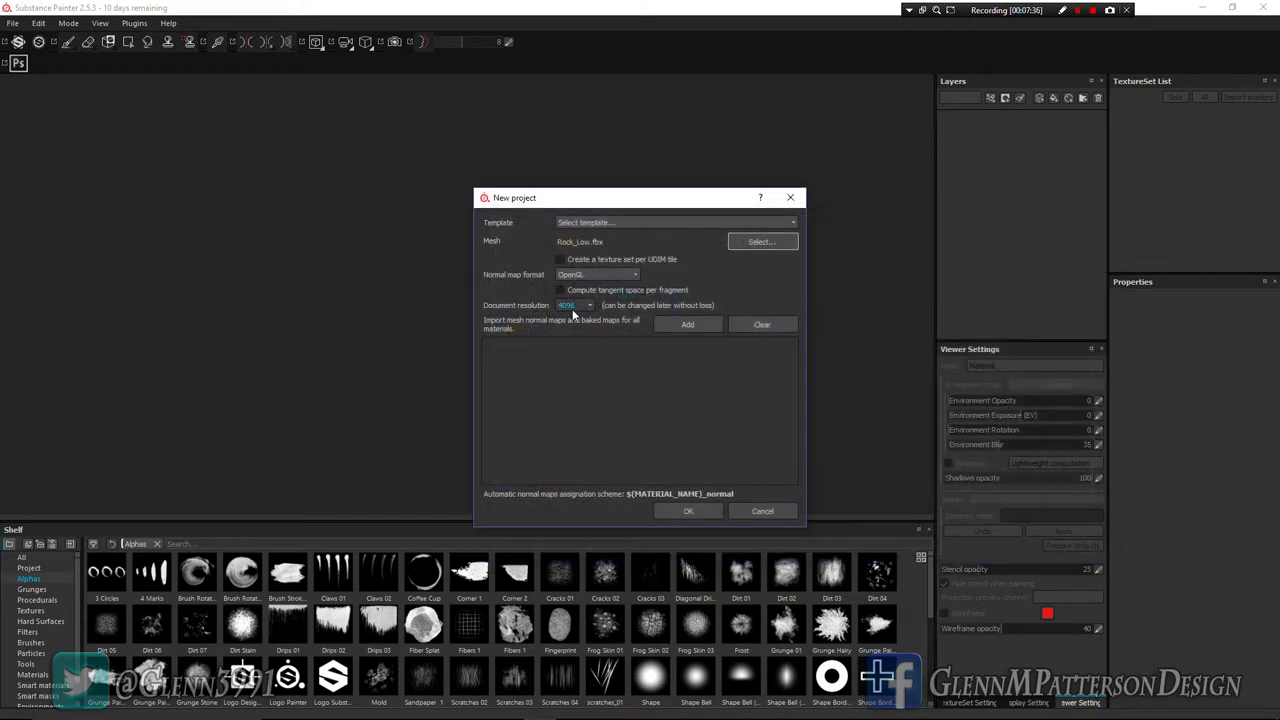
# Step: Add the Rock_Clean and Rock_Low-DM(0.058623)8192_u0_v0 images to the new project and create it
pyautogui.click(684, 326)
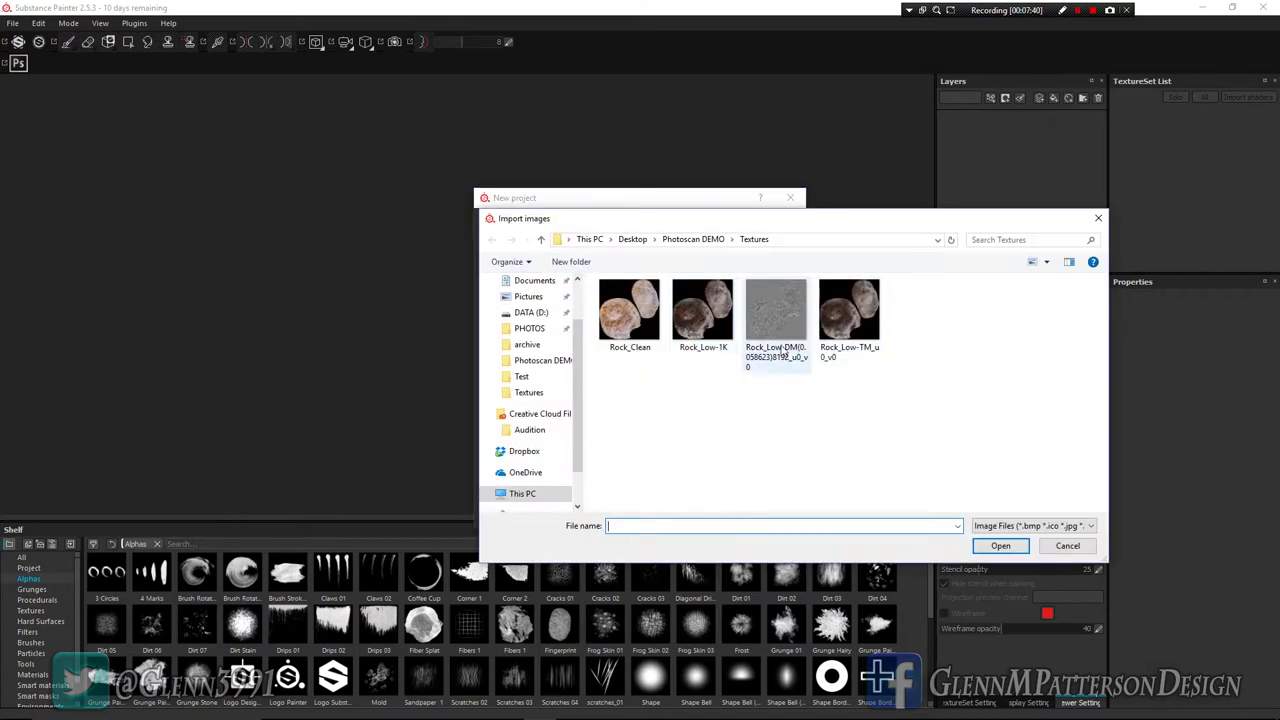
pyautogui.click(778, 328)
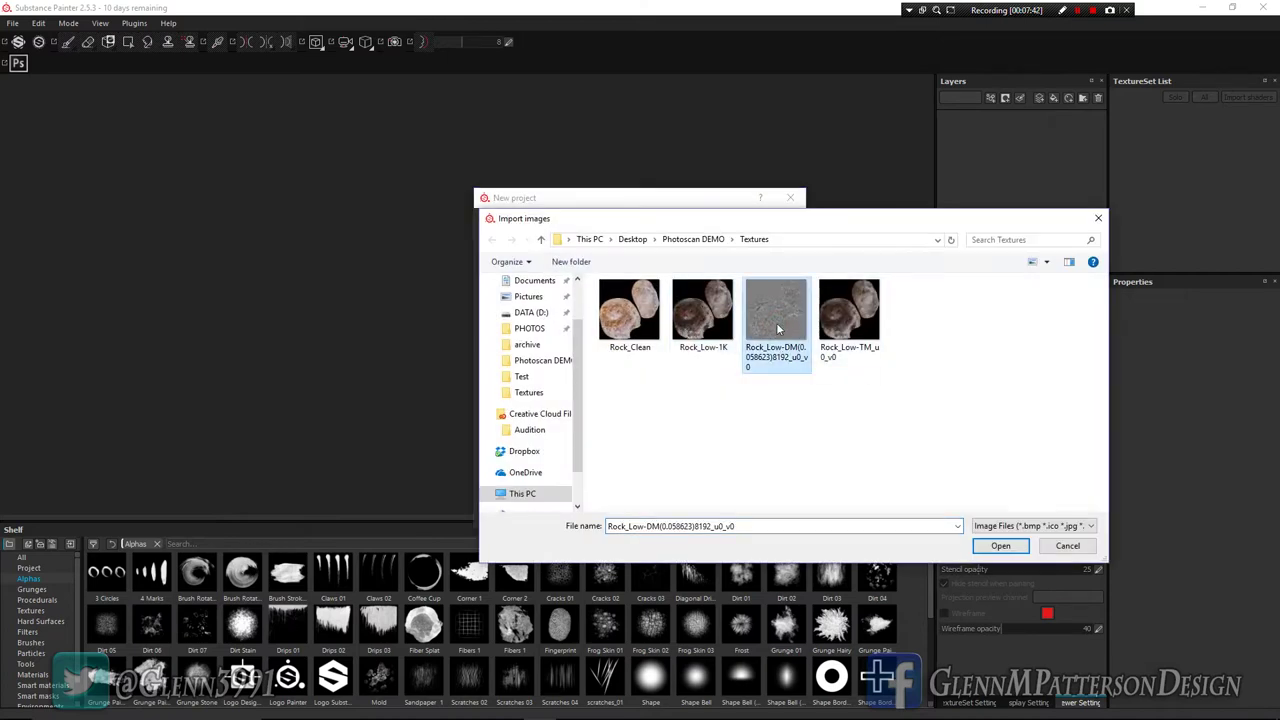
pyautogui.keyDown('ctrl'); pyautogui.click(627, 318); pyautogui.keyUp('ctrl')
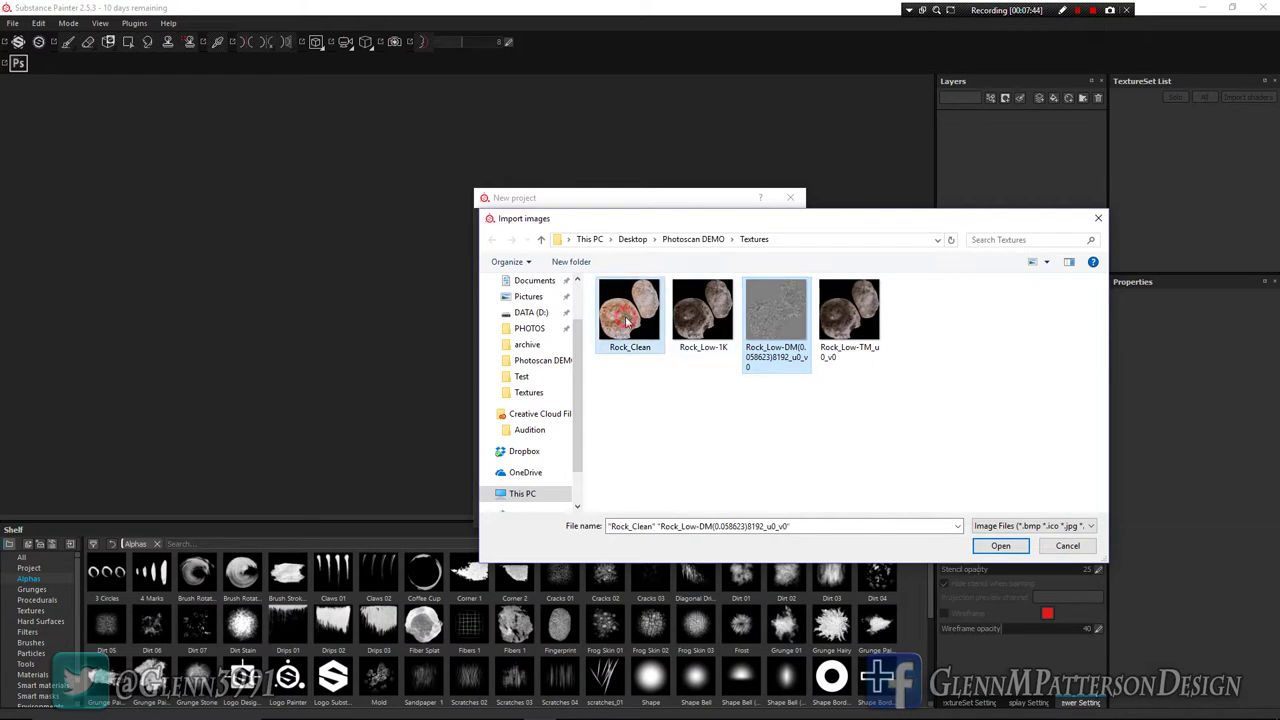
pyautogui.click(1001, 546)
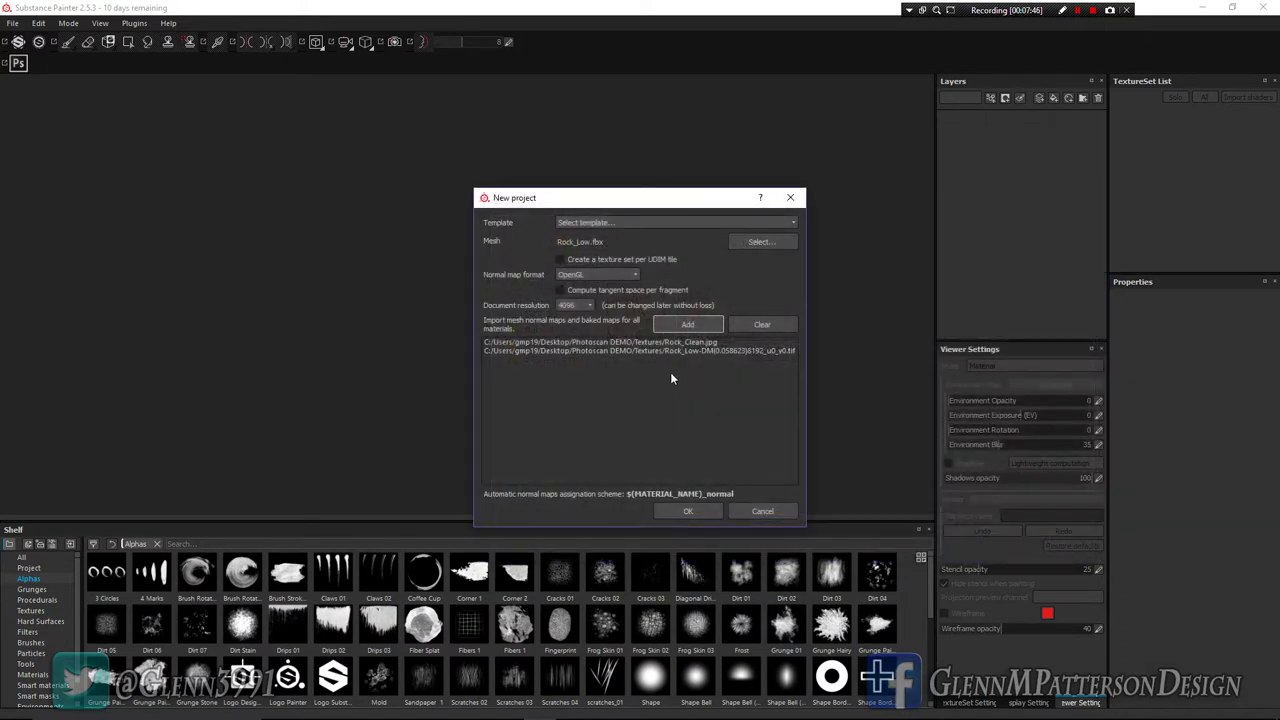
pyautogui.click(687, 511)
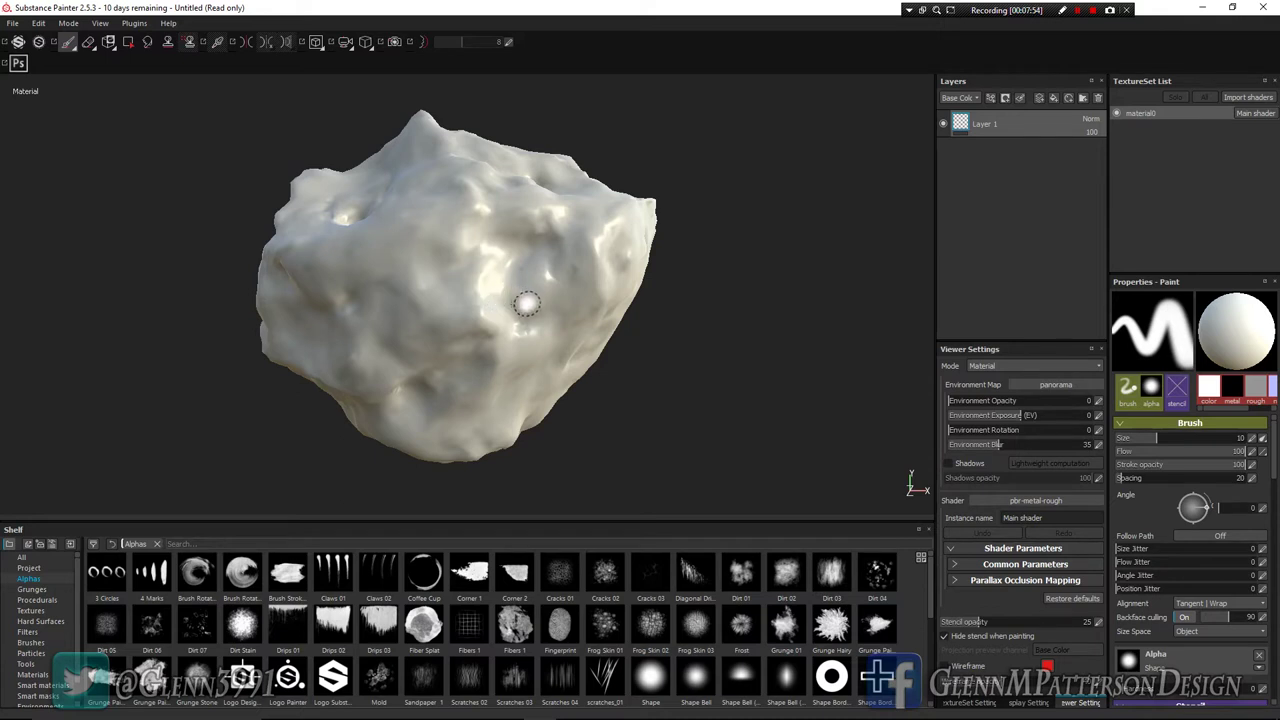
# Step: Open the texture baking settings, set the output size to 4096 and exclude the ID and Thickness maps
pyautogui.moveTo(526, 300)
pyautogui.keyDown('shift'); pyautogui.mouseDown(button='right')
pyautogui.moveTo(531, 323)
pyautogui.moveTo(246, 323)
pyautogui.moveTo(560, 286)
pyautogui.moveTo(560, 260)
pyautogui.moveTo(504, 335)
pyautogui.moveTo(366, 343)
pyautogui.moveTo(523, 289)
pyautogui.moveTo(513, 330)
pyautogui.mouseUp(button='right'); pyautogui.keyUp('shift')
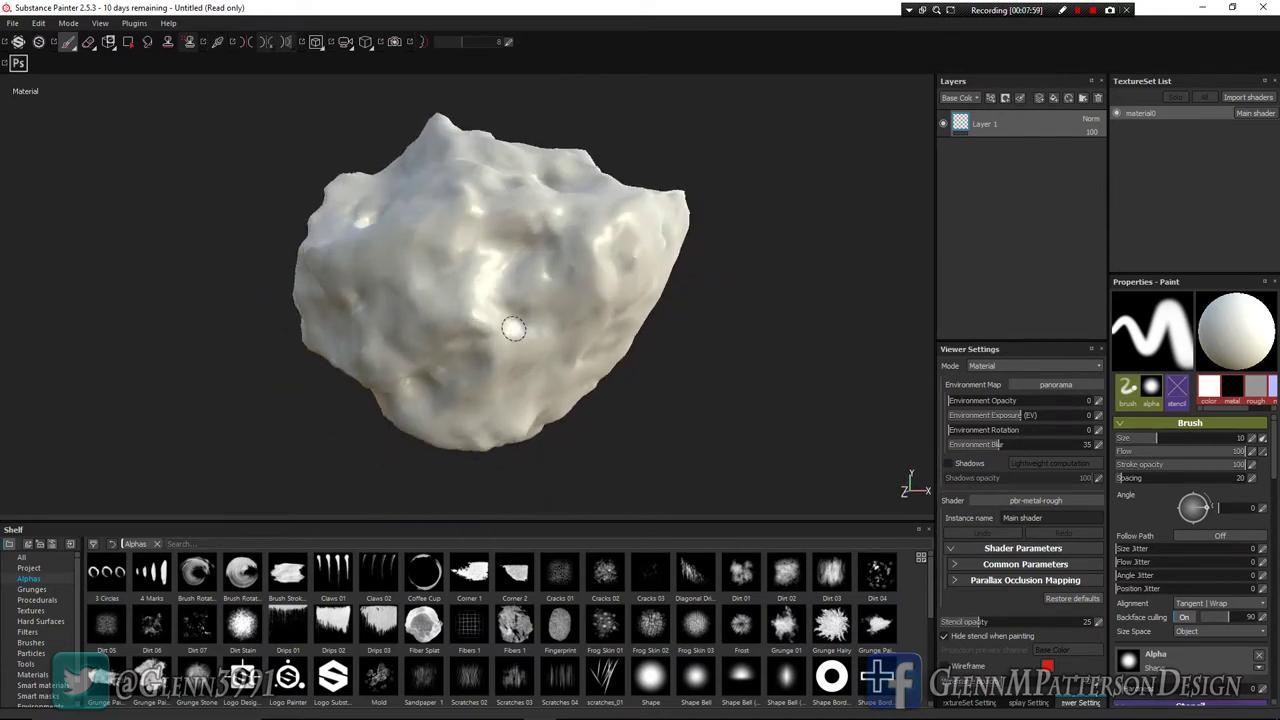
pyautogui.click(970, 703)
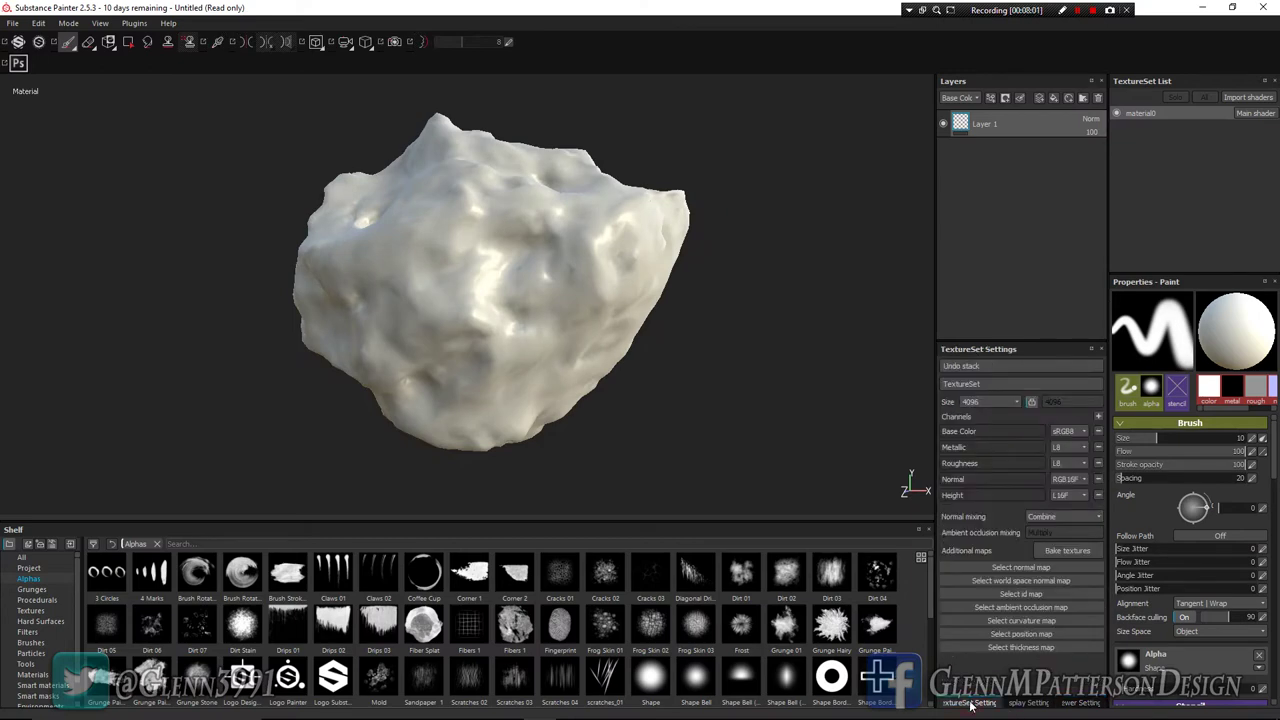
pyautogui.click(1065, 550)
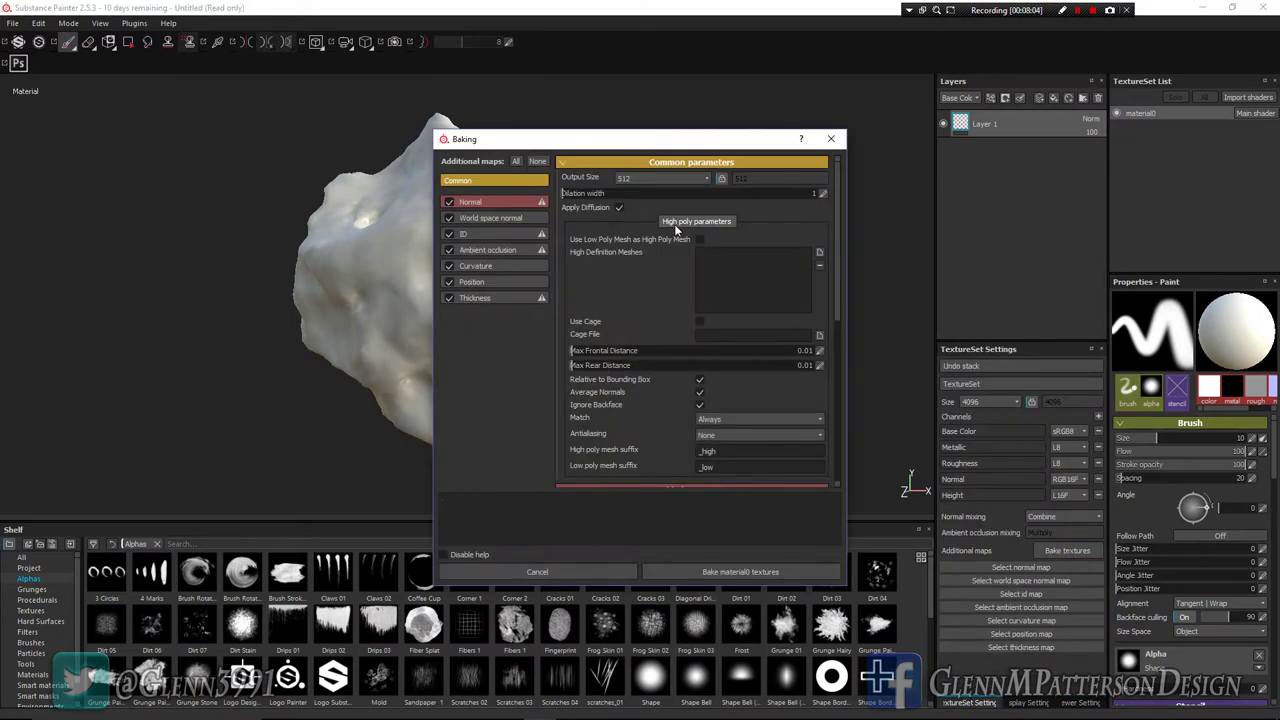
pyautogui.click(655, 179)
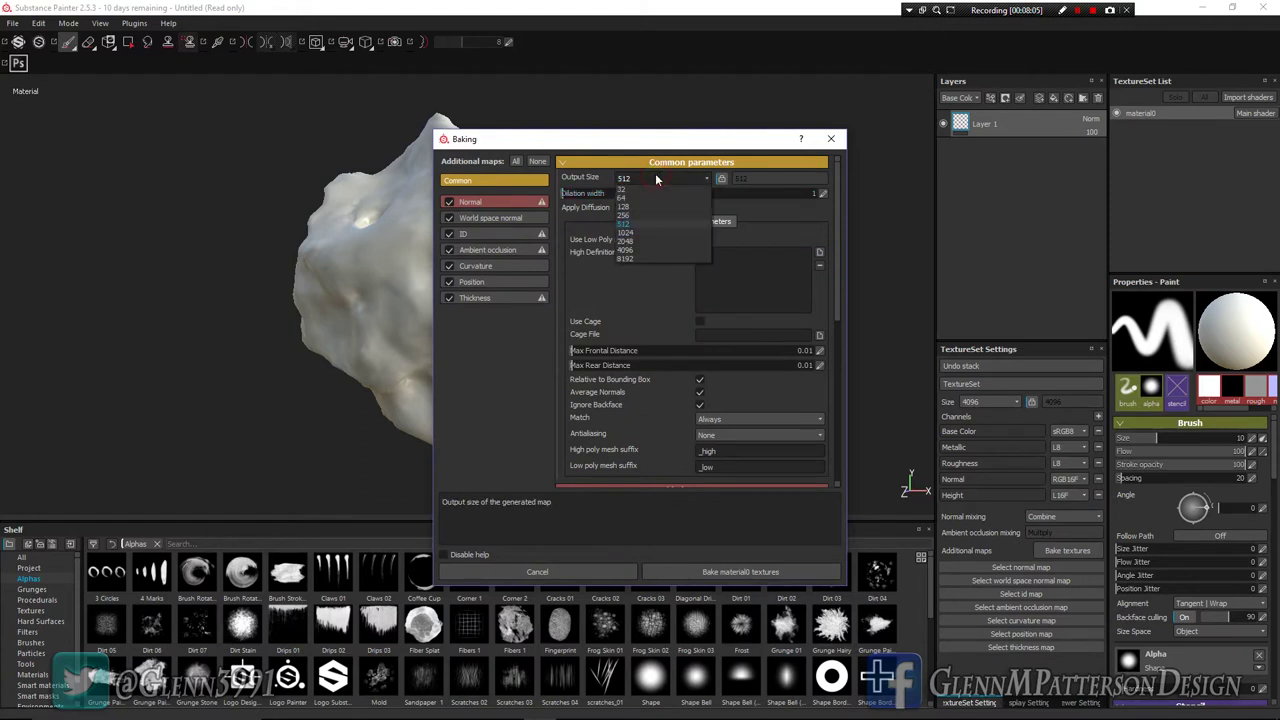
pyautogui.click(638, 250)
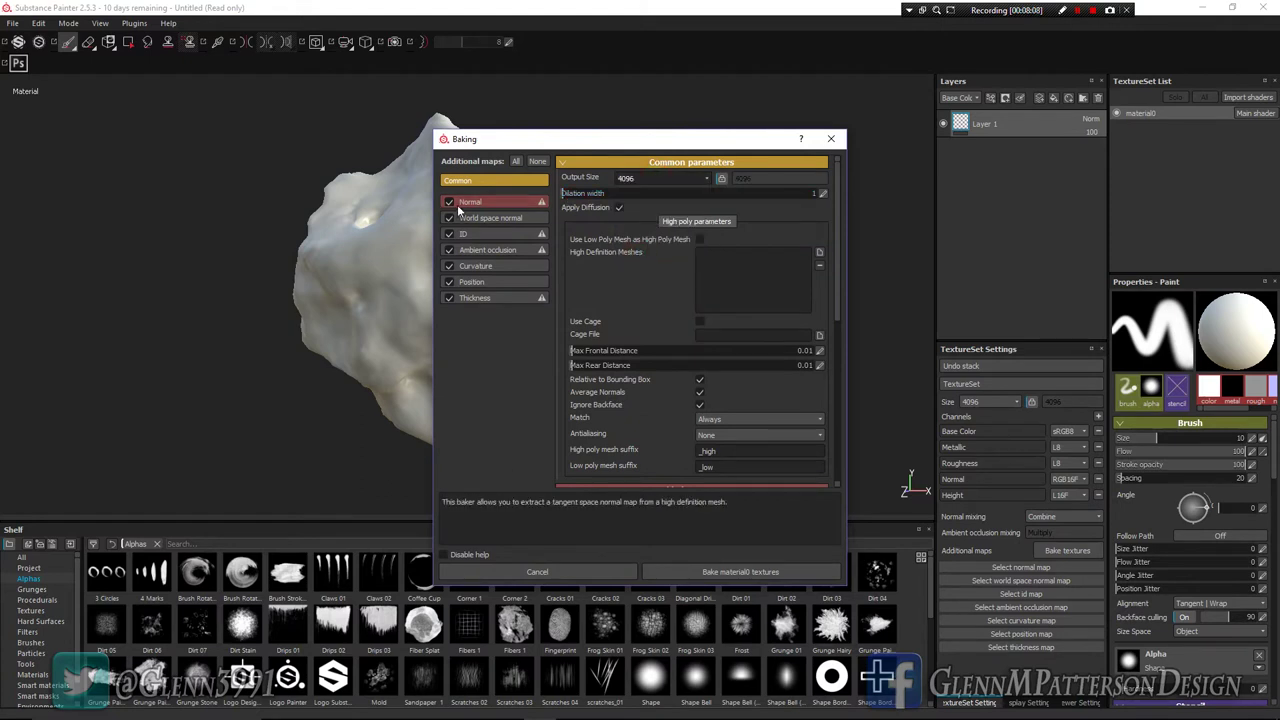
pyautogui.click(449, 234)
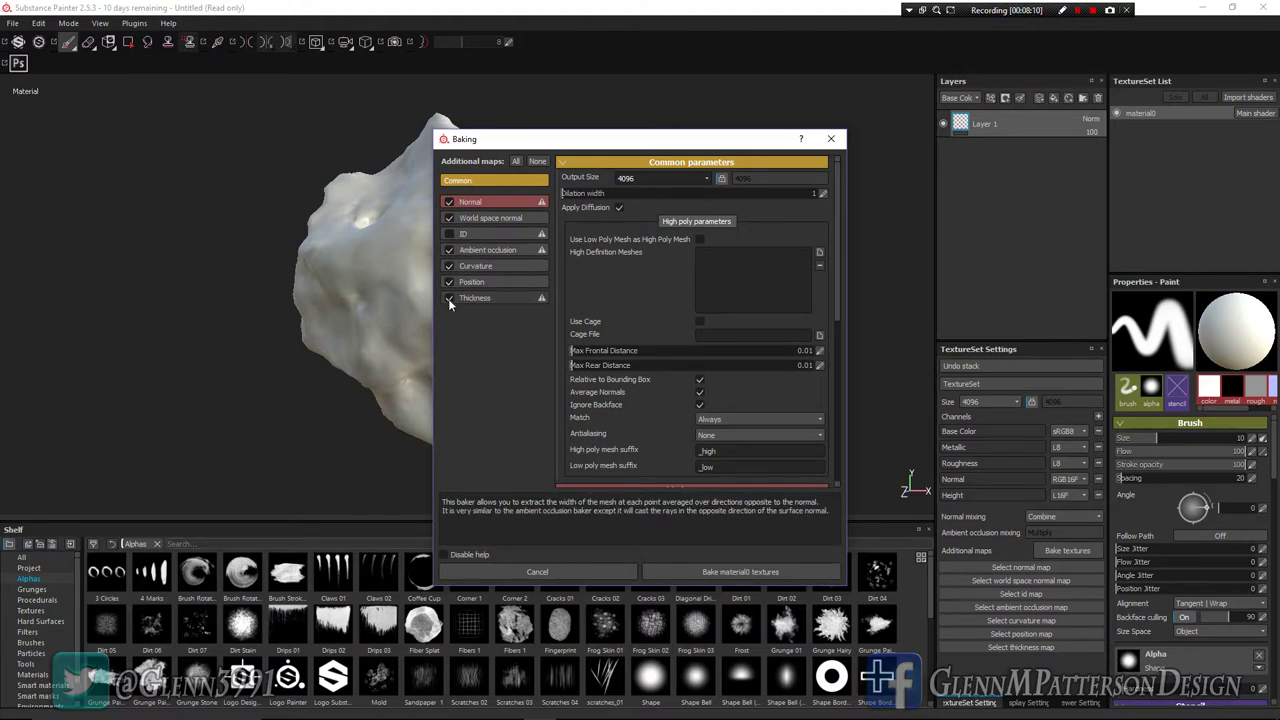
pyautogui.click(449, 298)
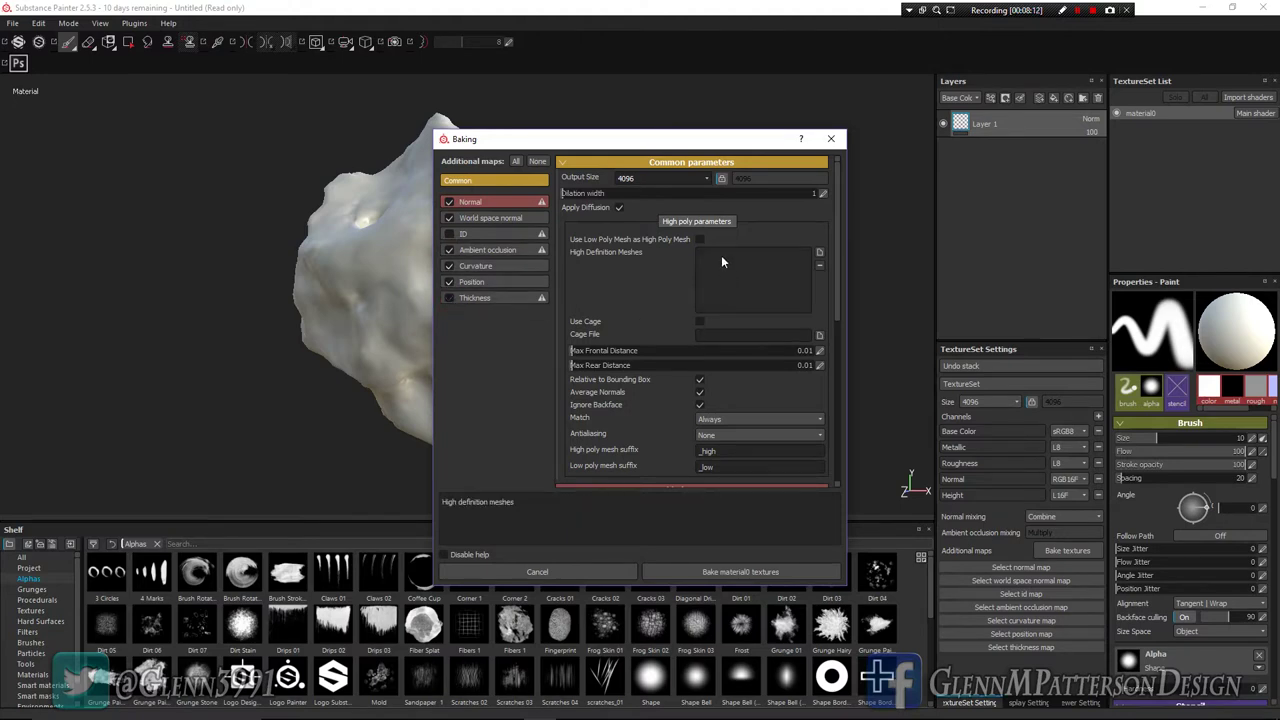
# Step: Load Rock_HIGH as the high definition mesh and bake the material0 textures
pyautogui.click(819, 253)
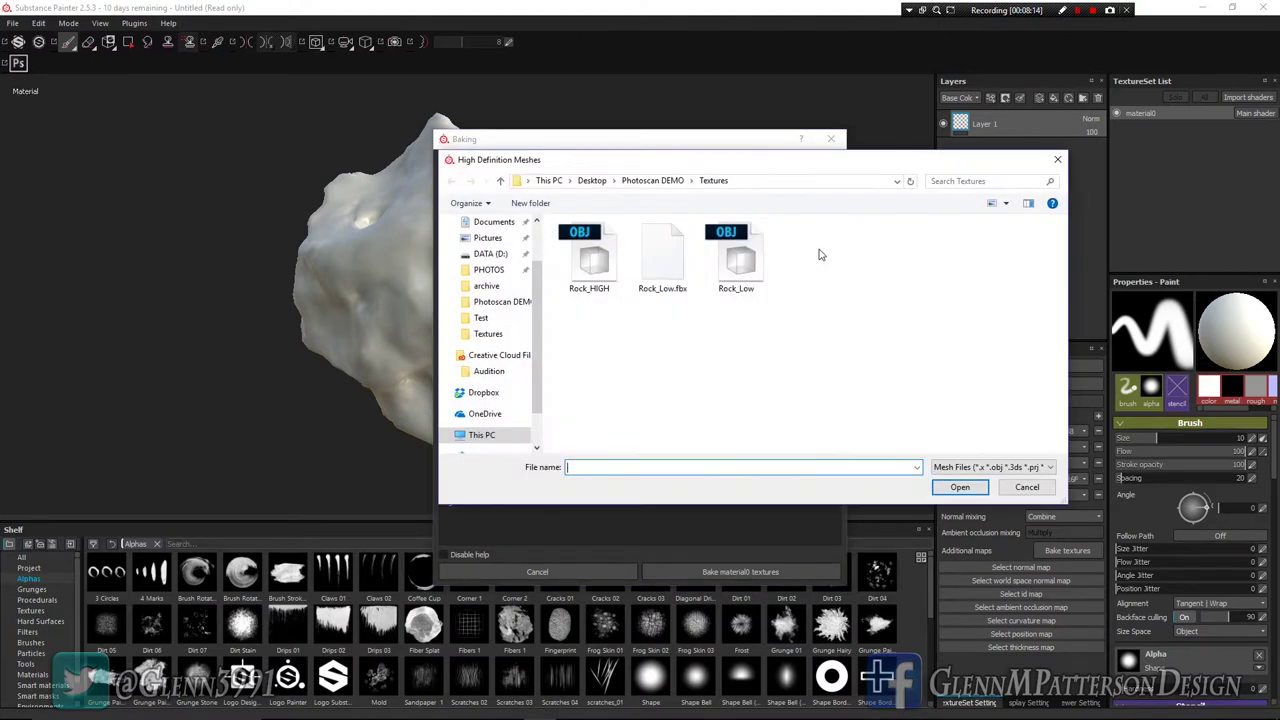
pyautogui.doubleClick(586, 262)
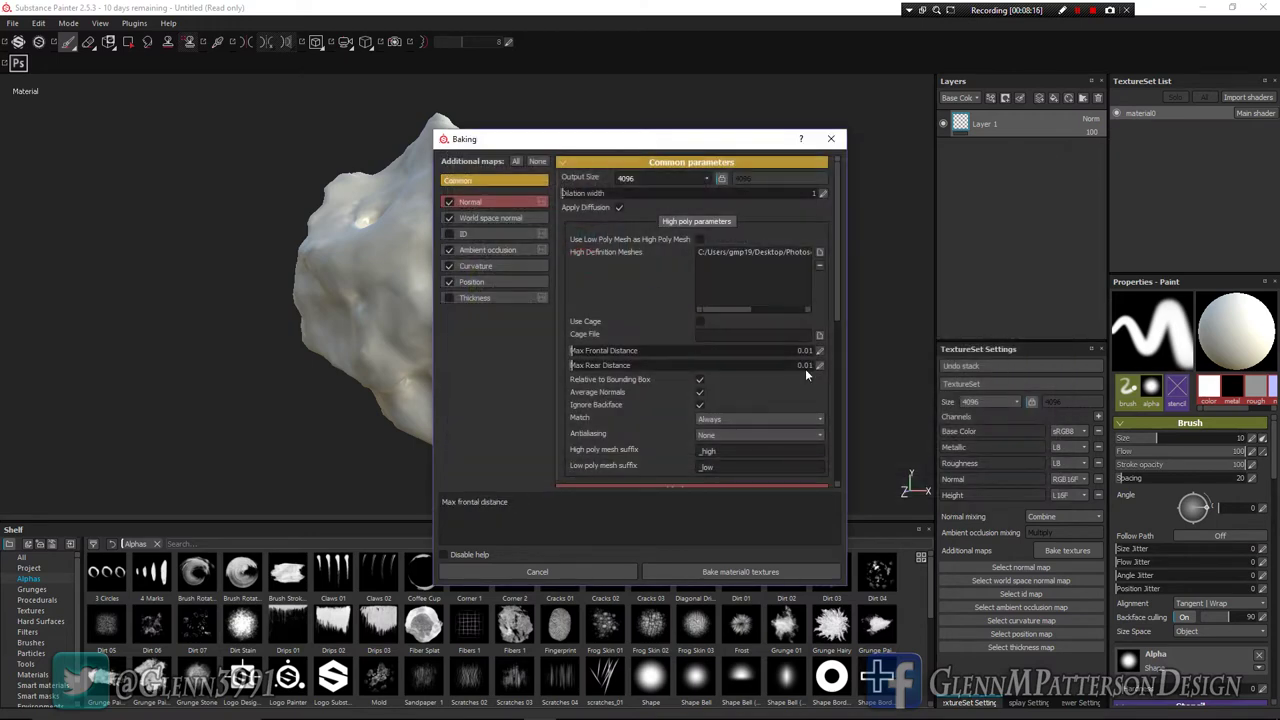
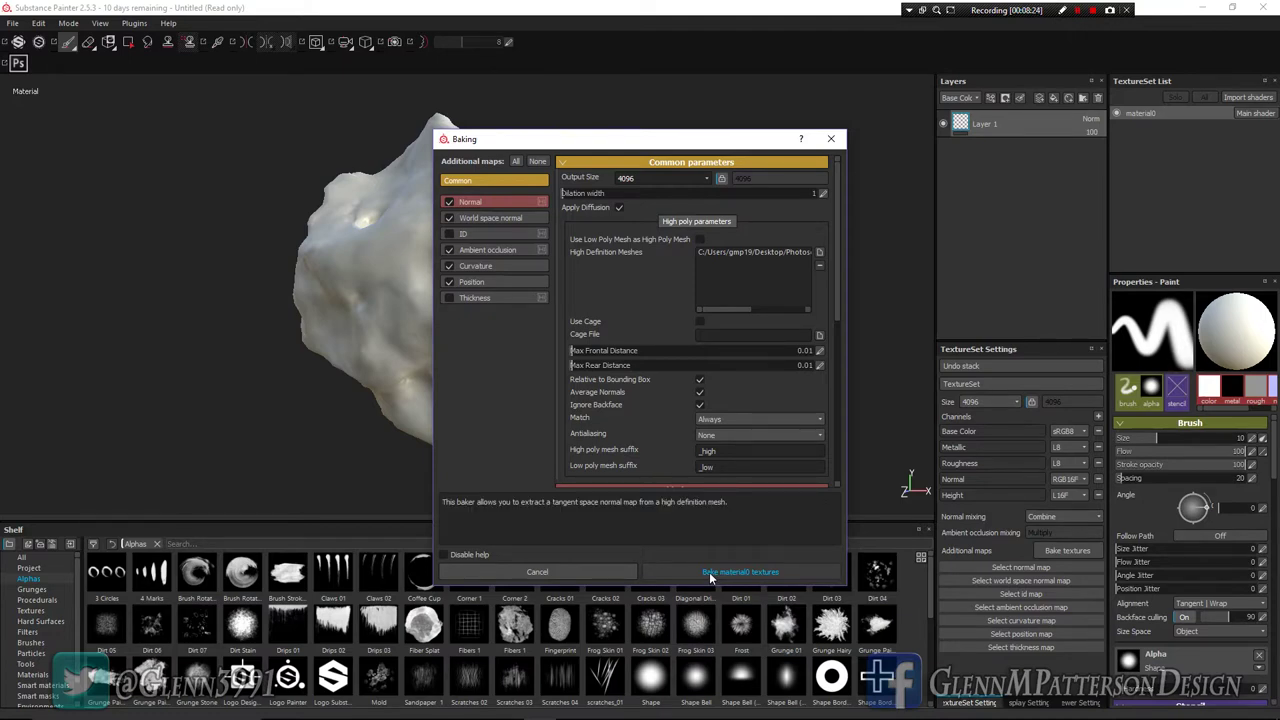
pyautogui.click(709, 572)
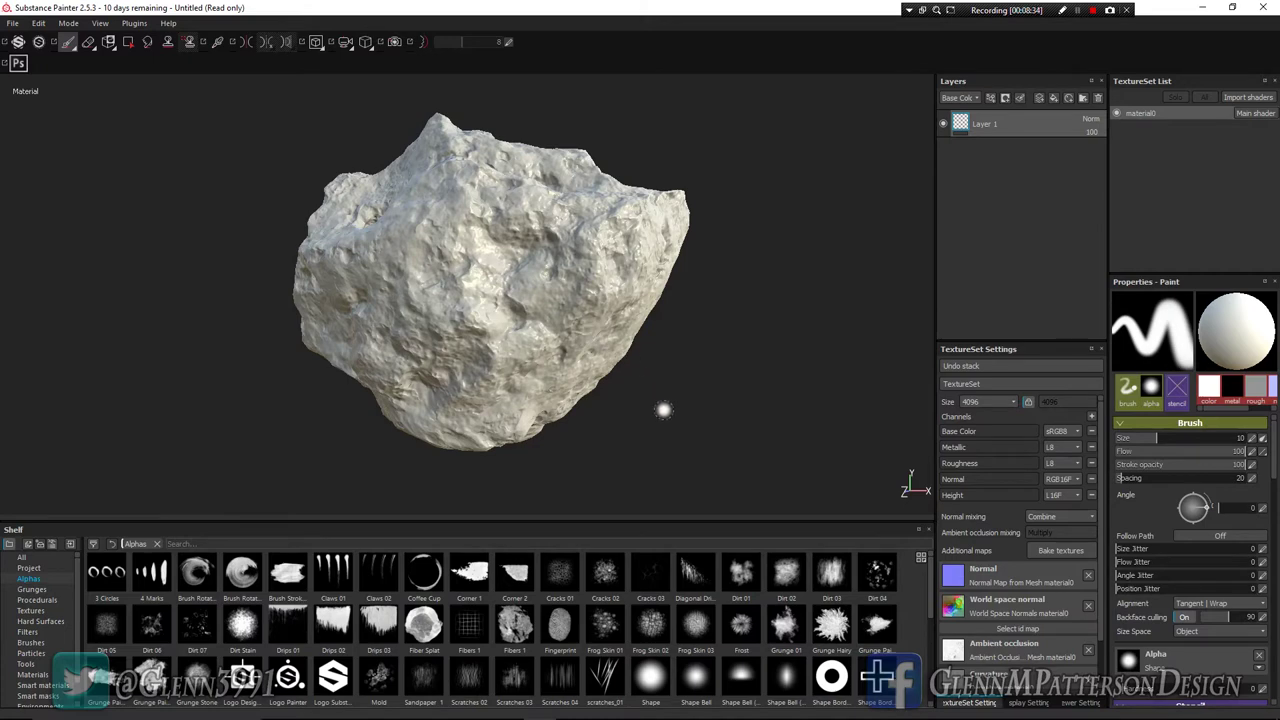
# Step: Examine the baked surface detail on the rock from several sides, up close and under a different lighting angle
pyautogui.moveTo(643, 425)
pyautogui.keyDown('alt'); pyautogui.mouseDown()
pyautogui.moveTo(430, 367)
pyautogui.moveTo(492, 358)
pyautogui.moveTo(680, 391)
pyautogui.moveTo(474, 347)
pyautogui.moveTo(606, 343)
pyautogui.mouseUp(); pyautogui.keyUp('alt')
pyautogui.keyDown('alt'); pyautogui.moveTo(358, 286); pyautogui.dragTo(594, 328); pyautogui.keyUp('alt')
pyautogui.keyDown('alt'); pyautogui.moveTo(303, 304); pyautogui.dragTo(440, 300); pyautogui.keyUp('alt')
pyautogui.keyDown('alt'); pyautogui.moveTo(440, 300); pyautogui.dragTo(415, 393, button='right'); pyautogui.keyUp('alt')
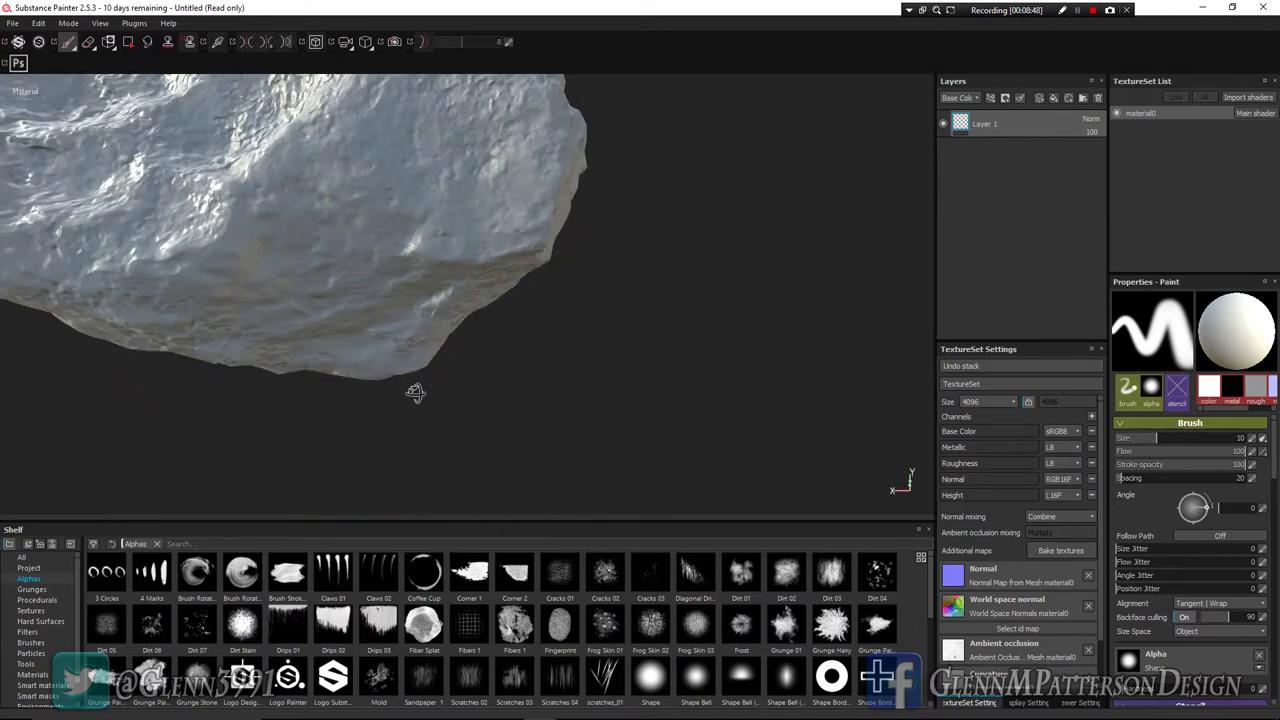
pyautogui.press('f')
pyautogui.keyDown('alt'); pyautogui.moveTo(443, 323); pyautogui.dragTo(366, 242); pyautogui.keyUp('alt')
pyautogui.scroll(-2, 449, 340)
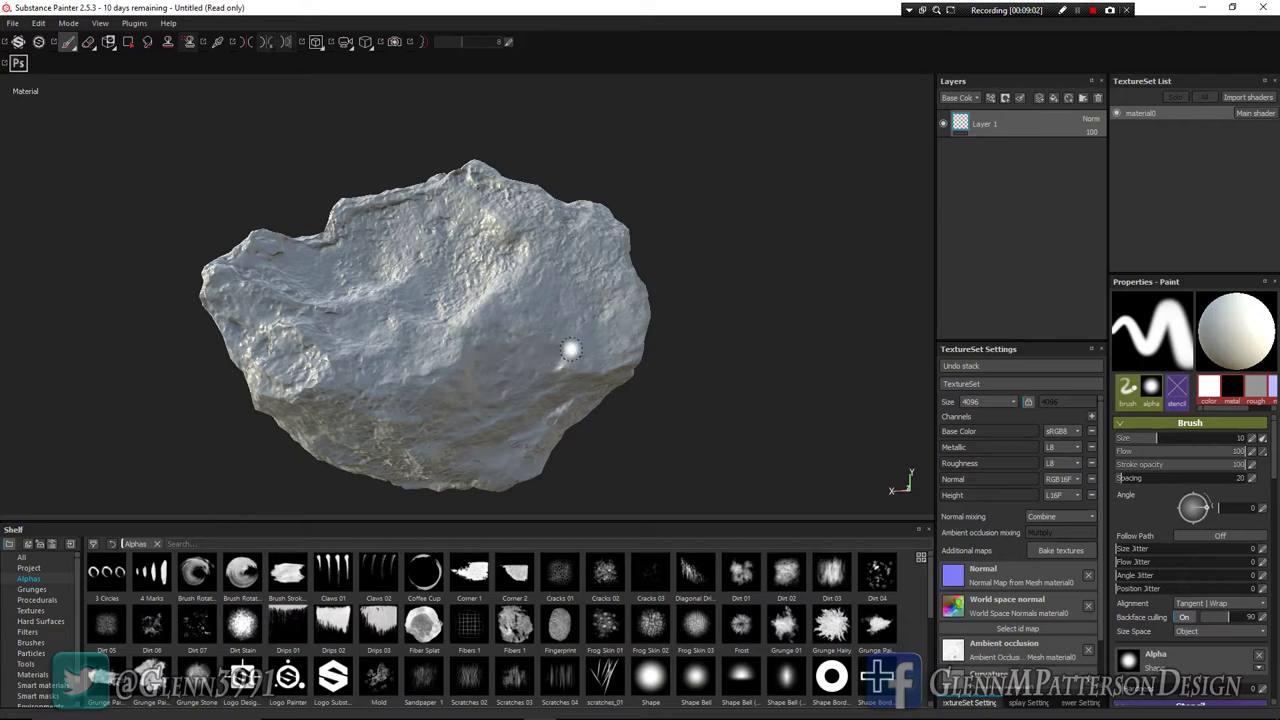
pyautogui.keyDown('shift'); pyautogui.moveTo(705, 387); pyautogui.dragTo(598, 388, button='right'); pyautogui.keyUp('shift')
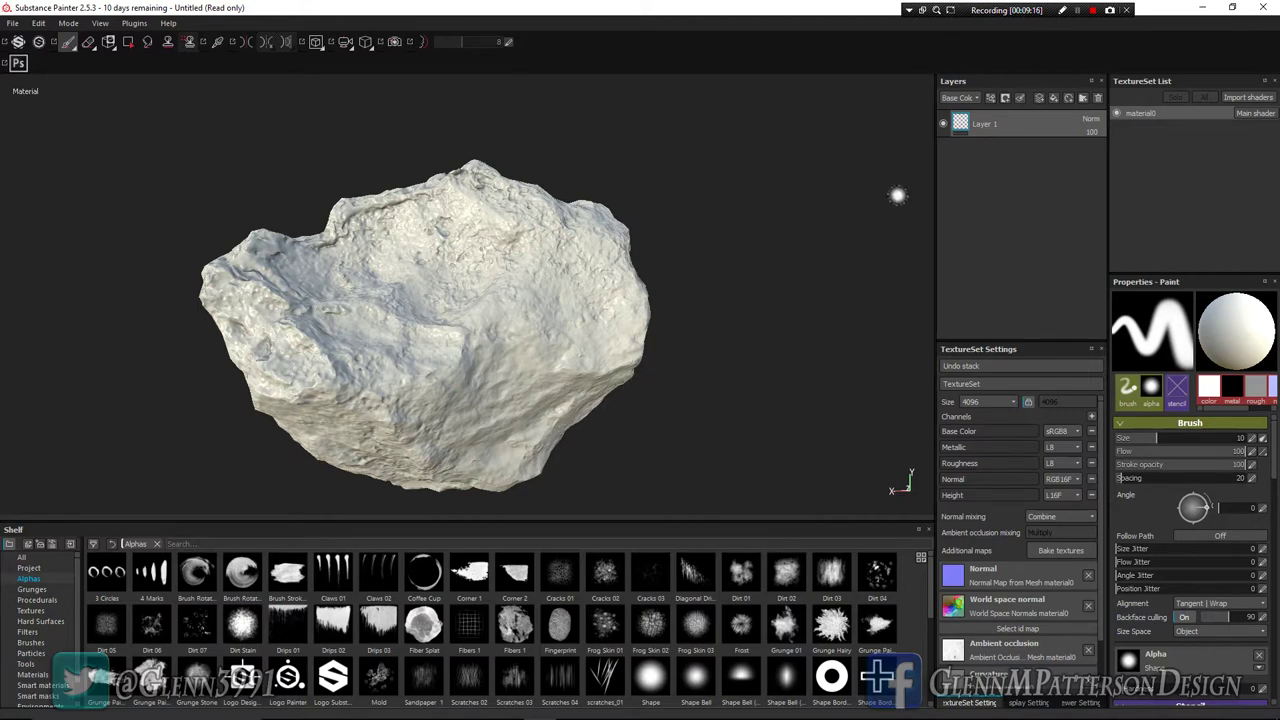
# Step: Show the project's own textures and add a fill layer restricted to the colour and roughness channels
pyautogui.click(29, 568)
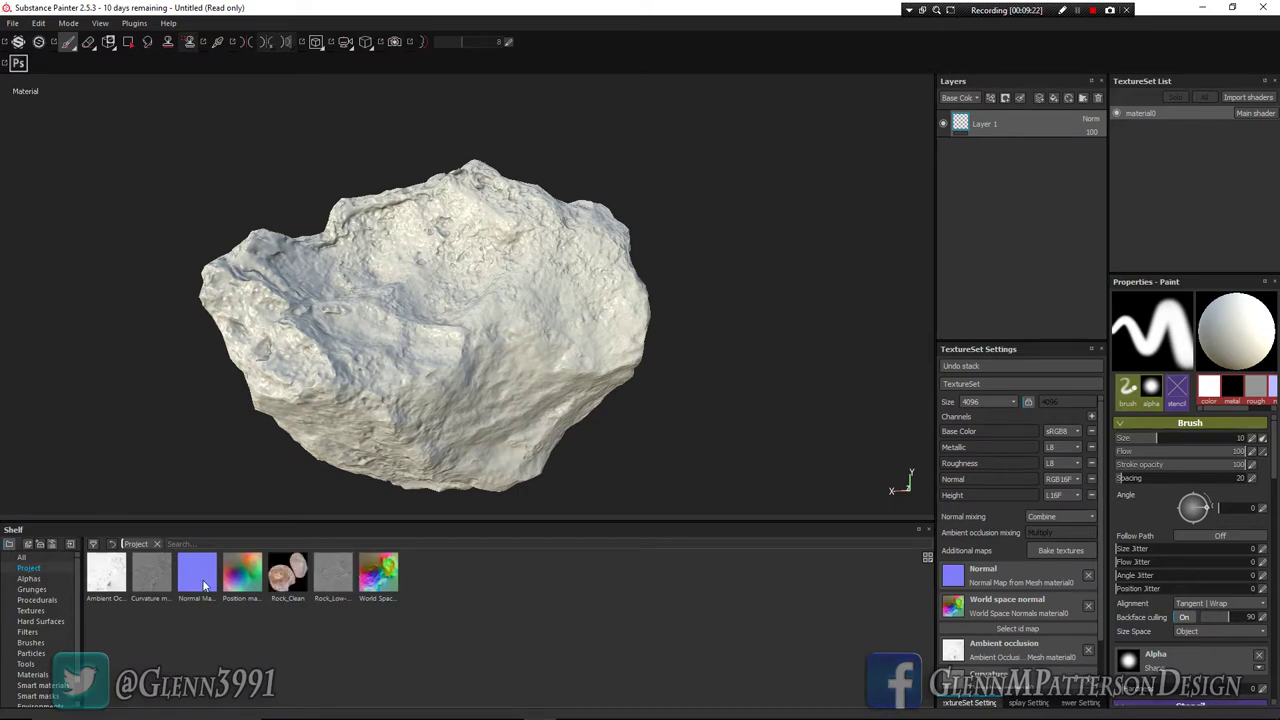
pyautogui.click(1054, 101)
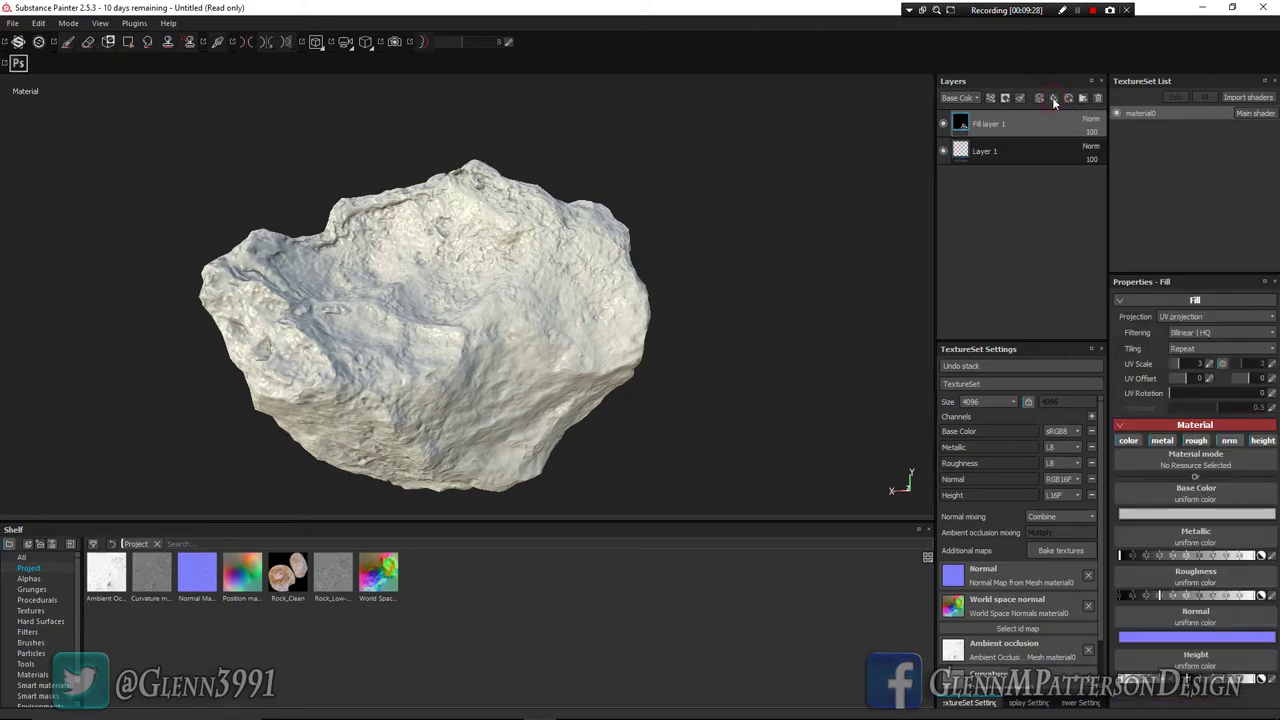
pyautogui.click(1161, 441)
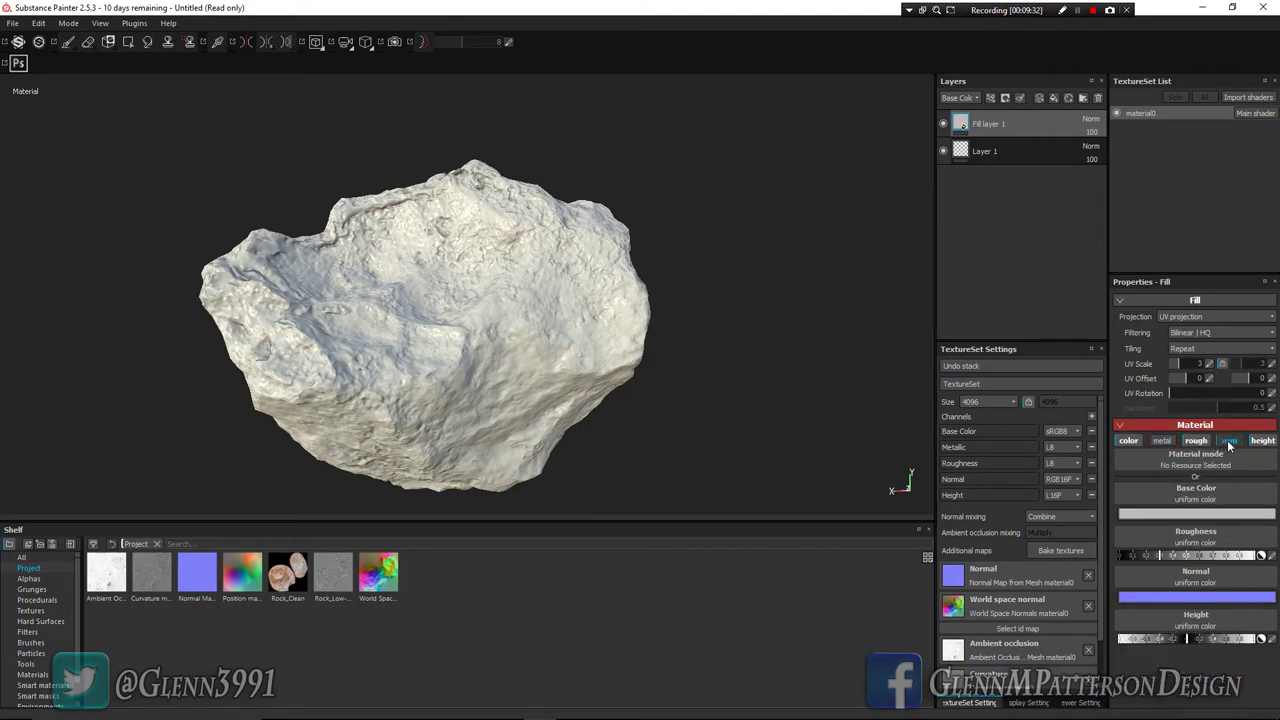
pyautogui.click(1229, 441)
pyautogui.click(1262, 441)
pyautogui.click(1196, 441)
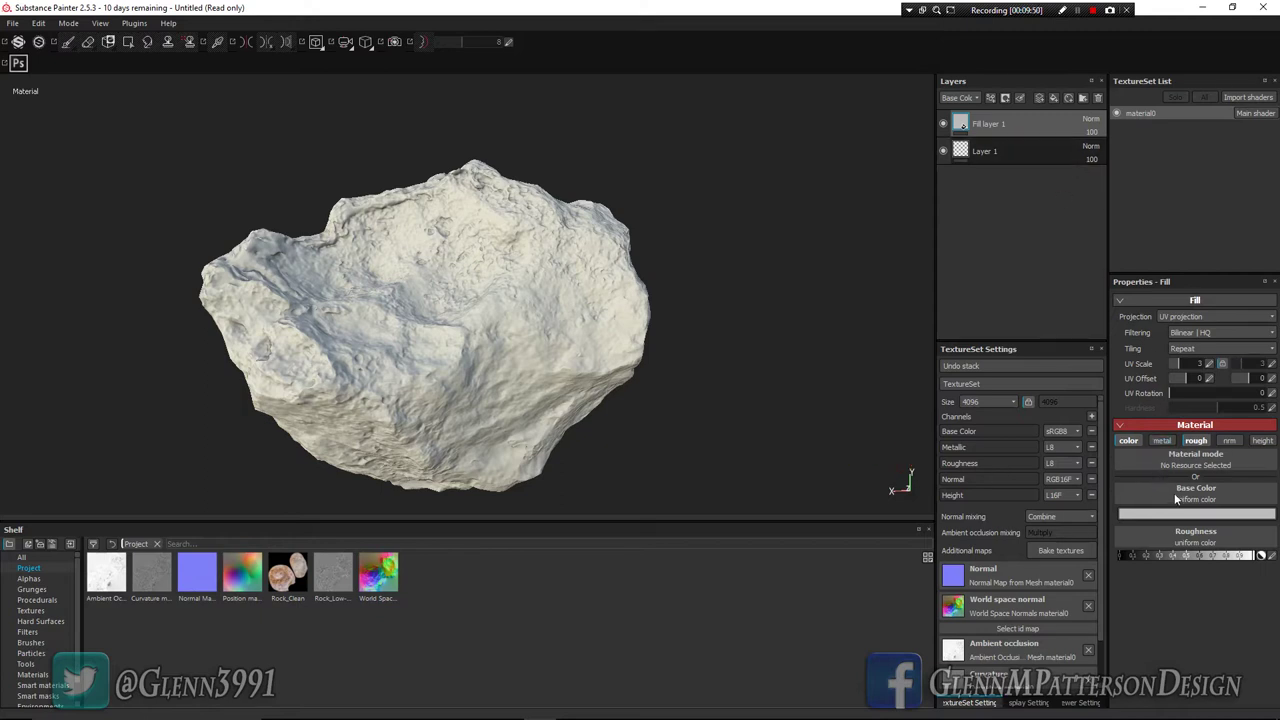
# Step: Assign the Rock_Clean texture to the fill layer's base colour and set its UV scale to 1
pyautogui.moveTo(288, 586); pyautogui.dragTo(1178, 500)
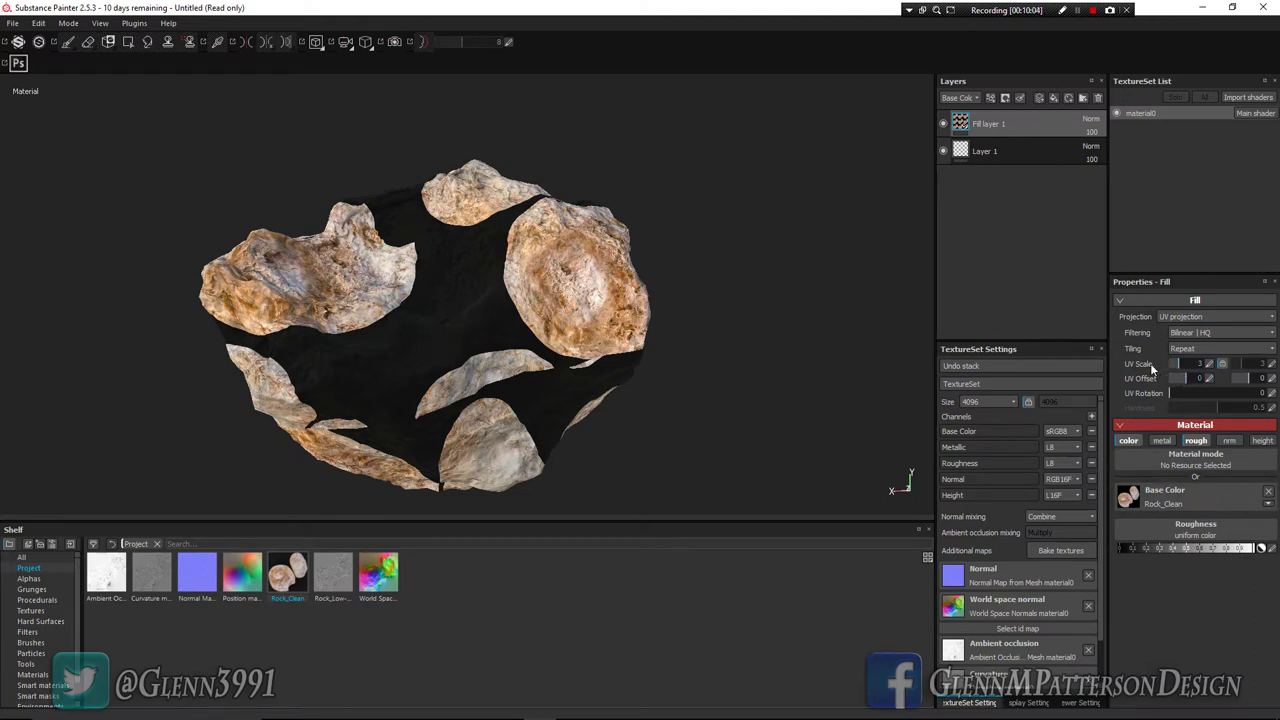
pyautogui.doubleClick(1208, 364)
pyautogui.write('1')
pyautogui.press('Return')
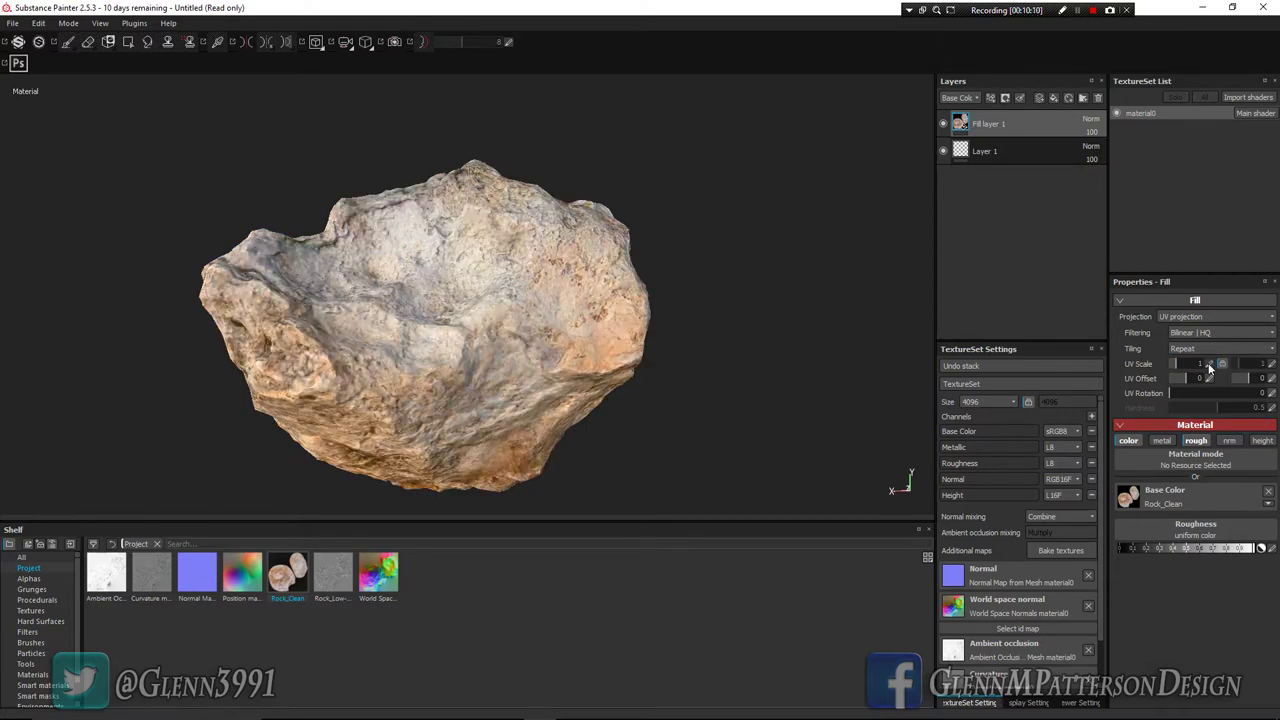
# Step: Examine how the Rock_Clean texture sits on the rock from several sides and up close
pyautogui.keyDown('alt'); pyautogui.moveTo(717, 343); pyautogui.dragTo(357, 331); pyautogui.keyUp('alt')
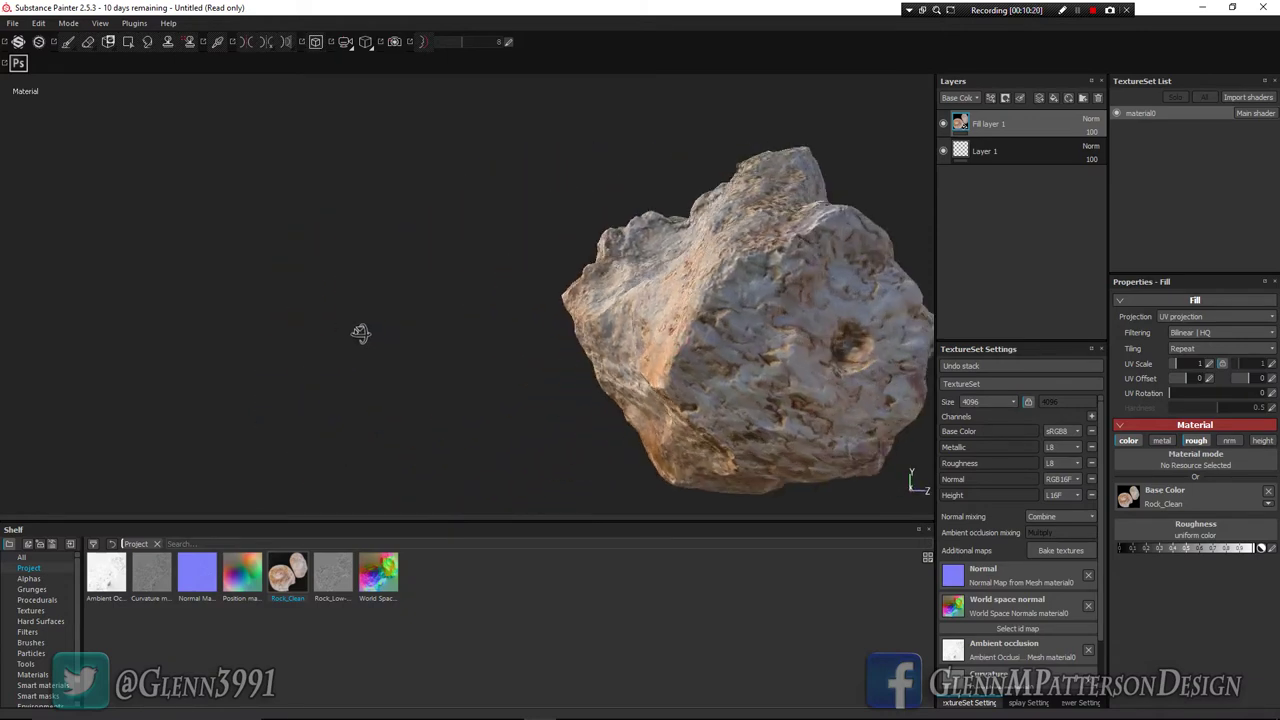
pyautogui.keyDown('alt'); pyautogui.moveTo(606, 371); pyautogui.dragTo(646, 337); pyautogui.keyUp('alt')
pyautogui.keyDown('alt'); pyautogui.moveTo(646, 337); pyautogui.dragTo(920, 330, button='right'); pyautogui.keyUp('alt')
pyautogui.keyDown('alt'); pyautogui.moveTo(920, 330); pyautogui.dragTo(448, 311); pyautogui.keyUp('alt')
pyautogui.keyDown('alt'); pyautogui.moveTo(448, 311); pyautogui.dragTo(500, 223, button='right'); pyautogui.keyUp('alt')
pyautogui.keyDown('alt'); pyautogui.moveTo(500, 223); pyautogui.dragTo(466, 336); pyautogui.keyUp('alt')
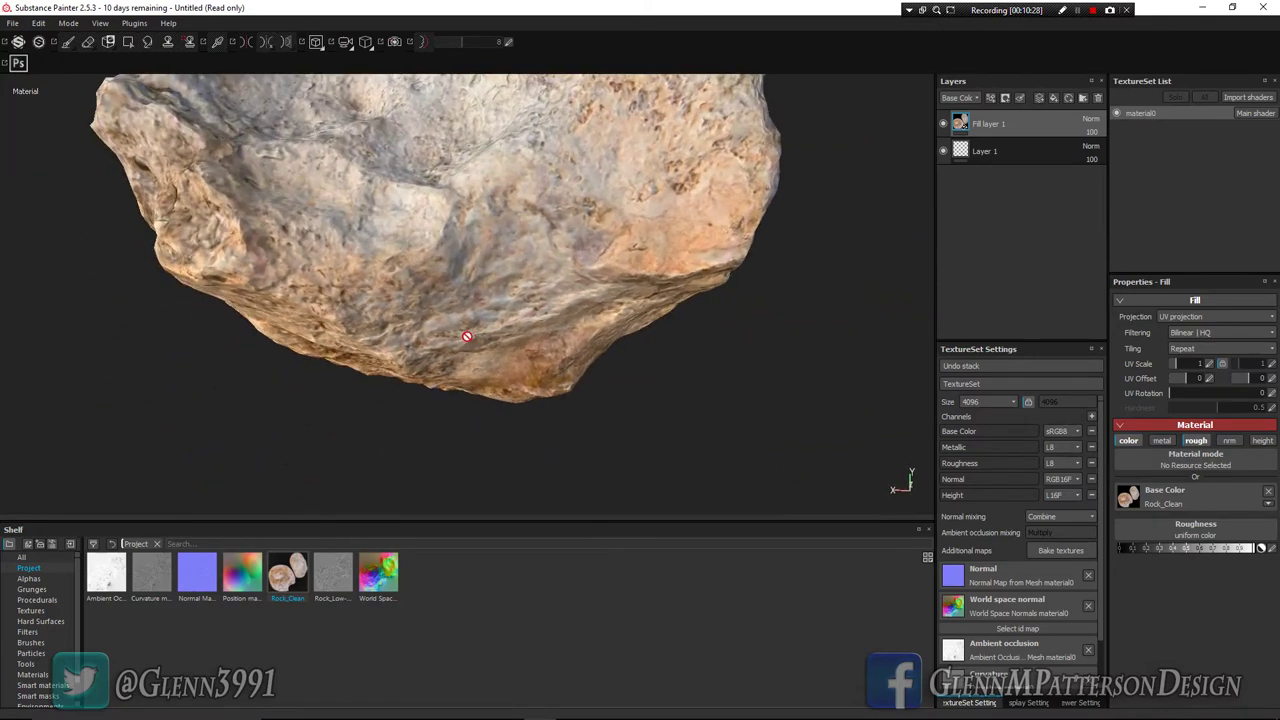
pyautogui.keyDown('alt'); pyautogui.moveTo(495, 168); pyautogui.dragTo(504, 311, button='middle'); pyautogui.keyUp('alt')
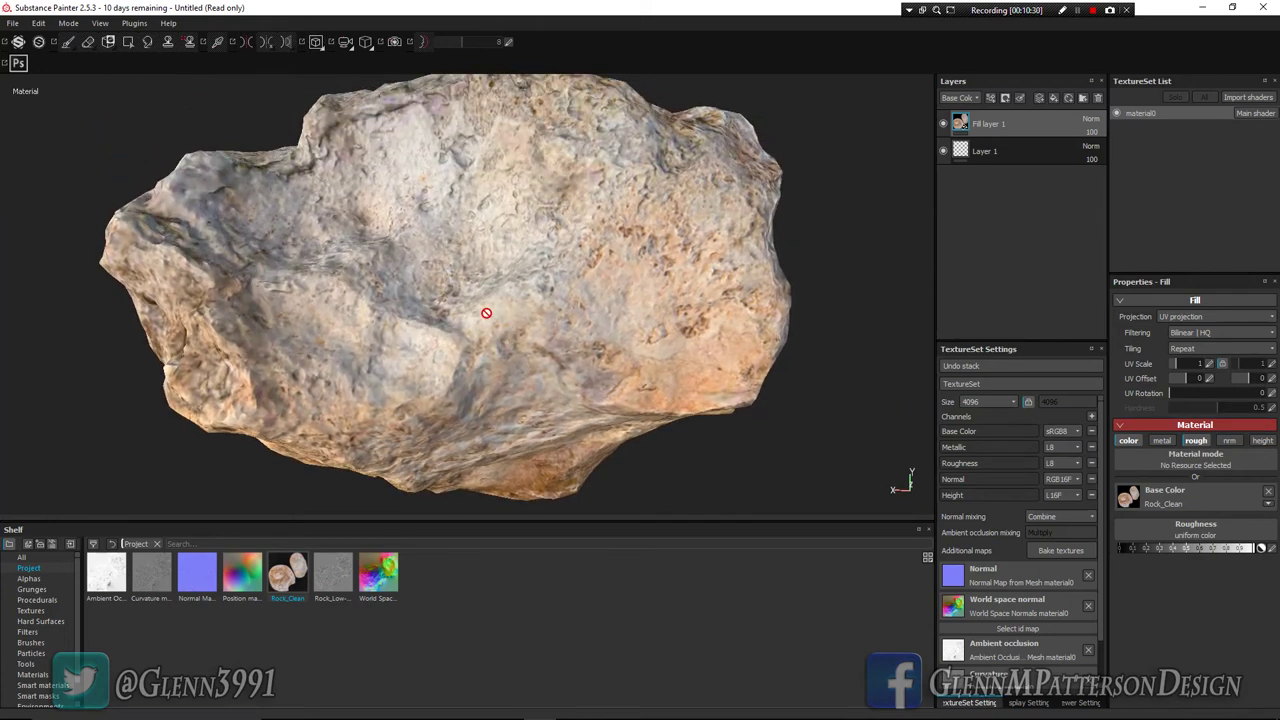
pyautogui.scroll(-3, 486, 313)
pyautogui.moveTo(448, 317)
pyautogui.keyDown('alt'); pyautogui.mouseDown()
pyautogui.moveTo(543, 263)
pyautogui.moveTo(385, 275)
pyautogui.moveTo(377, 234)
pyautogui.moveTo(446, 316)
pyautogui.mouseUp(); pyautogui.keyUp('alt')
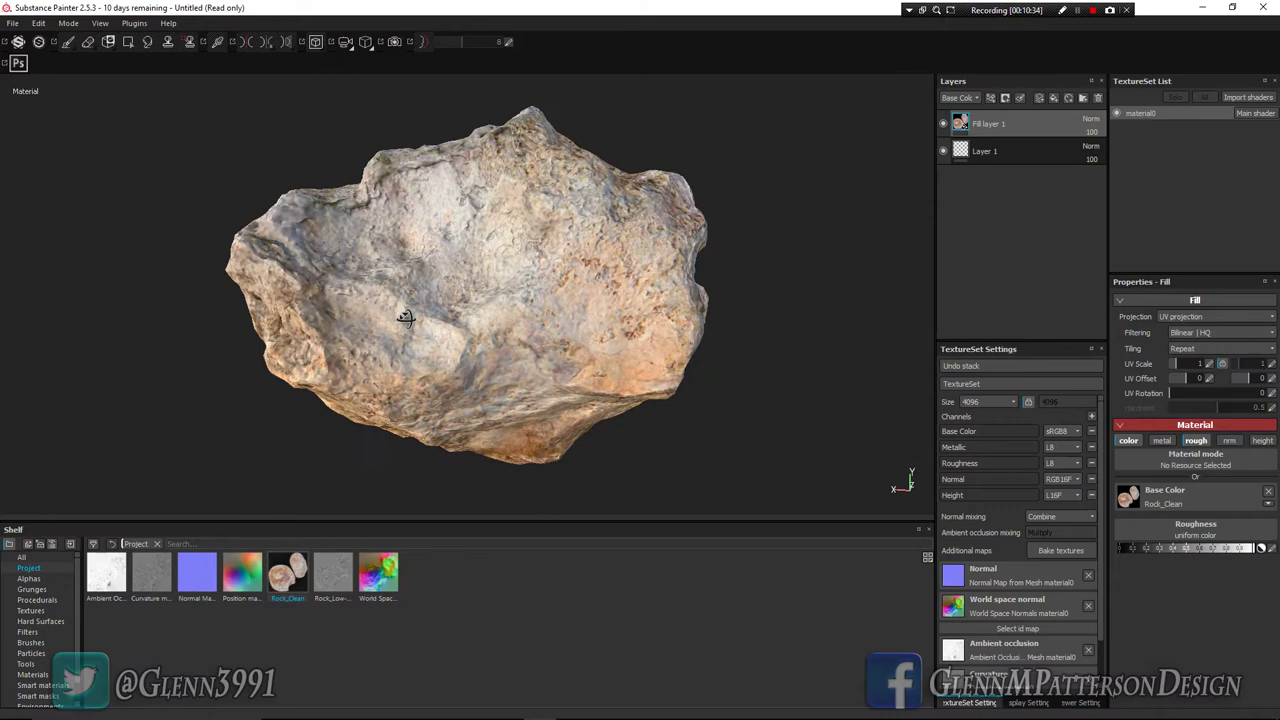
pyautogui.keyDown('alt'); pyautogui.moveTo(529, 289); pyautogui.dragTo(841, 411); pyautogui.keyUp('alt')
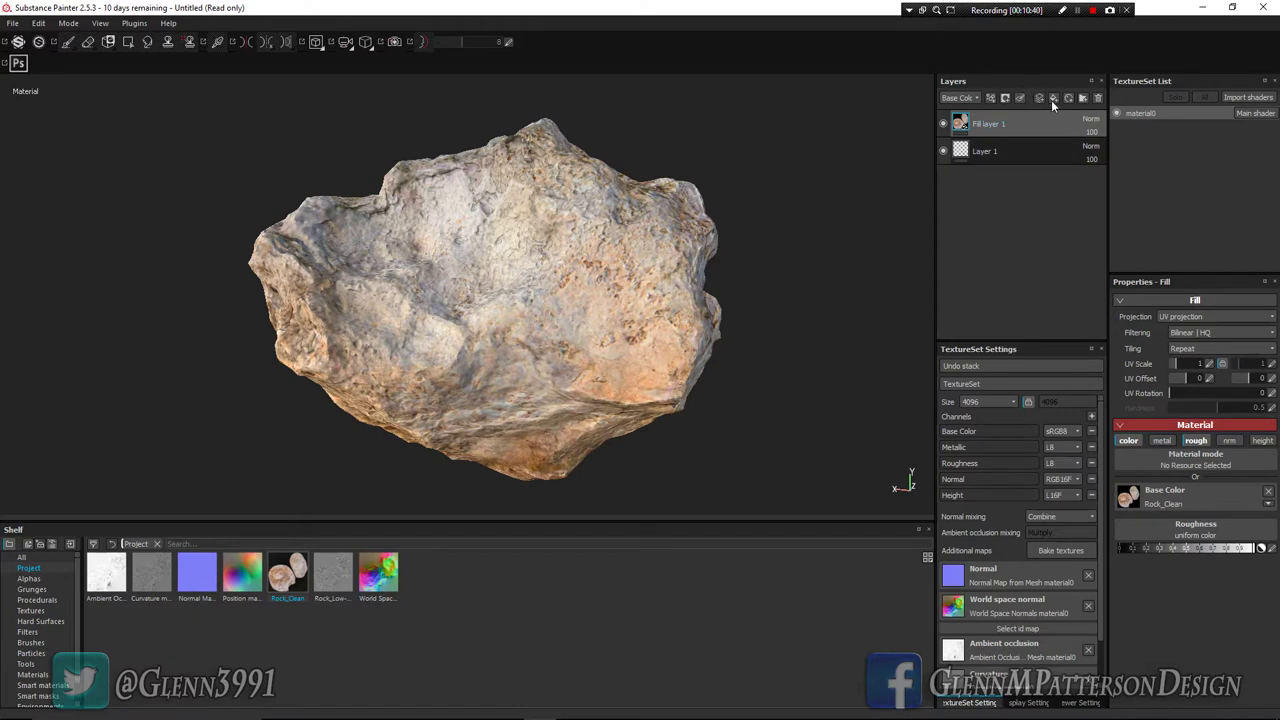
# Step: Rename the fill layer with the Rock_Clean texture to Base
pyautogui.doubleClick(990, 123)
pyautogui.write('B')
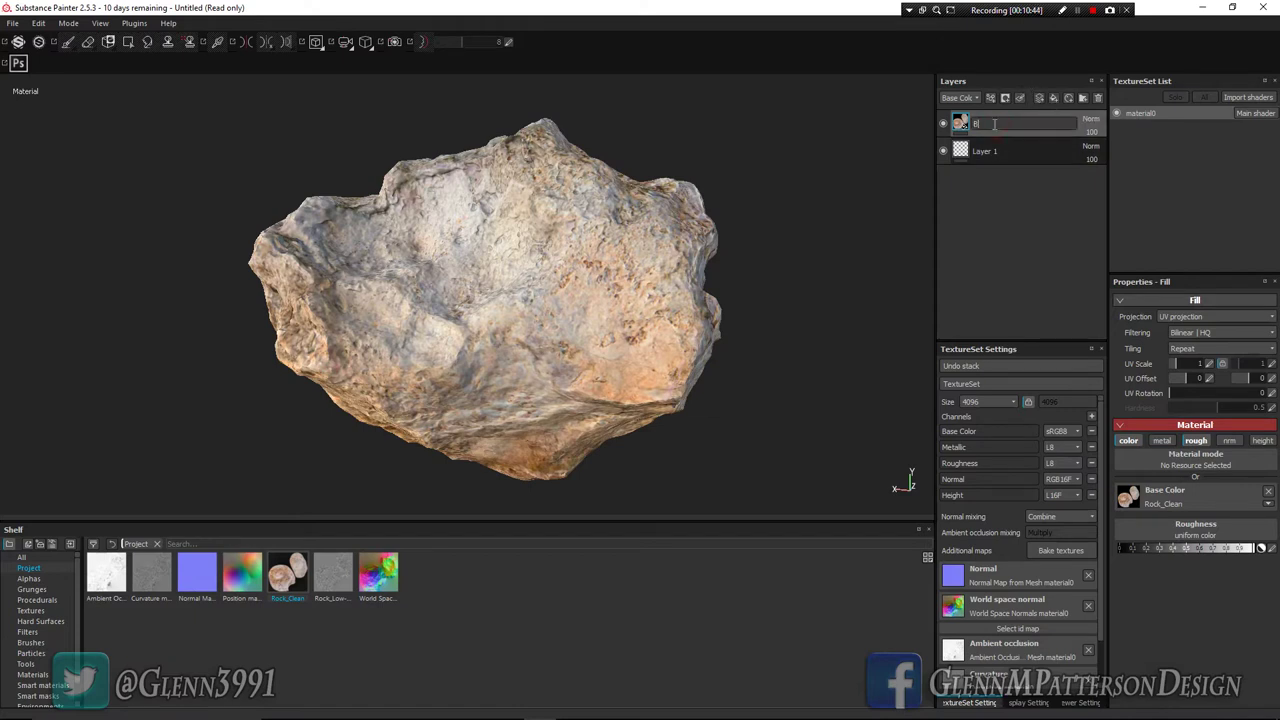
pyautogui.write('ase')
pyautogui.press('Return')
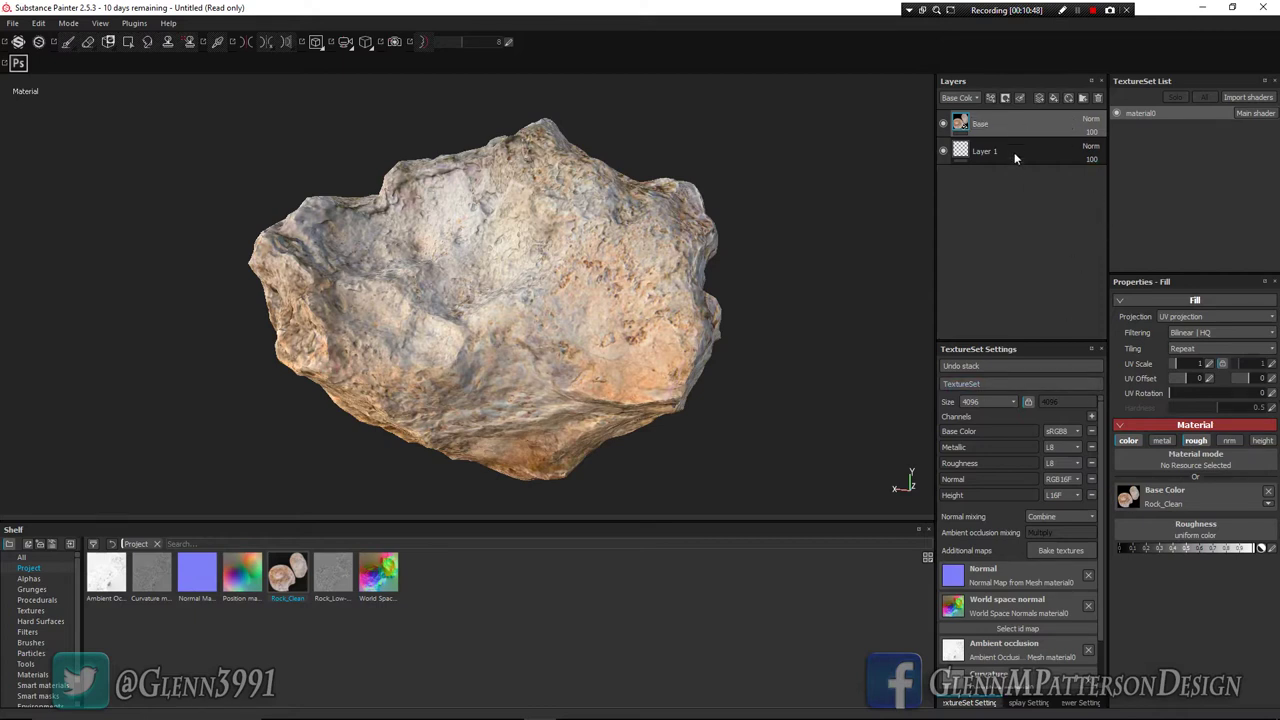
# Step: Add a second fill layer above Base with a UV scale of 1 and only the colour channel enabled
pyautogui.click(1053, 103)
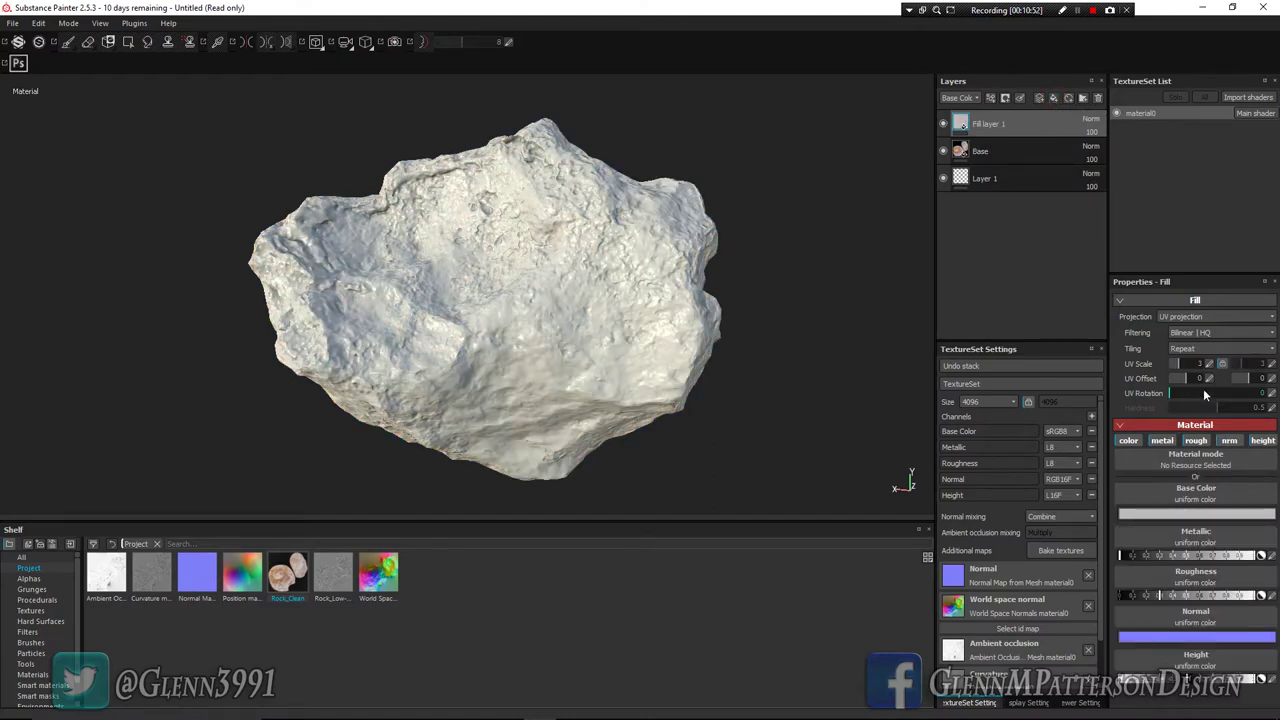
pyautogui.click(1208, 364)
pyautogui.write('1')
pyautogui.press('Return')
pyautogui.click(1162, 440)
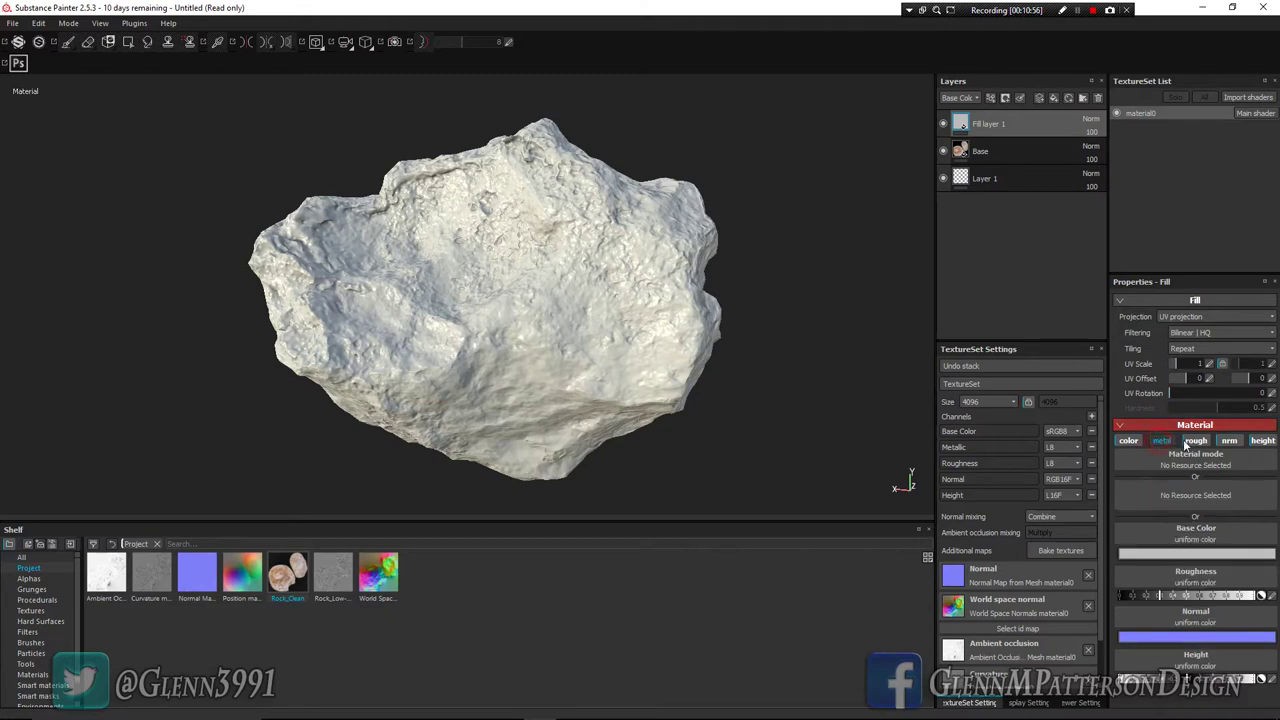
pyautogui.click(1195, 440)
pyautogui.click(1229, 440)
pyautogui.click(1250, 441)
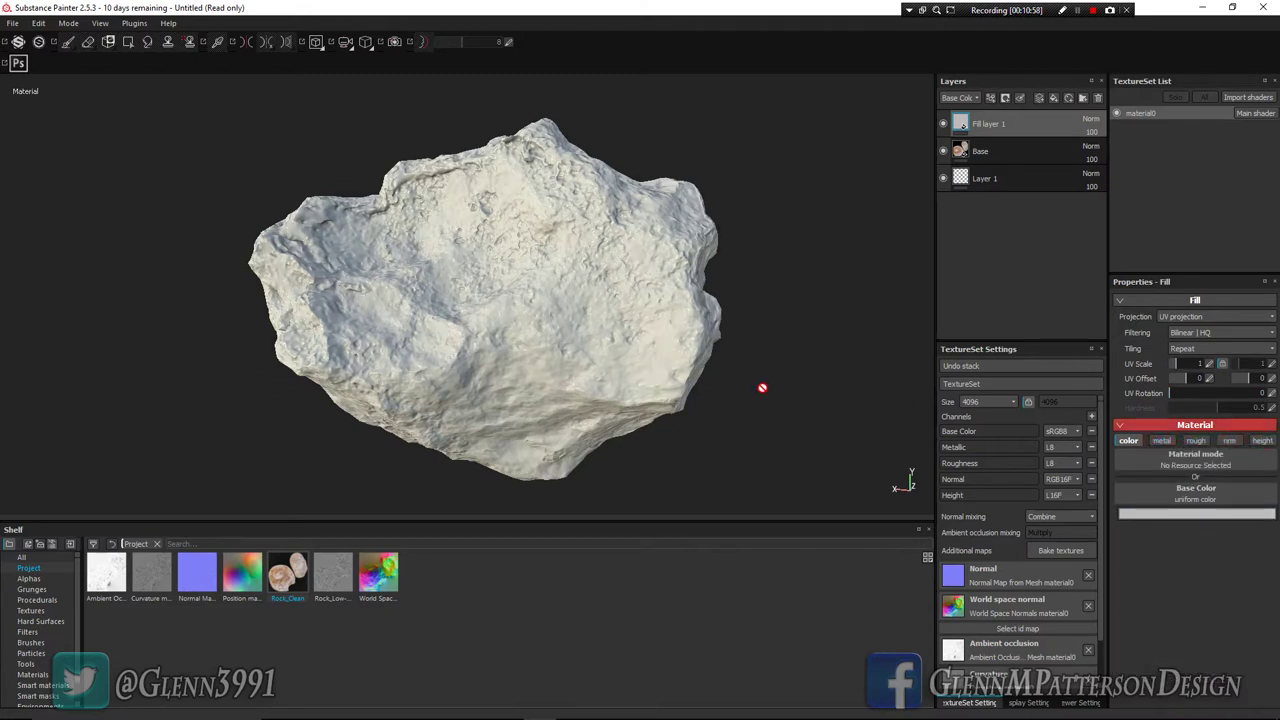
# Step: Set the new fill layer's base colour to a near-black grey with a value of 0.020
pyautogui.click(1183, 516)
pyautogui.moveTo(1085, 562); pyautogui.dragTo(1040, 565)
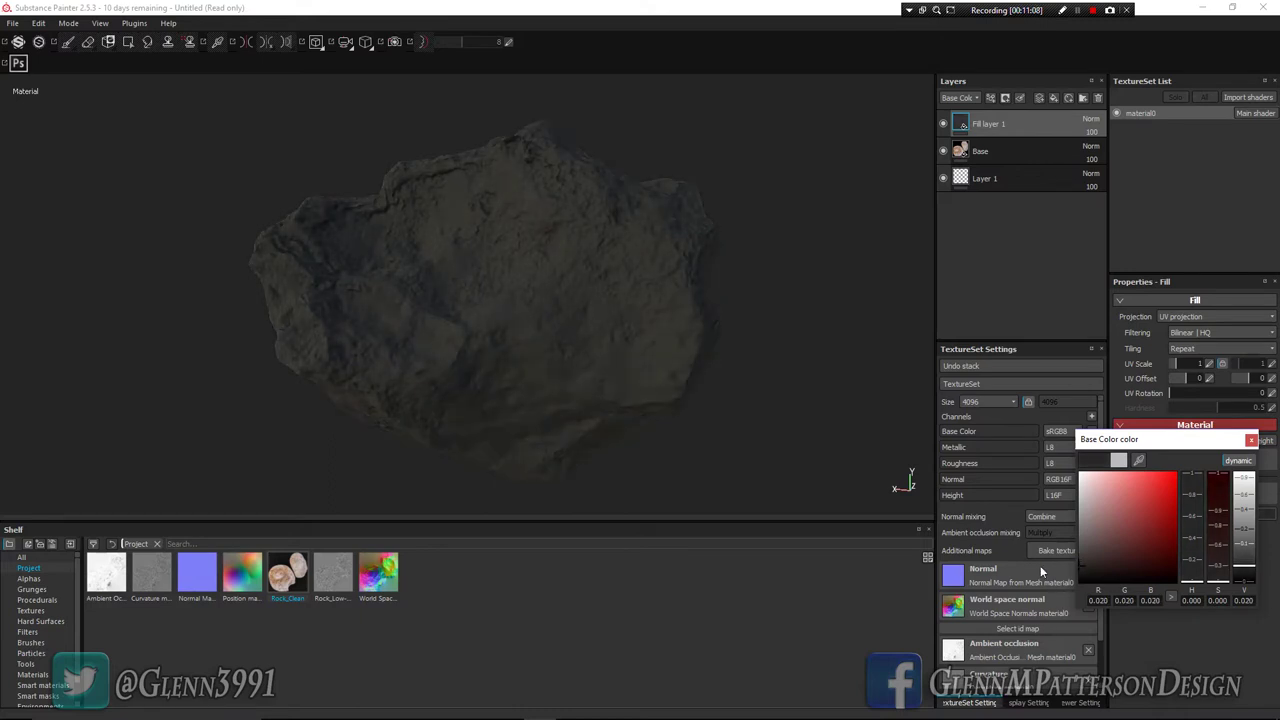
pyautogui.click(1251, 440)
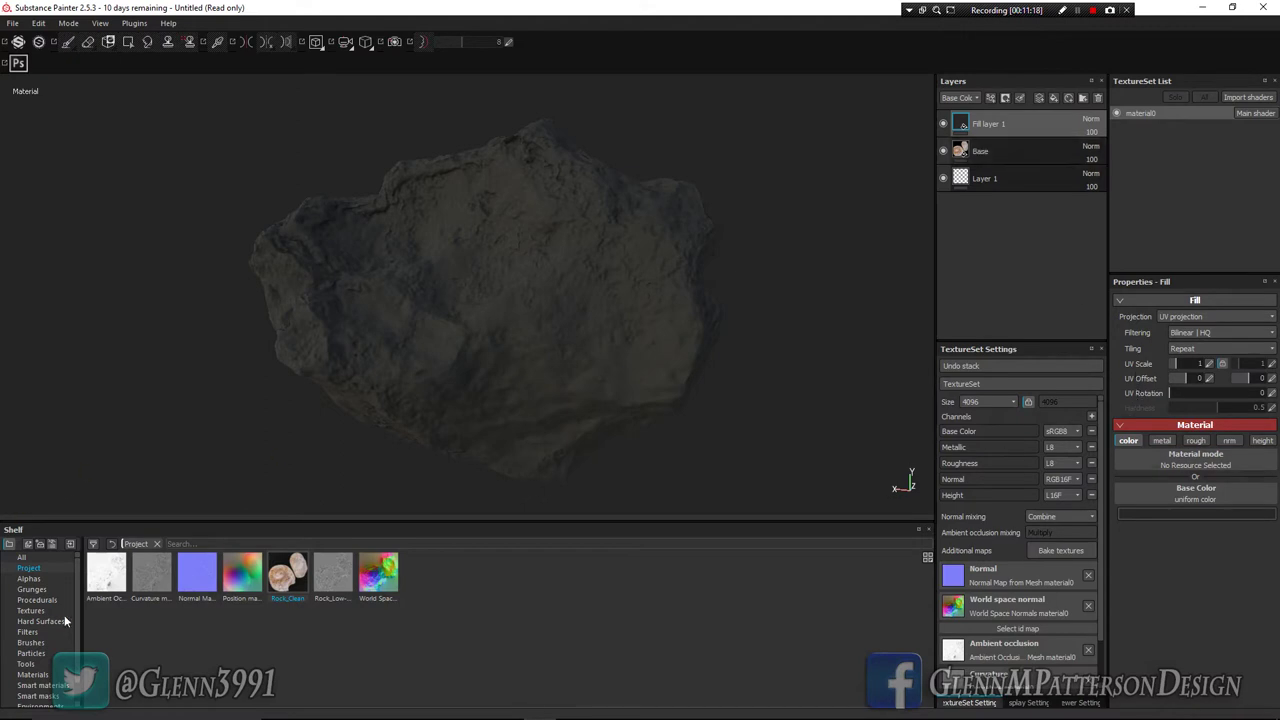
# Step: Assign the baked ambient occlusion map to the top fill layer's base colour and blend the layer with Multiply
pyautogui.moveTo(108, 580); pyautogui.dragTo(1170, 504)
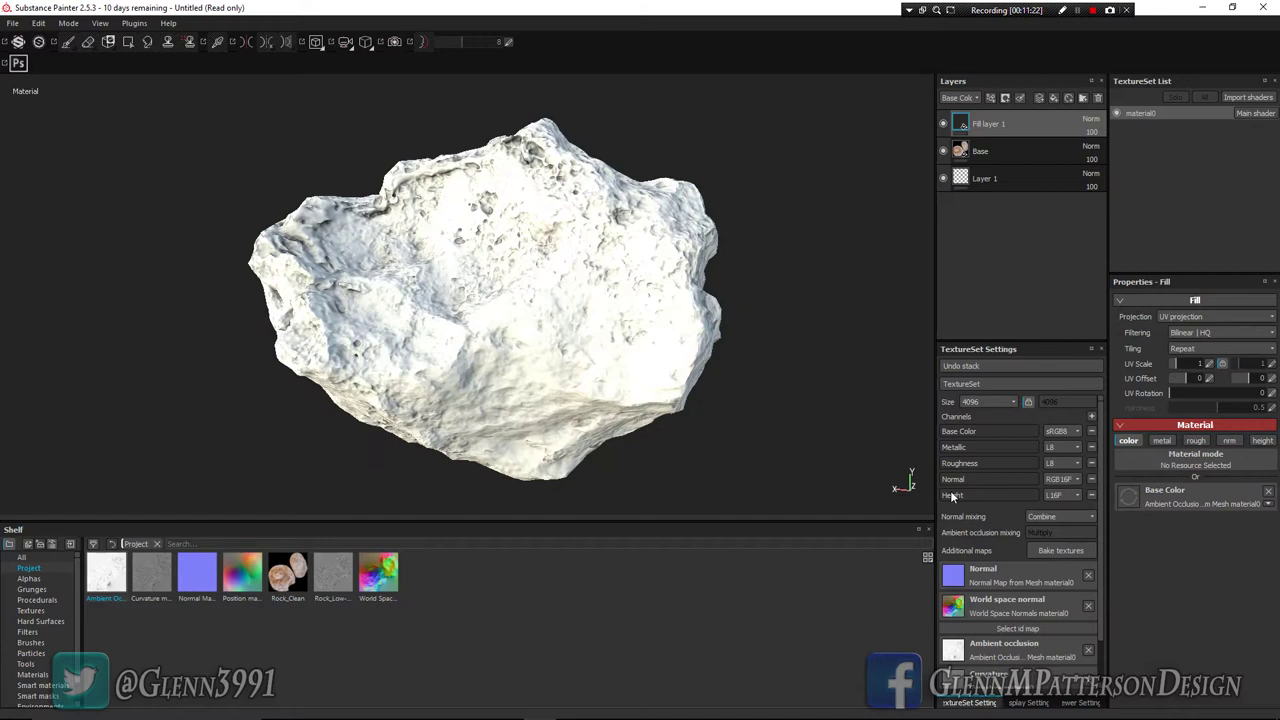
pyautogui.click(1091, 120)
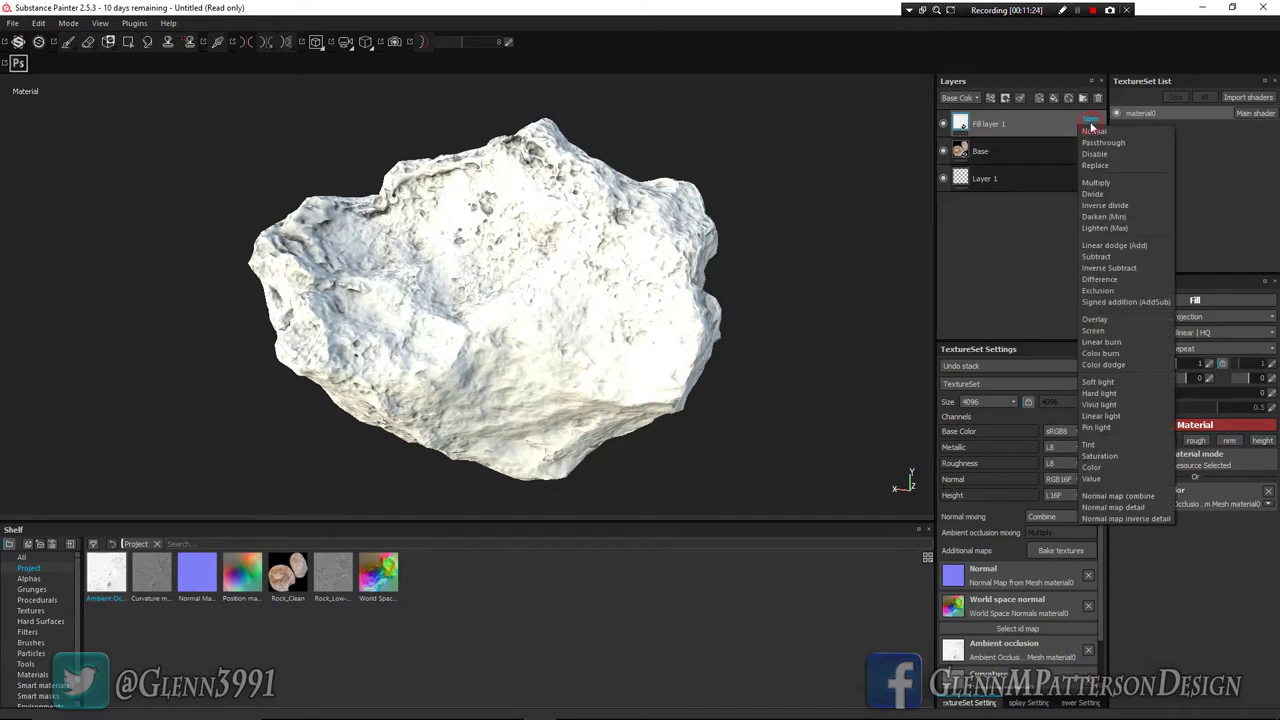
pyautogui.click(1095, 183)
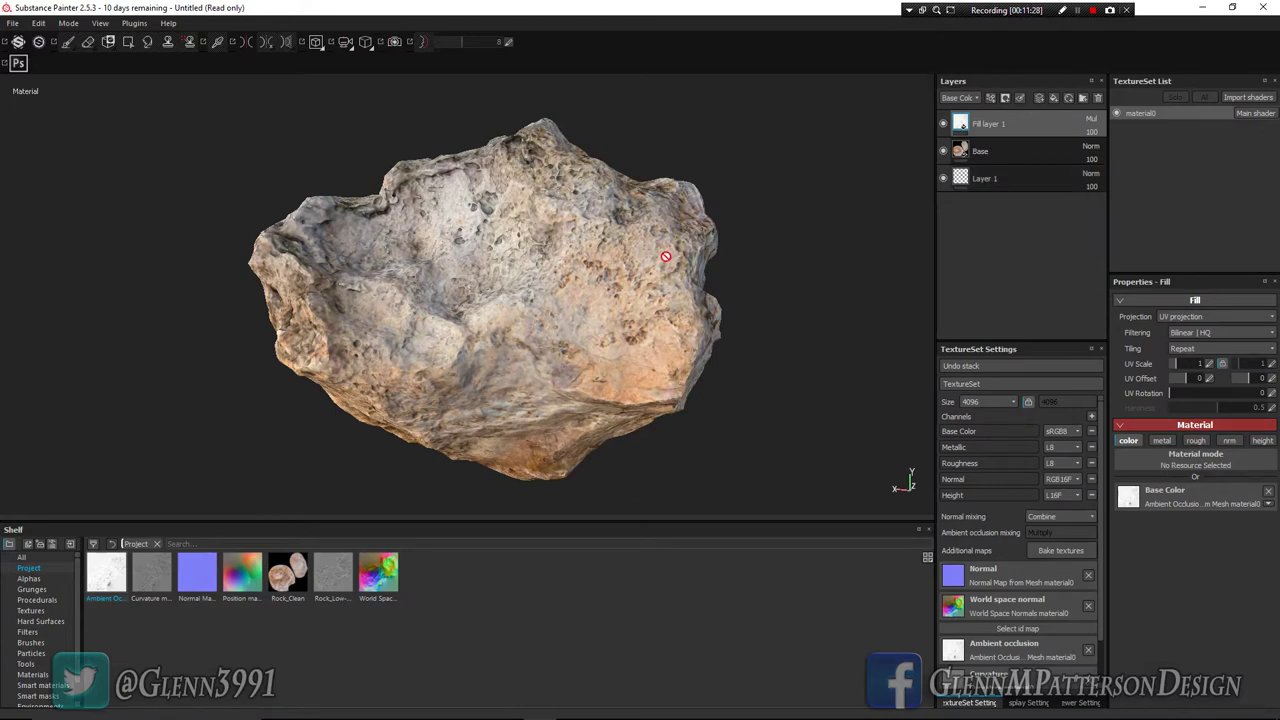
pyautogui.moveTo(675, 353)
pyautogui.keyDown('alt'); pyautogui.mouseDown()
pyautogui.moveTo(429, 263)
pyautogui.moveTo(752, 421)
pyautogui.moveTo(712, 378)
pyautogui.moveTo(874, 366)
pyautogui.moveTo(830, 430)
pyautogui.moveTo(697, 351)
pyautogui.mouseUp(); pyautogui.keyUp('alt')
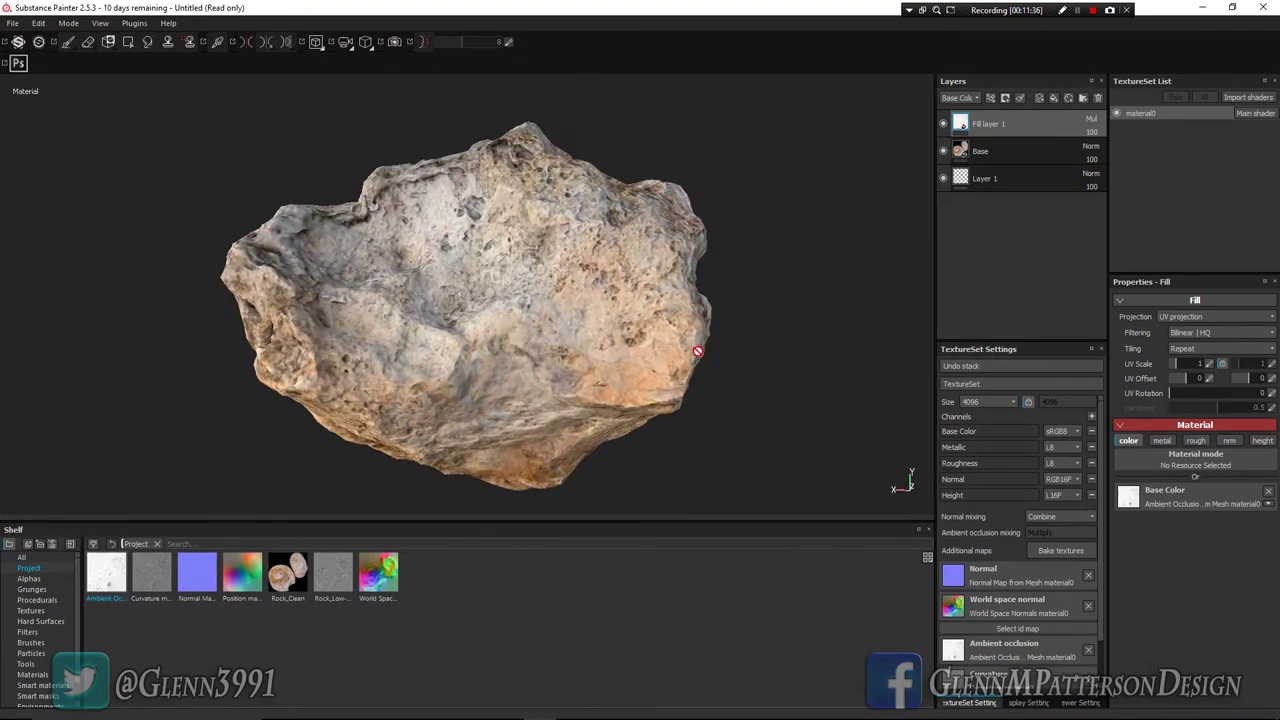
pyautogui.keyDown('alt'); pyautogui.moveTo(553, 301); pyautogui.dragTo(400, 300); pyautogui.keyUp('alt')
# Step: Add a Blur filter to the ambient occlusion fill layer and turn Blur Wrap on
pyautogui.rightClick(1043, 126)
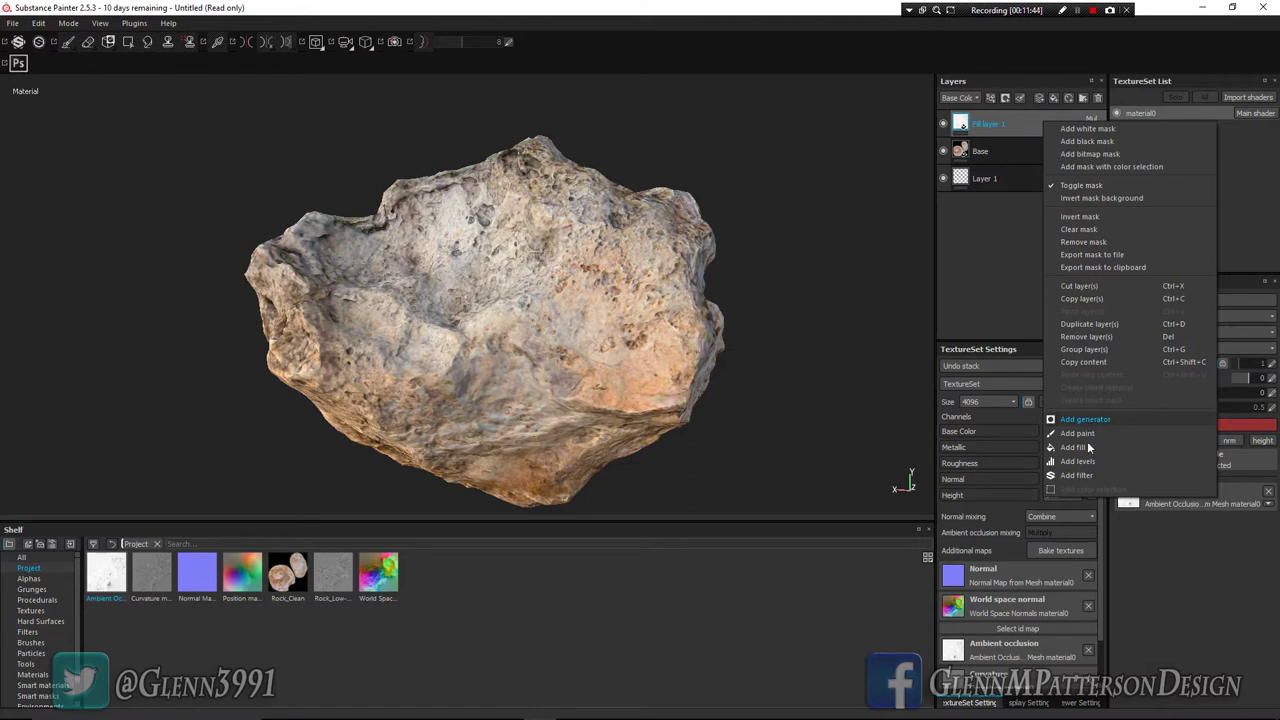
pyautogui.click(1078, 475)
pyautogui.click(1193, 340)
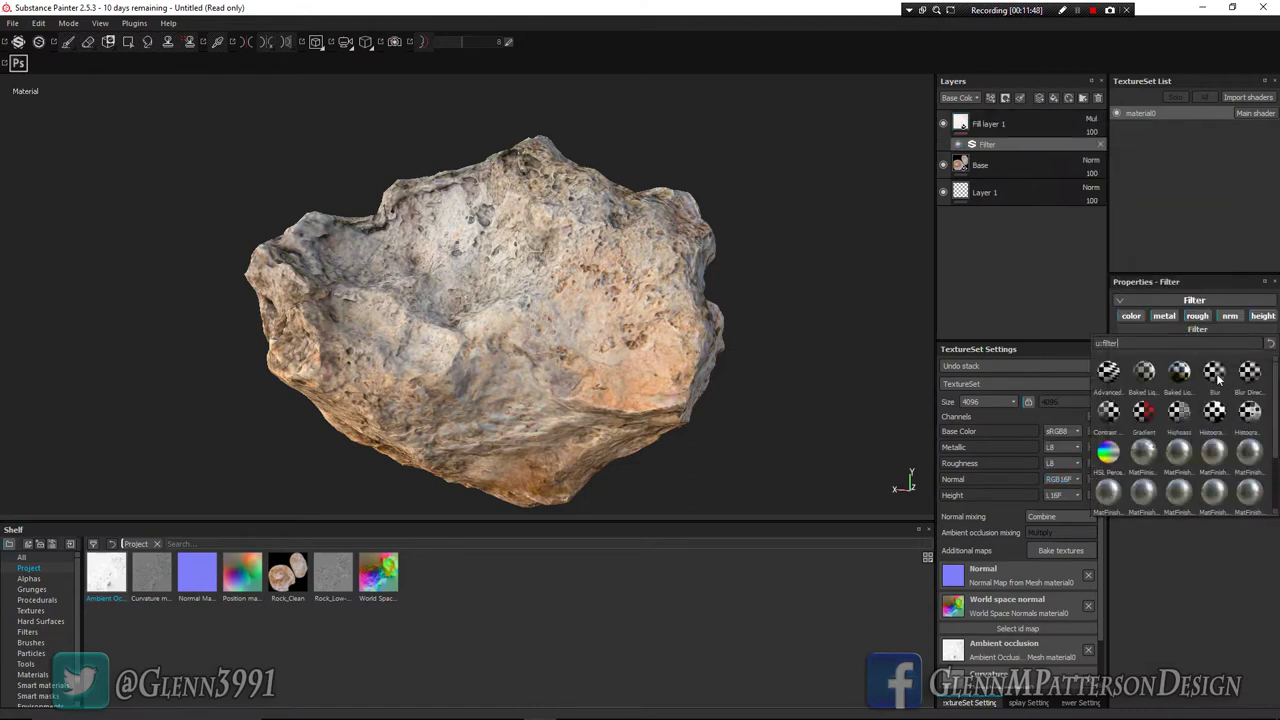
pyautogui.click(1213, 374)
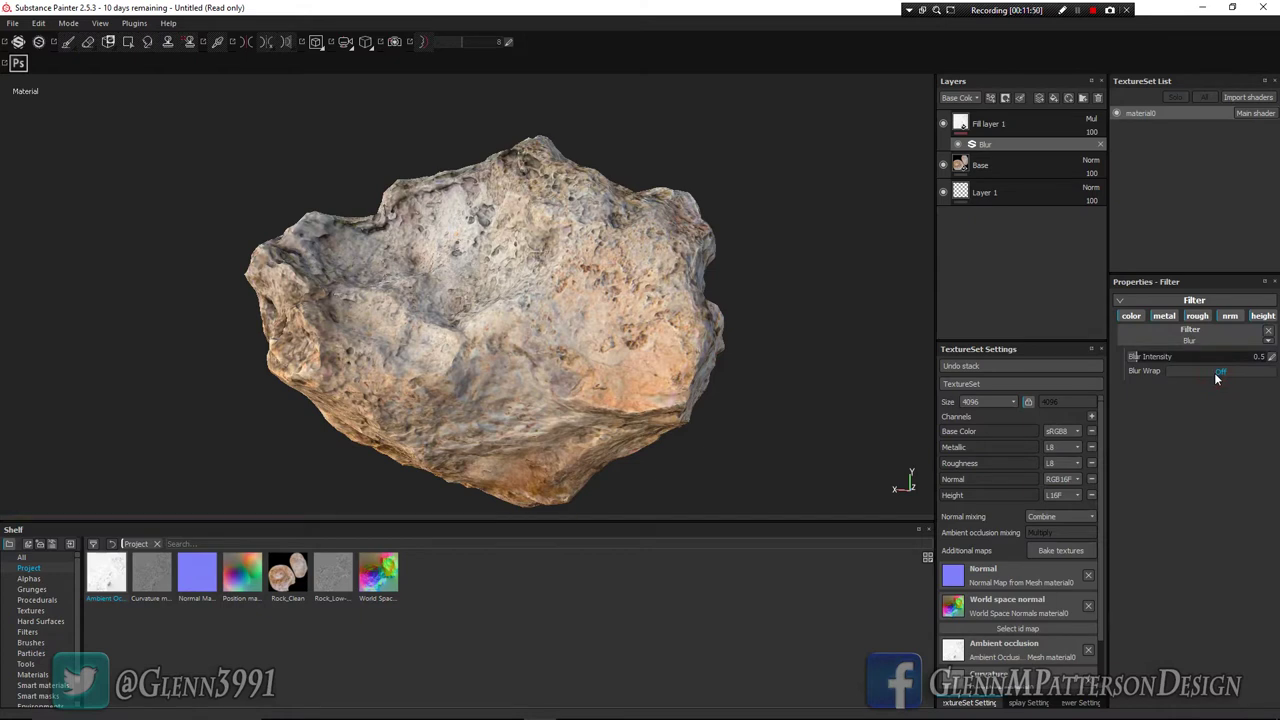
pyautogui.click(1186, 370)
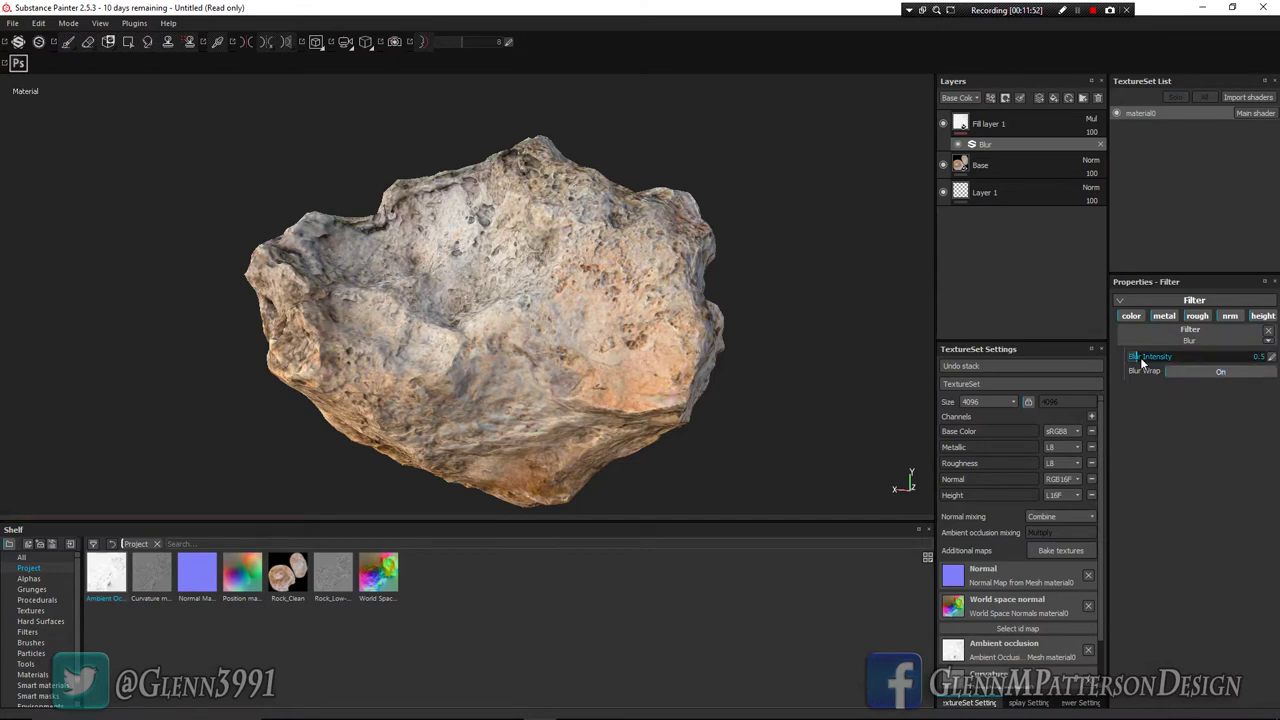
# Step: Set the ambient occlusion fill layer's opacity to 78
pyautogui.click(944, 126)
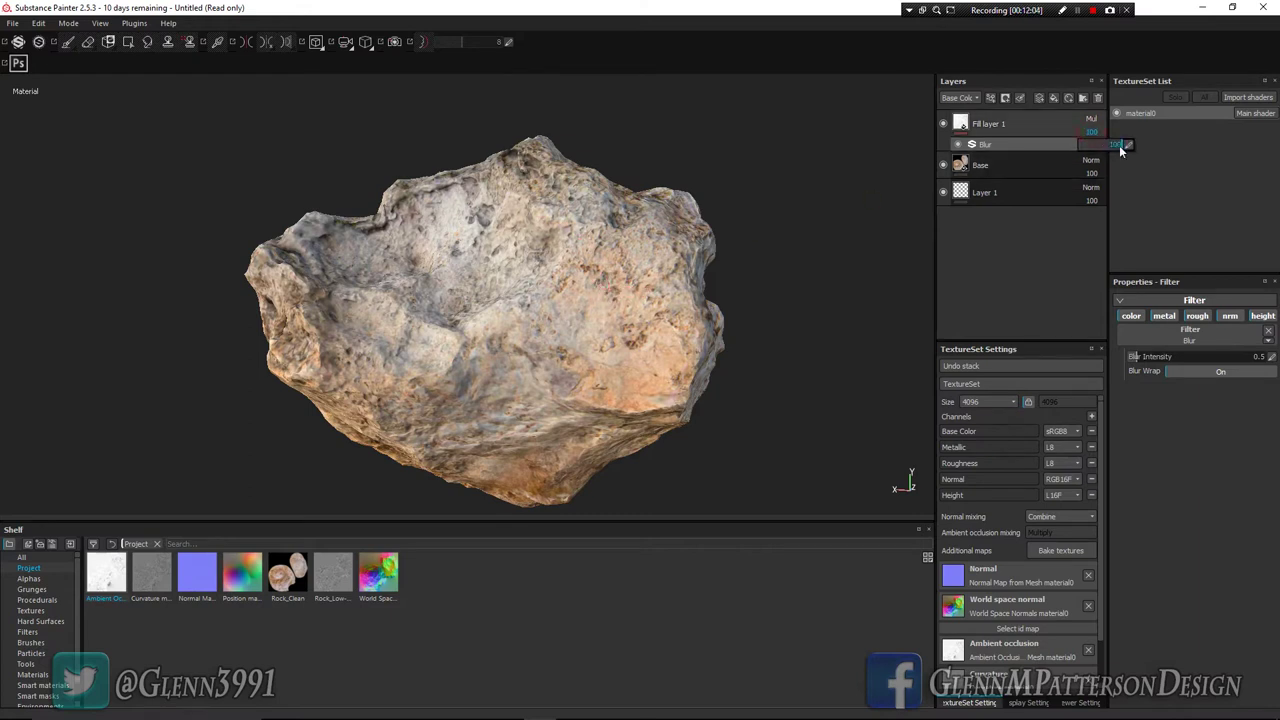
pyautogui.moveTo(1116, 148); pyautogui.dragTo(1120, 147)
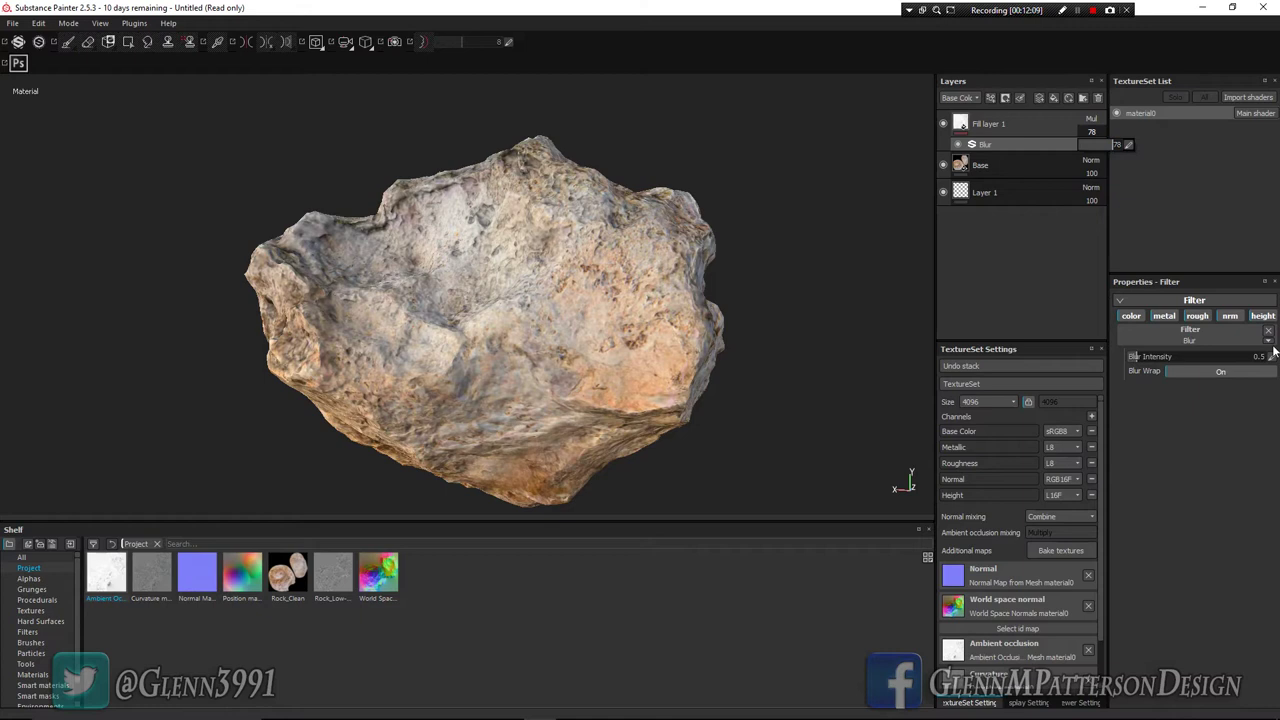
pyautogui.click(1012, 146)
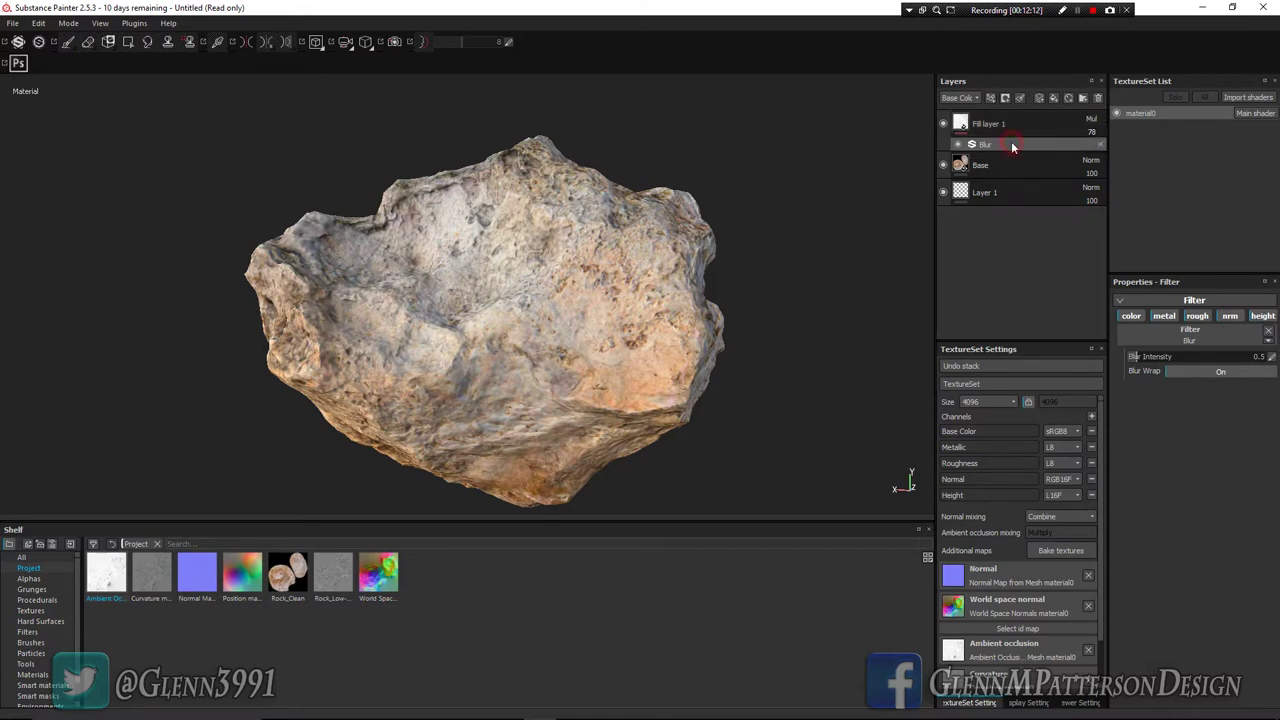
# Step: Add an HSL Perceptive filter above the Blur filter and set its mode to Regular
pyautogui.rightClick(1012, 146)
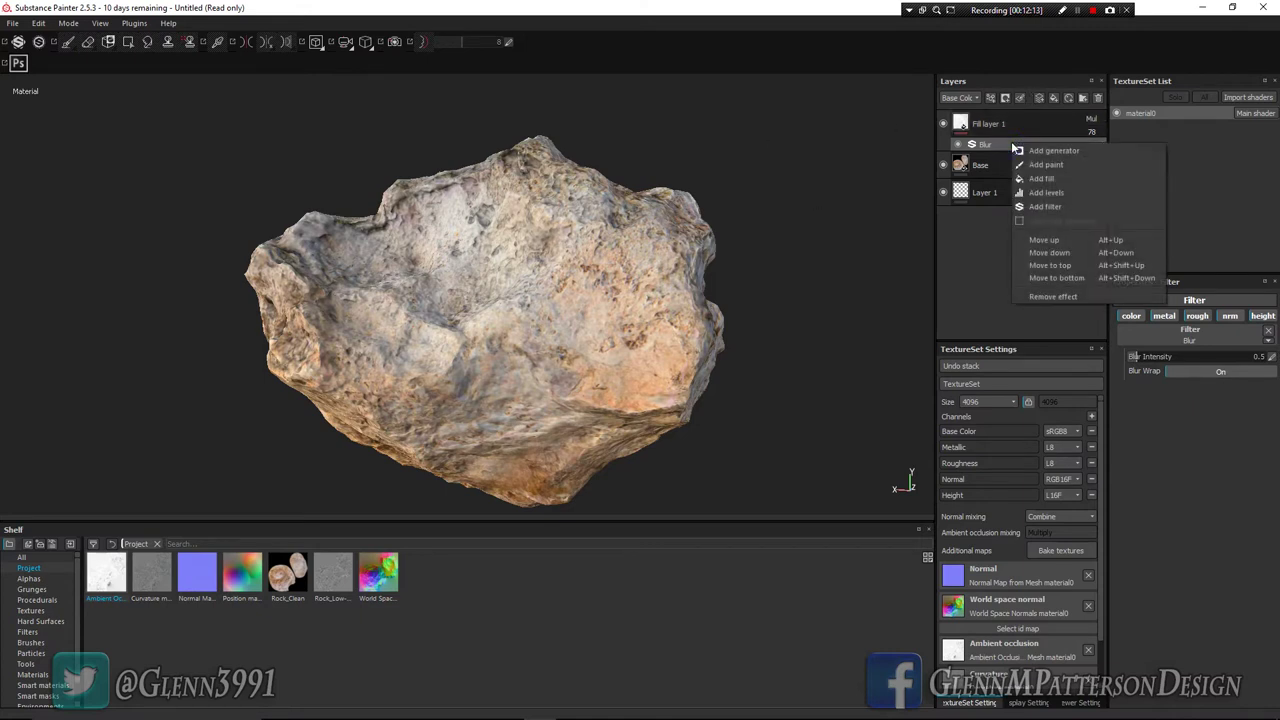
pyautogui.click(1042, 206)
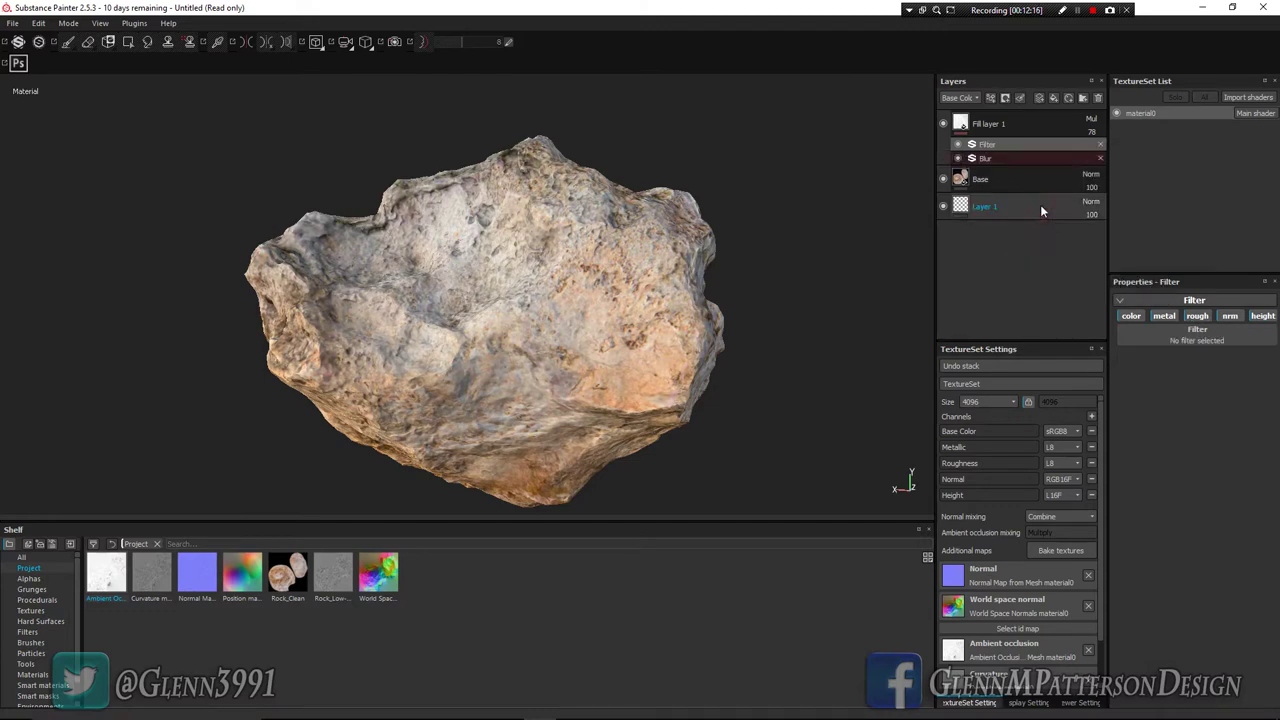
pyautogui.click(1194, 338)
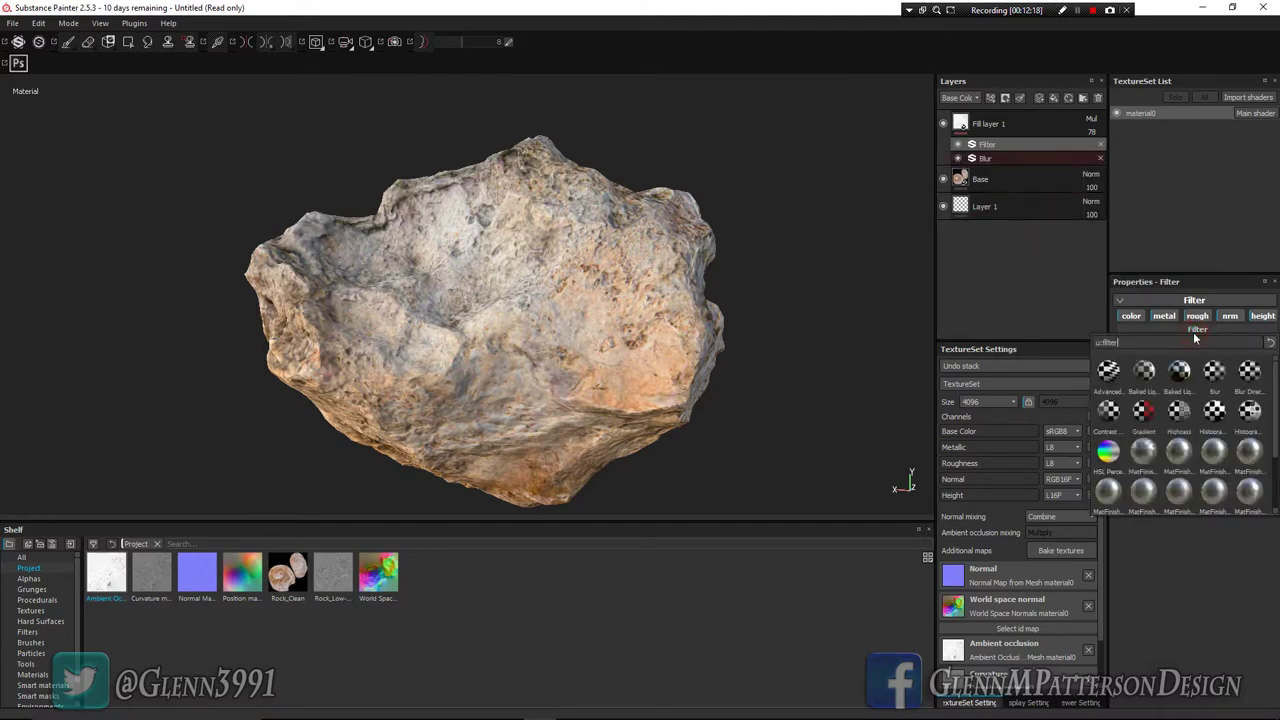
pyautogui.click(1106, 454)
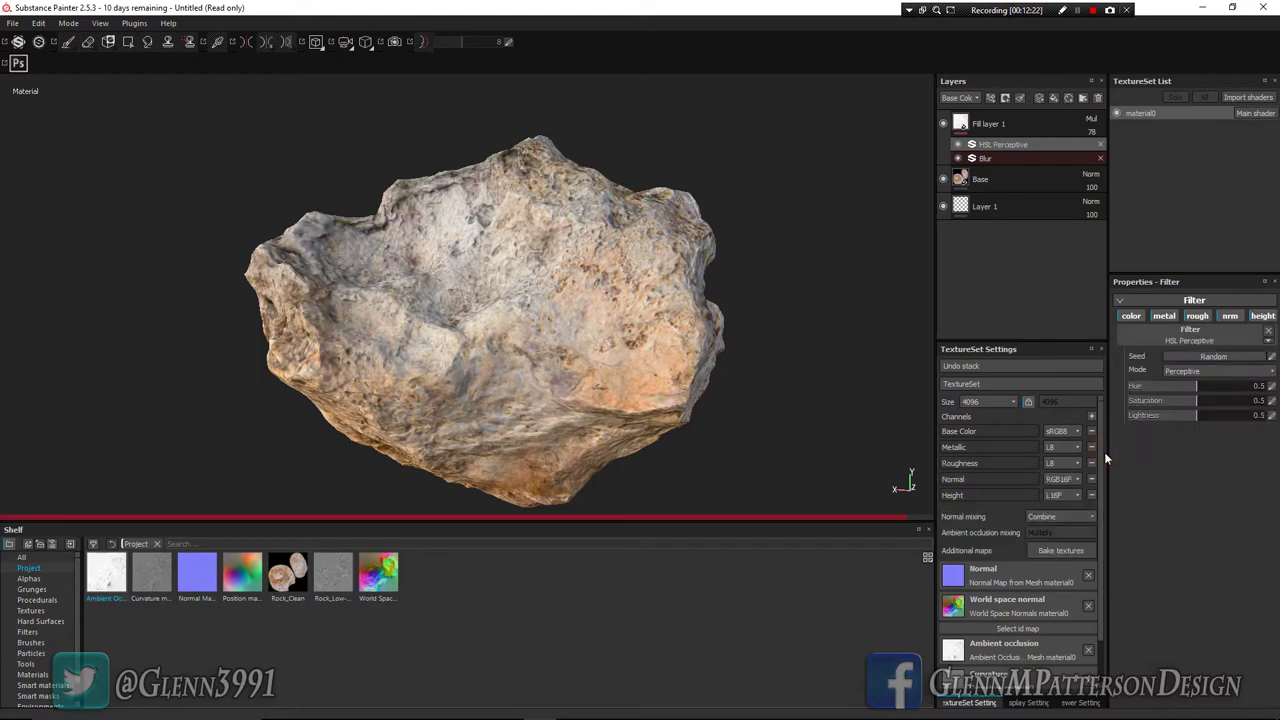
pyautogui.click(1201, 371)
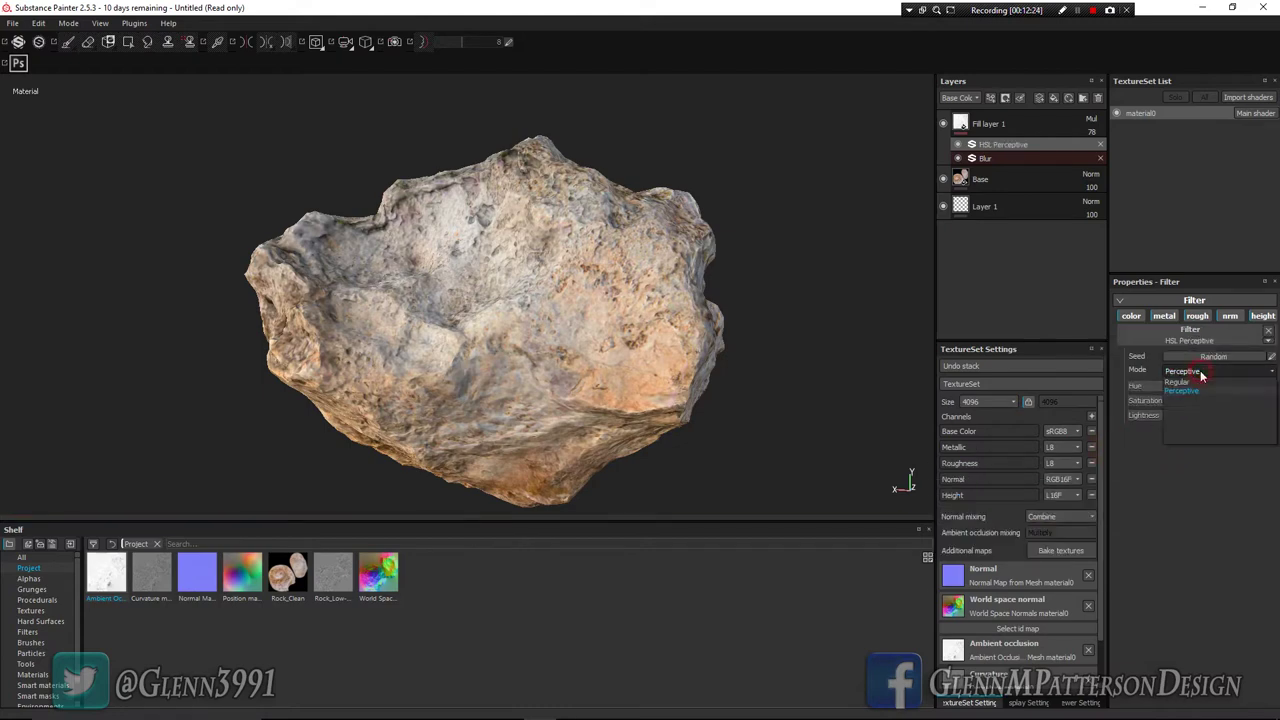
pyautogui.click(1188, 381)
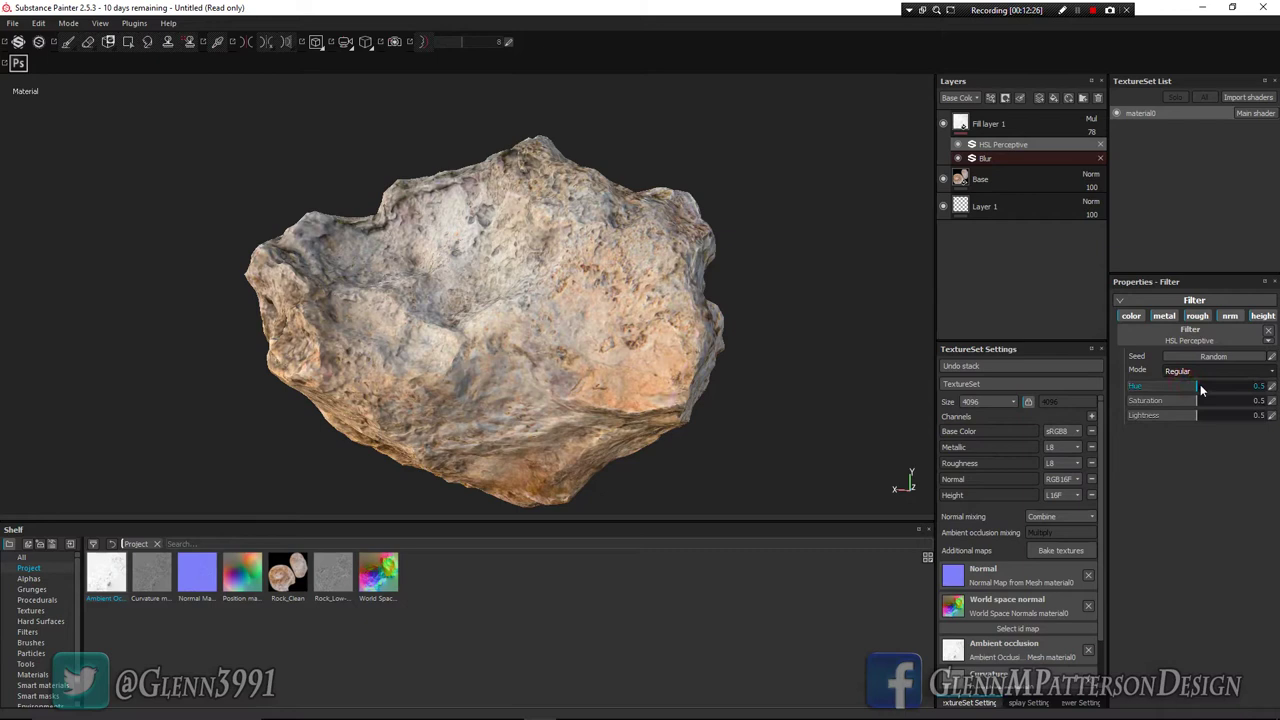
# Step: Remove the HSL Perceptive filter from the ambient occlusion fill layer after trying a hue of 0.9
pyautogui.moveTo(1223, 386); pyautogui.dragTo(1253, 401)
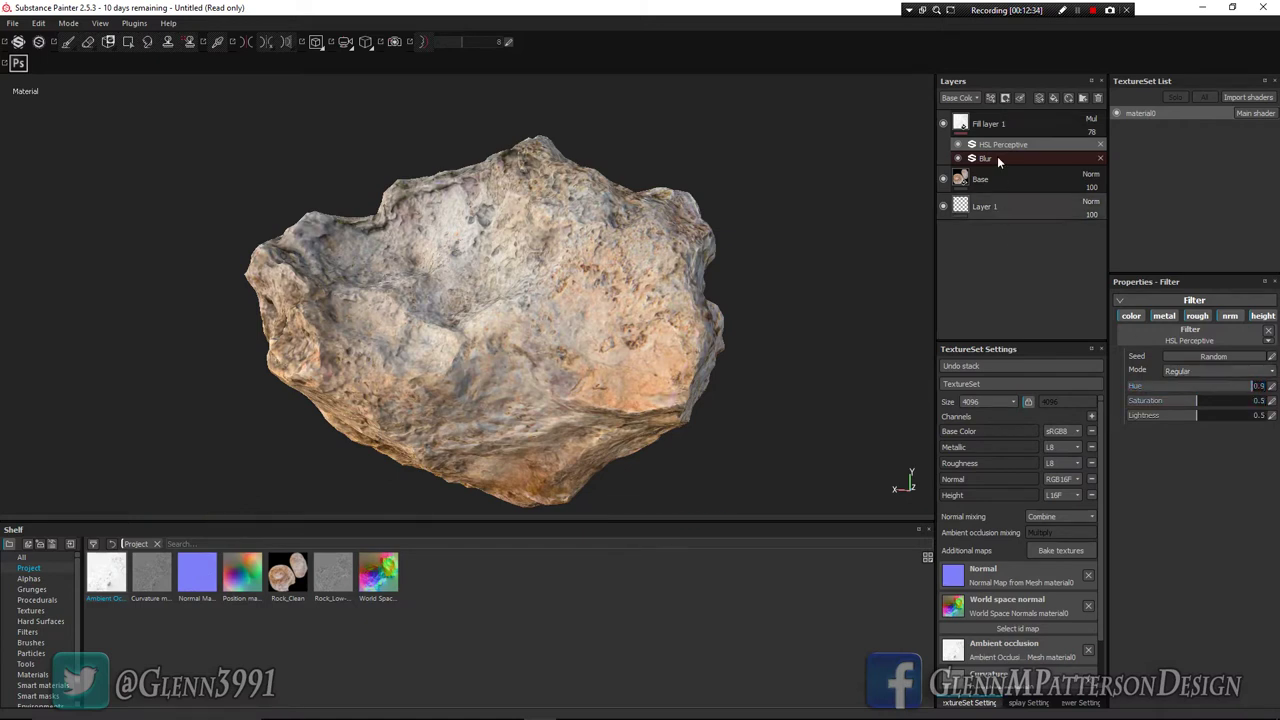
pyautogui.click(962, 122)
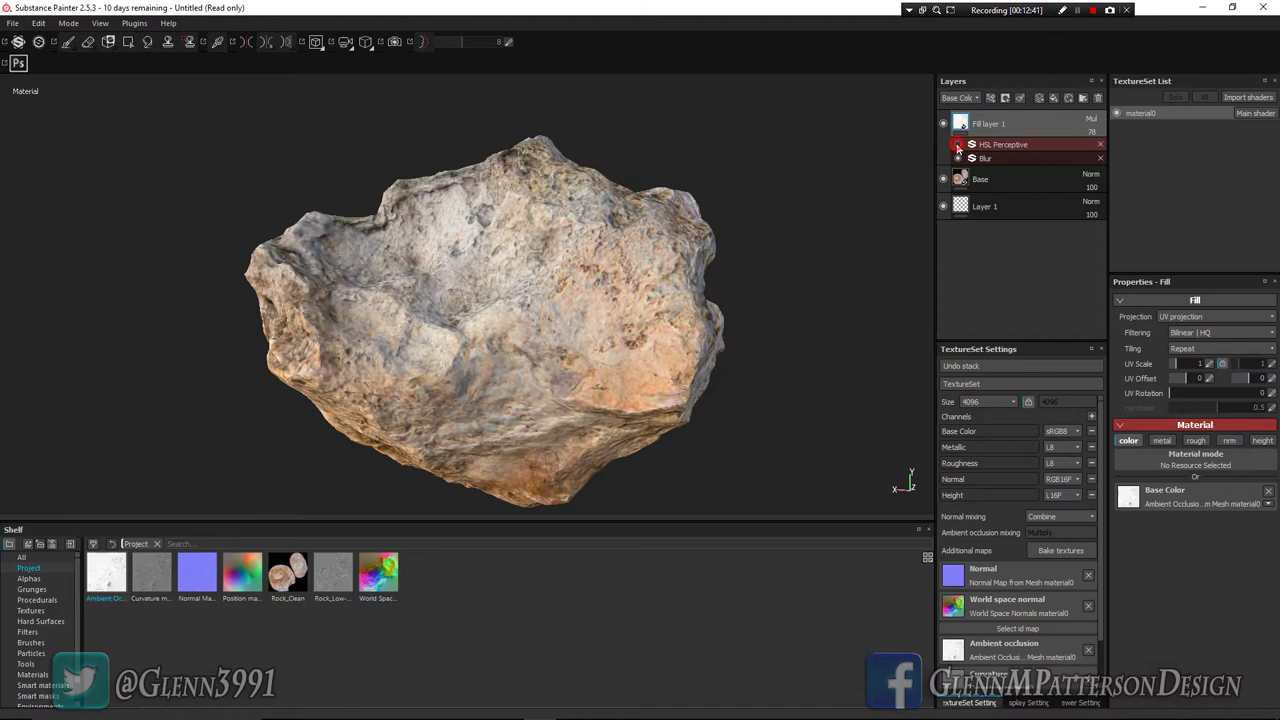
pyautogui.click(1100, 144)
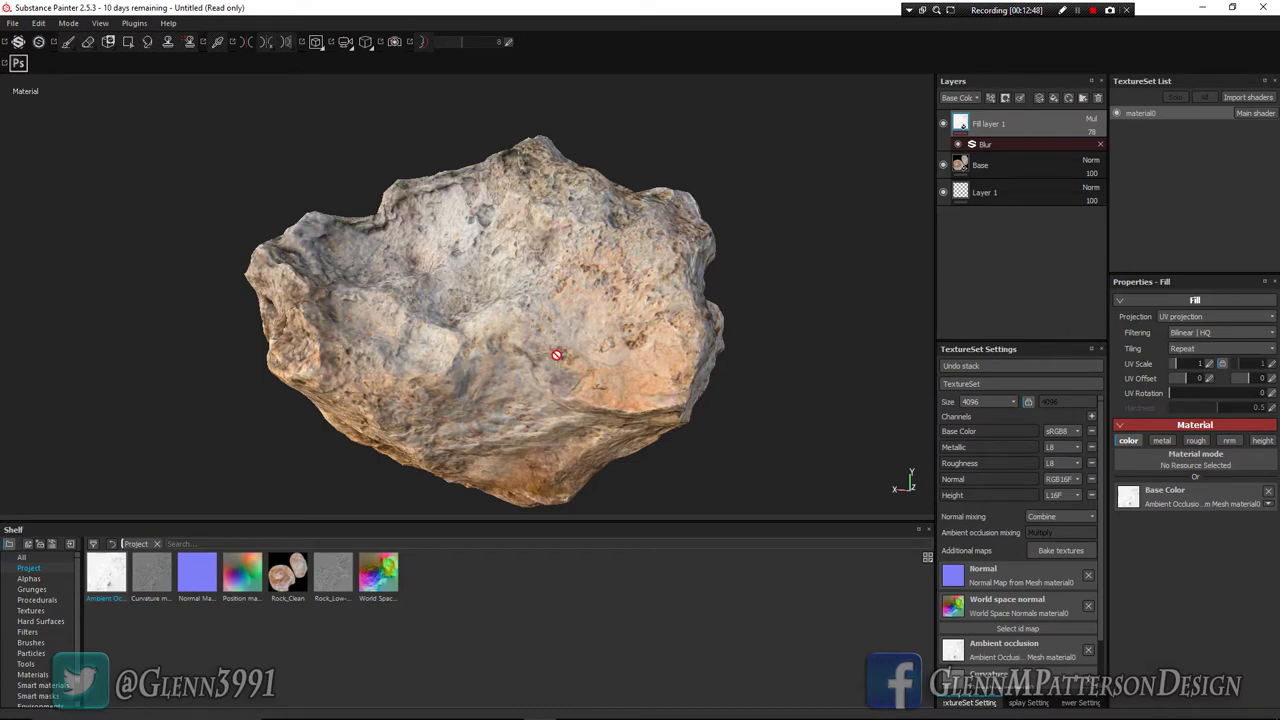
# Step: Rename the multiplied ambient occlusion fill layer to AO
pyautogui.moveTo(556, 358)
pyautogui.keyDown('alt'); pyautogui.mouseDown()
pyautogui.moveTo(543, 351)
pyautogui.moveTo(748, 354)
pyautogui.moveTo(274, 331)
pyautogui.moveTo(609, 393)
pyautogui.moveTo(552, 348)
pyautogui.moveTo(556, 392)
pyautogui.moveTo(465, 385)
pyautogui.moveTo(534, 476)
pyautogui.mouseUp(); pyautogui.keyUp('alt')
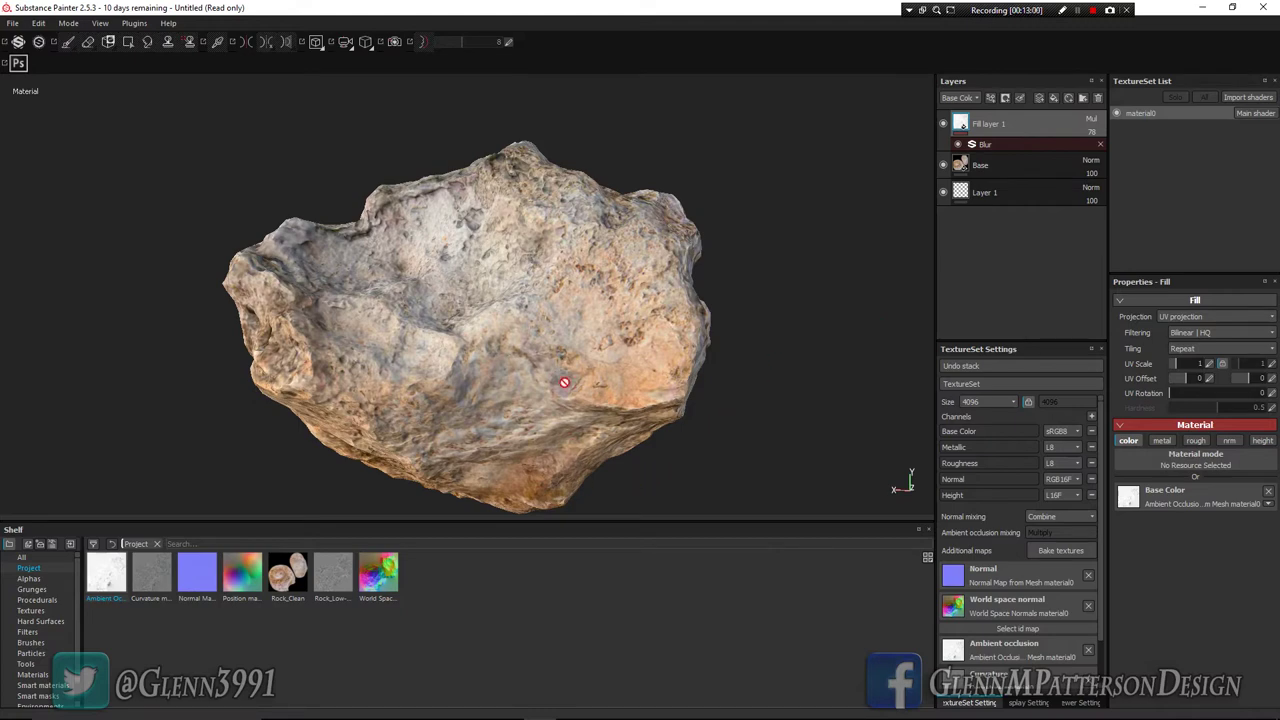
pyautogui.moveTo(569, 448)
pyautogui.keyDown('alt'); pyautogui.mouseDown()
pyautogui.moveTo(512, 308)
pyautogui.moveTo(511, 337)
pyautogui.moveTo(666, 423)
pyautogui.moveTo(515, 430)
pyautogui.moveTo(520, 486)
pyautogui.moveTo(540, 330)
pyautogui.moveTo(458, 363)
pyautogui.mouseUp(); pyautogui.keyUp('alt')
pyautogui.keyDown('alt'); pyautogui.moveTo(689, 331); pyautogui.dragTo(760, 300); pyautogui.keyUp('alt')
pyautogui.doubleClick(987, 123)
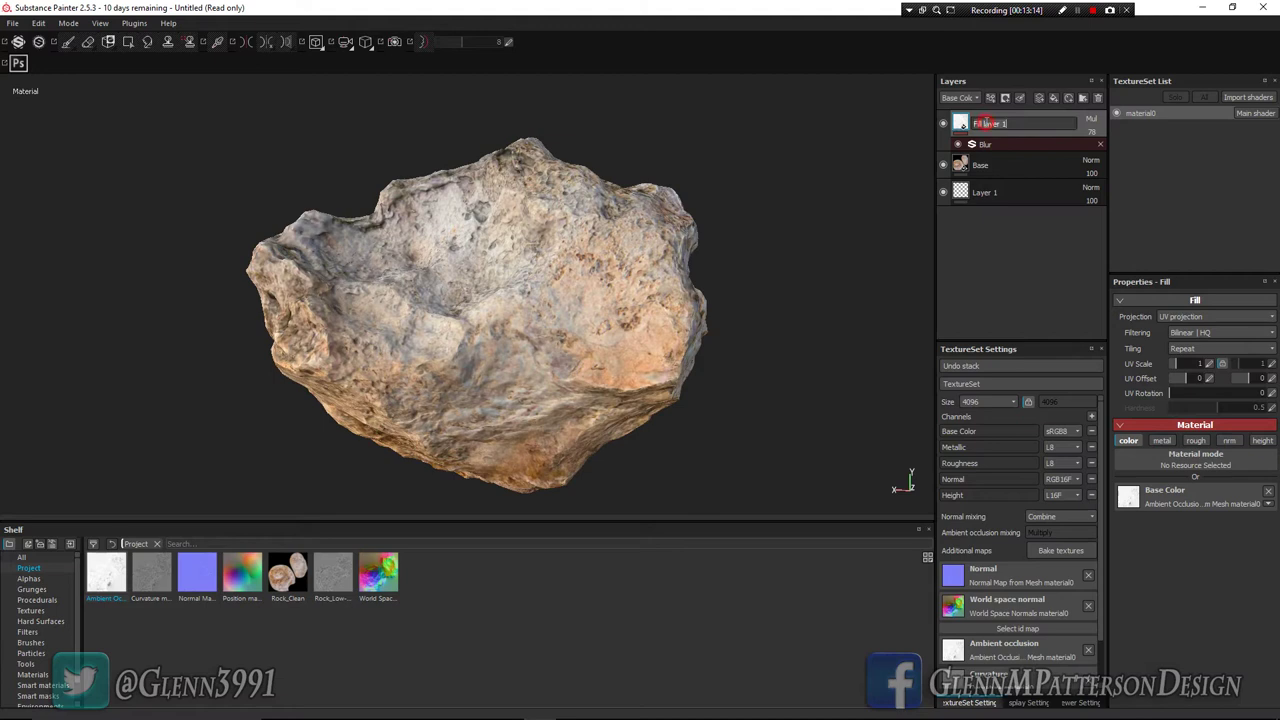
pyautogui.write('AO')
pyautogui.press('Return')
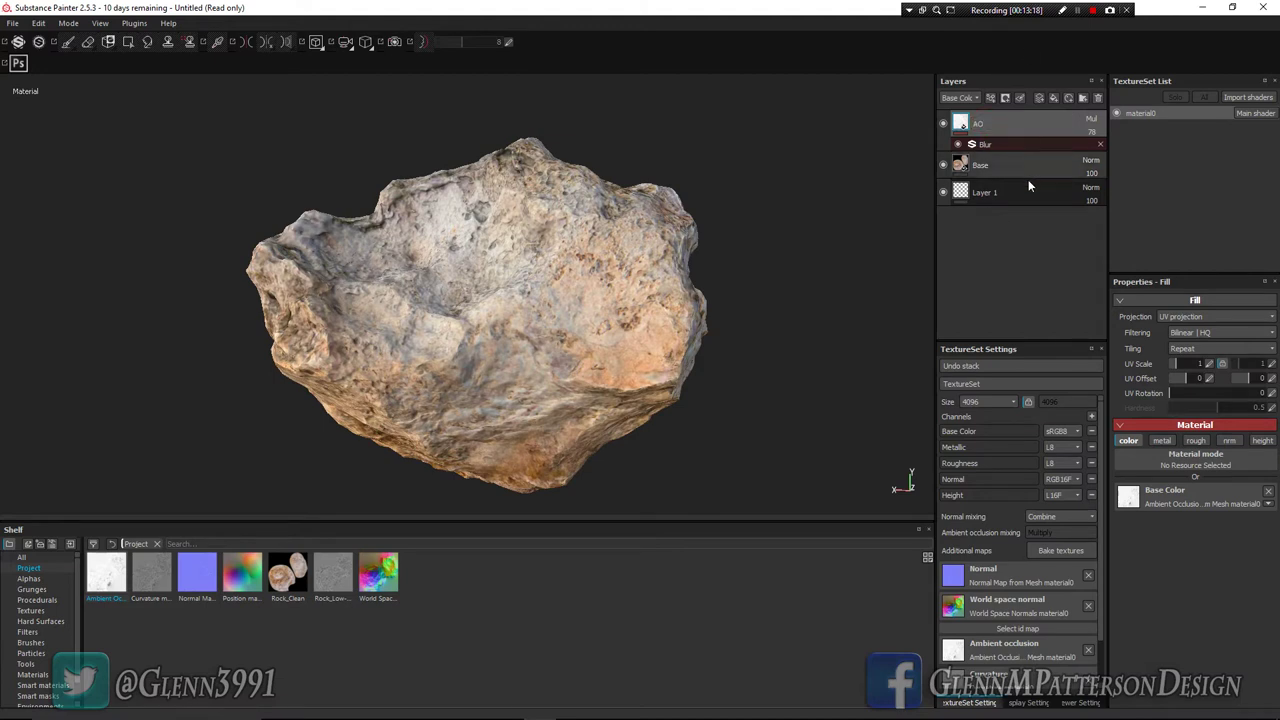
# Step: Add a fill layer above AO and leave only its height channel enabled
pyautogui.click(1054, 100)
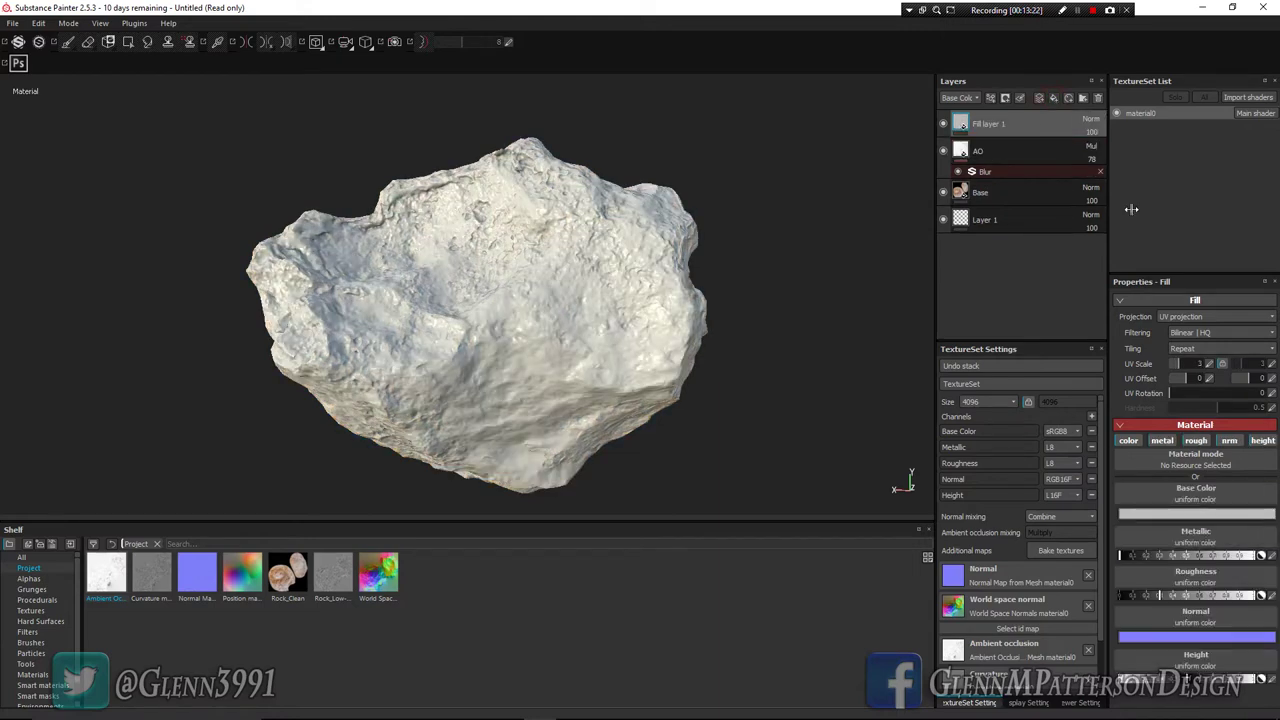
pyautogui.click(1229, 440)
pyautogui.click(1196, 440)
pyautogui.click(1162, 440)
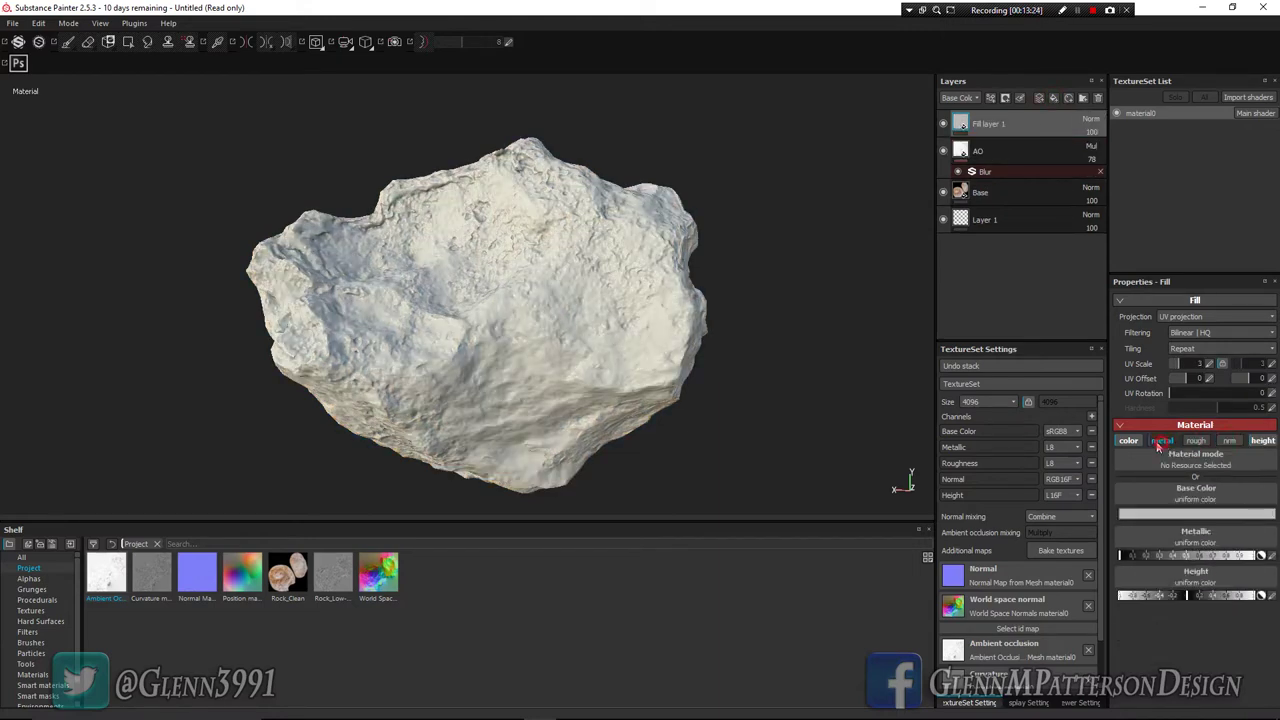
pyautogui.click(1128, 440)
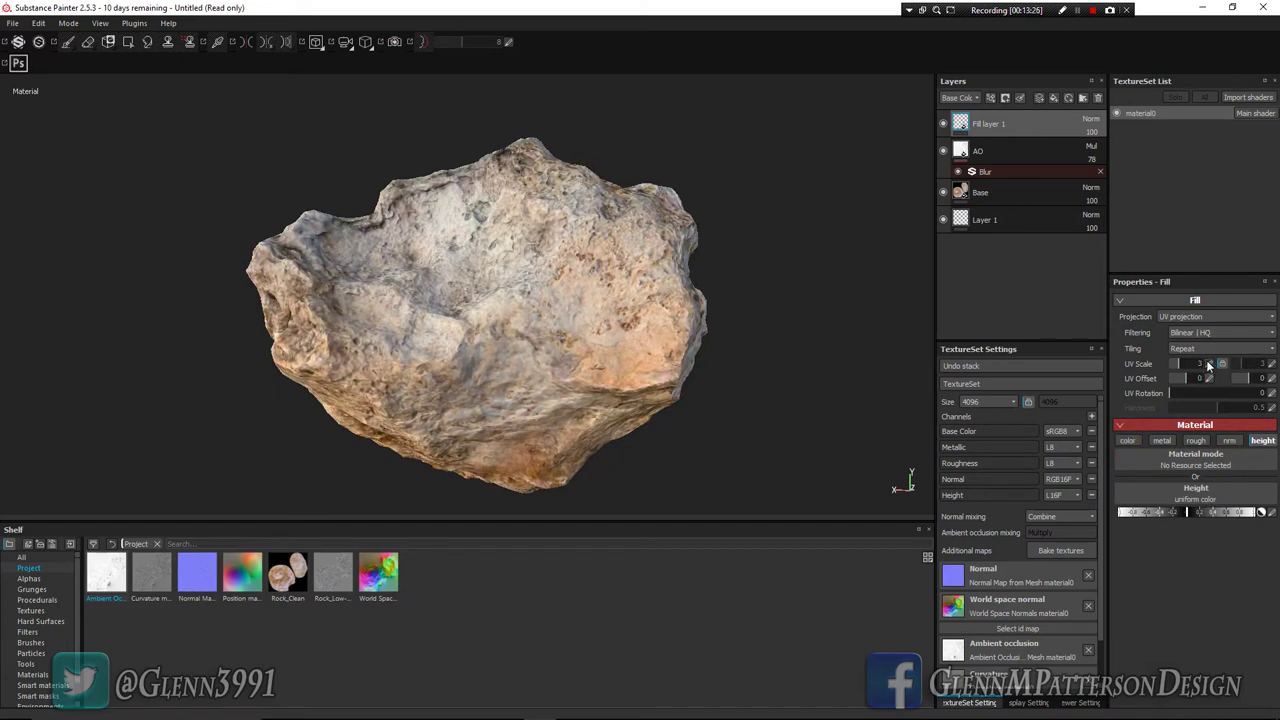
# Step: Set the new fill layer's UV scale to 1 and assign the Rock_Low-DM map to its height channel
pyautogui.click(1208, 365)
pyautogui.write('1')
pyautogui.press('Return')
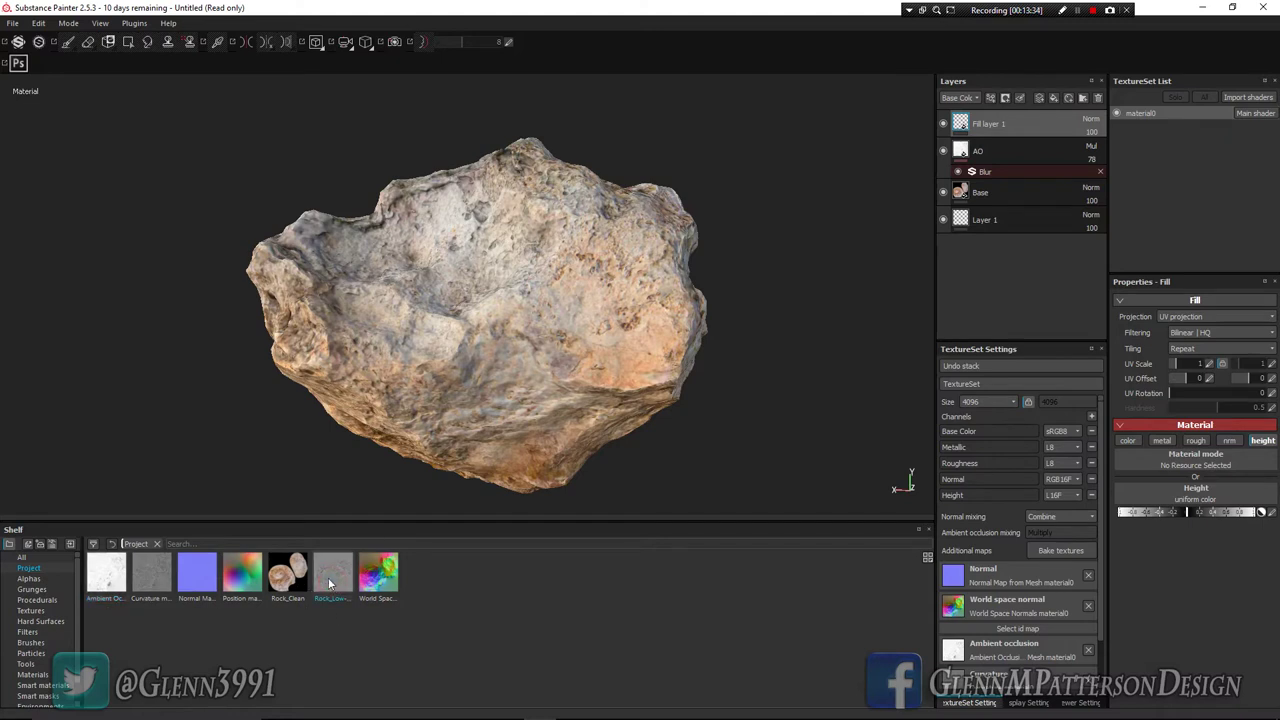
pyautogui.moveTo(333, 589); pyautogui.dragTo(1165, 492)
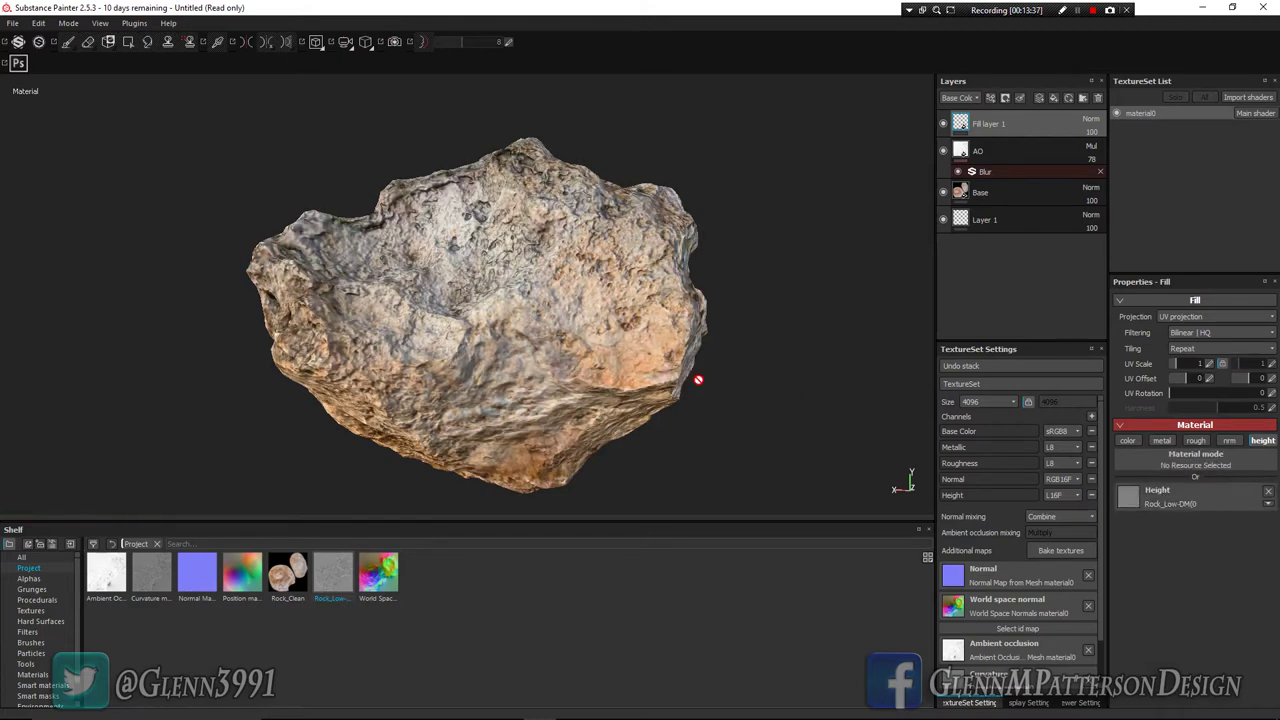
# Step: Show the layer stack's Height channel and lower the top fill layer's height opacity to 28
pyautogui.click(958, 97)
pyautogui.click(952, 145)
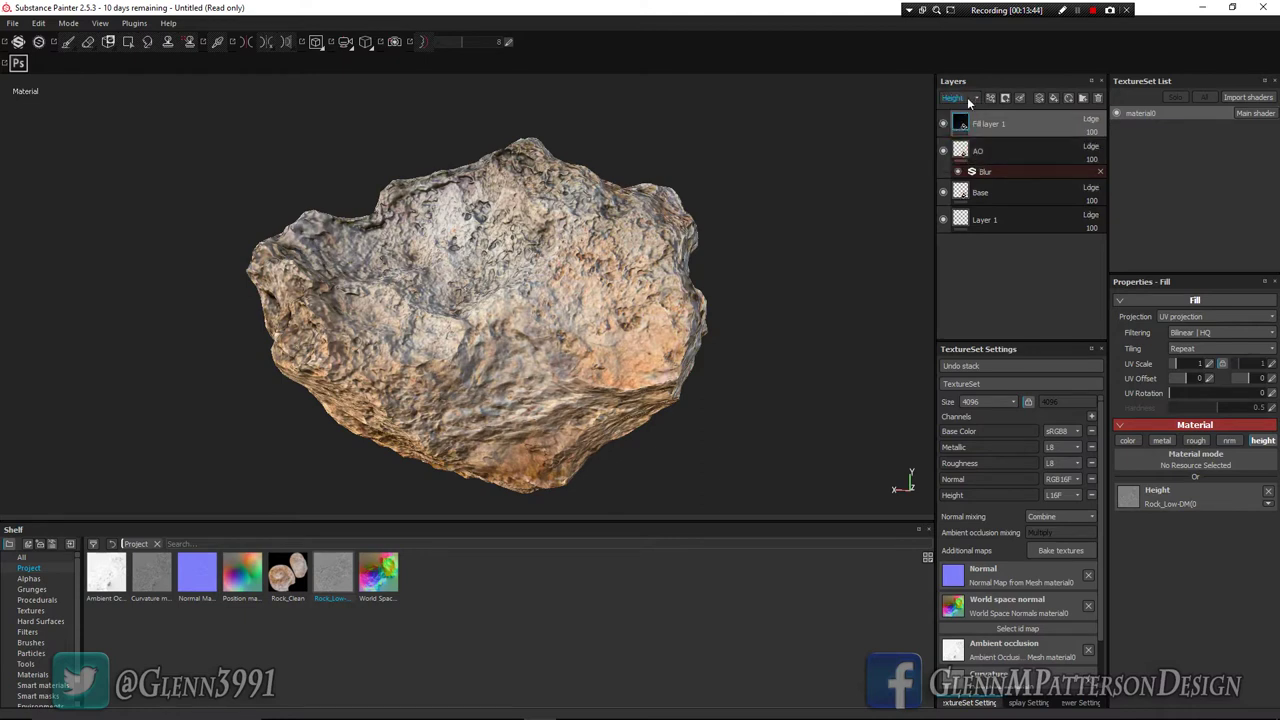
pyautogui.click(1091, 132)
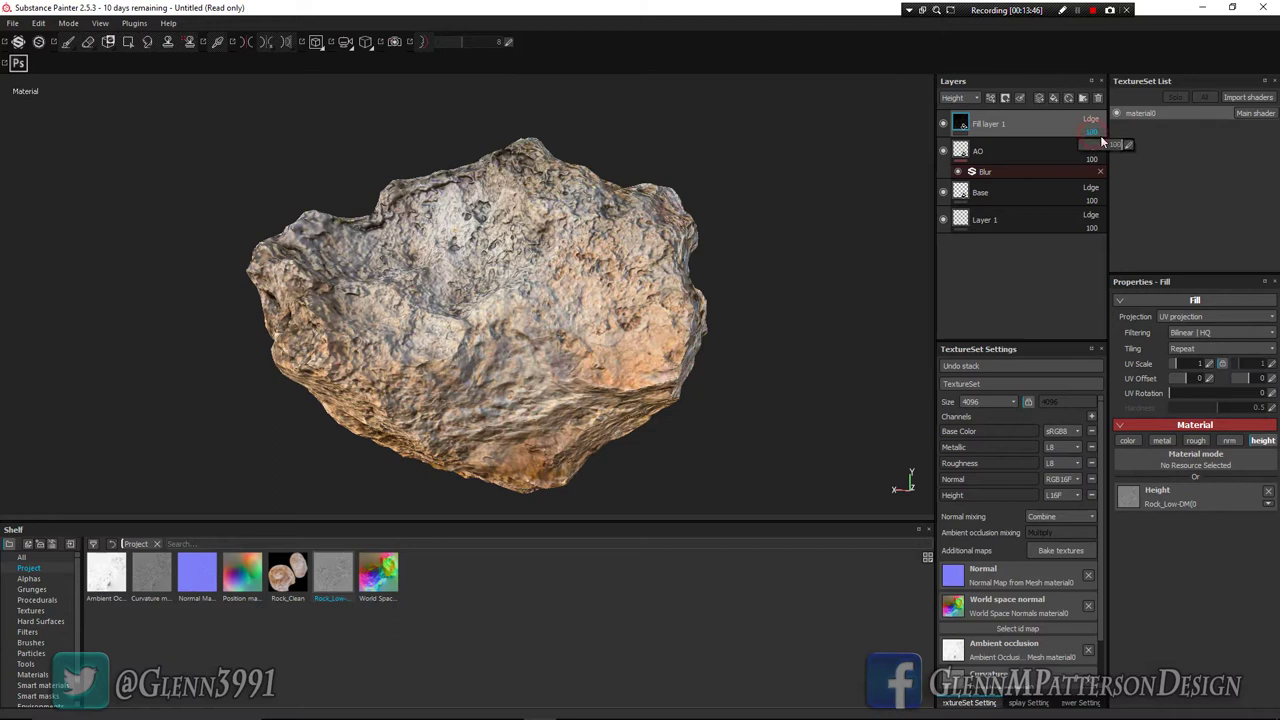
pyautogui.moveTo(1108, 143); pyautogui.dragTo(1097, 149)
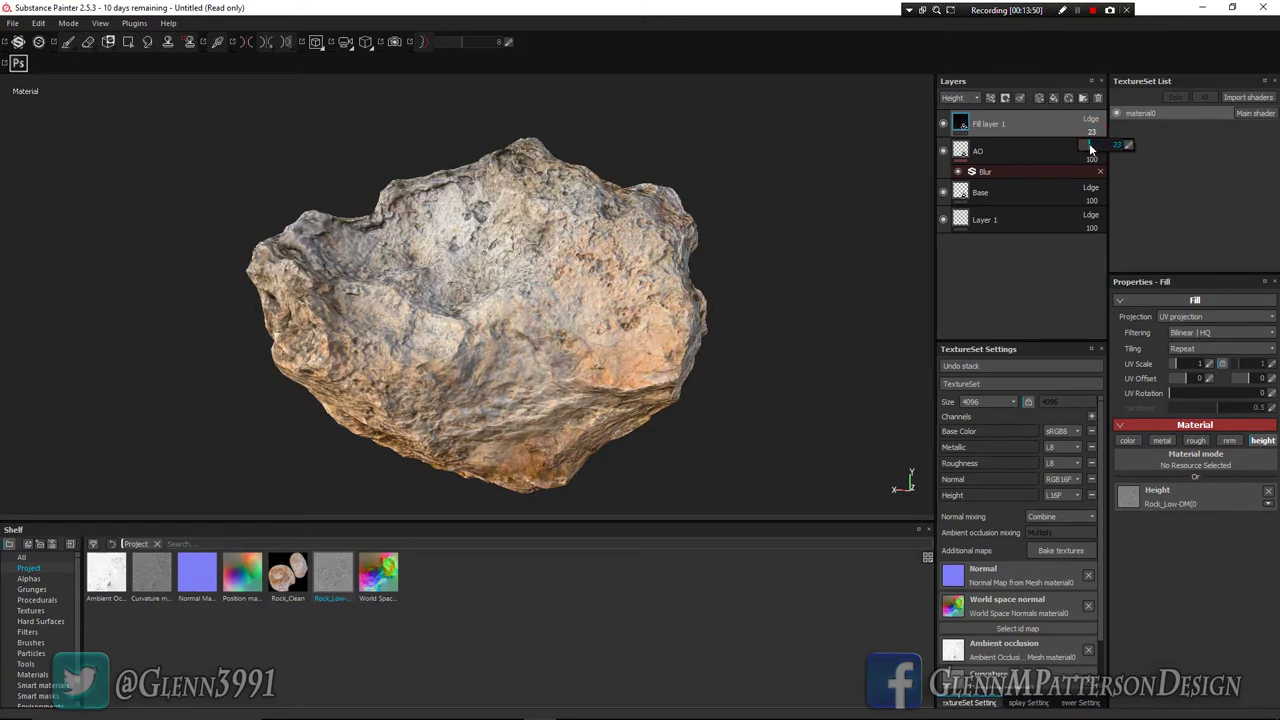
pyautogui.moveTo(1094, 148); pyautogui.dragTo(1090, 148)
# Step: Compare the rock with and without the height fill layer and examine its surface detail from several angles
pyautogui.keyDown('alt'); pyautogui.moveTo(471, 429); pyautogui.dragTo(592, 326); pyautogui.keyUp('alt')
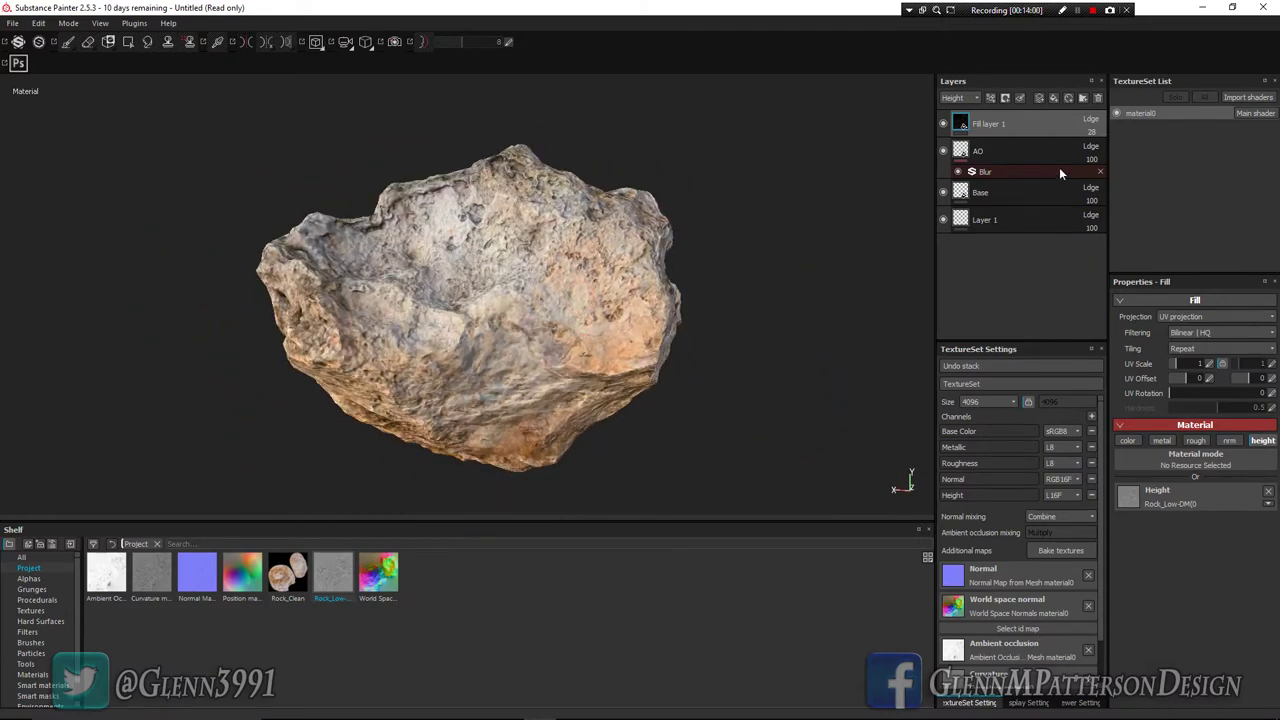
pyautogui.click(942, 125)
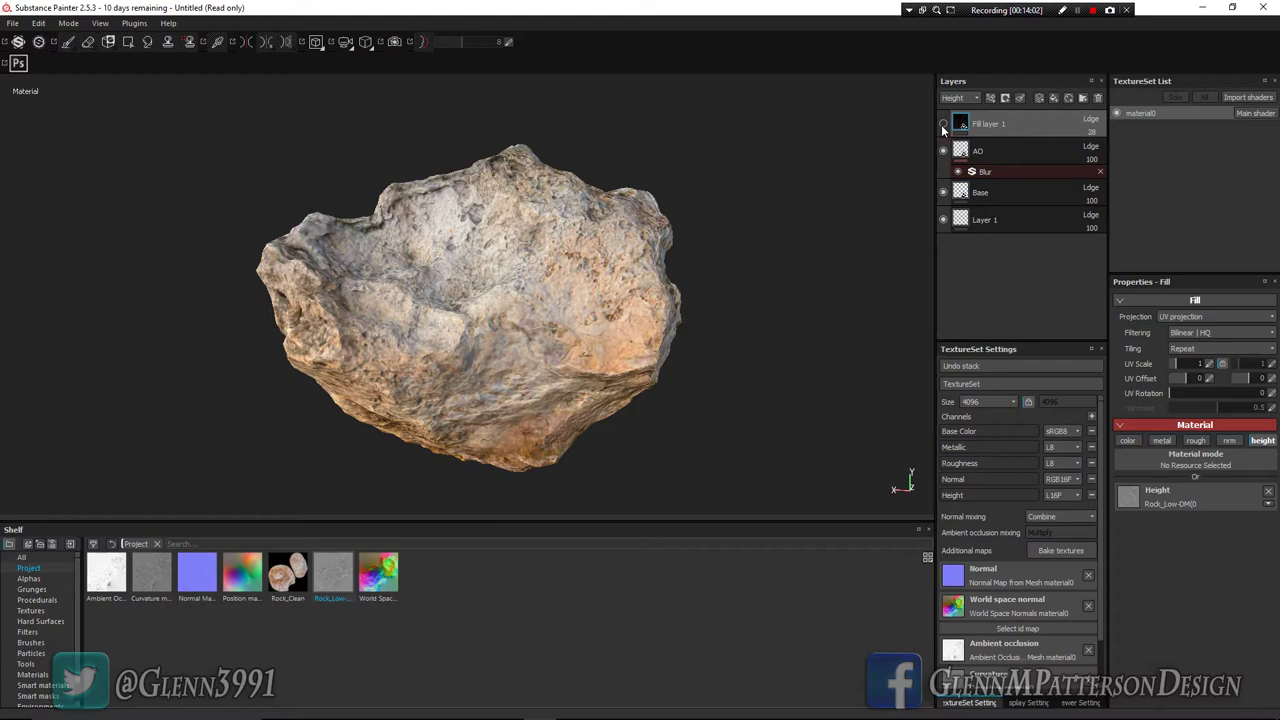
pyautogui.click(941, 124)
pyautogui.click(941, 124)
pyautogui.keyDown('alt'); pyautogui.moveTo(909, 472); pyautogui.dragTo(490, 352); pyautogui.keyUp('alt')
pyautogui.moveTo(530, 356)
pyautogui.keyDown('shift'); pyautogui.mouseDown(button='right')
pyautogui.moveTo(476, 354)
pyautogui.moveTo(545, 366)
pyautogui.mouseUp(button='right'); pyautogui.keyUp('shift')
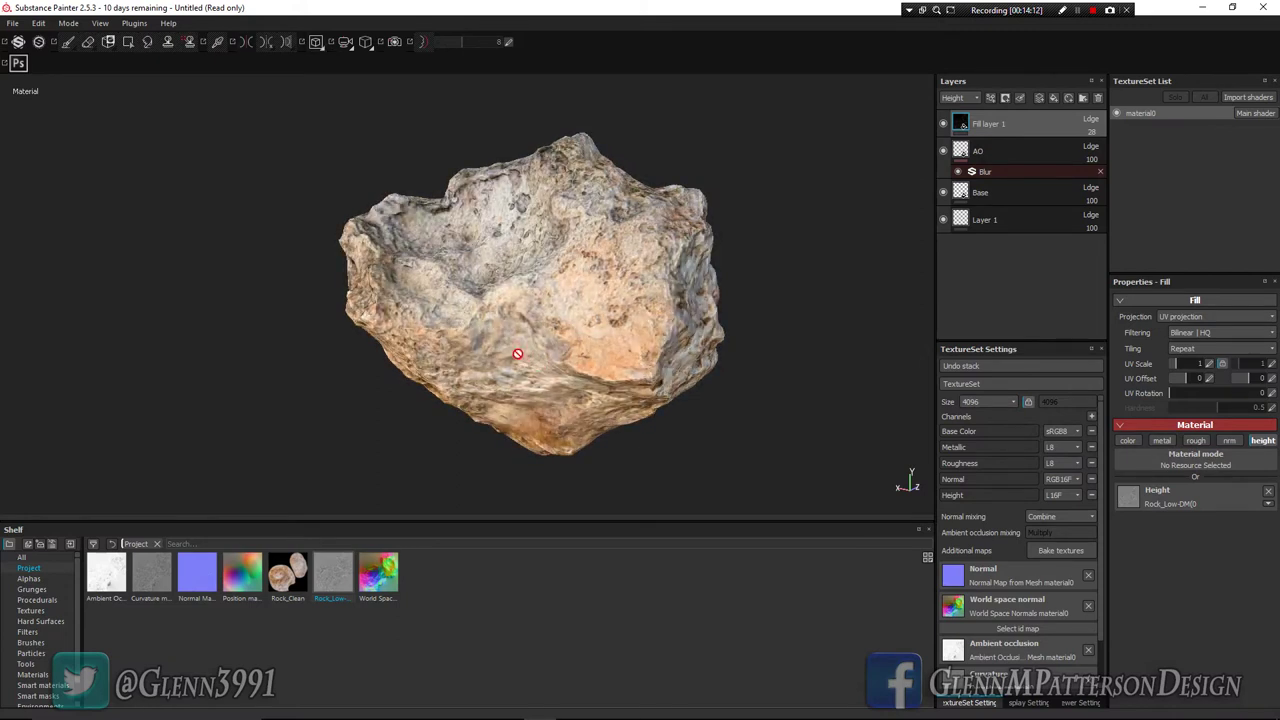
pyautogui.keyDown('alt'); pyautogui.moveTo(506, 349); pyautogui.dragTo(554, 380); pyautogui.keyUp('alt')
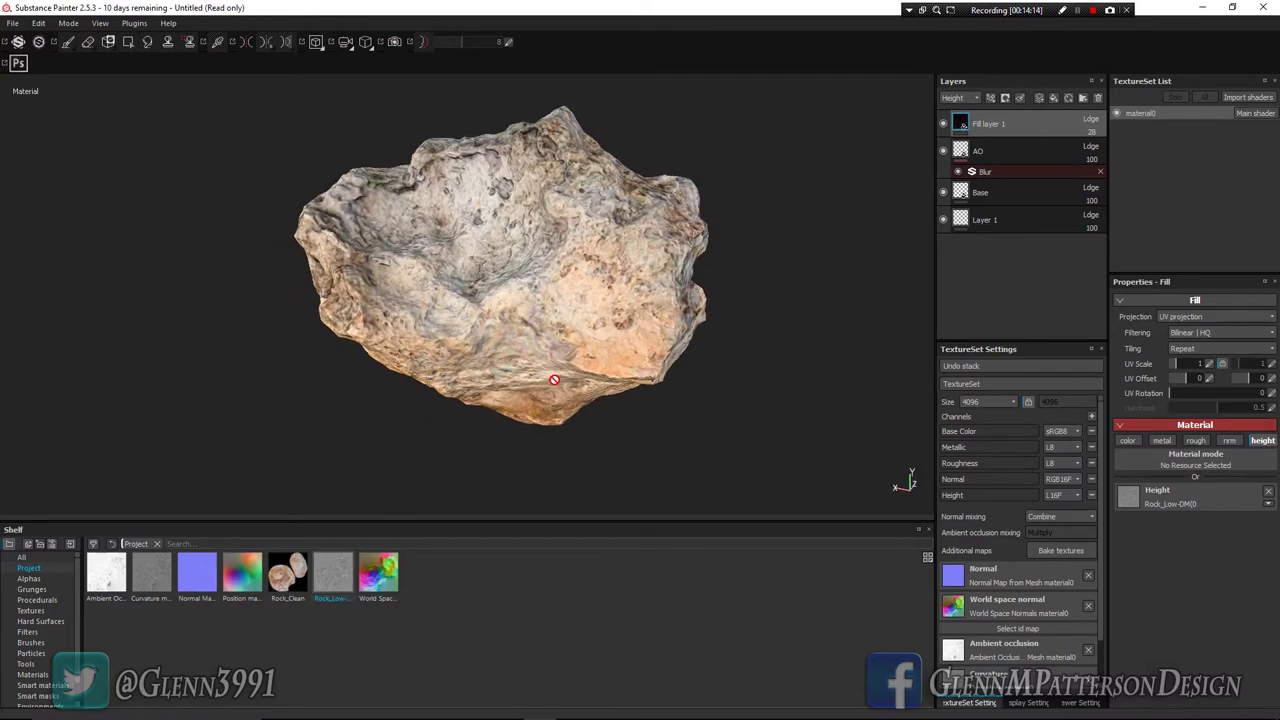
pyautogui.keyDown('alt'); pyautogui.moveTo(512, 311); pyautogui.dragTo(525, 334); pyautogui.keyUp('alt')
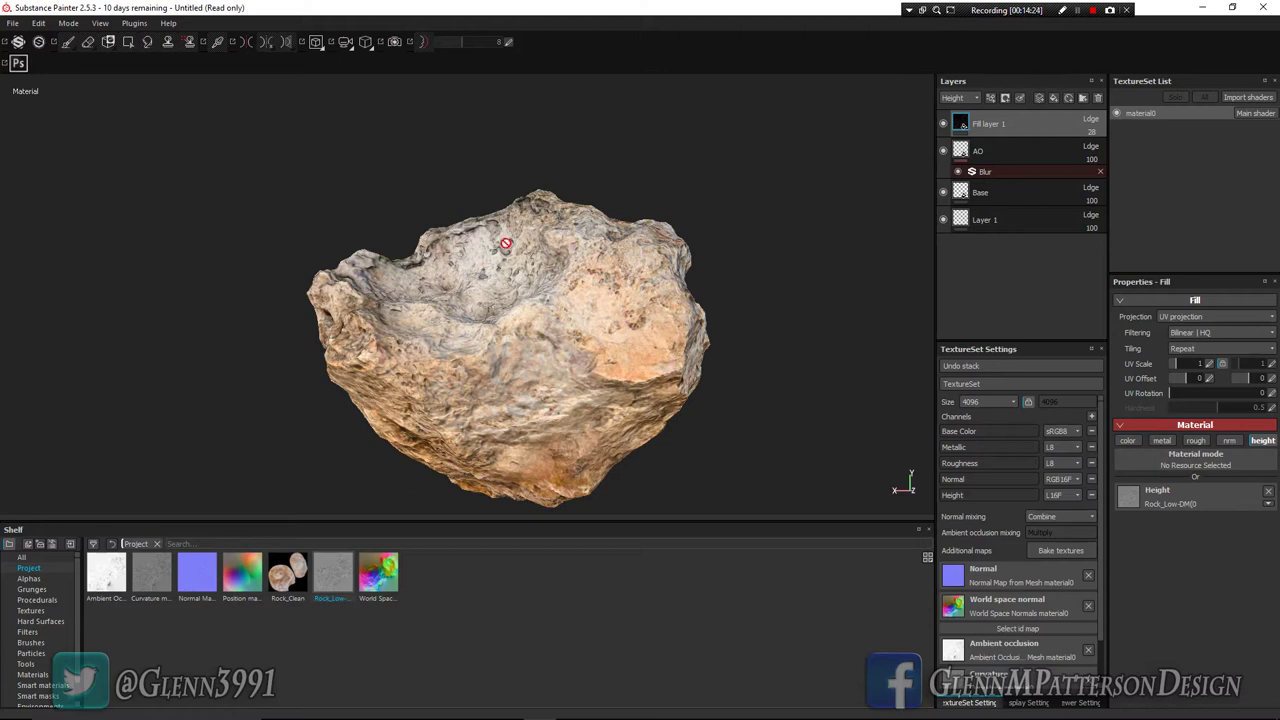
# Step: Rename the top fill layer to Height and switch the layer stack back to the Base Color channel
pyautogui.doubleClick(988, 124)
pyautogui.write('Height')
pyautogui.press('Return')
pyautogui.click(958, 98)
pyautogui.click(957, 108)
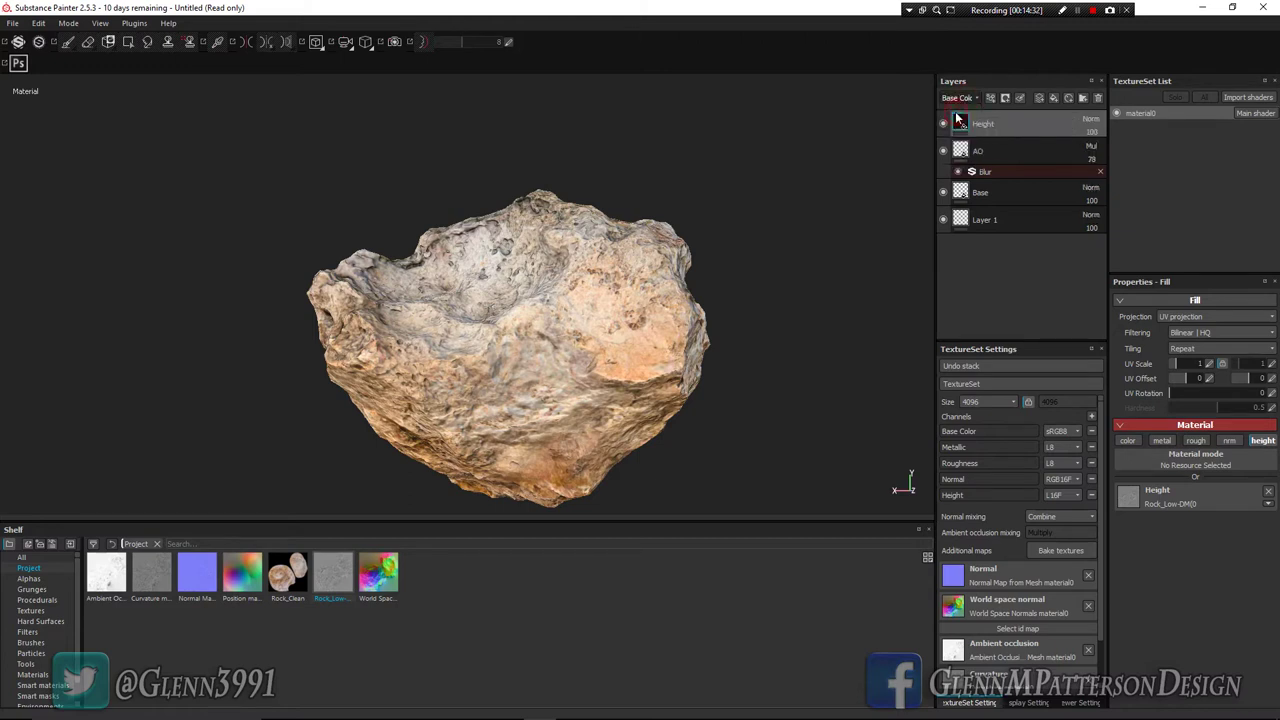
# Step: Add a fill layer above Height with only its roughness channel enabled, and check its effect on the rock
pyautogui.click(1054, 99)
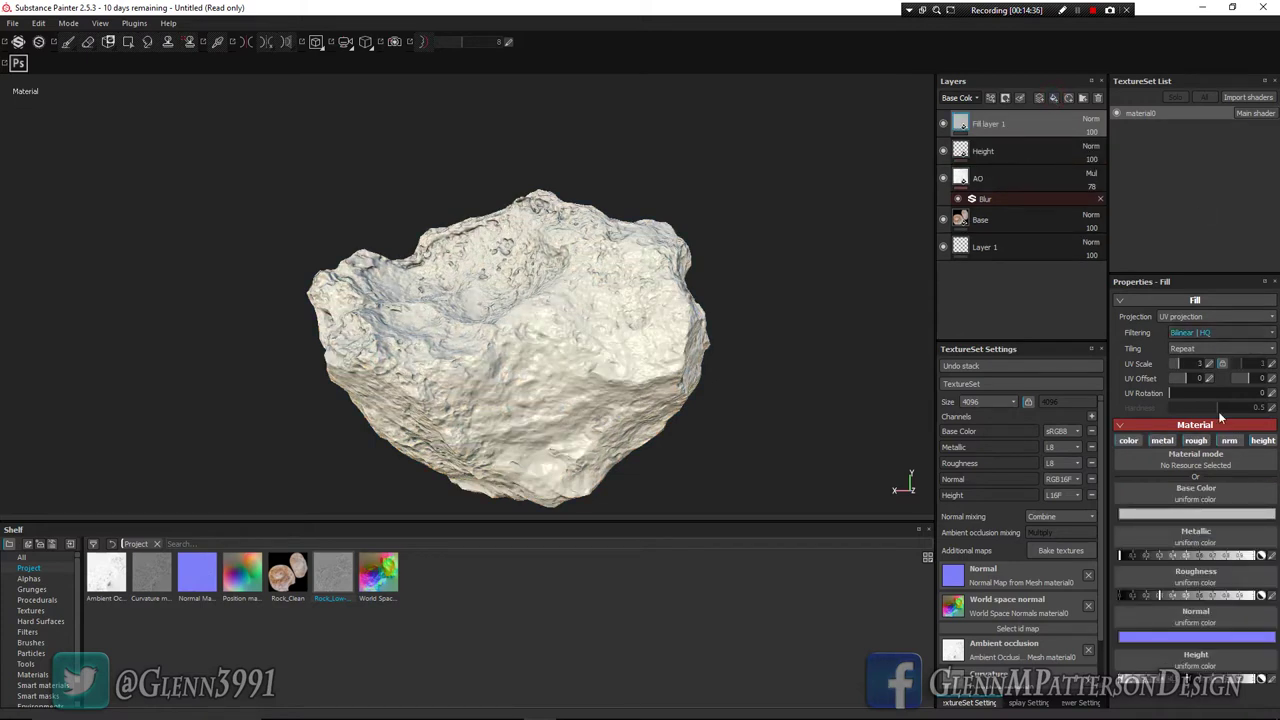
pyautogui.click(1161, 440)
pyautogui.click(1128, 440)
pyautogui.click(1229, 440)
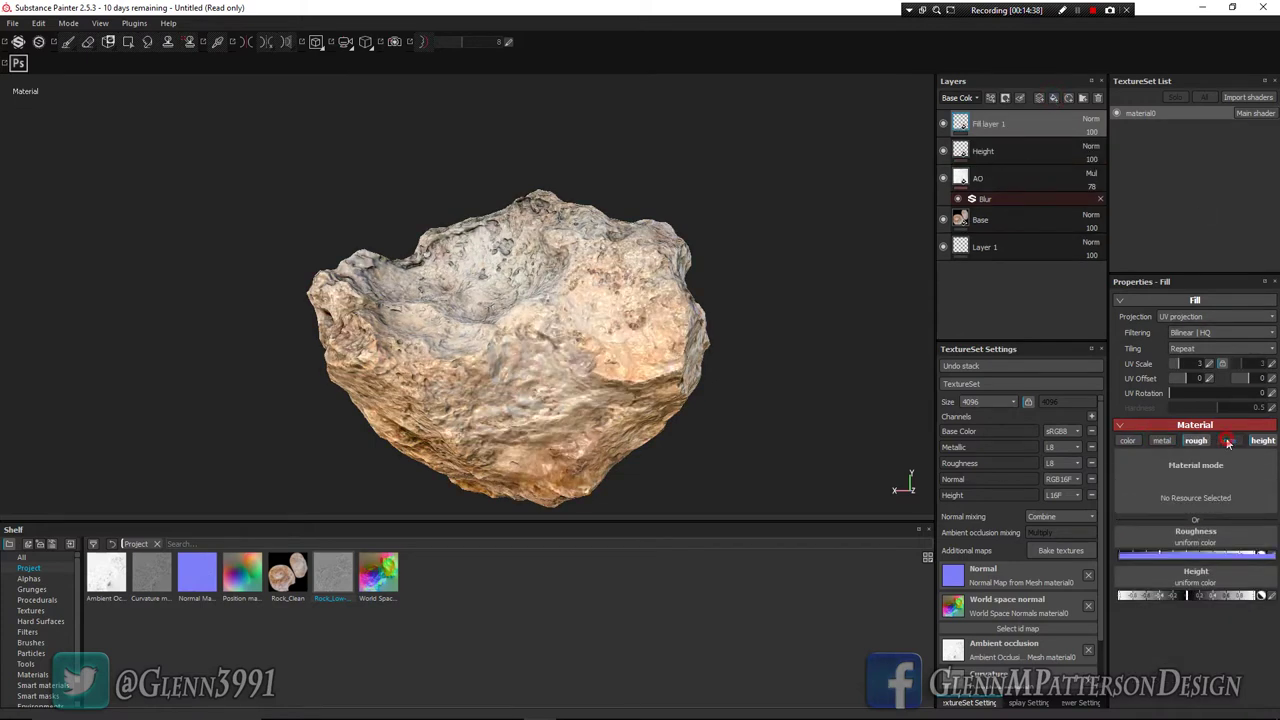
pyautogui.click(1262, 441)
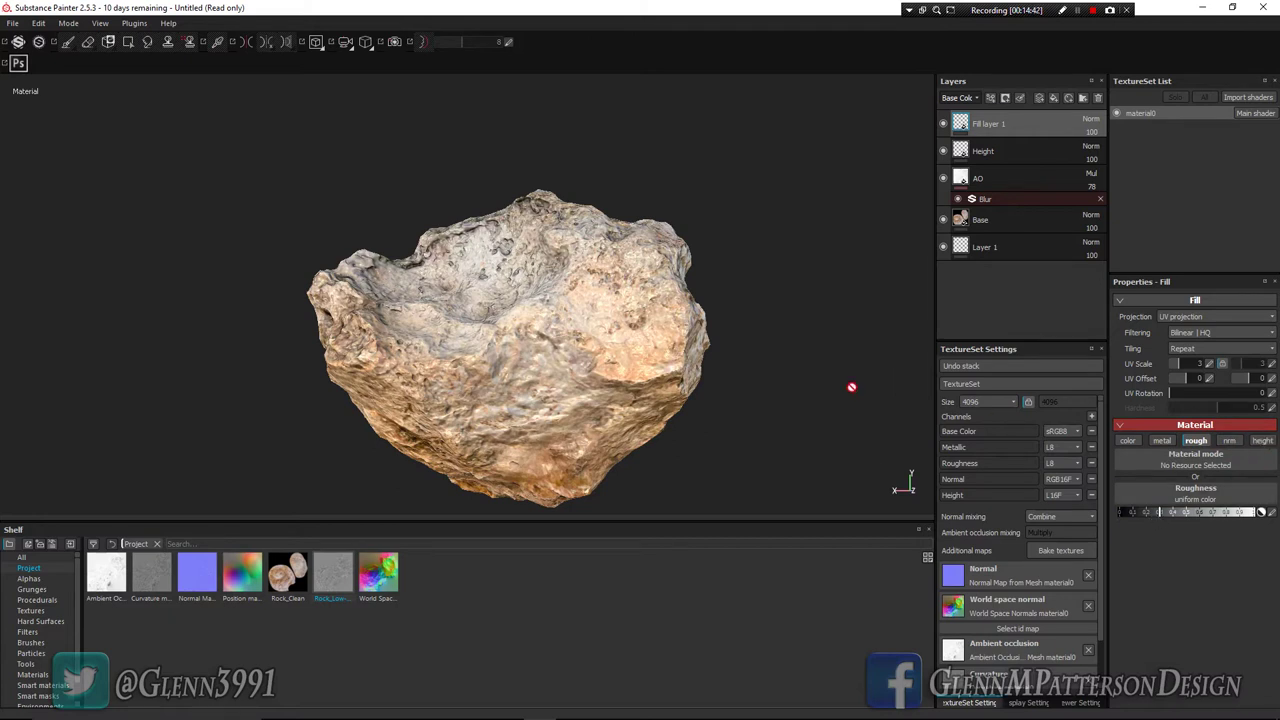
pyautogui.click(943, 124)
pyautogui.click(943, 124)
# Step: Give the roughness fill layer a black mask driven by an MG Mask Builder generator
pyautogui.rightClick(1048, 127)
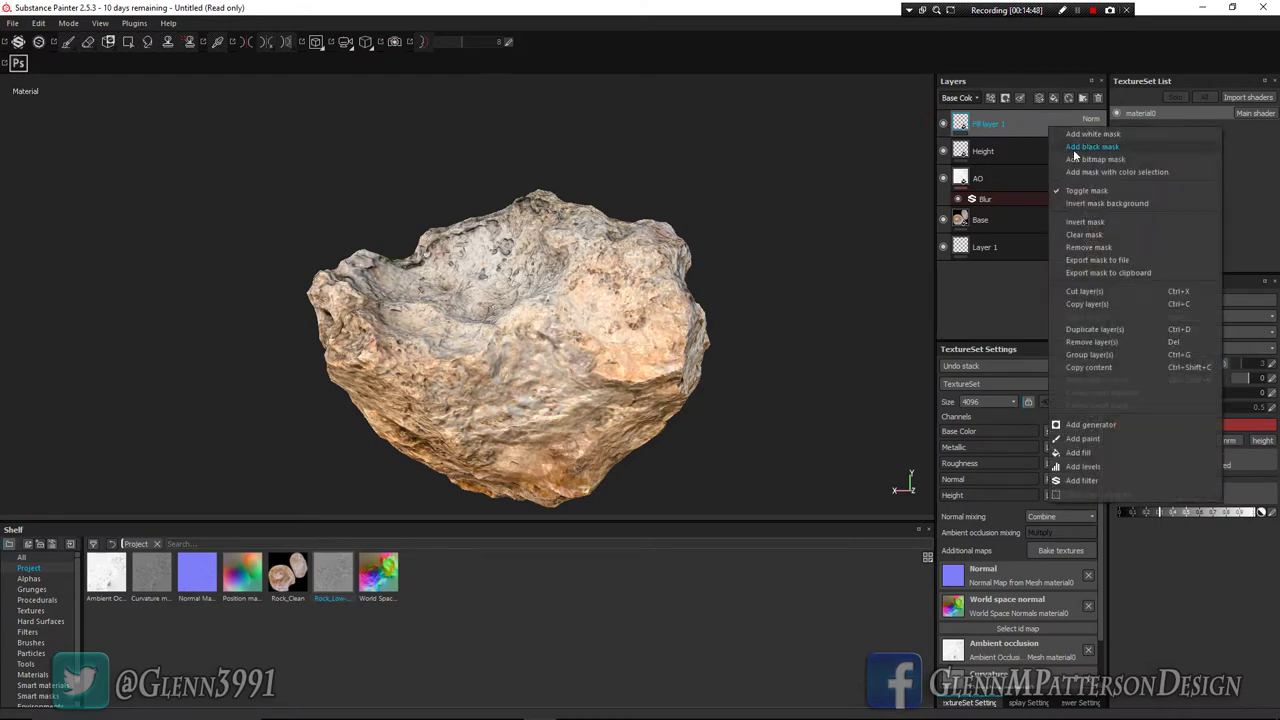
pyautogui.click(1075, 150)
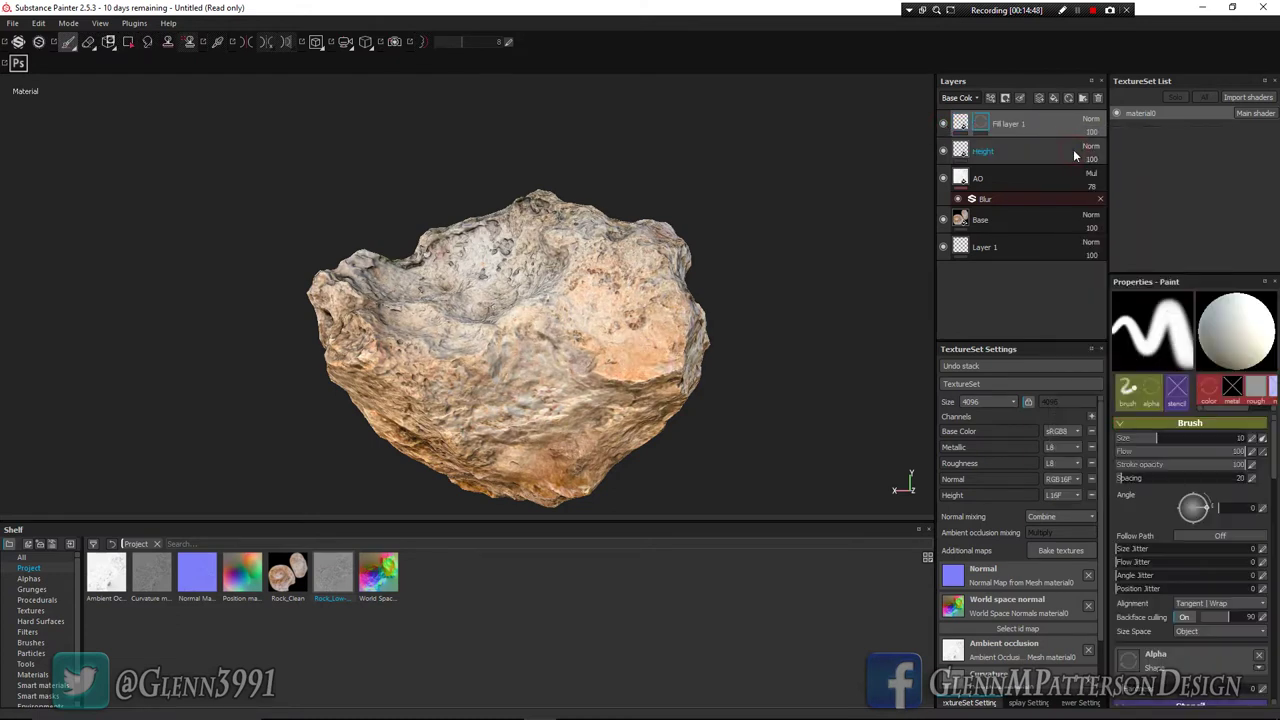
pyautogui.rightClick(979, 121)
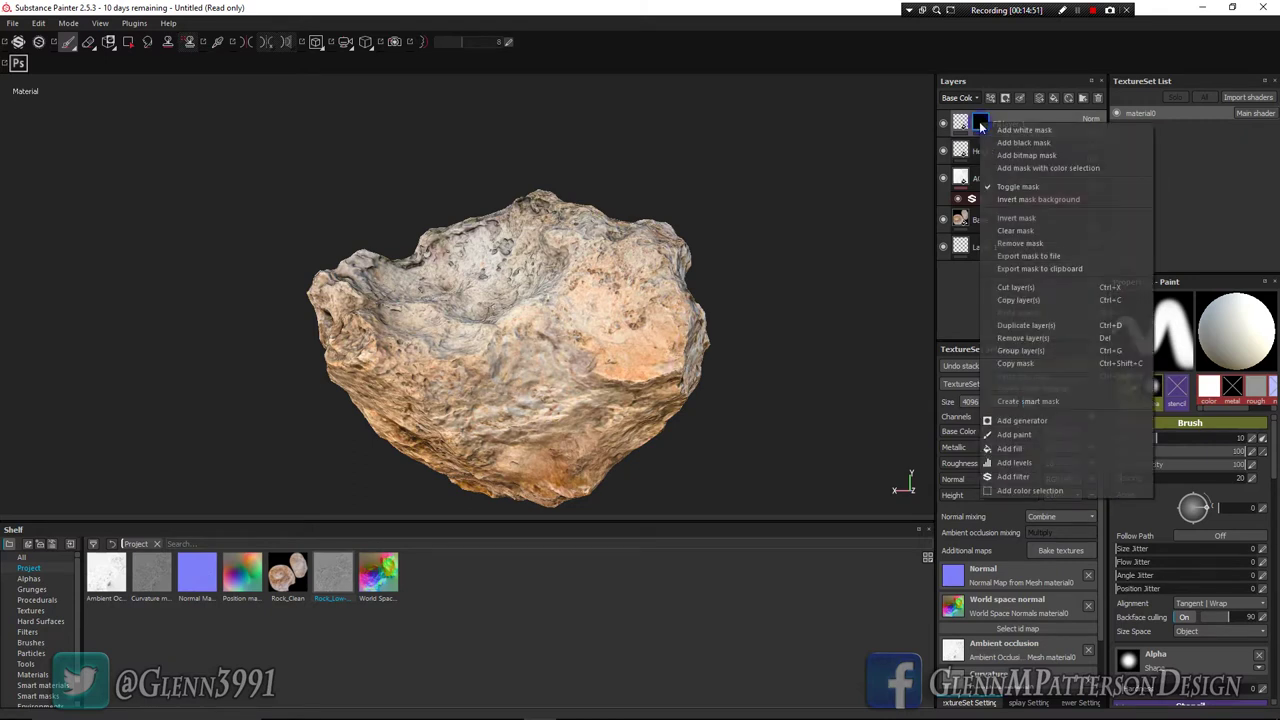
pyautogui.click(1036, 422)
pyautogui.click(1190, 318)
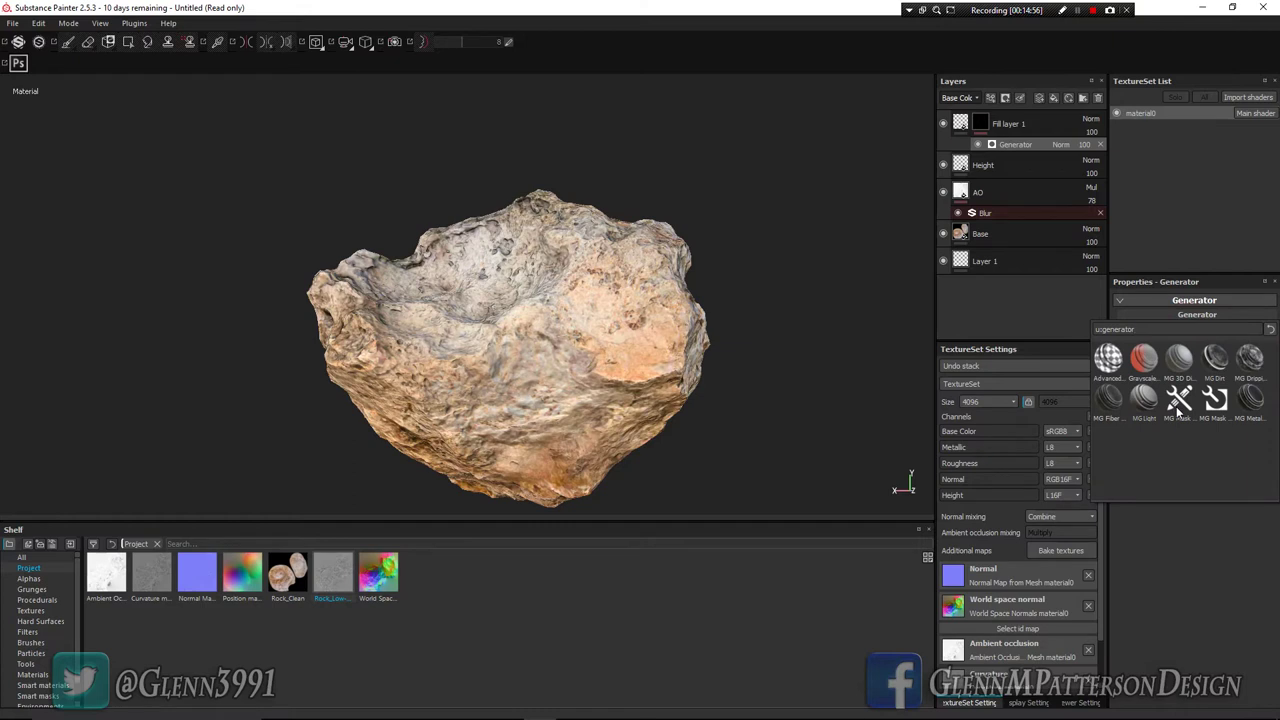
pyautogui.click(1178, 400)
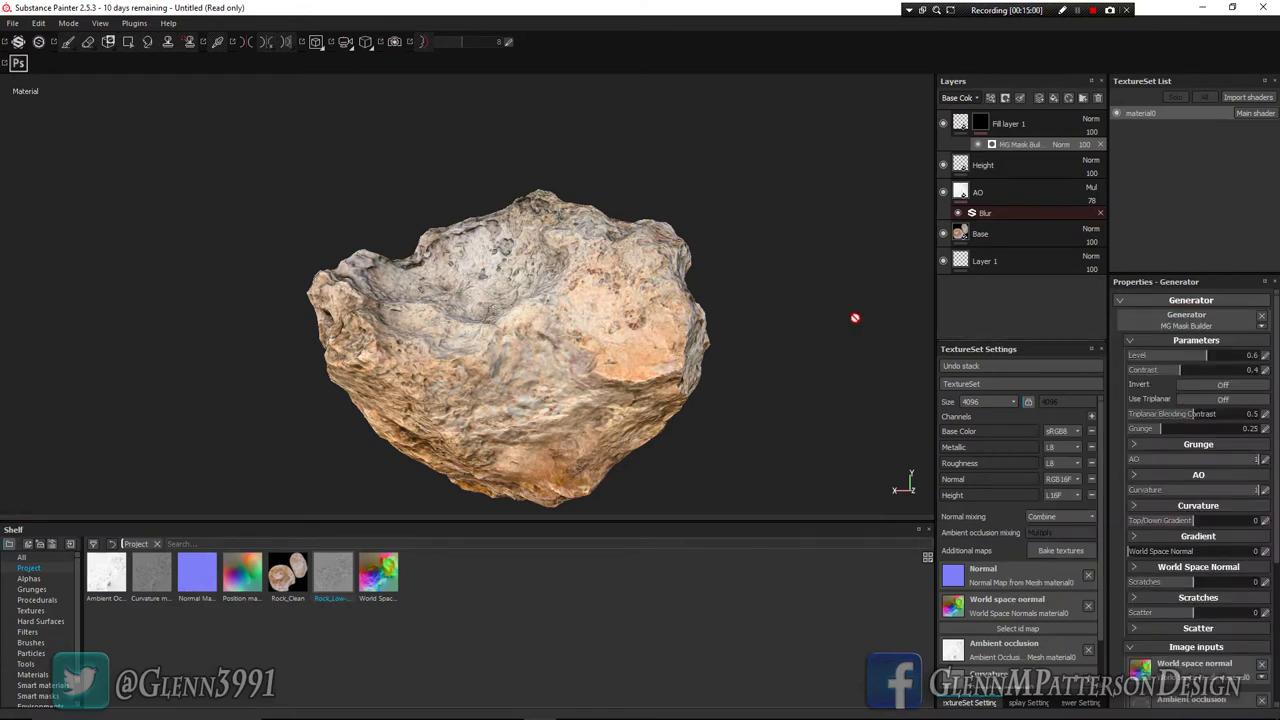
# Step: Examine the rock up close and display the roughness layer's generated mask on the model
pyautogui.scroll(3, 603, 303)
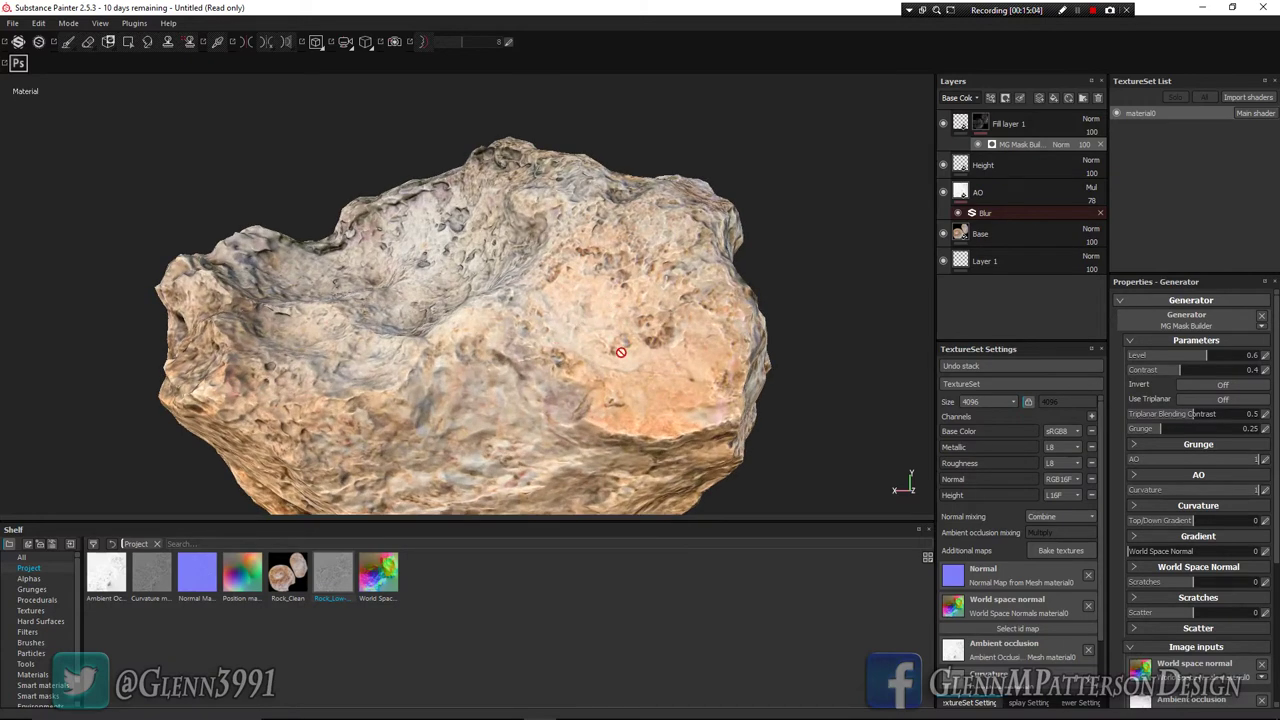
pyautogui.moveTo(711, 372)
pyautogui.keyDown('shift'); pyautogui.mouseDown(button='right')
pyautogui.moveTo(666, 359)
pyautogui.moveTo(718, 356)
pyautogui.mouseUp(button='right'); pyautogui.keyUp('shift')
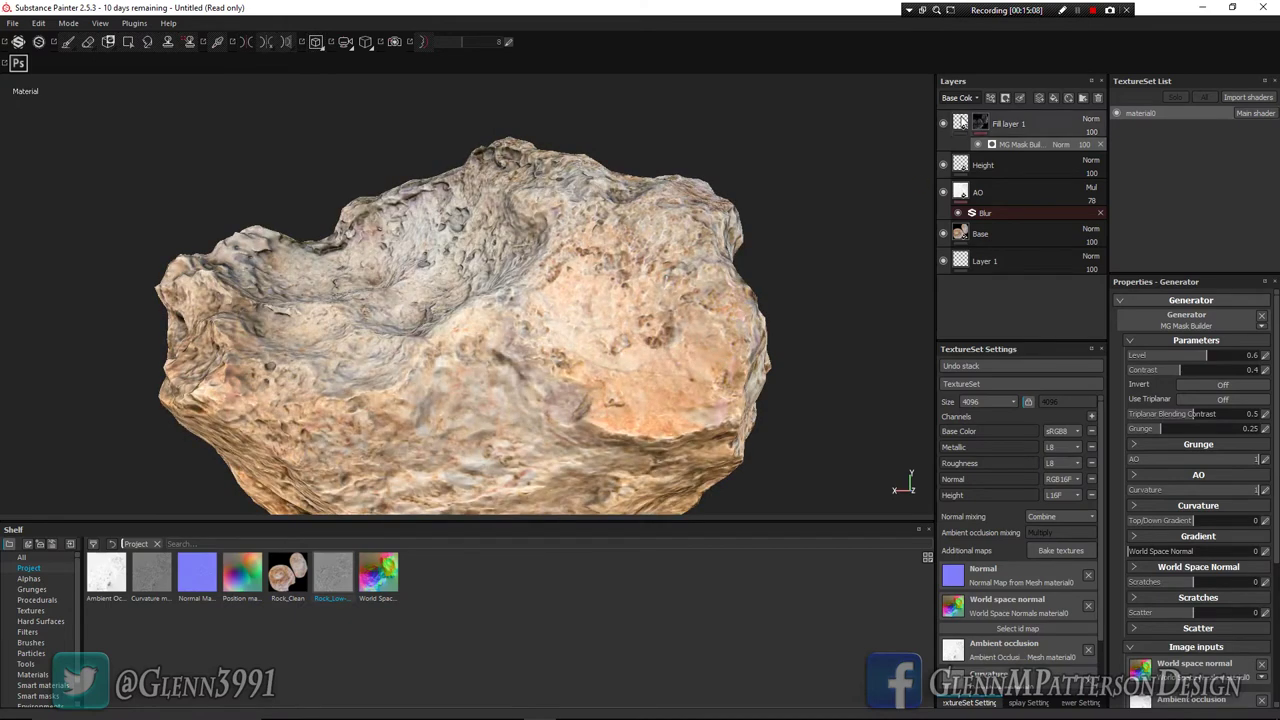
pyautogui.moveTo(983, 123)
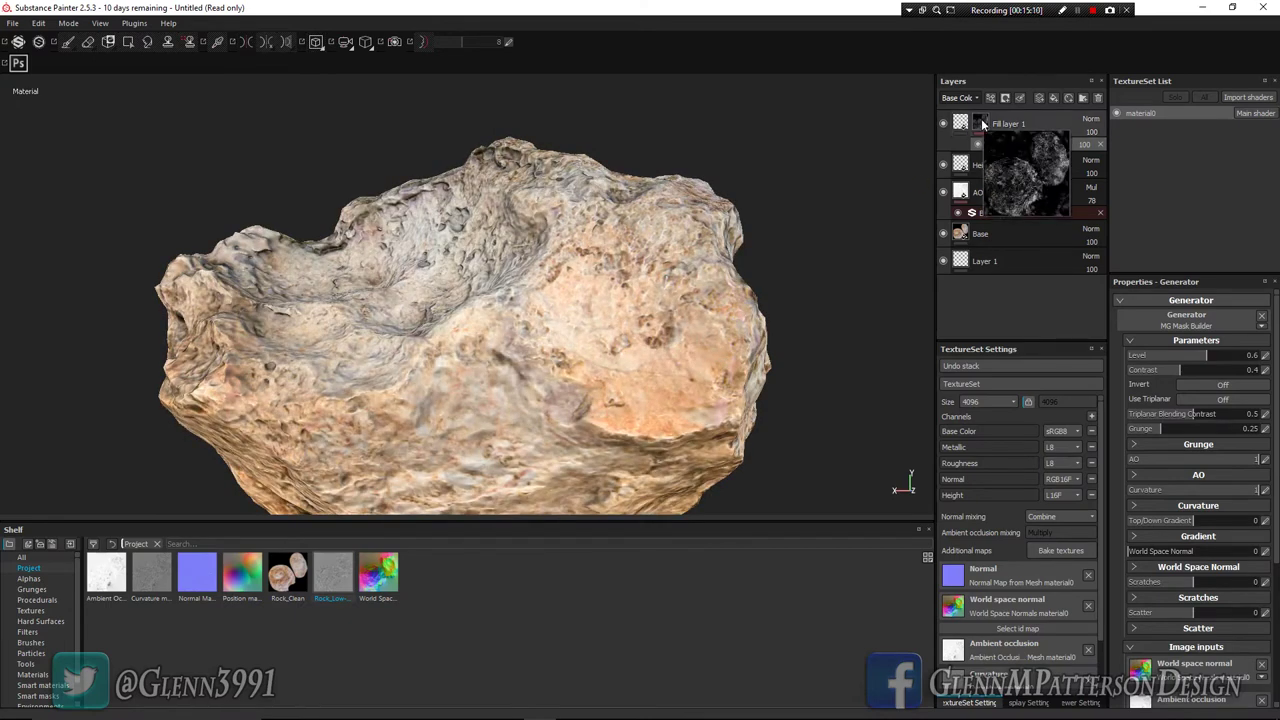
pyautogui.keyDown('alt'); pyautogui.click(983, 123); pyautogui.keyUp('alt')
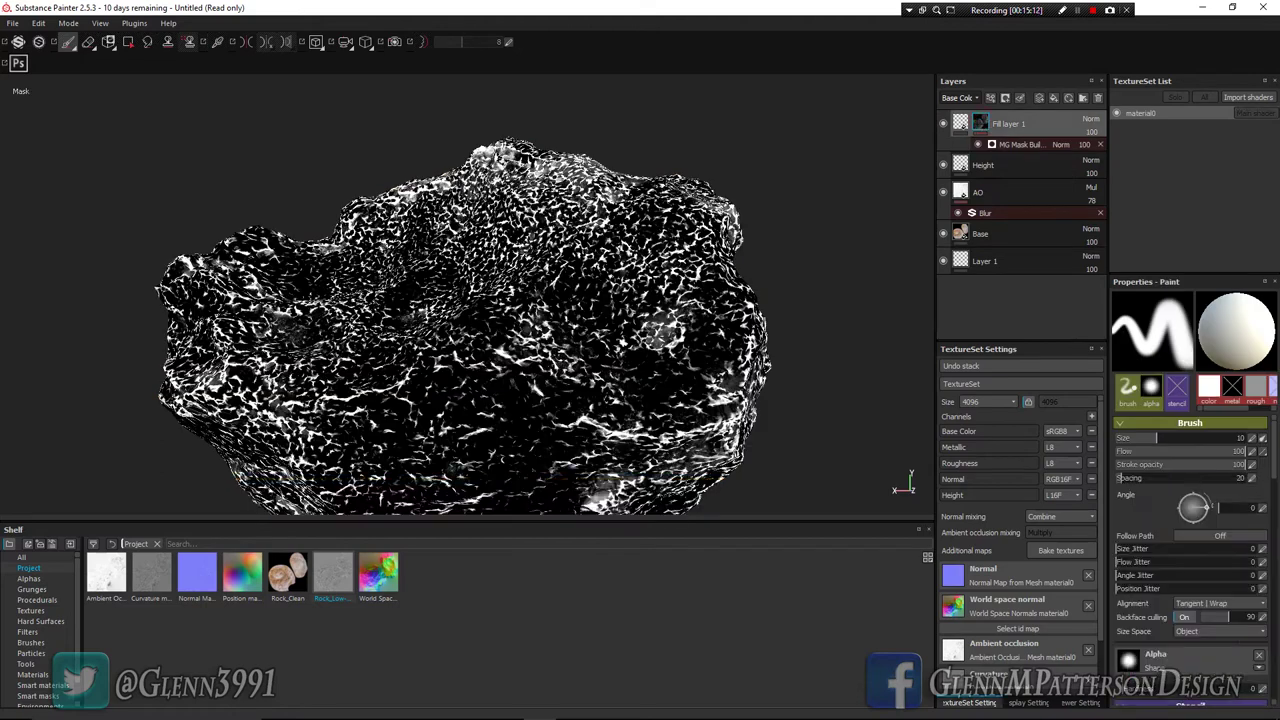
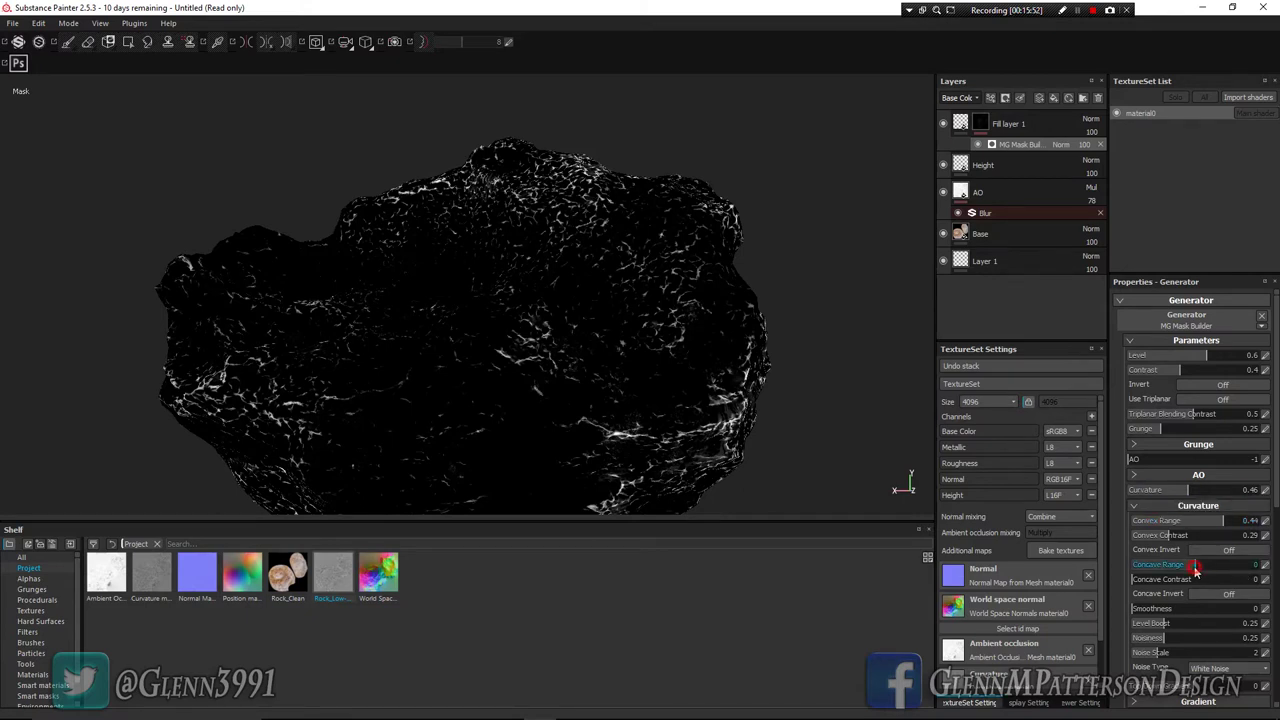
# Step: Set the mask generator's curvature Concave Range to 0.36 and check the mask across the rock
pyautogui.moveTo(1196, 568); pyautogui.dragTo(1224, 571)
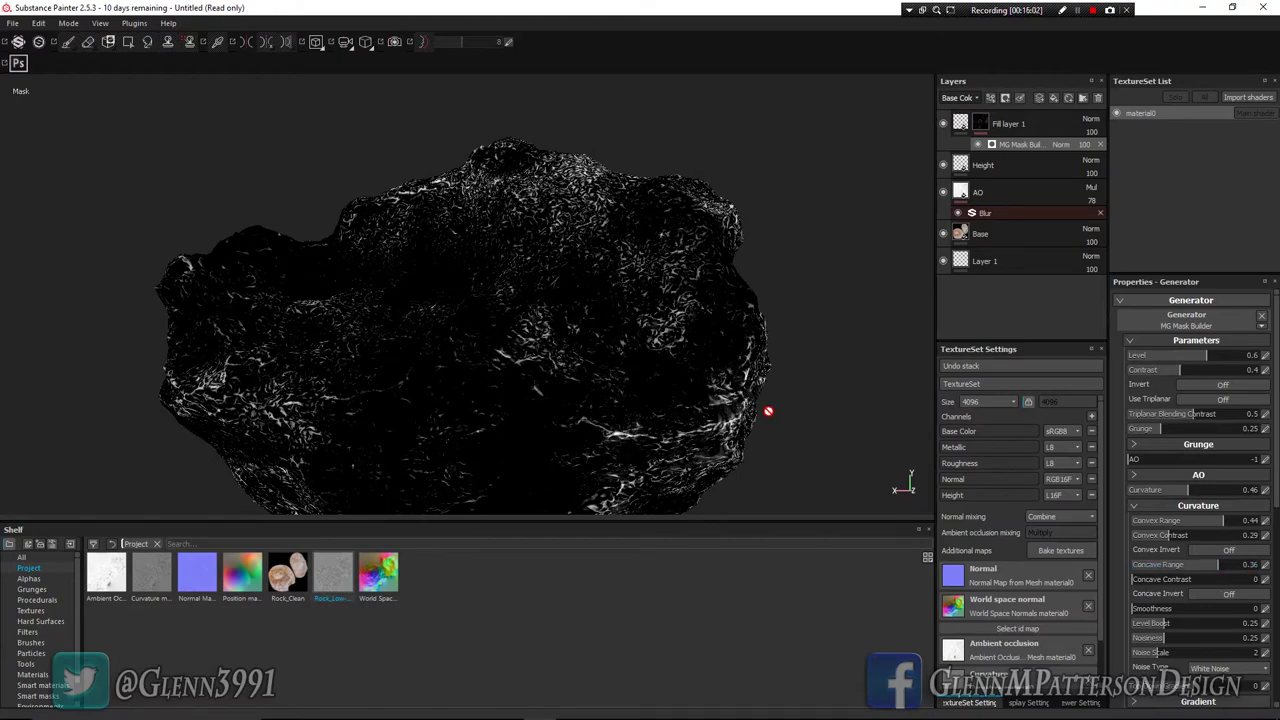
pyautogui.keyDown('alt'); pyautogui.moveTo(768, 410); pyautogui.dragTo(526, 360); pyautogui.keyUp('alt')
pyautogui.scroll(-3, 520, 357)
pyautogui.keyDown('alt'); pyautogui.moveTo(517, 354); pyautogui.dragTo(553, 322, button='middle'); pyautogui.keyUp('alt')
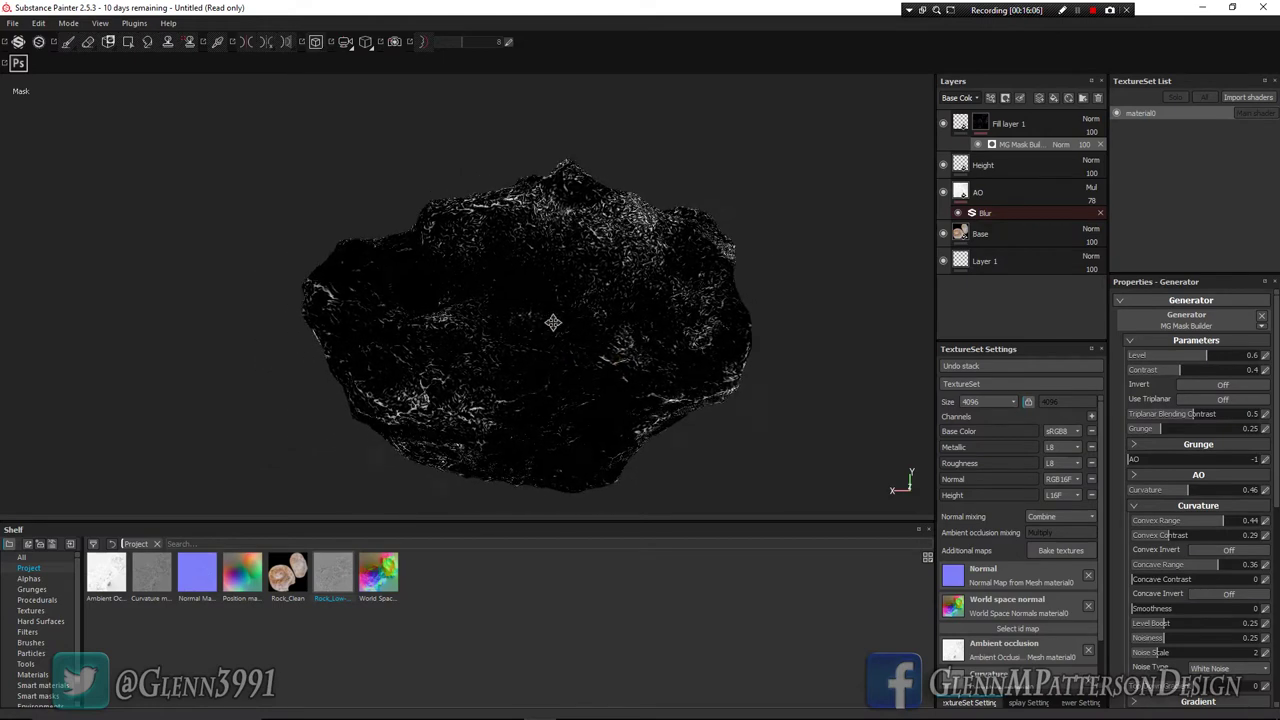
# Step: Return to the full material view and compare the rock with the roughness fill layer hidden and shown
pyautogui.moveTo(553, 322)
pyautogui.keyDown('alt'); pyautogui.mouseDown()
pyautogui.moveTo(523, 357)
pyautogui.moveTo(614, 257)
pyautogui.moveTo(517, 331)
pyautogui.moveTo(554, 336)
pyautogui.mouseUp(); pyautogui.keyUp('alt')
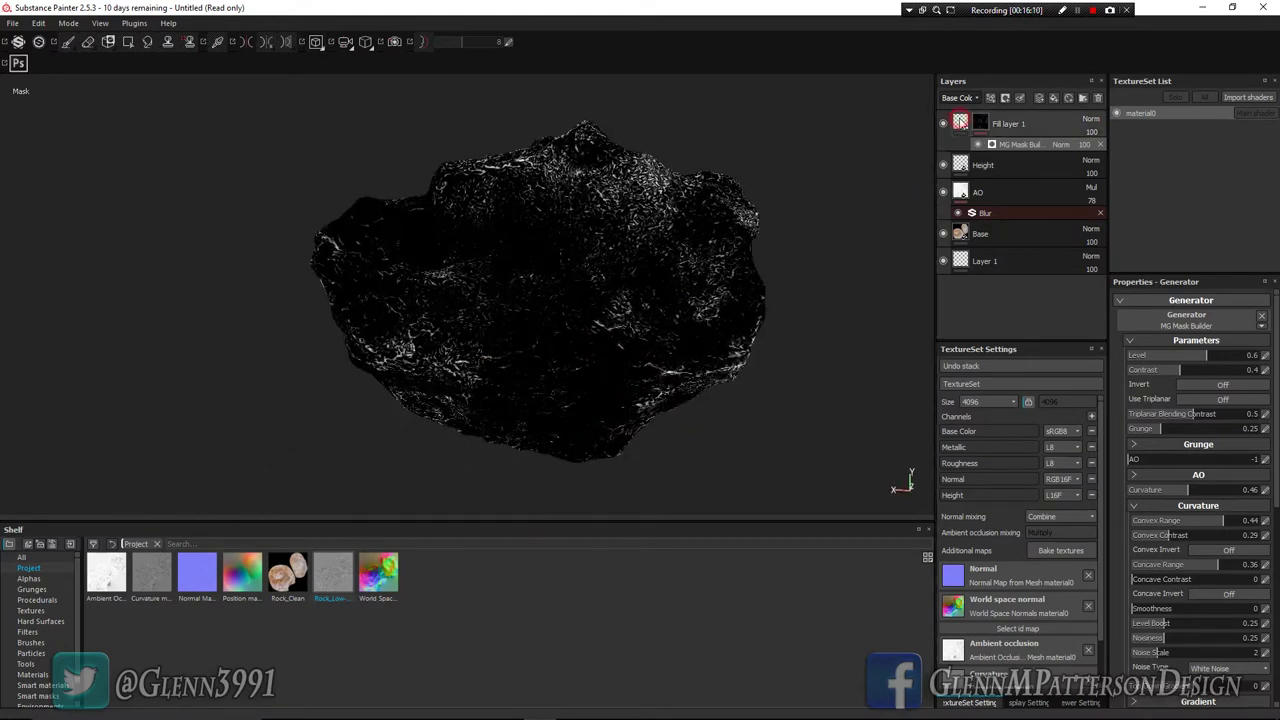
pyautogui.click(1045, 125)
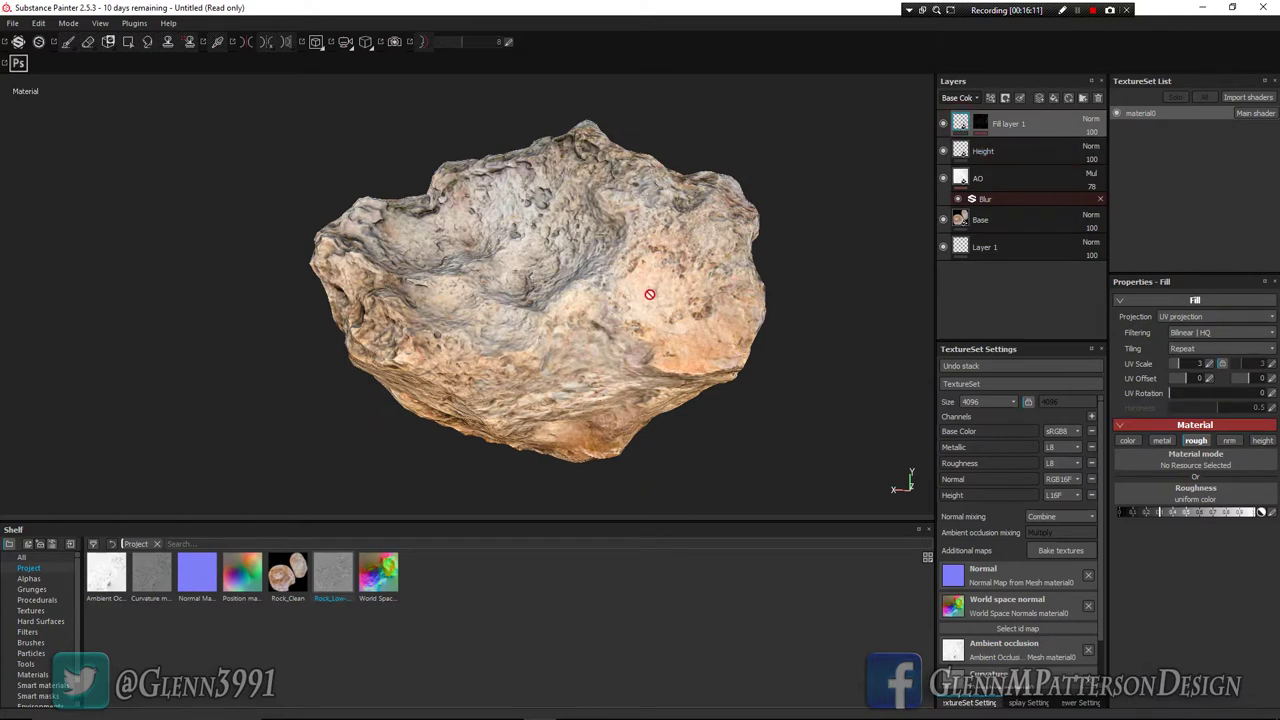
pyautogui.click(943, 124)
pyautogui.click(944, 124)
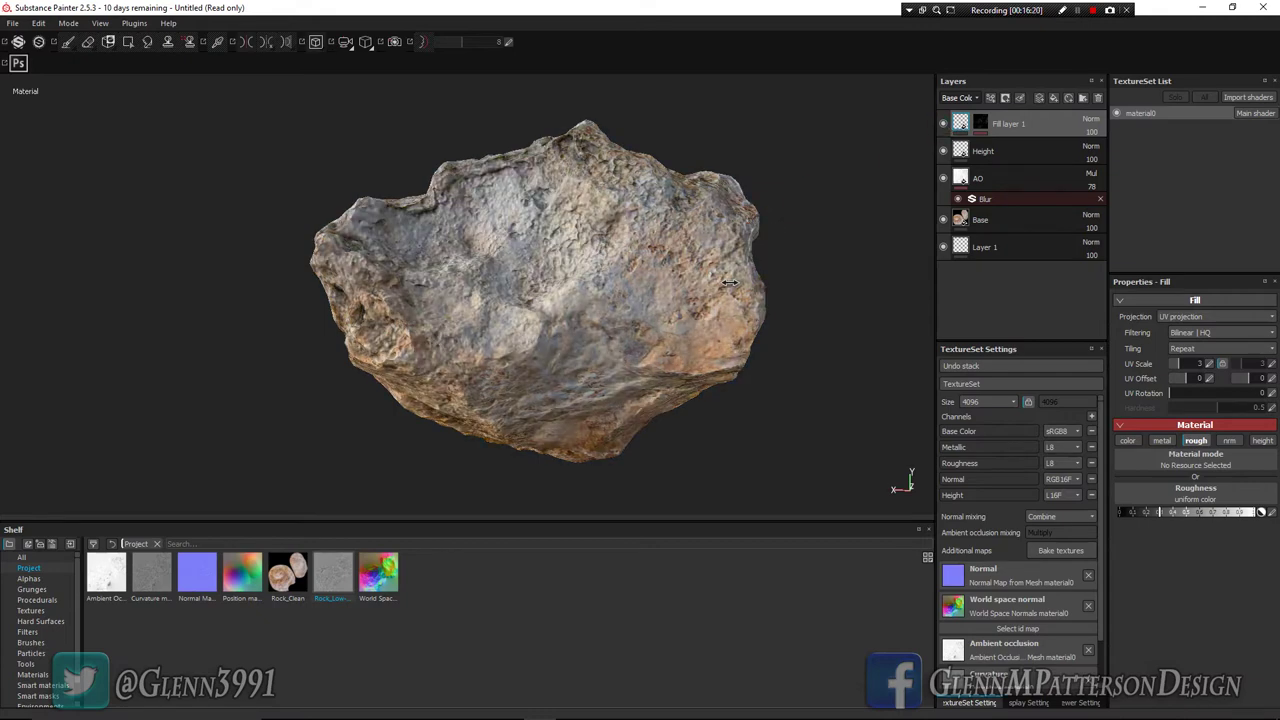
# Step: Lower the fill layer's uniform roughness value and check the rock's shine under rotated lighting
pyautogui.click(943, 124)
pyautogui.click(1138, 511)
pyautogui.keyDown('shift'); pyautogui.moveTo(758, 400); pyautogui.dragTo(714, 392, button='right'); pyautogui.keyUp('shift')
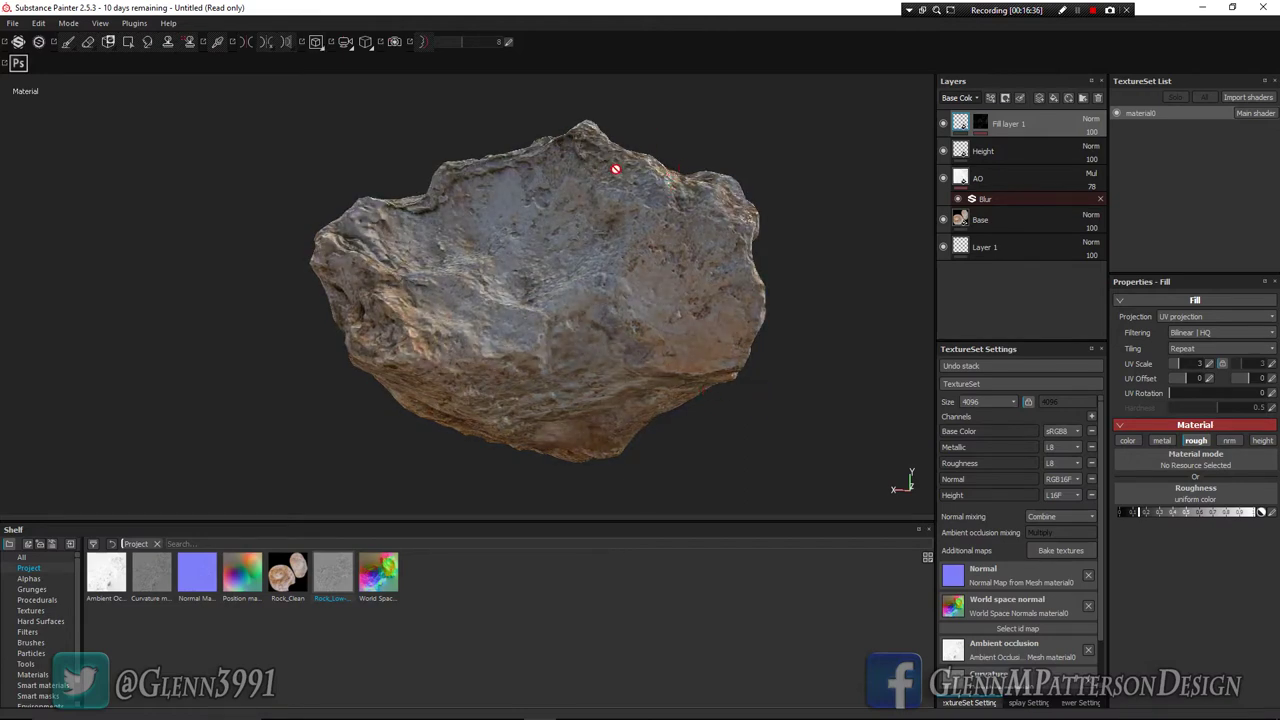
pyautogui.keyDown('shift'); pyautogui.moveTo(720, 423); pyautogui.dragTo(712, 425, button='right'); pyautogui.keyUp('shift')
pyautogui.keyDown('alt'); pyautogui.moveTo(712, 425); pyautogui.dragTo(660, 340); pyautogui.keyUp('alt')
# Step: Display the fill layer's mask on the model and set its MG Mask Builder Grunge to 0.39
pyautogui.click(982, 126)
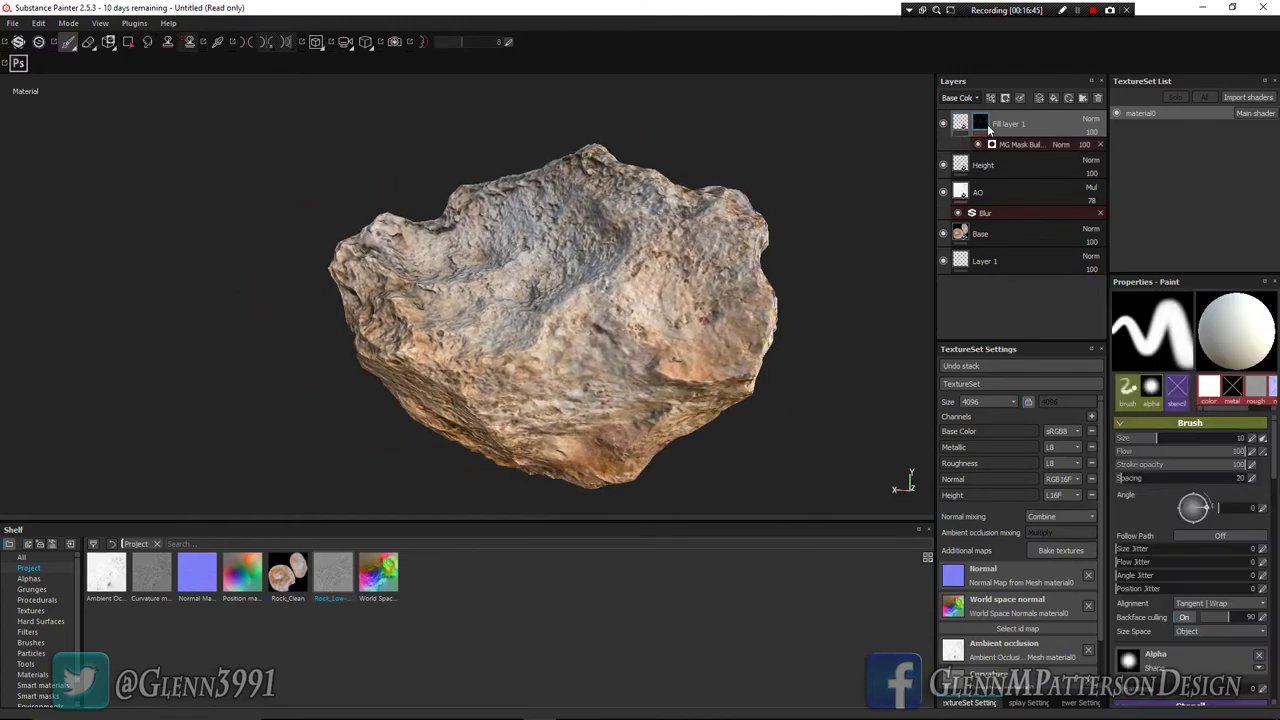
pyautogui.keyDown('alt'); pyautogui.click(984, 124); pyautogui.keyUp('alt')
pyautogui.click(1021, 144)
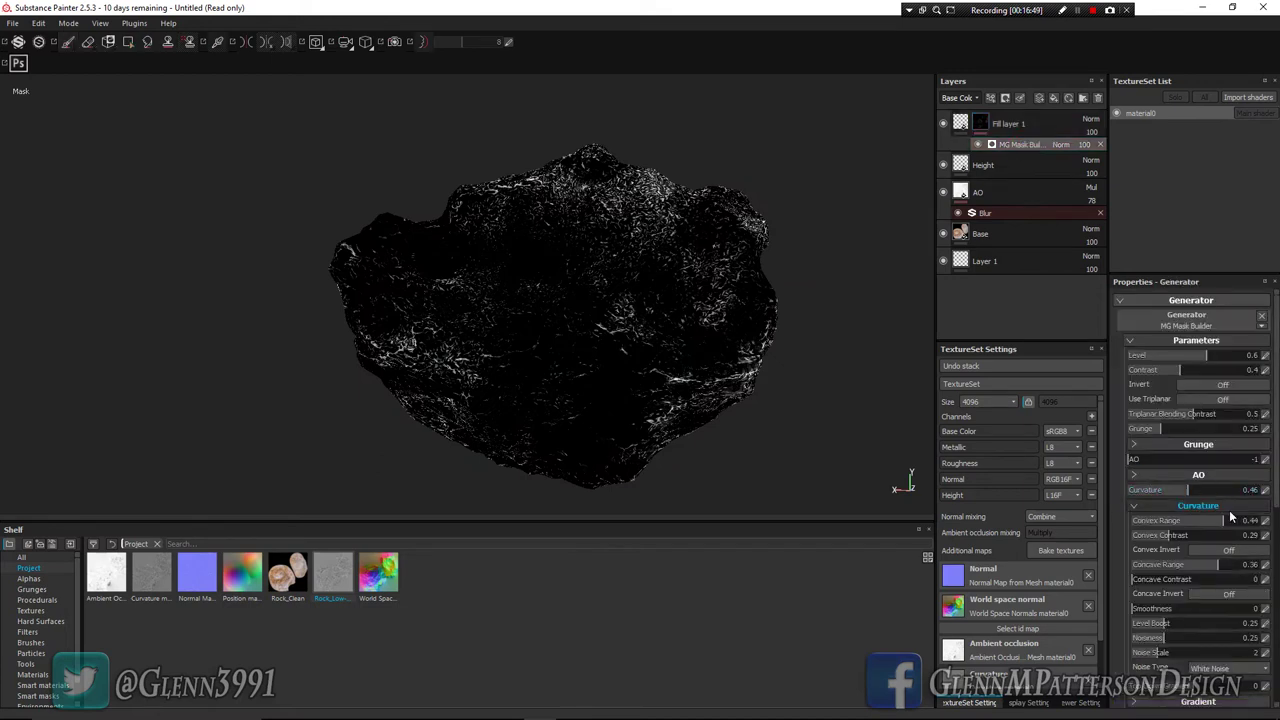
pyautogui.click(1180, 434)
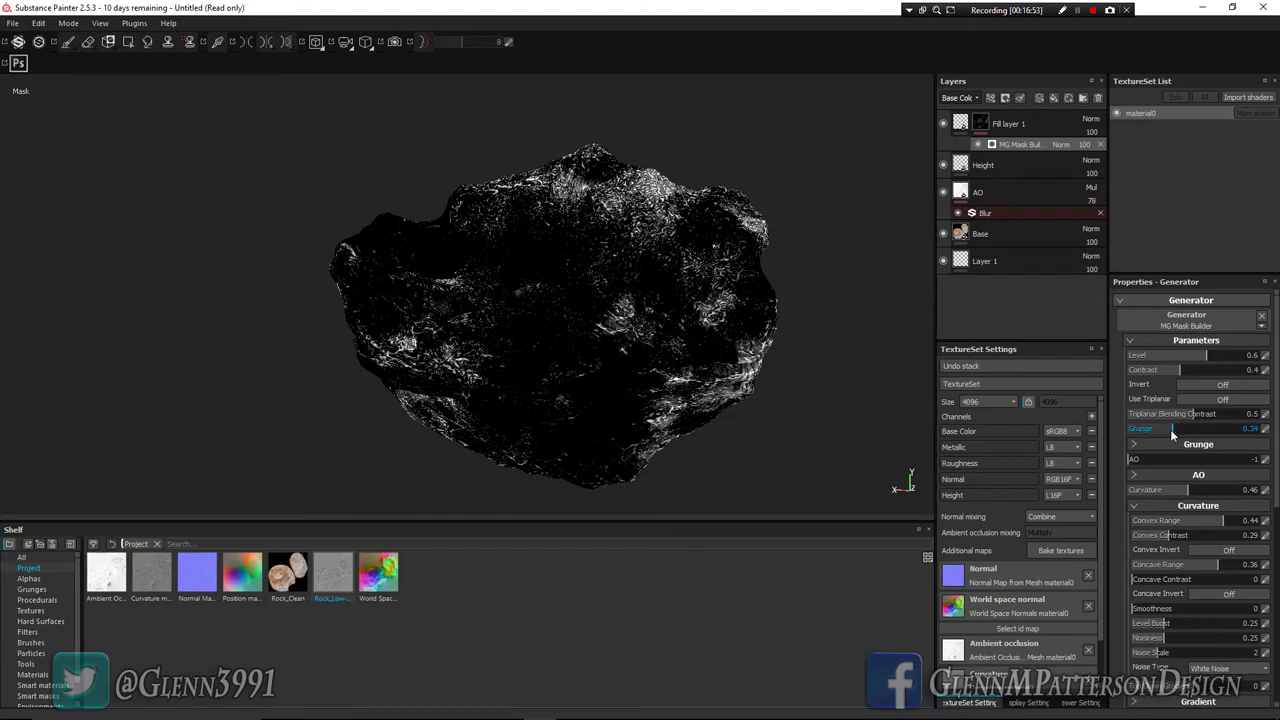
pyautogui.moveTo(1173, 433); pyautogui.dragTo(1176, 433)
# Step: Add a Blur filter above the mask generator with intensity 0.7 and Blur Wrap on
pyautogui.rightClick(1031, 149)
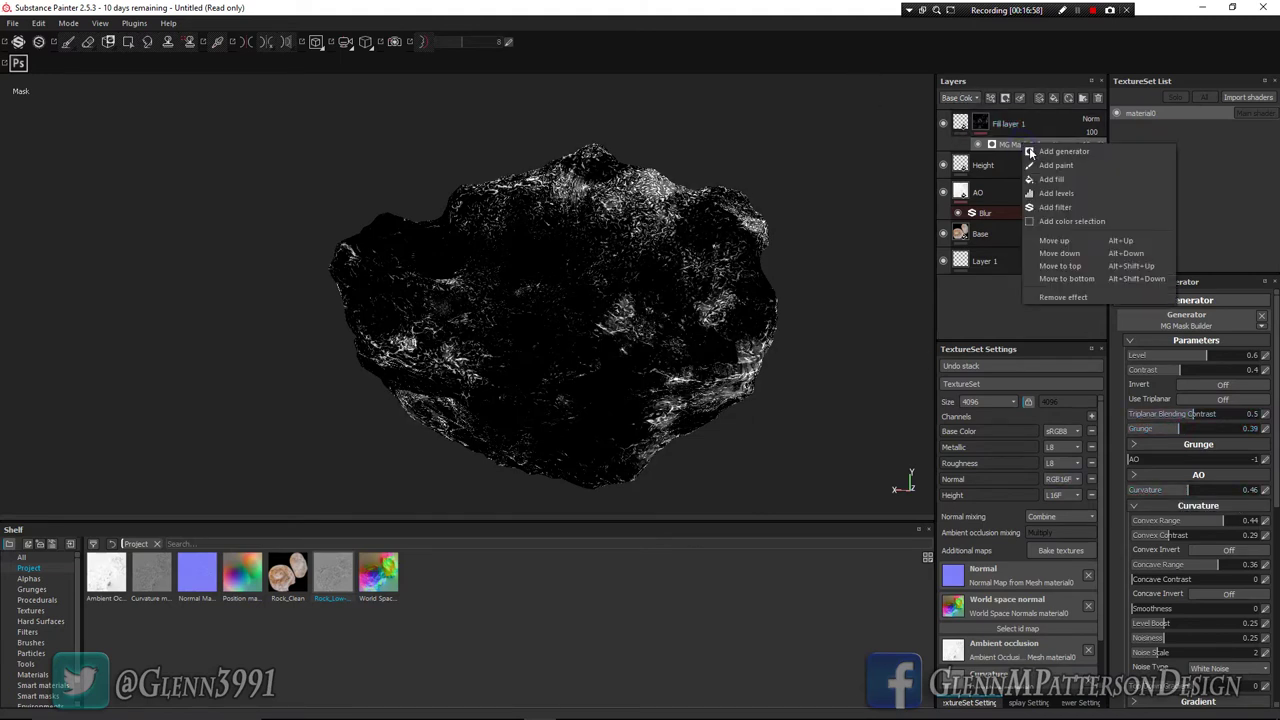
pyautogui.click(1045, 208)
pyautogui.click(1189, 316)
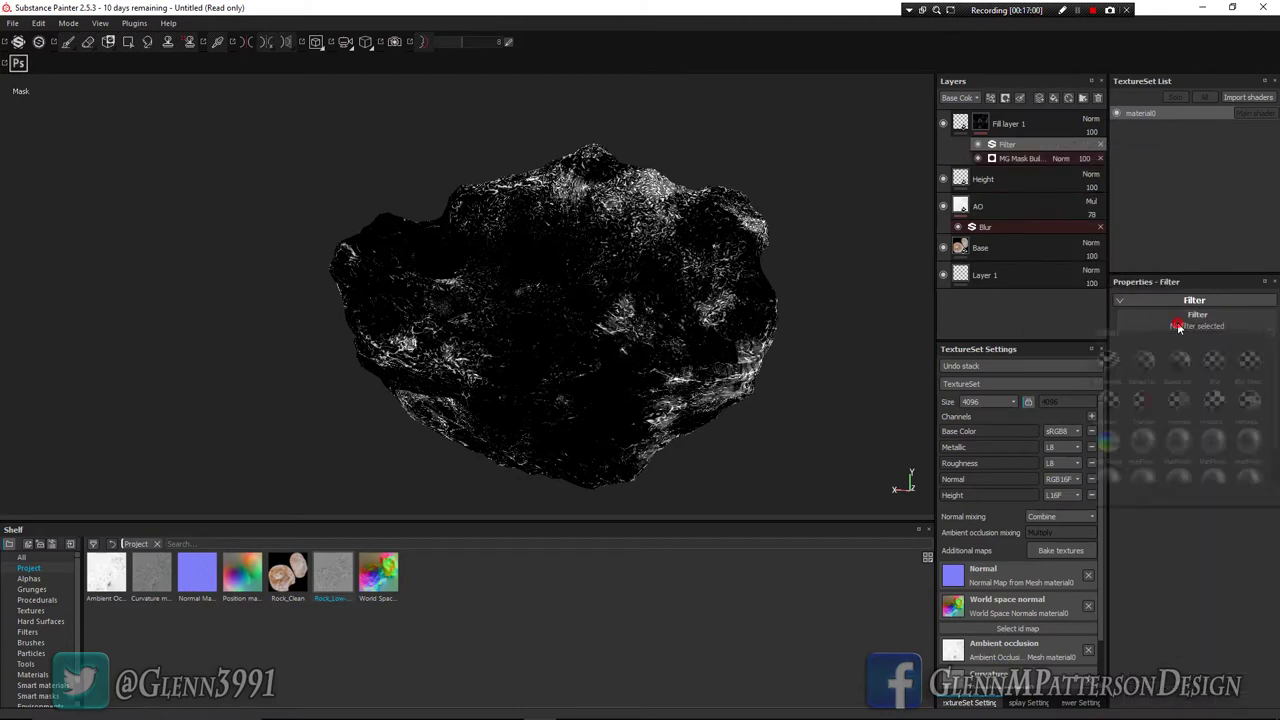
pyautogui.click(1214, 365)
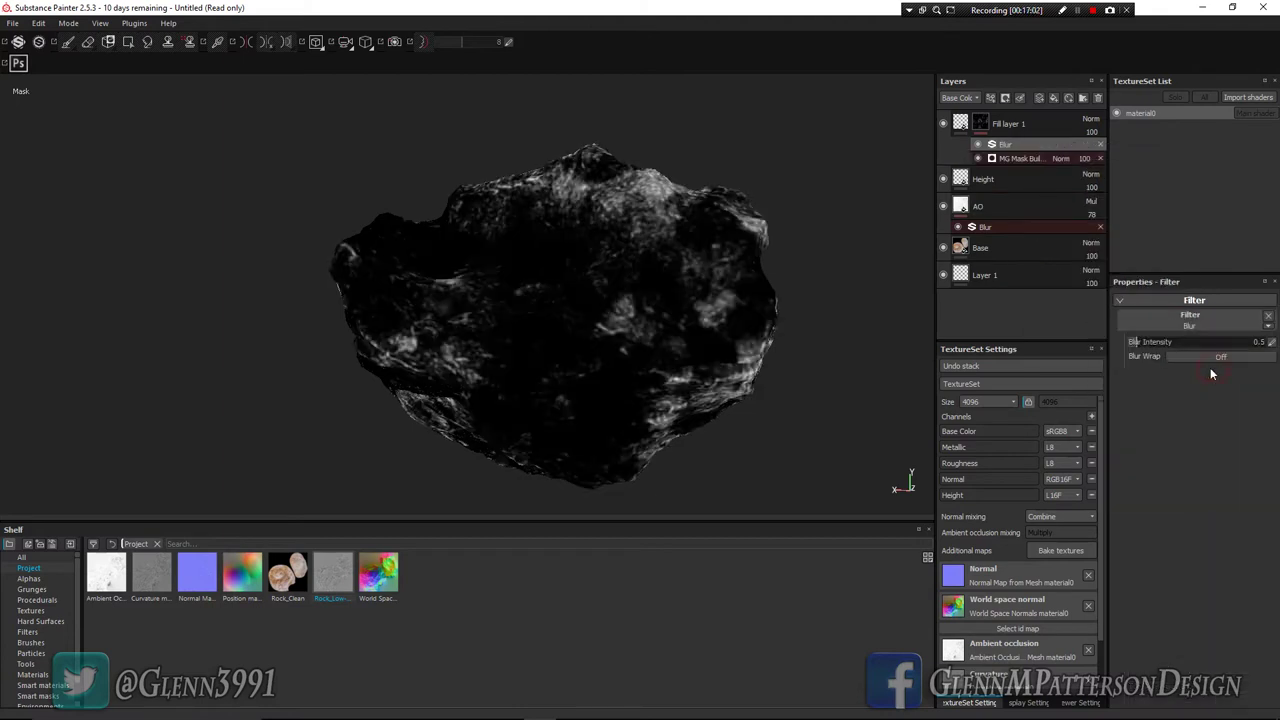
pyautogui.click(1133, 346)
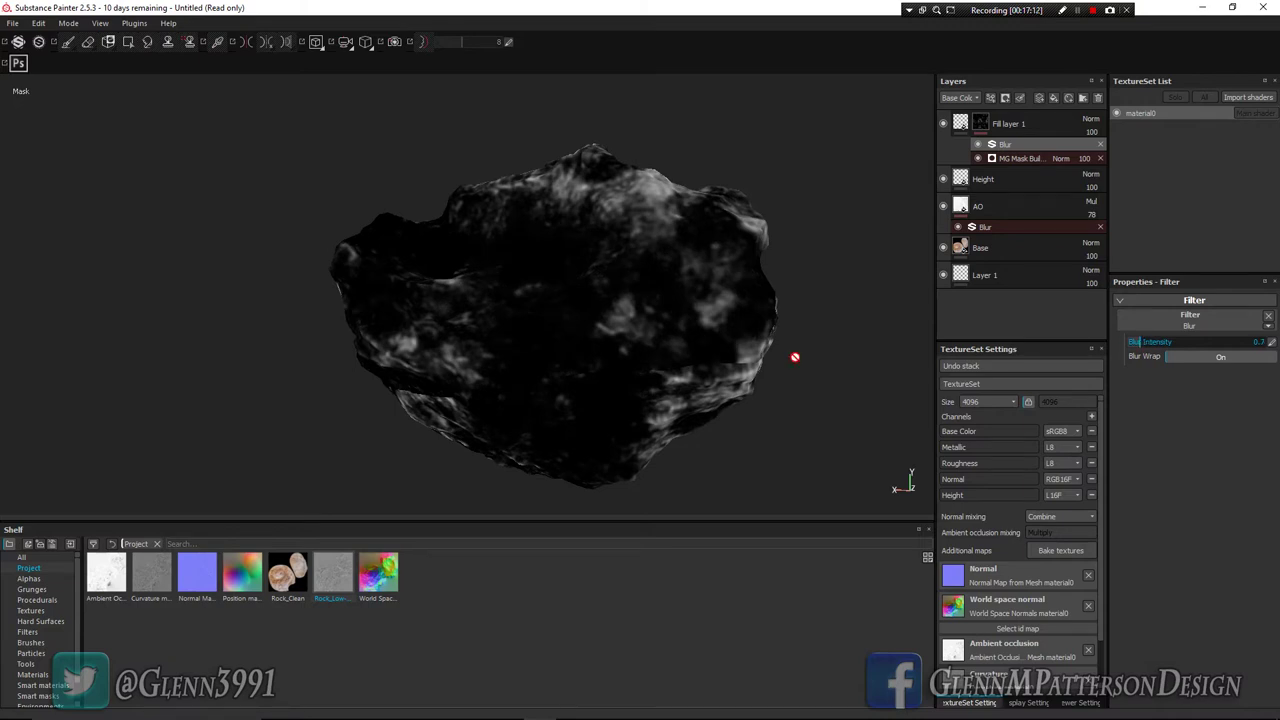
# Step: Show the full material again and examine the blurred roughness mask's effect on the rock from several angles
pyautogui.click(961, 123)
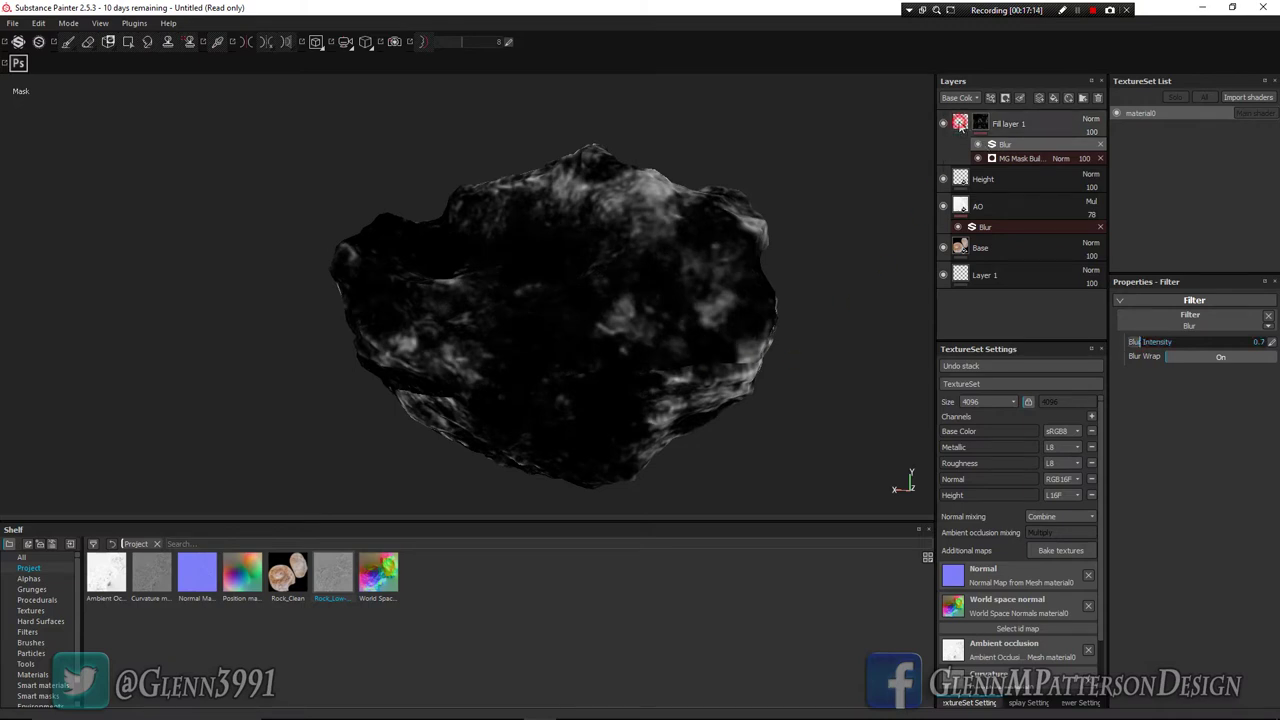
pyautogui.keyDown('shift'); pyautogui.moveTo(765, 357); pyautogui.dragTo(632, 342, button='right'); pyautogui.keyUp('shift')
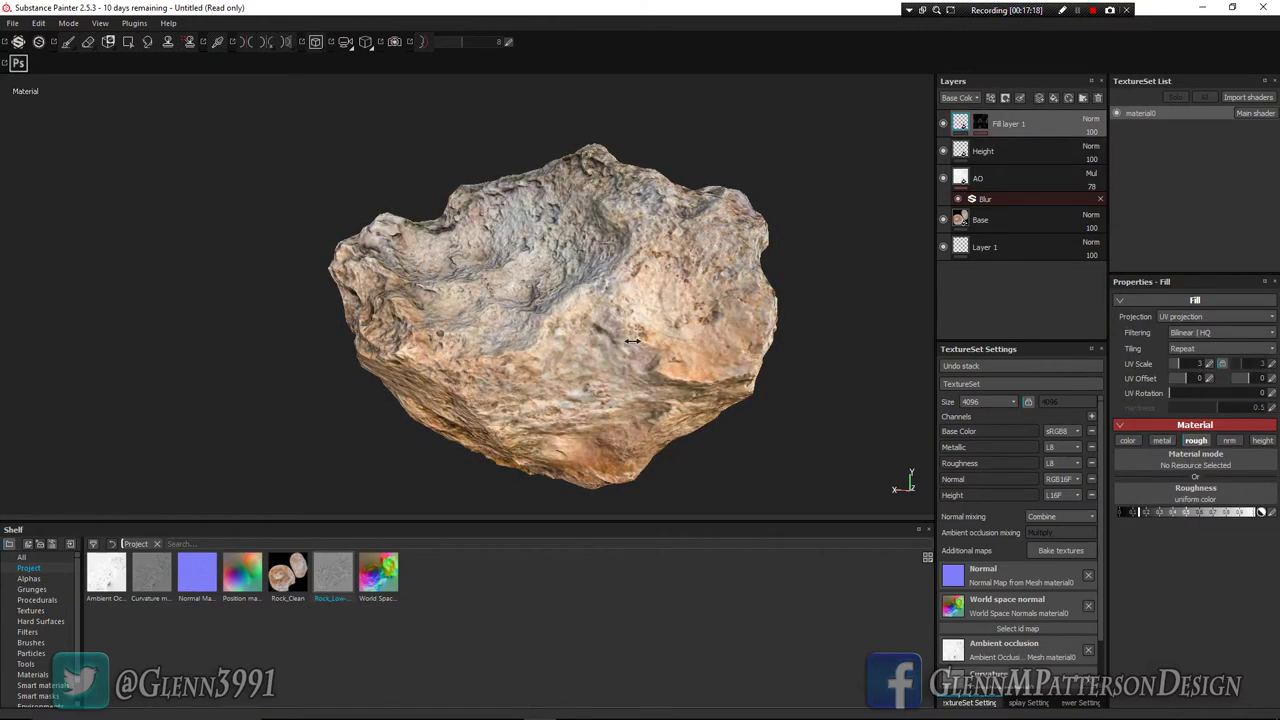
pyautogui.keyDown('alt'); pyautogui.moveTo(665, 360); pyautogui.dragTo(589, 251); pyautogui.keyUp('alt')
pyautogui.scroll(4, 175, 345)
pyautogui.keyDown('alt'); pyautogui.moveTo(175, 345); pyautogui.dragTo(600, 310); pyautogui.keyUp('alt')
# Step: Add an HSL Perceptive filter to the Base layer, leaving only the color channel enabled before choosing the filter
pyautogui.click(1030, 226)
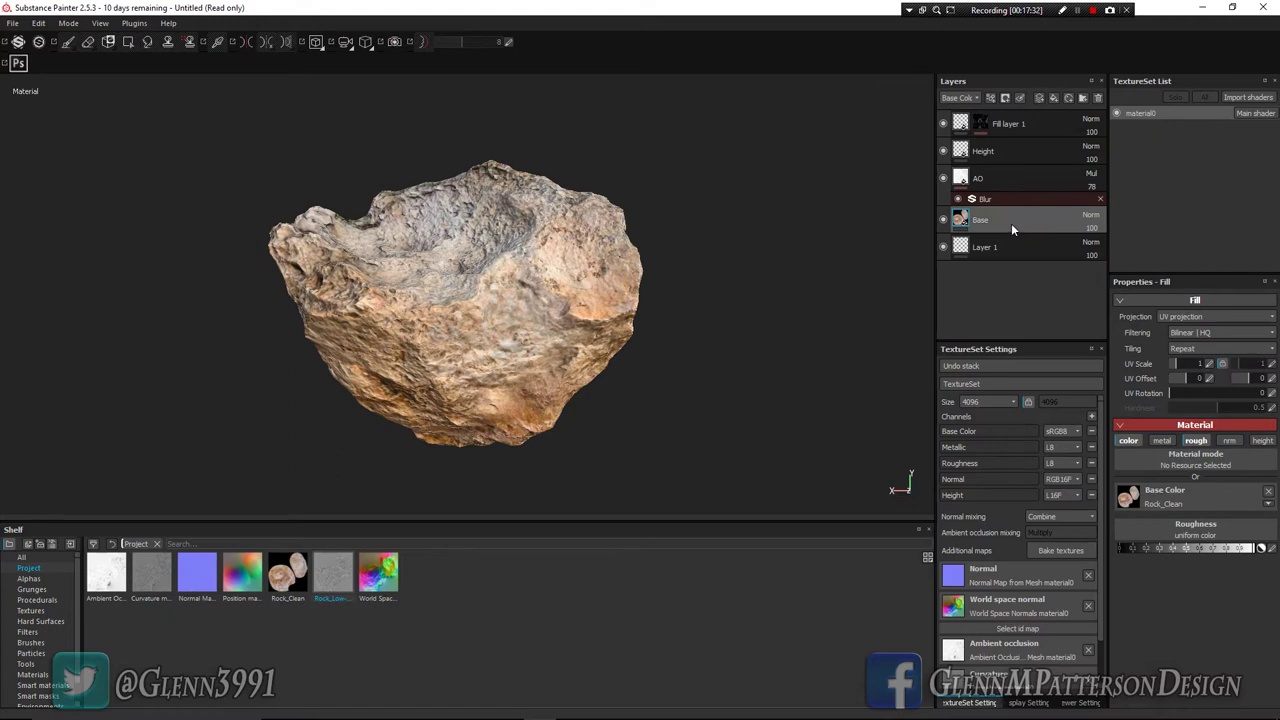
pyautogui.rightClick(1012, 230)
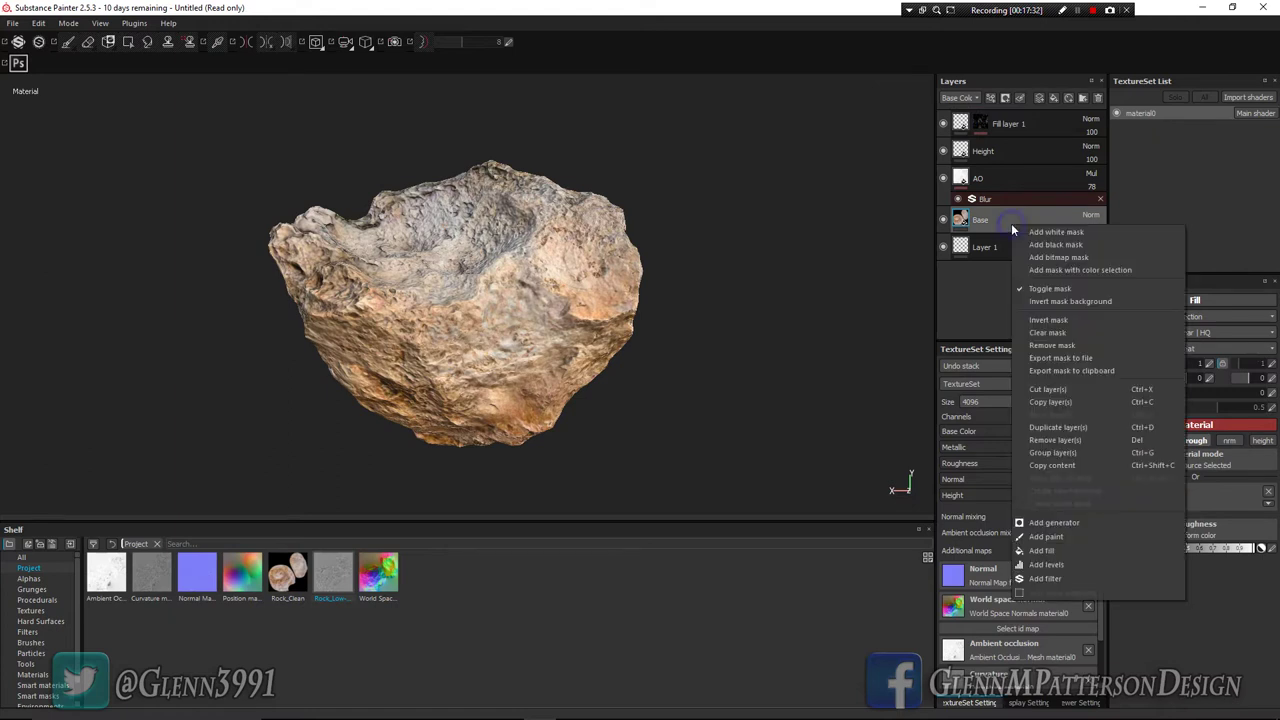
pyautogui.click(1062, 577)
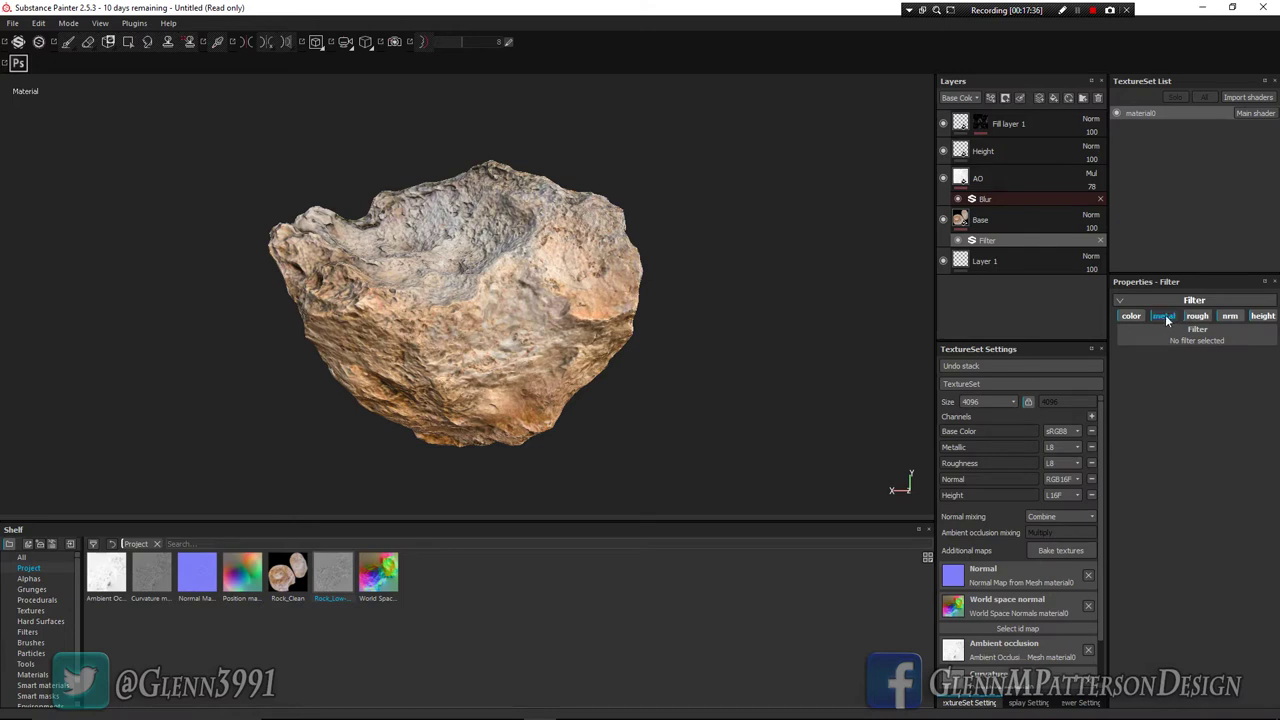
pyautogui.click(1230, 316)
pyautogui.click(1262, 316)
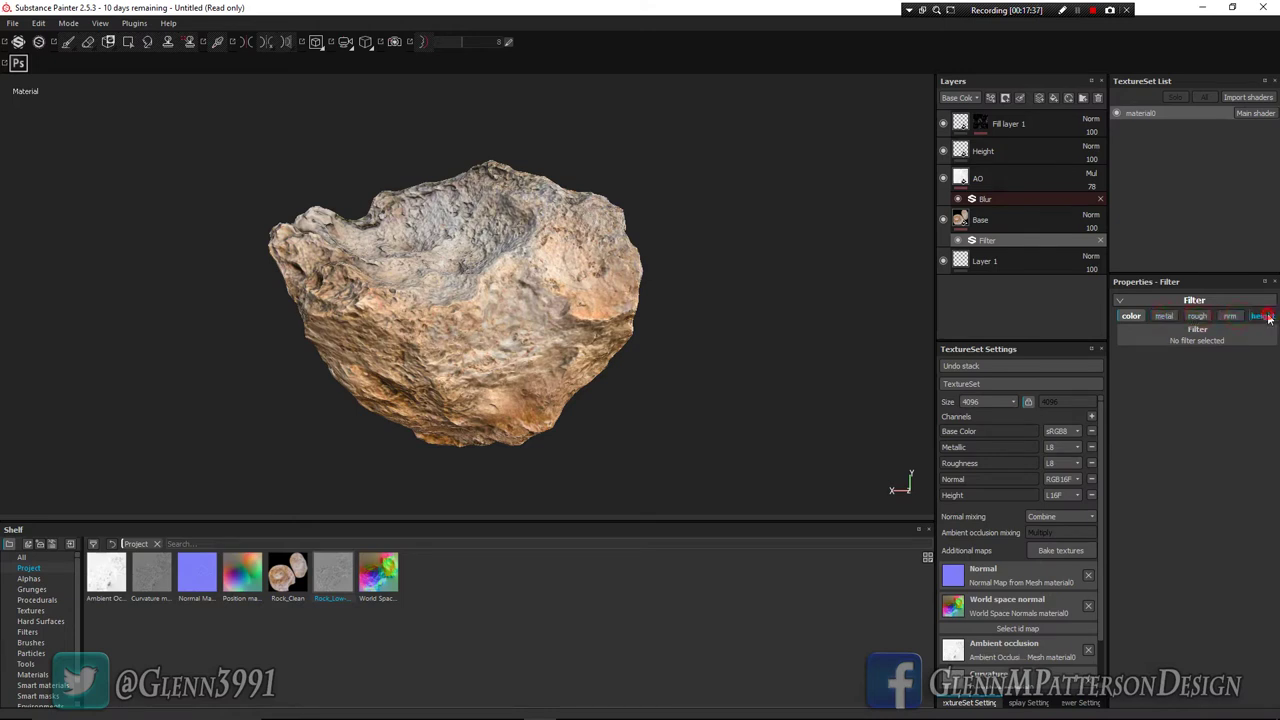
pyautogui.click(1165, 338)
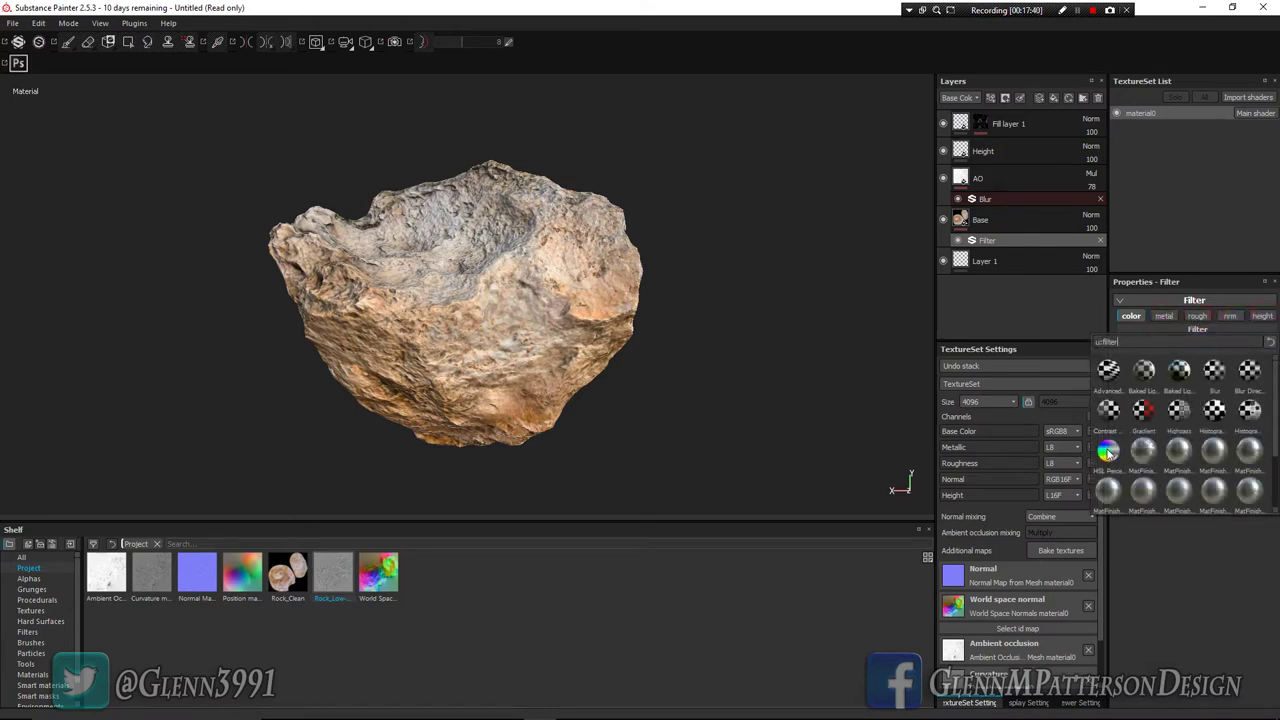
pyautogui.click(1107, 451)
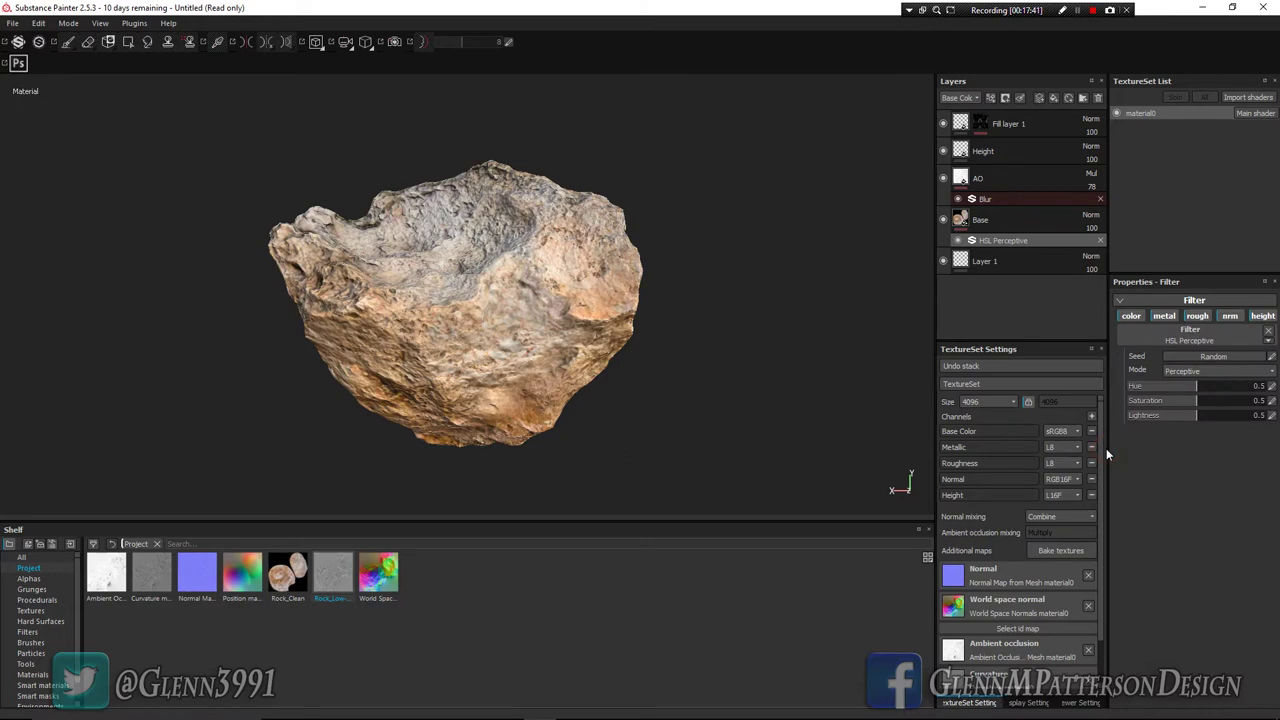
# Step: Try the HSL filter's Regular and Perceptive modes, then set hue to 0.49 and saturation to 0.62 in Perceptive mode
pyautogui.click(1192, 373)
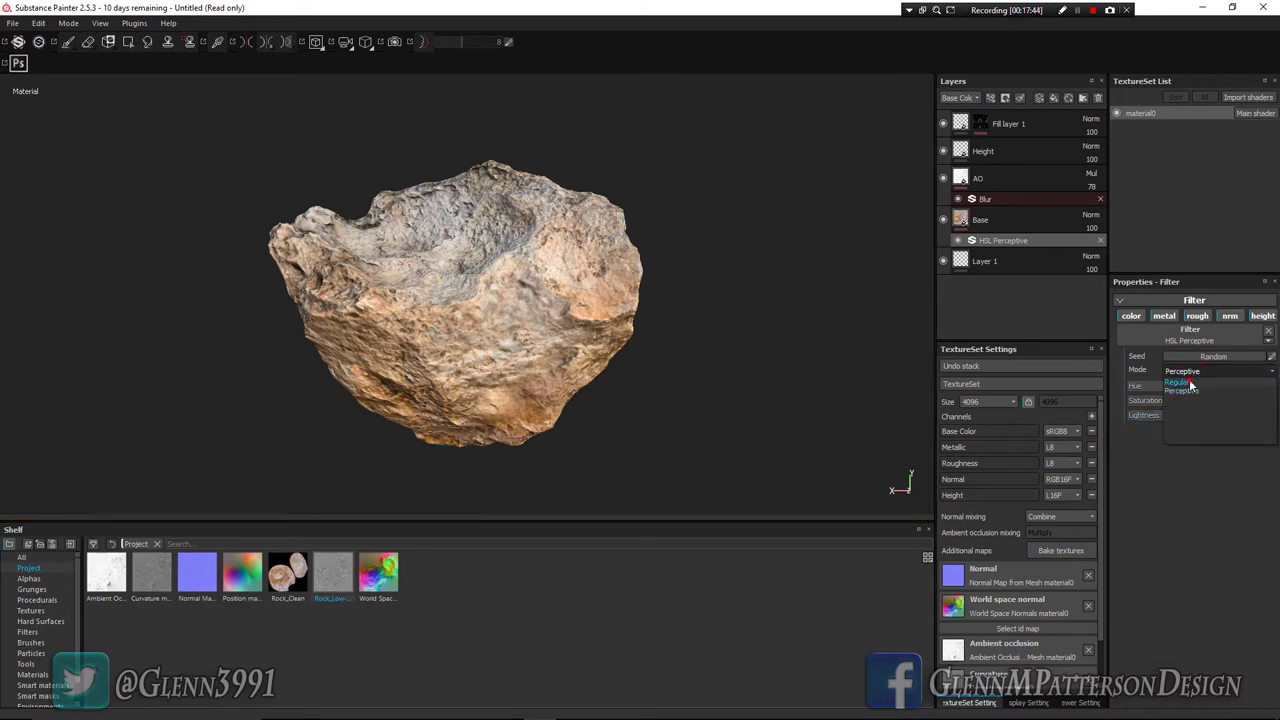
pyautogui.click(1191, 383)
pyautogui.click(1192, 374)
pyautogui.click(1184, 395)
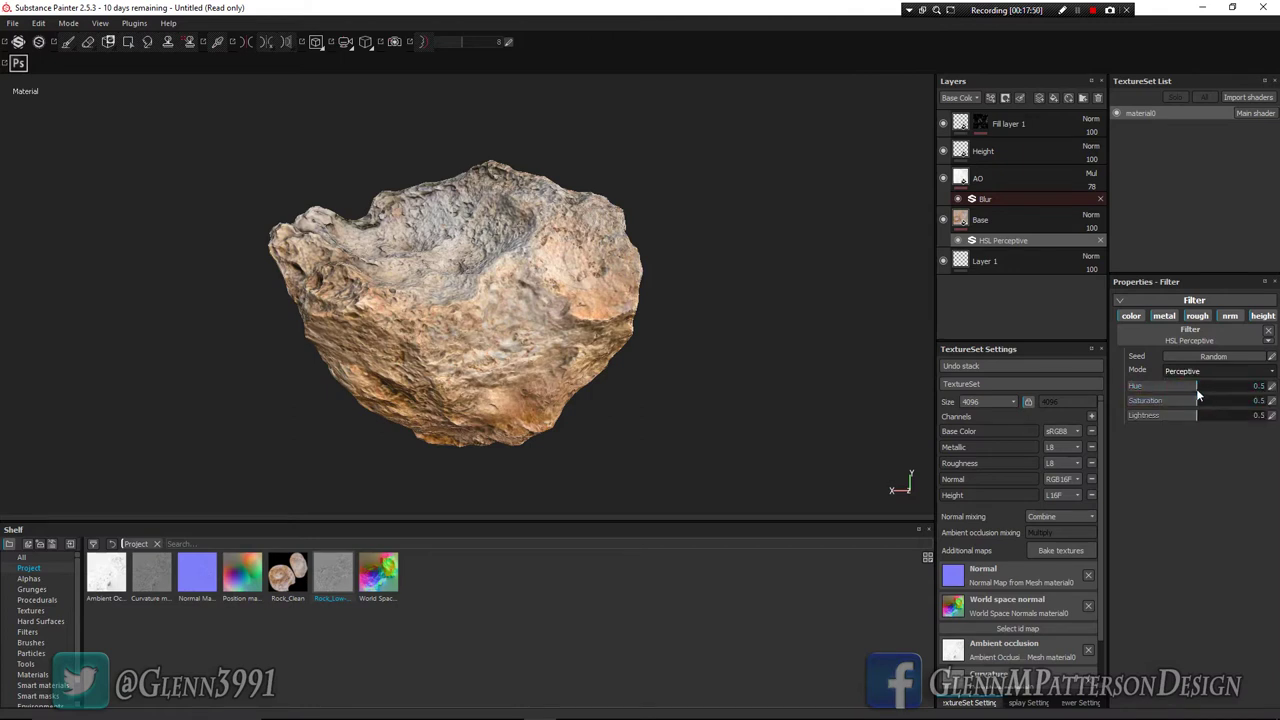
pyautogui.click(1204, 385)
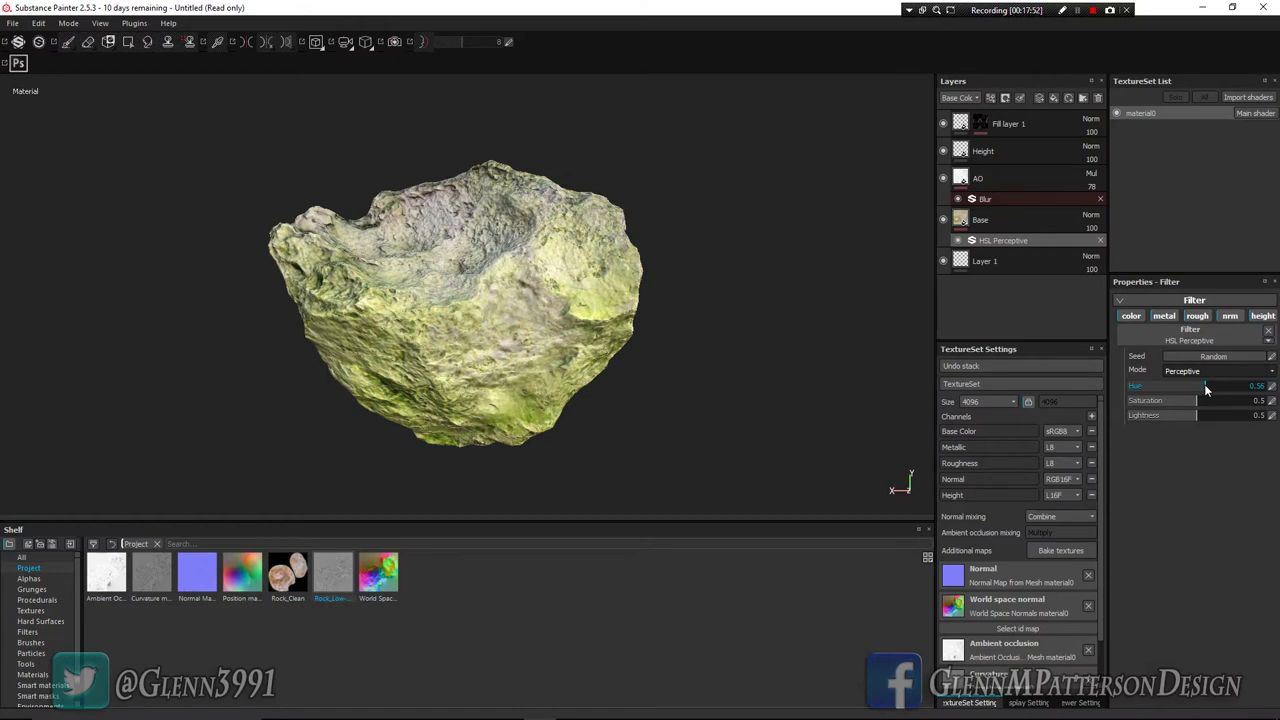
pyautogui.moveTo(1206, 388)
pyautogui.mouseDown()
pyautogui.moveTo(1187, 383)
pyautogui.moveTo(1213, 399)
pyautogui.mouseUp()
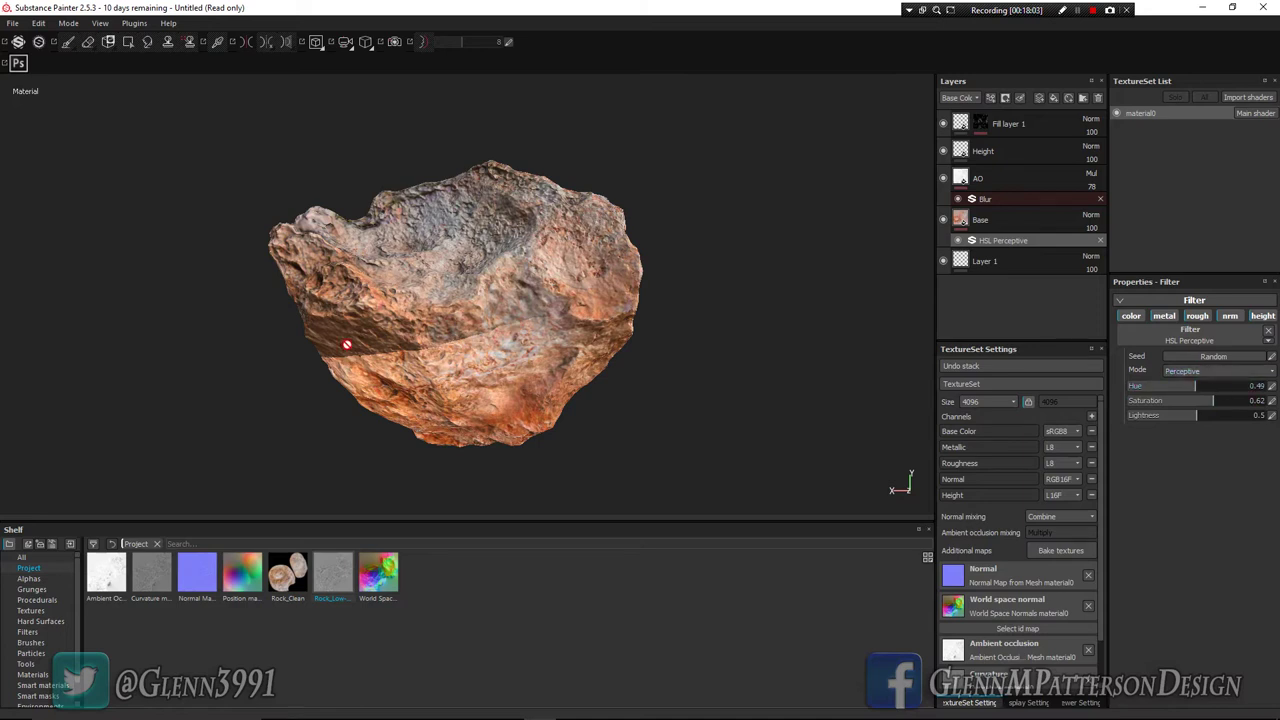
# Step: Switch the HSL filter to Regular mode and set its saturation to 0.52
pyautogui.click(1188, 372)
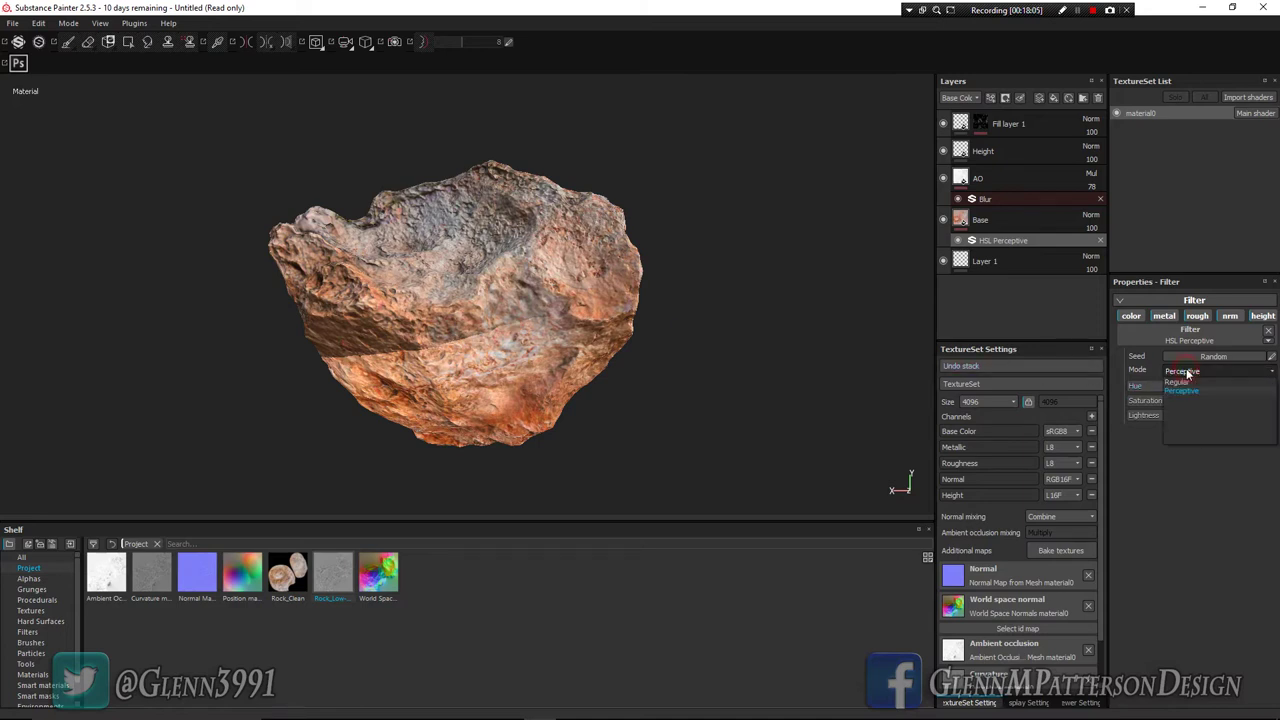
pyautogui.click(1186, 387)
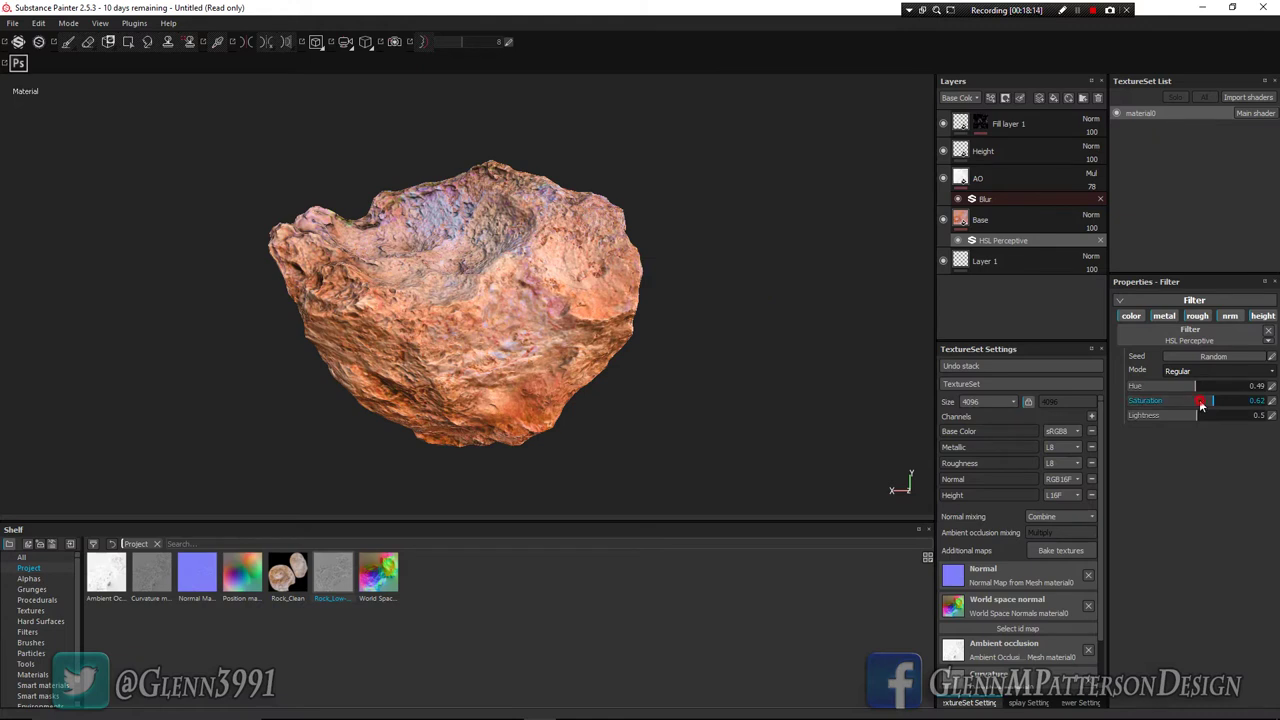
pyautogui.click(1198, 400)
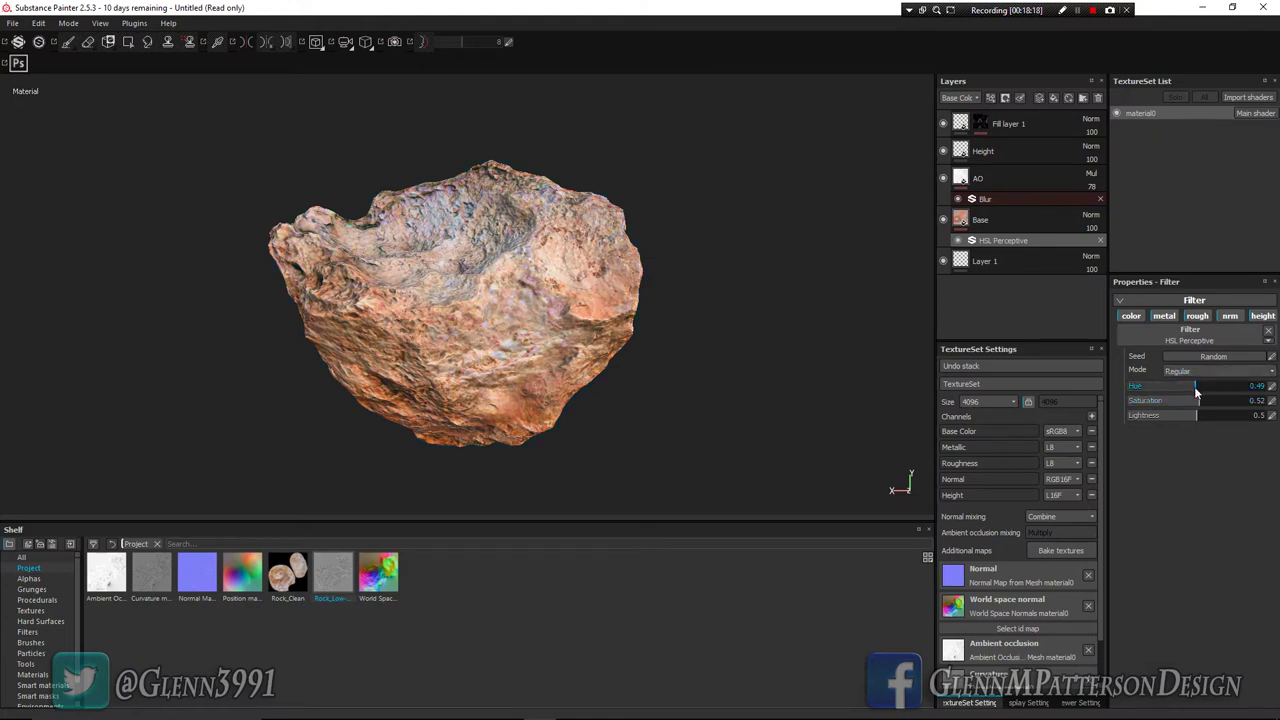
# Step: Try different hue shifts on the rock's base colour and set the HSL filter's hue to 0.5
pyautogui.moveTo(1194, 392); pyautogui.dragTo(1200, 392)
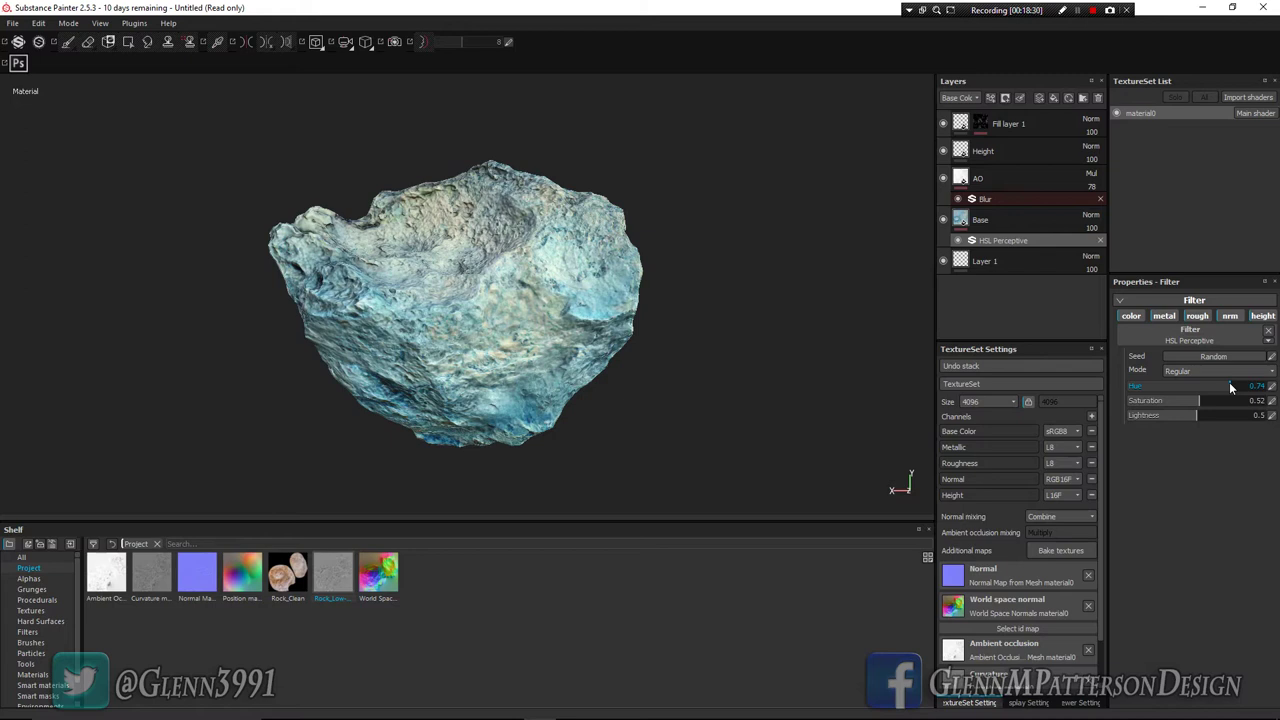
pyautogui.moveTo(1229, 382); pyautogui.dragTo(1203, 385)
pyautogui.doubleClick(1228, 385)
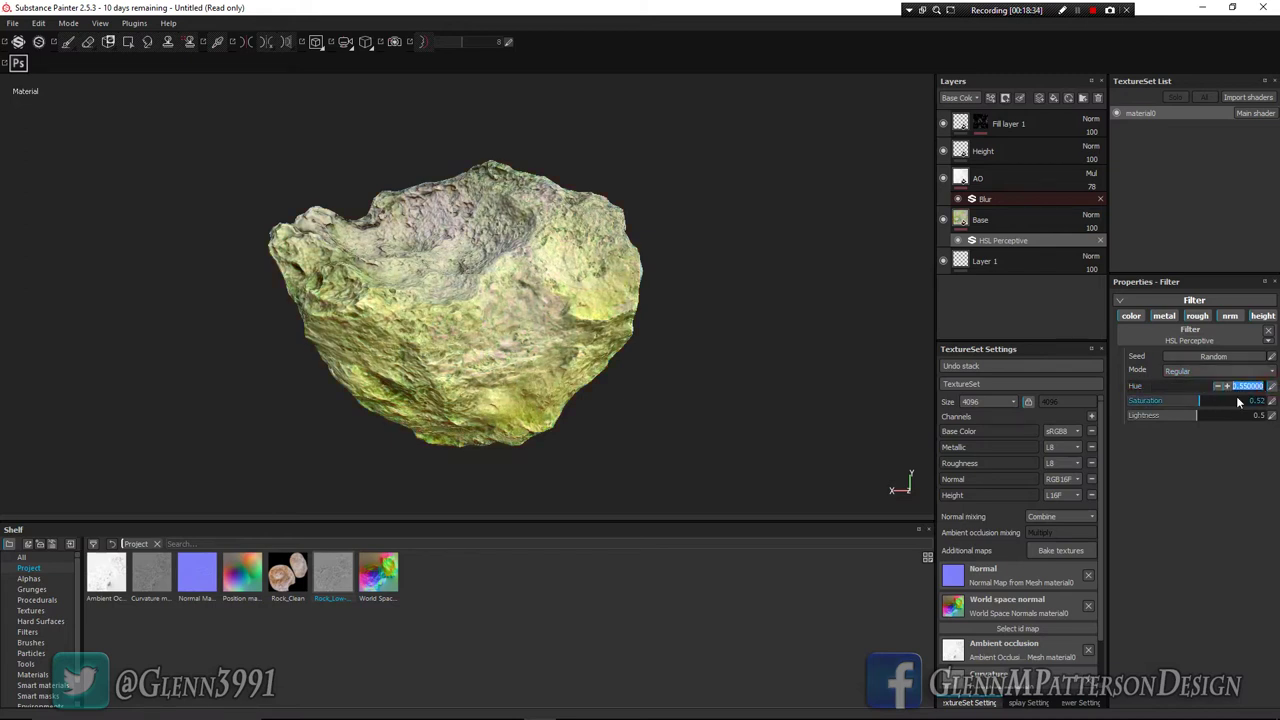
pyautogui.write('.5')
pyautogui.press('Return')
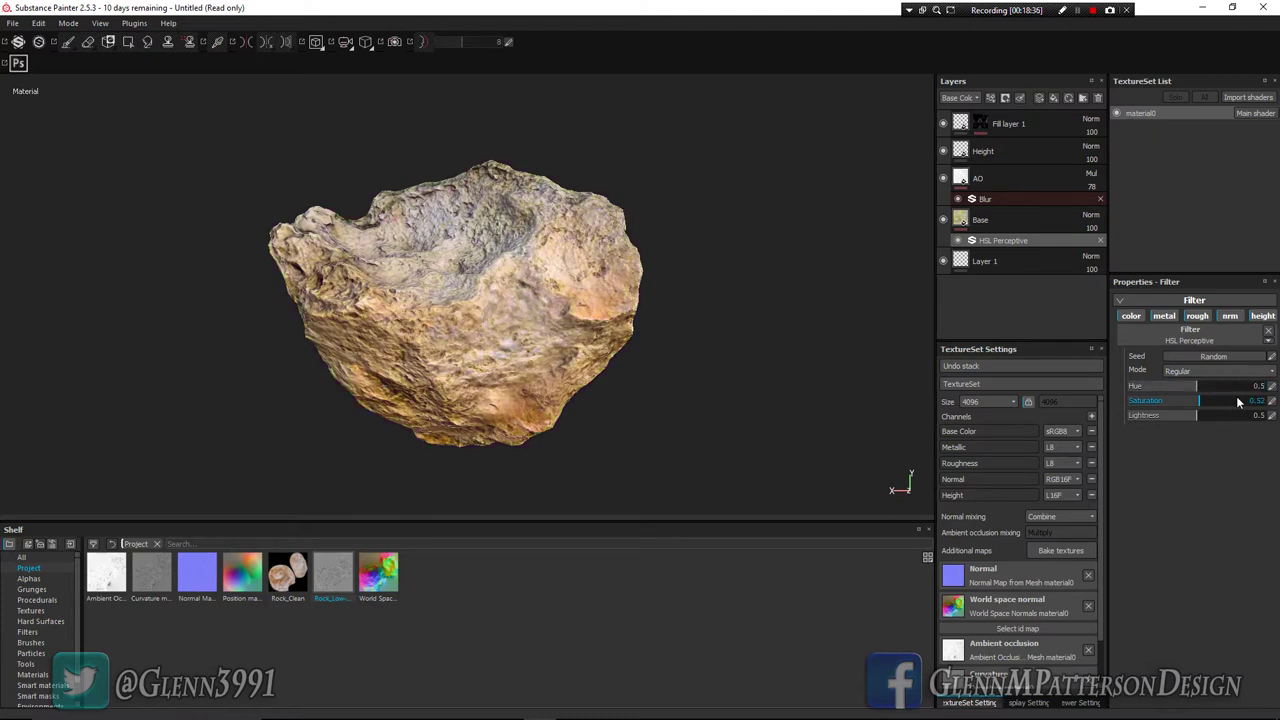
# Step: Examine the textured rock from all sides and under different lighting directions
pyautogui.moveTo(636, 280)
pyautogui.keyDown('alt'); pyautogui.mouseDown()
pyautogui.moveTo(608, 297)
pyautogui.moveTo(157, 306)
pyautogui.moveTo(606, 335)
pyautogui.moveTo(809, 286)
pyautogui.moveTo(434, 321)
pyautogui.moveTo(623, 334)
pyautogui.moveTo(609, 334)
pyautogui.mouseUp(); pyautogui.keyUp('alt')
pyautogui.keyDown('shift'); pyautogui.moveTo(609, 334); pyautogui.dragTo(550, 334, button='right'); pyautogui.keyUp('shift')
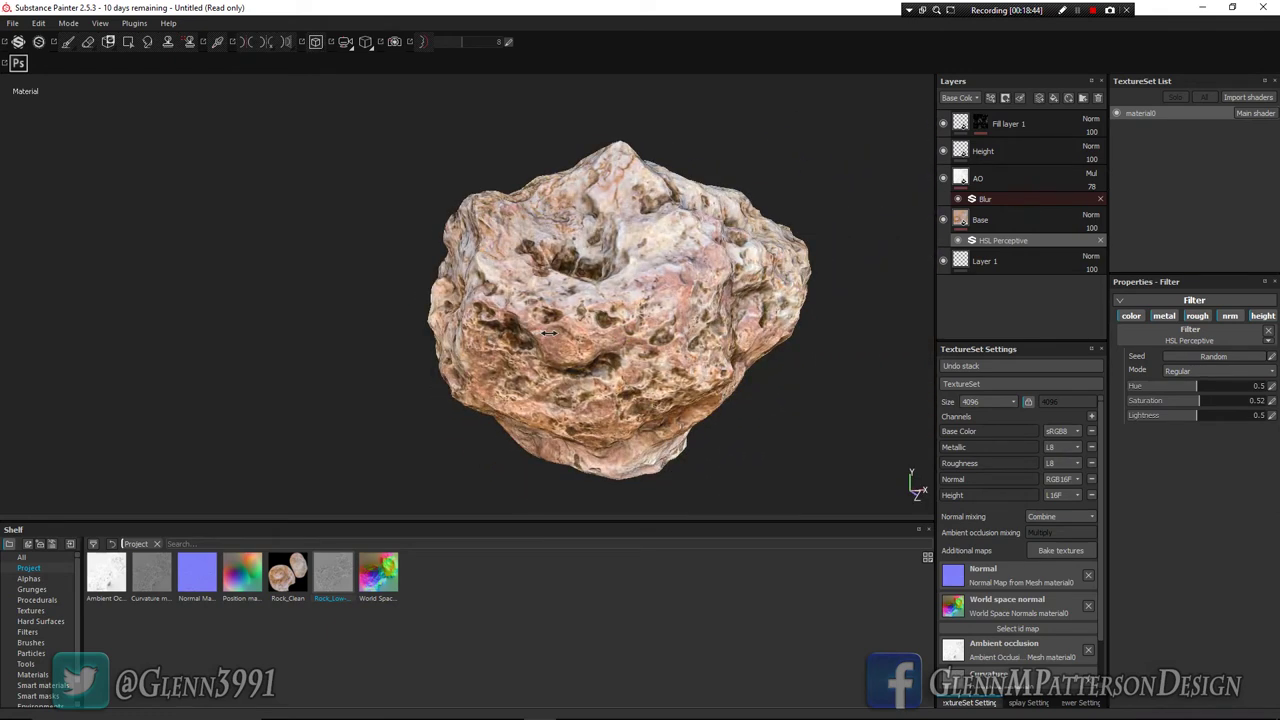
pyautogui.keyDown('alt'); pyautogui.moveTo(690, 339); pyautogui.dragTo(893, 290); pyautogui.keyUp('alt')
pyautogui.keyDown('alt'); pyautogui.moveTo(375, 292); pyautogui.dragTo(471, 360); pyautogui.keyUp('alt')
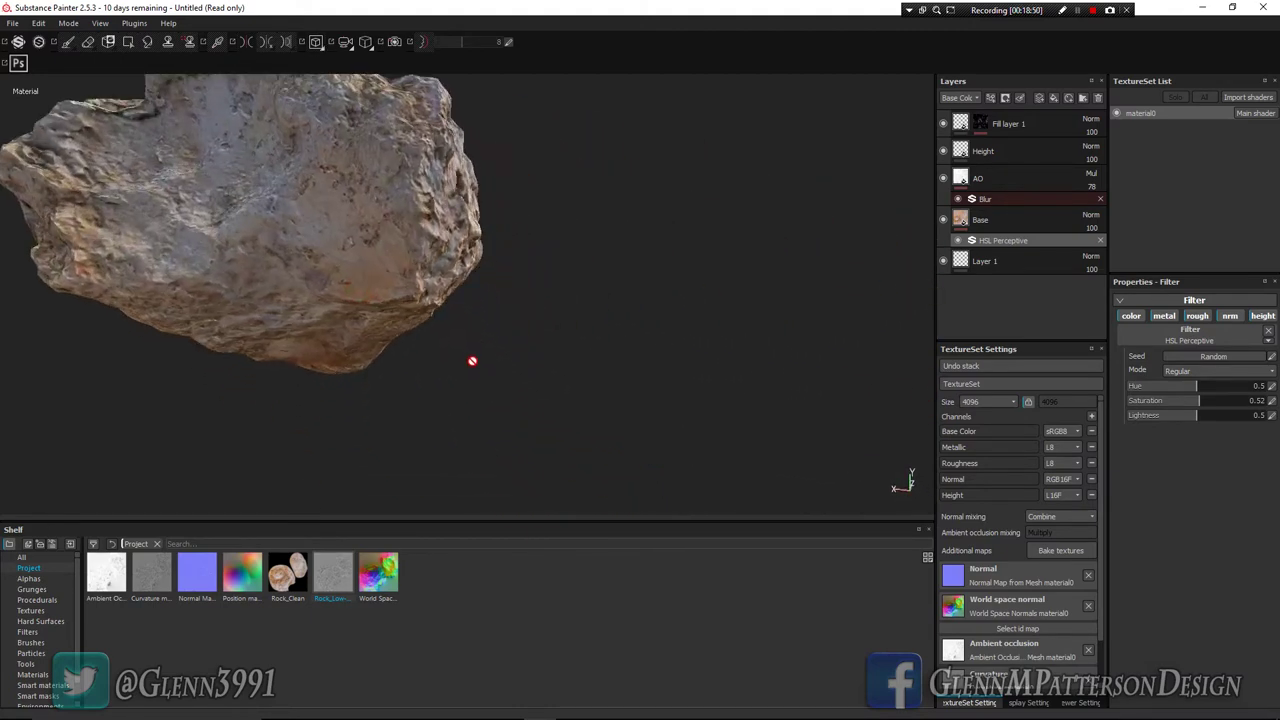
pyautogui.keyDown('alt'); pyautogui.moveTo(311, 244); pyautogui.dragTo(550, 276); pyautogui.keyUp('alt')
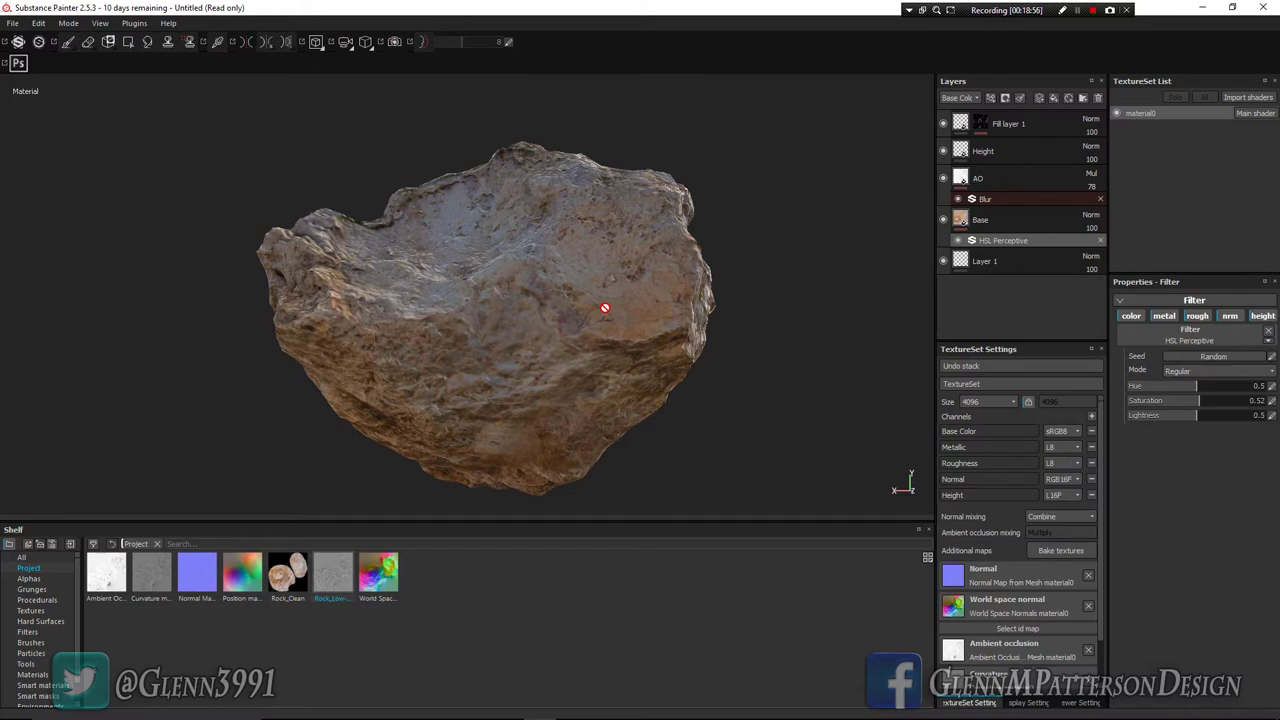
pyautogui.keyDown('shift'); pyautogui.moveTo(603, 309); pyautogui.dragTo(579, 321, button='right'); pyautogui.keyUp('shift')
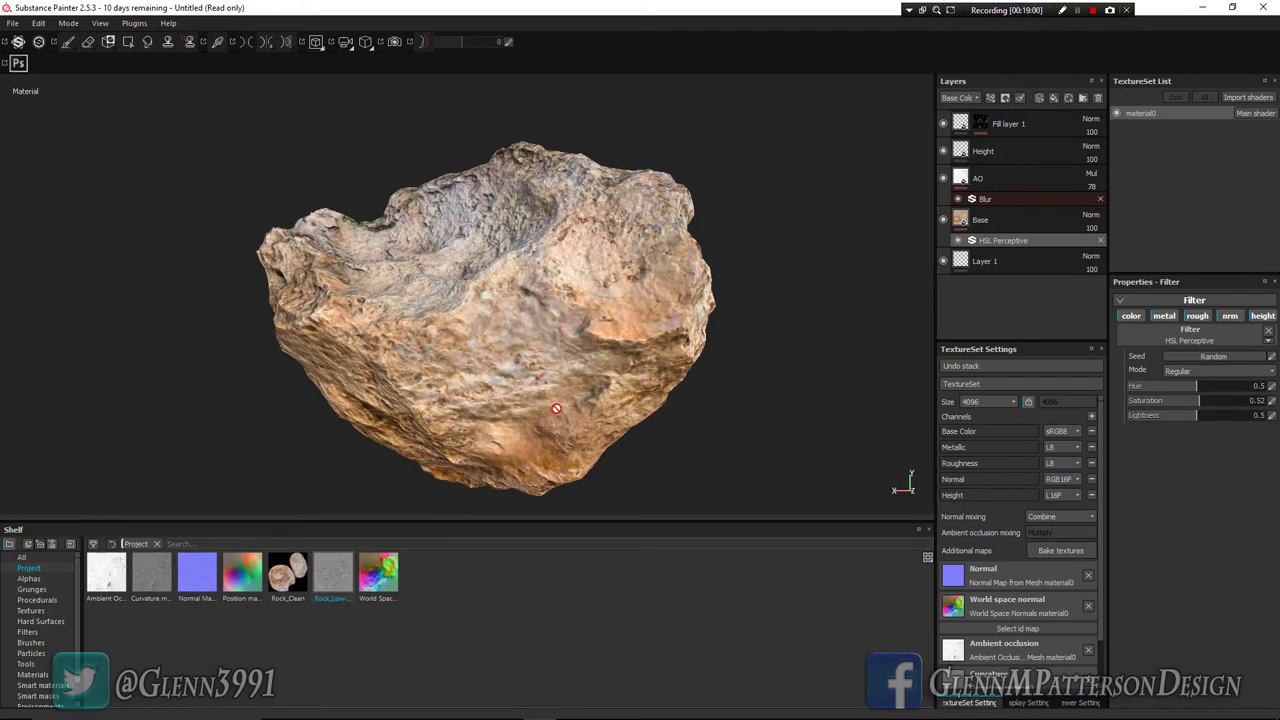
pyautogui.moveTo(563, 417)
pyautogui.keyDown('alt'); pyautogui.mouseDown()
pyautogui.moveTo(496, 400)
pyautogui.moveTo(429, 417)
pyautogui.moveTo(638, 395)
pyautogui.mouseUp(); pyautogui.keyUp('alt')
pyautogui.keyDown('alt'); pyautogui.moveTo(648, 393); pyautogui.dragTo(420, 260); pyautogui.keyUp('alt')
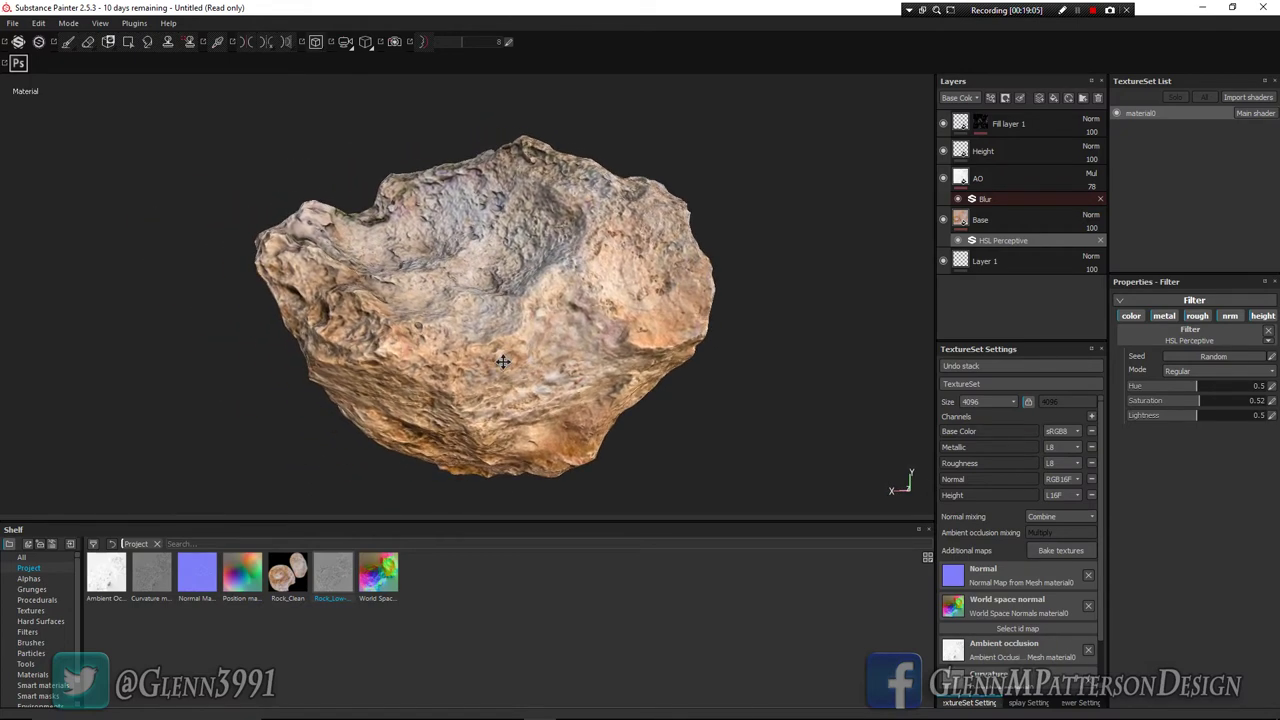
# Step: Render the textured rock in Iray with the whole rock framed in the panorama environment
pyautogui.click(70, 26)
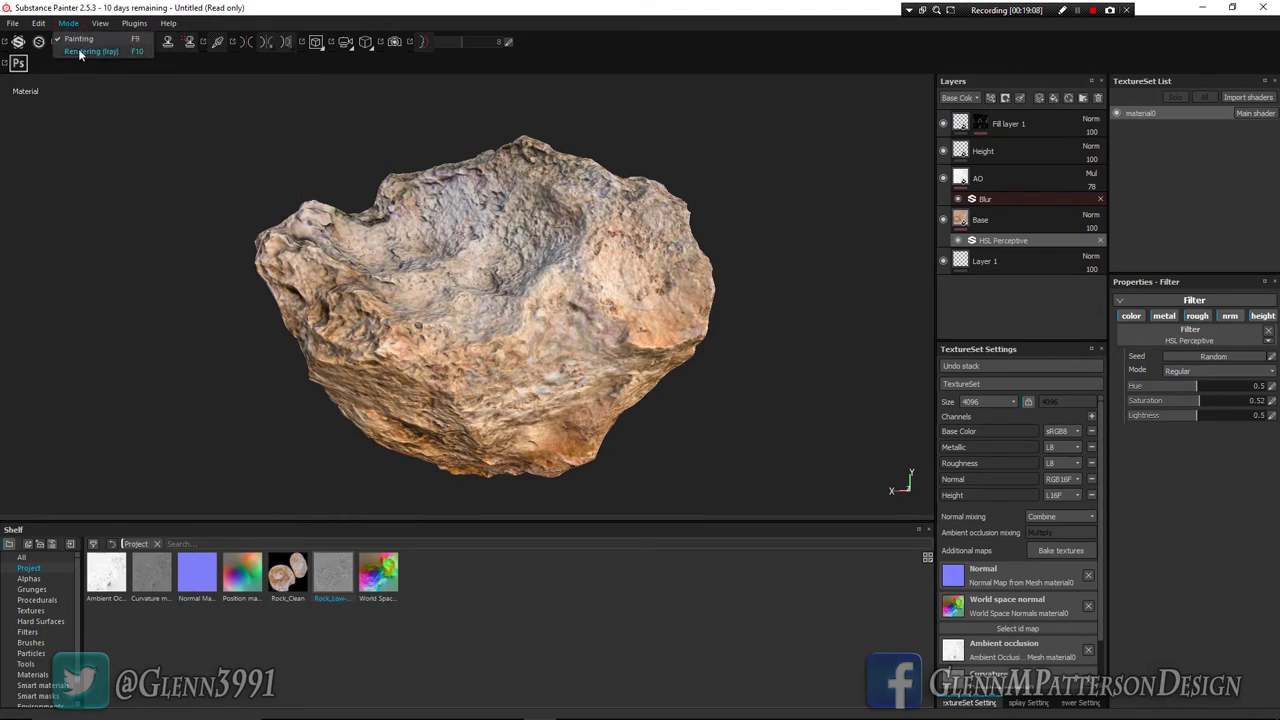
pyautogui.click(78, 38)
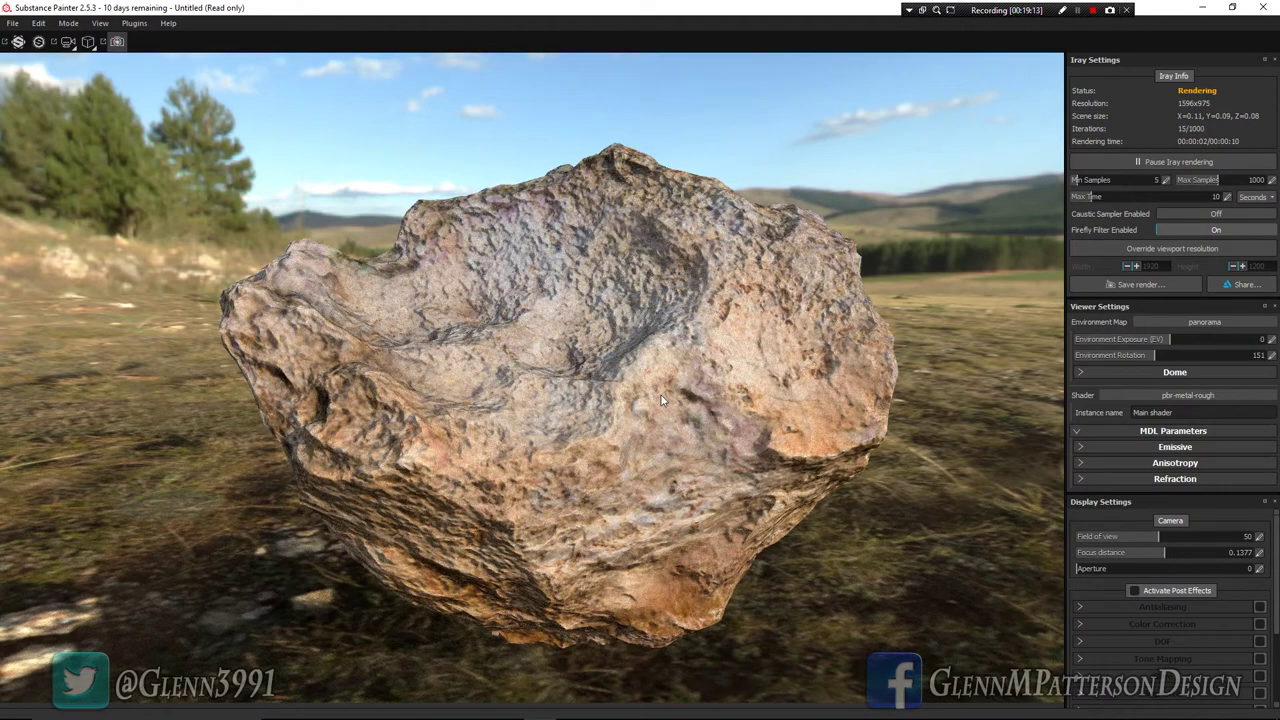
pyautogui.scroll(-3, 661, 395)
pyautogui.scroll(-1, 661, 393)
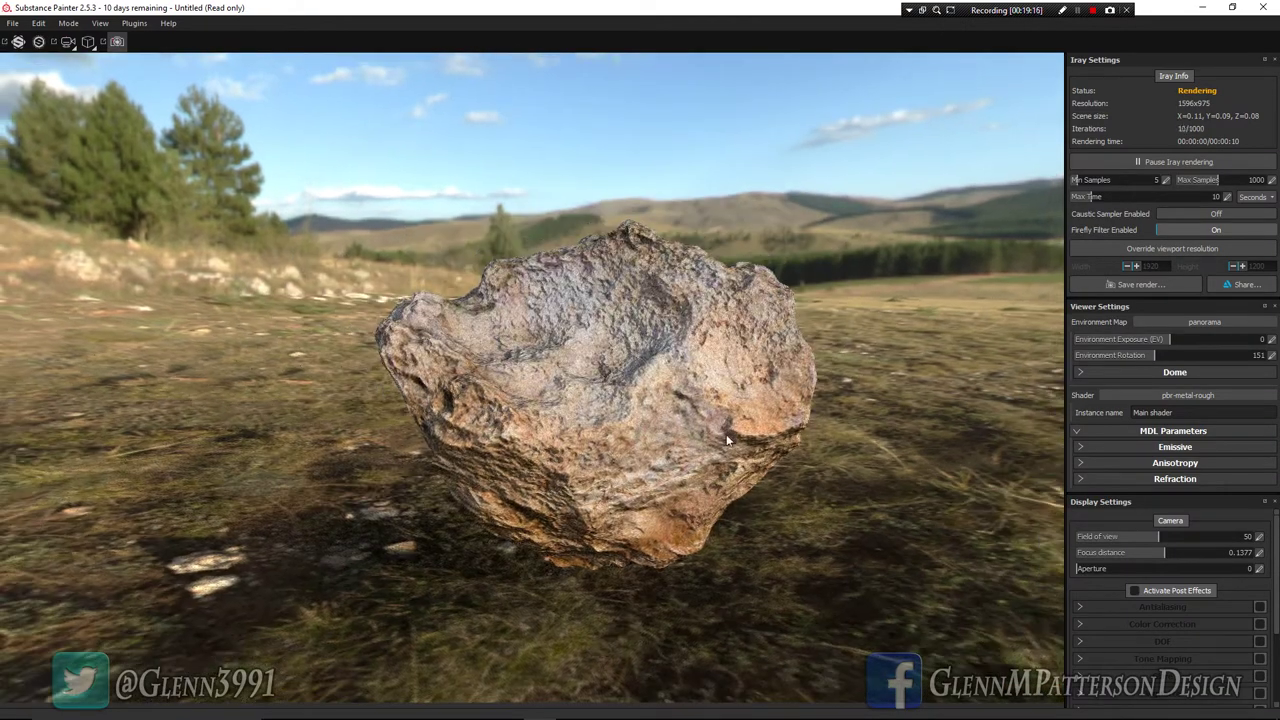
# Step: Rotate the environment around the rendered rock and examine its surface from other sides in different light
pyautogui.keyDown('shift'); pyautogui.moveTo(694, 423); pyautogui.dragTo(668, 432, button='right'); pyautogui.keyUp('shift')
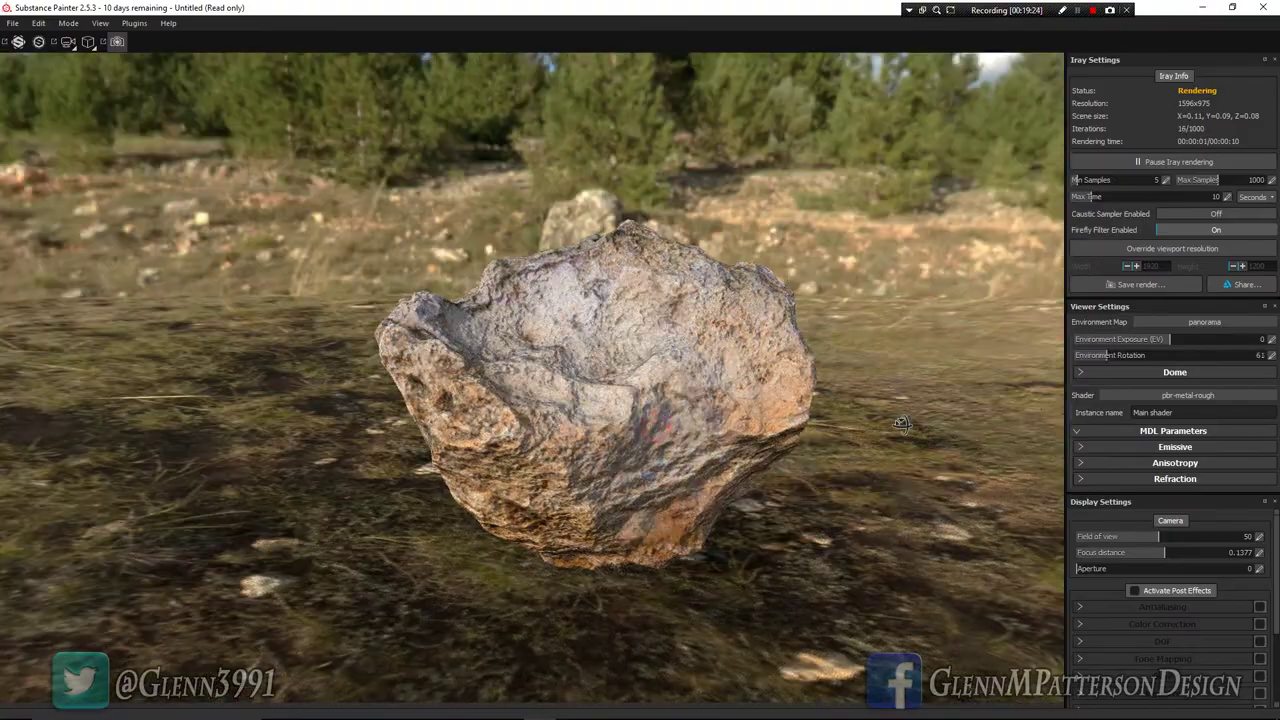
pyautogui.keyDown('alt'); pyautogui.moveTo(939, 427); pyautogui.dragTo(528, 409); pyautogui.keyUp('alt')
pyautogui.keyDown('shift'); pyautogui.moveTo(510, 403); pyautogui.dragTo(497, 403, button='right'); pyautogui.keyUp('shift')
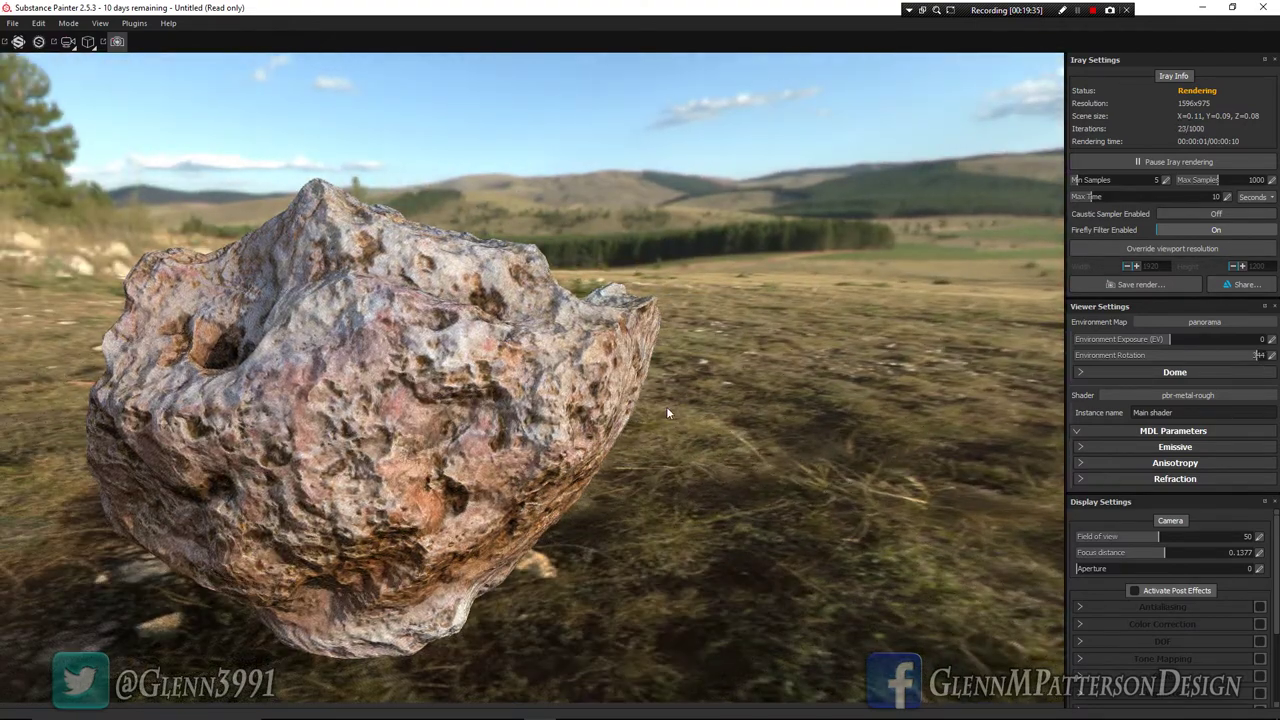
pyautogui.keyDown('alt'); pyautogui.moveTo(485, 410); pyautogui.dragTo(590, 406); pyautogui.keyUp('alt')
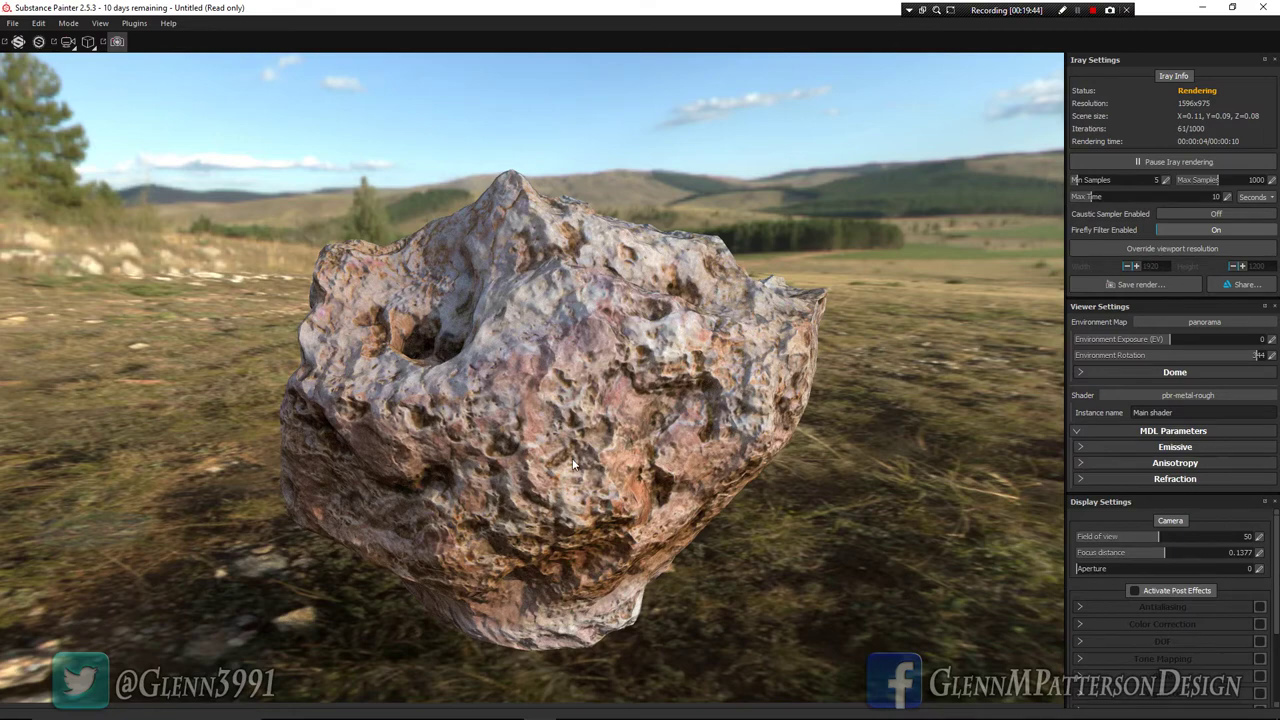
pyautogui.moveTo(574, 463)
pyautogui.keyDown('alt'); pyautogui.mouseDown()
pyautogui.moveTo(560, 465)
pyautogui.moveTo(573, 464)
pyautogui.mouseUp(); pyautogui.keyUp('alt')
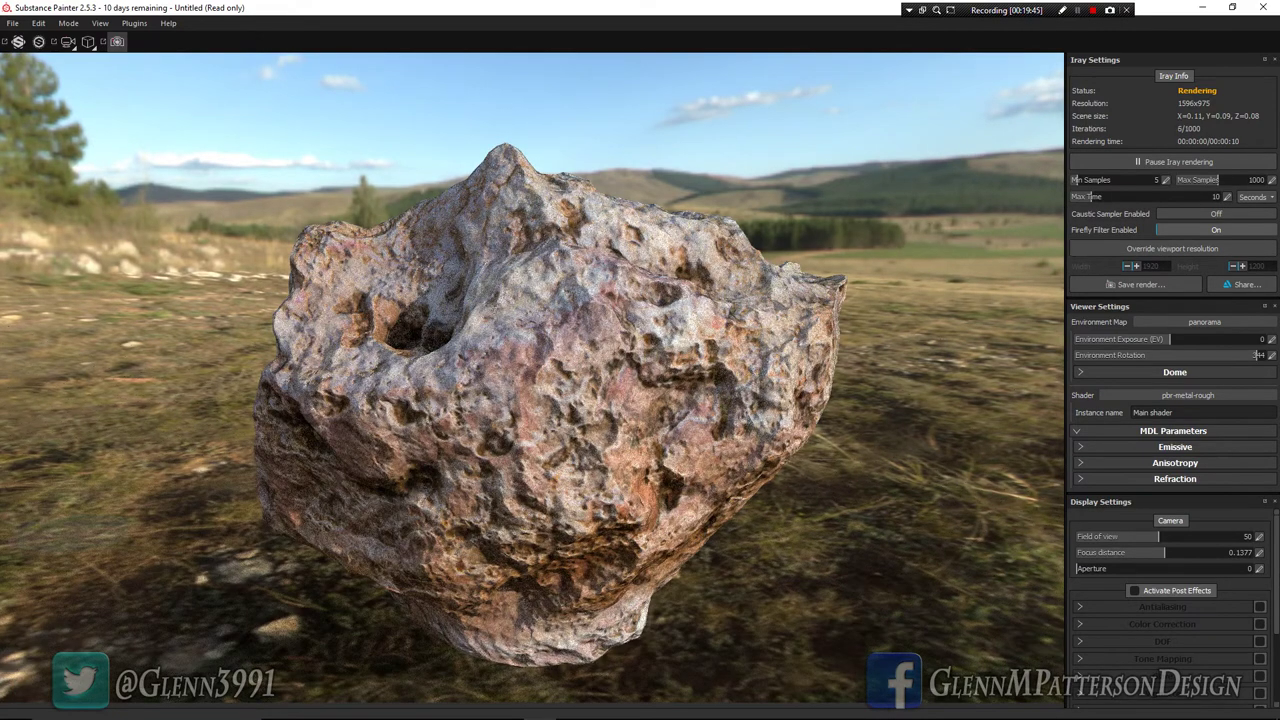
# Step: Try depth of field in the Iray render with the focus on the rock's front surface and an aperture of 0.01
pyautogui.click(1100, 568)
pyautogui.moveTo(1127, 570); pyautogui.dragTo(1131, 570)
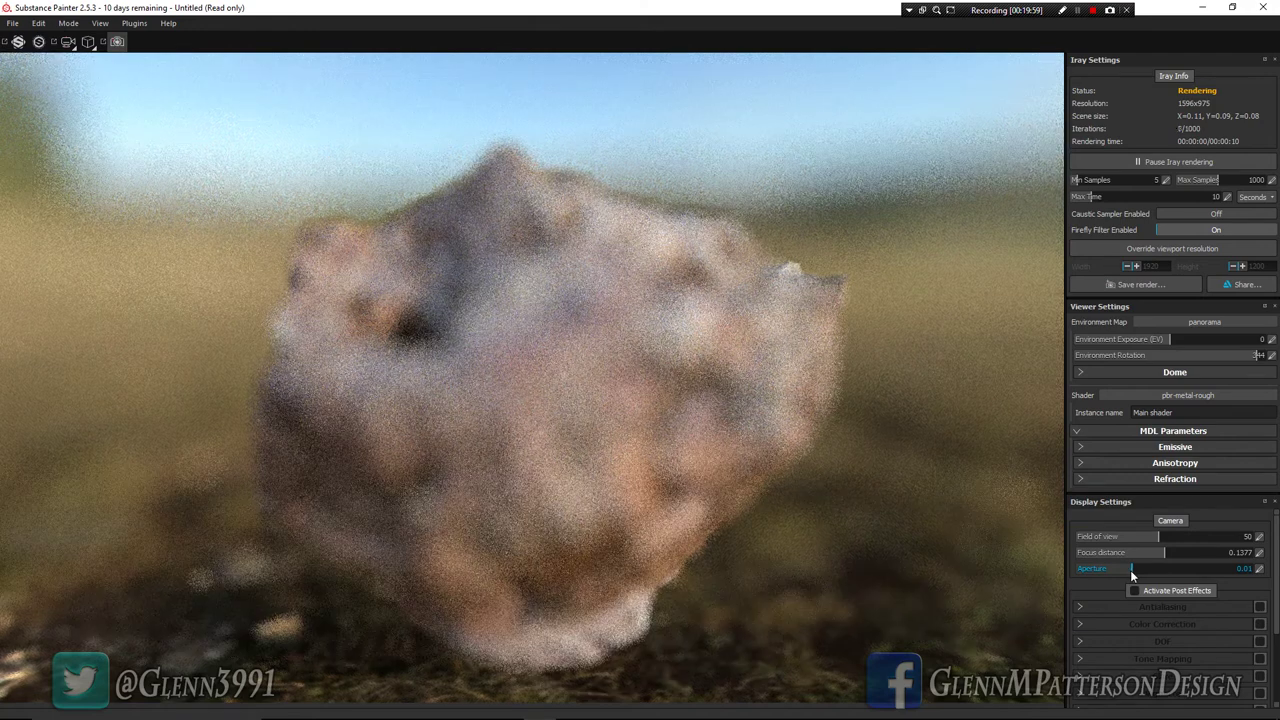
pyautogui.click(512, 356)
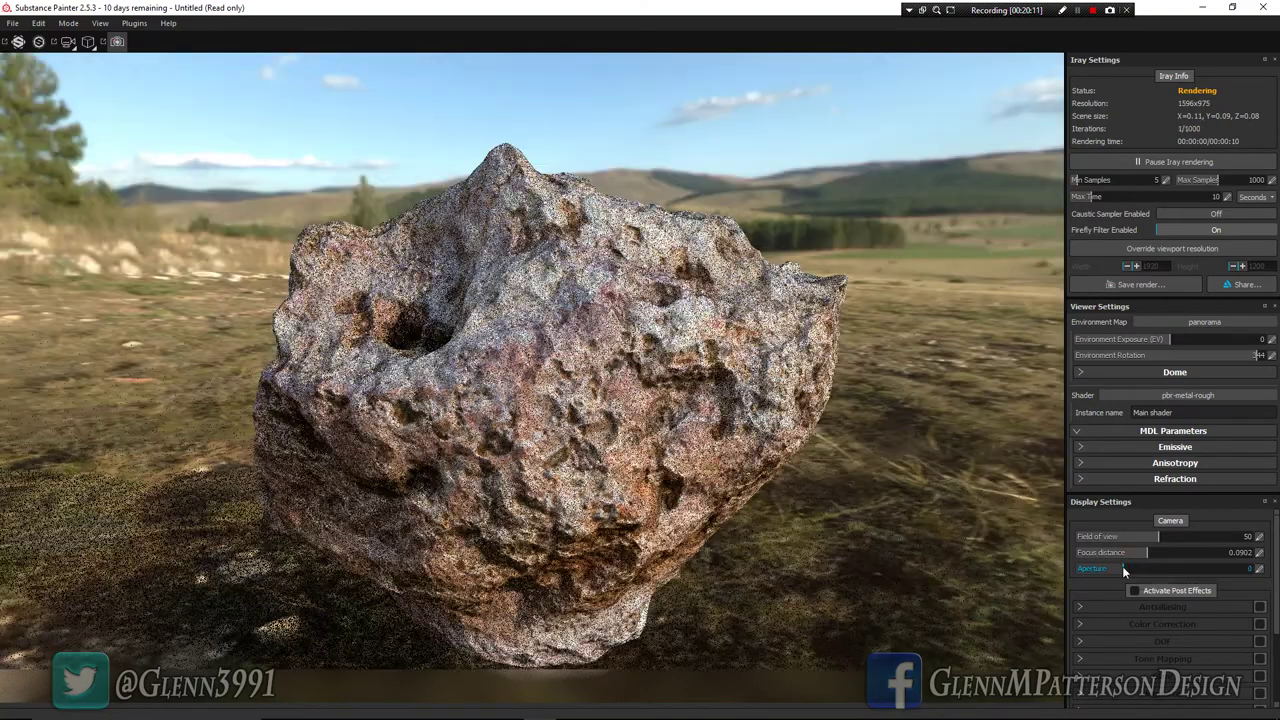
pyautogui.click(1123, 570)
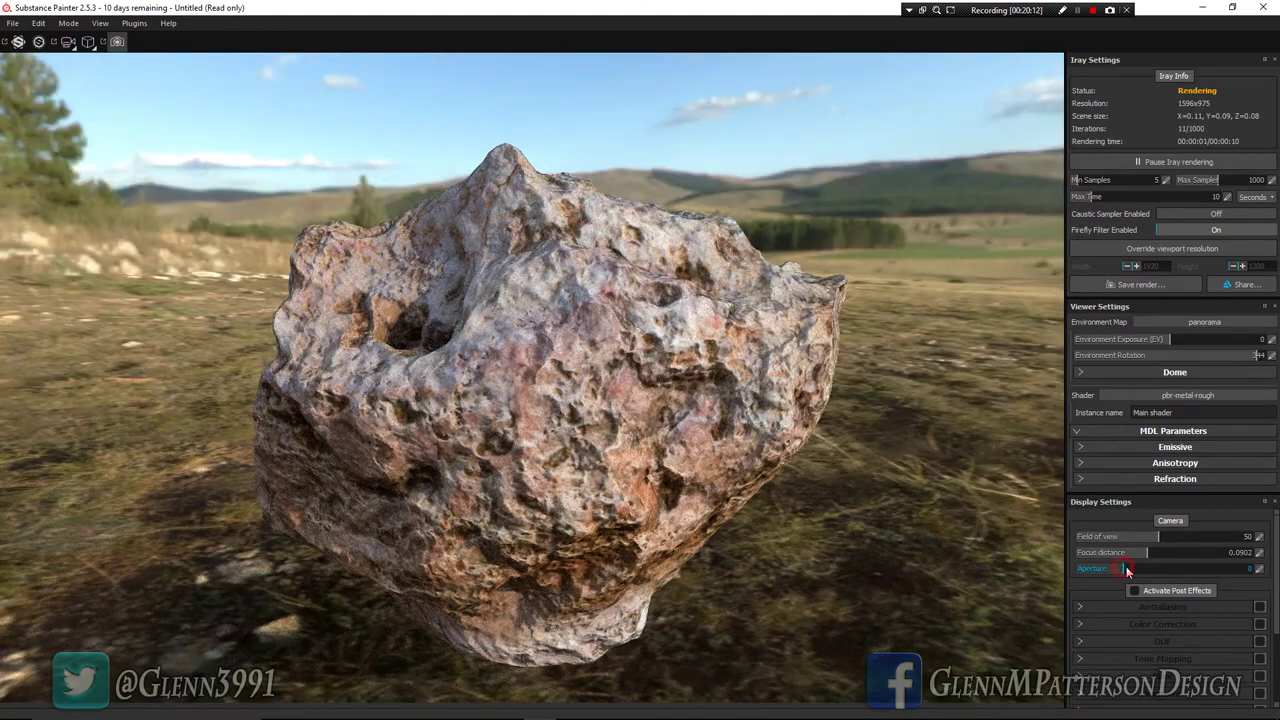
pyautogui.click(1258, 568)
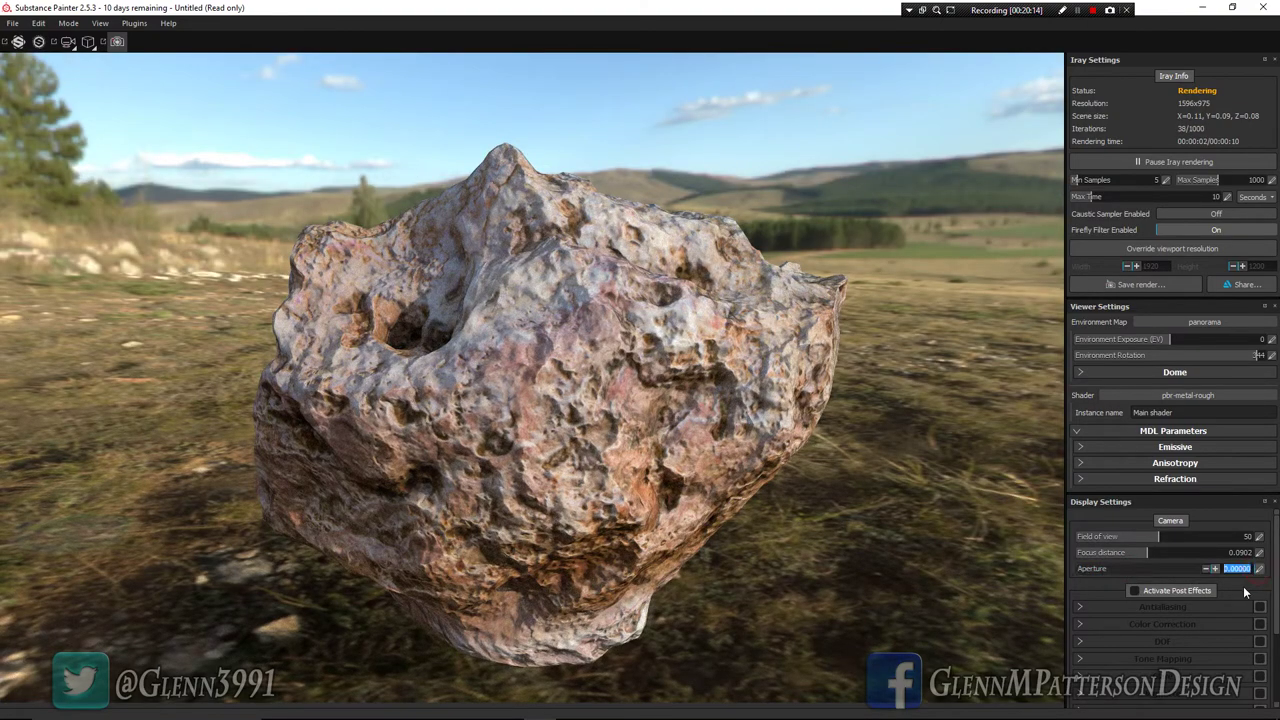
pyautogui.write('.01')
pyautogui.press('Return')
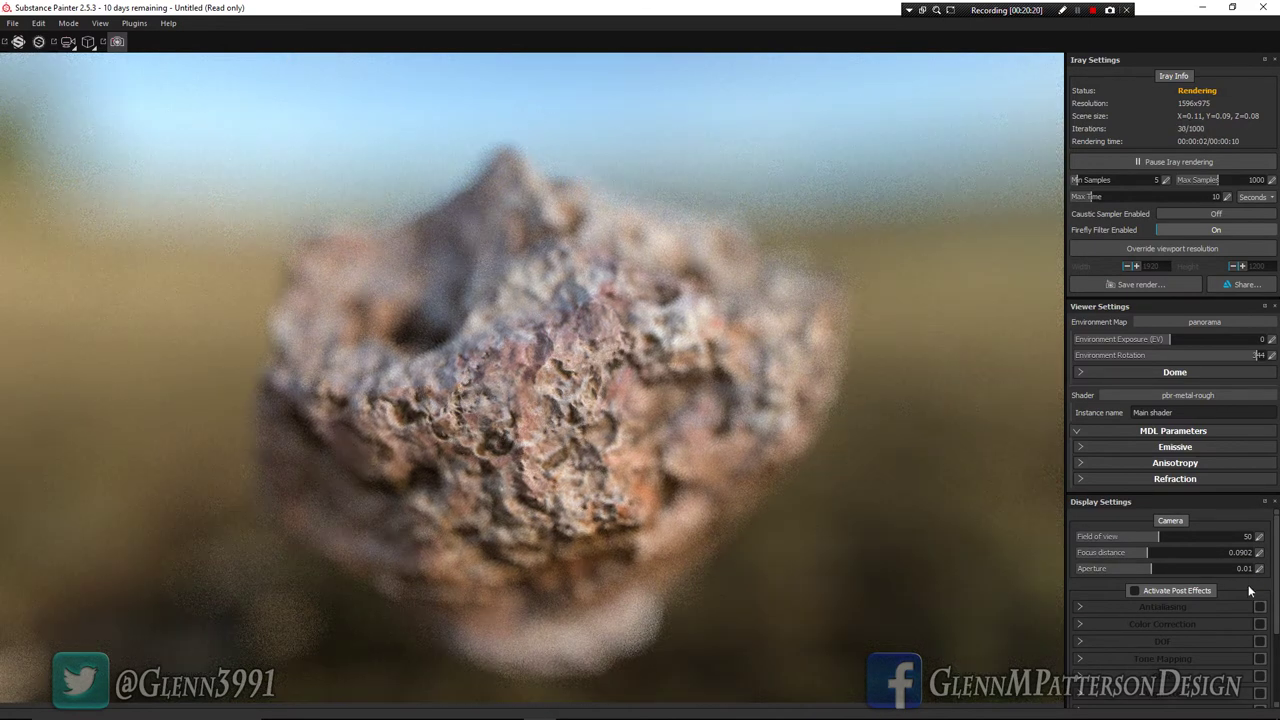
# Step: Set the Iray camera's aperture to 0.005
pyautogui.click(1259, 572)
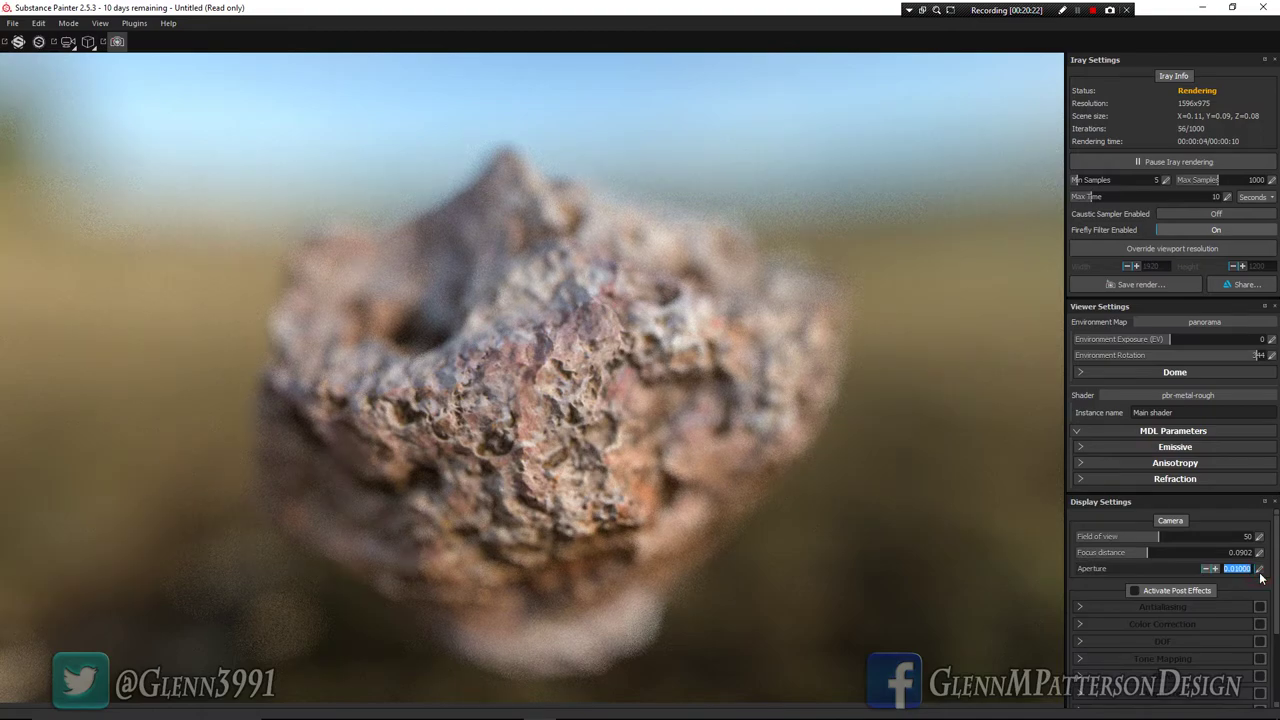
pyautogui.press('BackSpace')
pyautogui.write('.005')
pyautogui.press('Return')
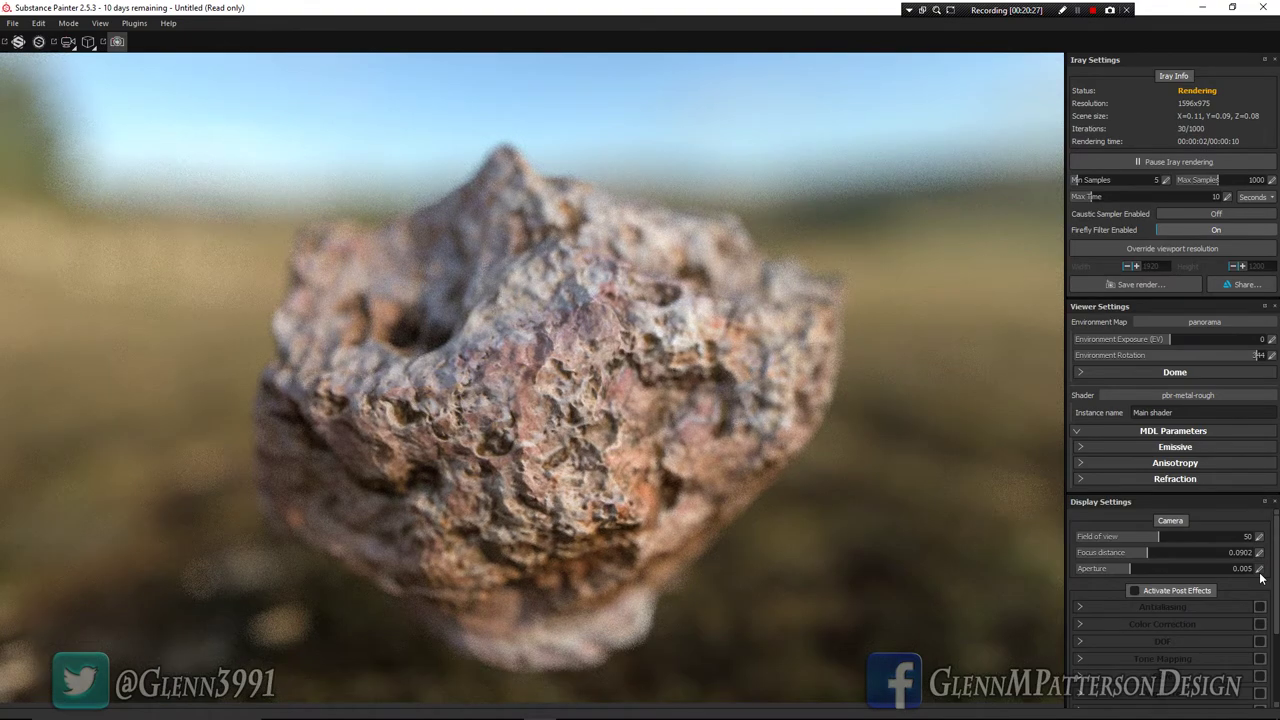
# Step: Refocus the camera on the front surface of the rock and examine the depth of field from other angles
pyautogui.scroll(2, 547, 465)
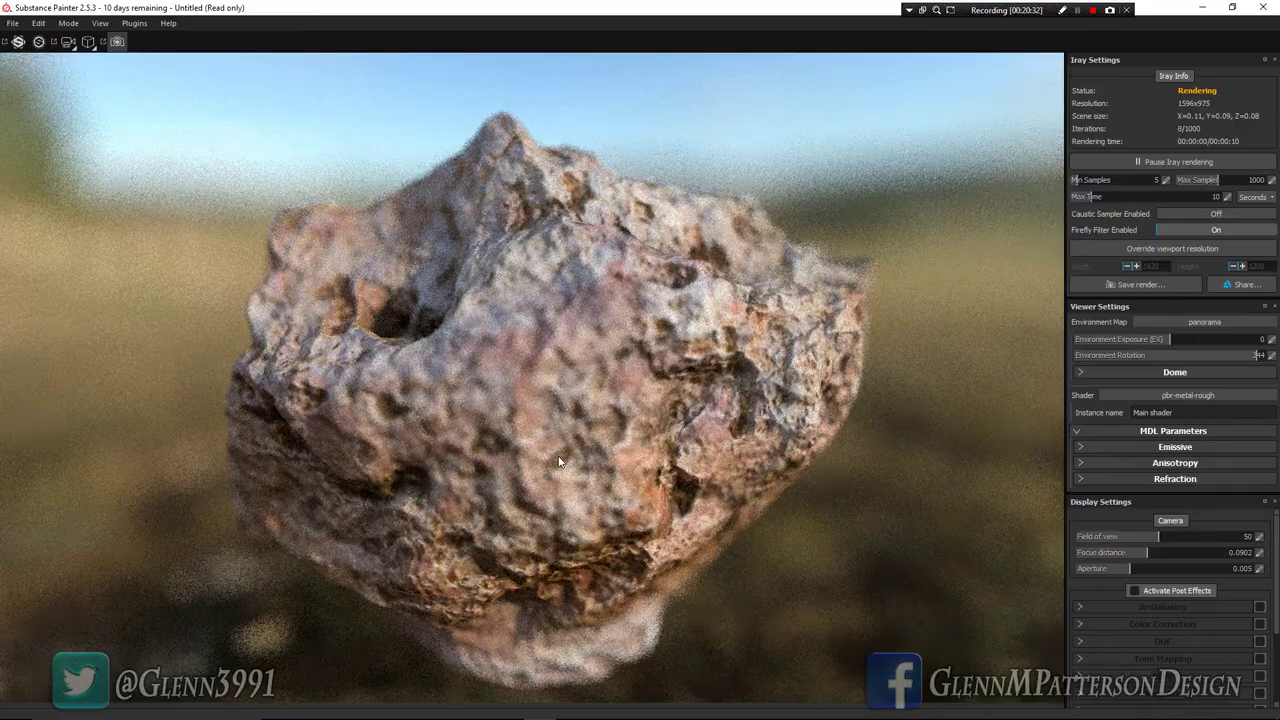
pyautogui.keyDown('ctrl'); pyautogui.click(551, 348); pyautogui.keyUp('ctrl')
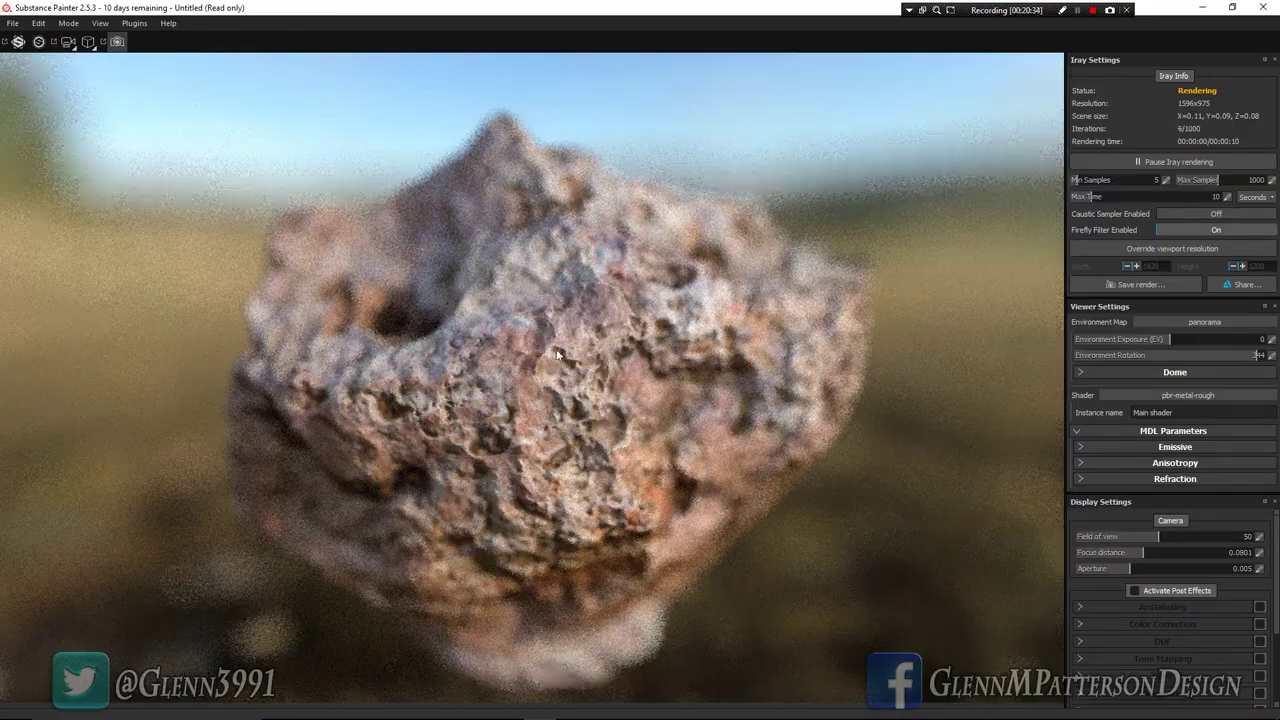
pyautogui.keyDown('alt'); pyautogui.moveTo(593, 362); pyautogui.dragTo(709, 394); pyautogui.keyUp('alt')
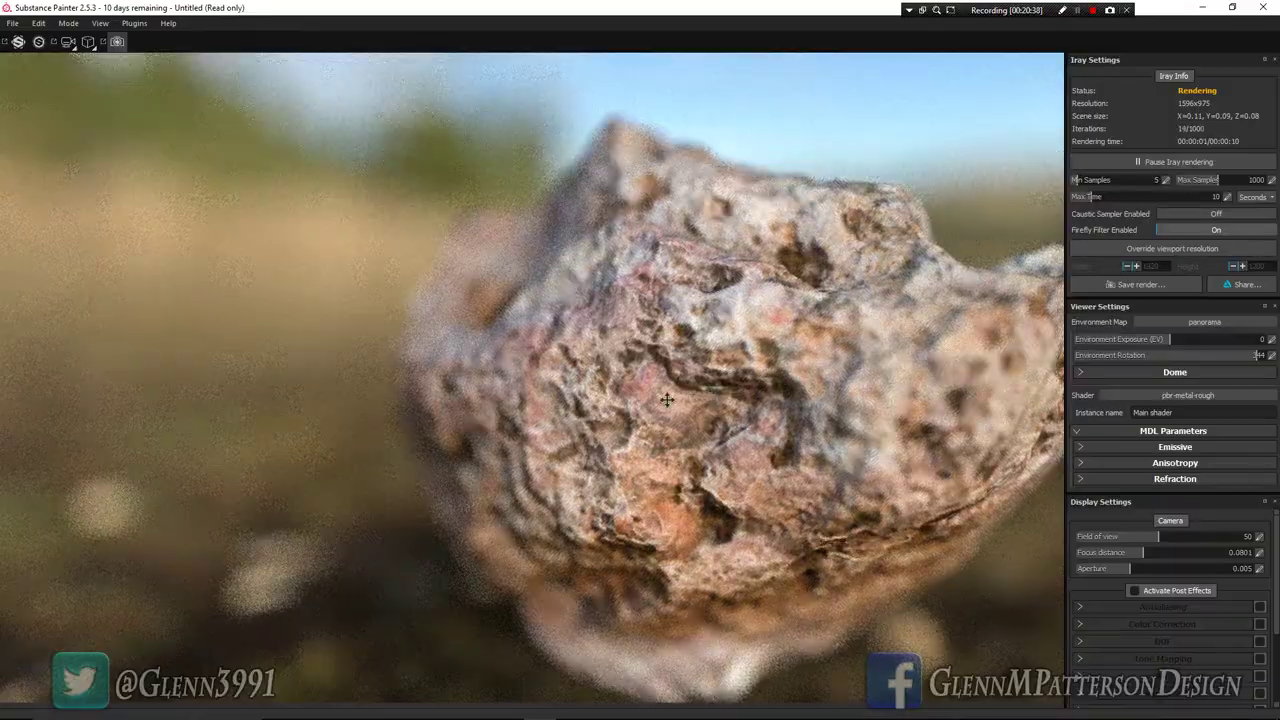
pyautogui.keyDown('alt'); pyautogui.moveTo(787, 375); pyautogui.dragTo(640, 394); pyautogui.keyUp('alt')
pyautogui.keyDown('alt'); pyautogui.moveTo(711, 289); pyautogui.dragTo(790, 360); pyautogui.keyUp('alt')
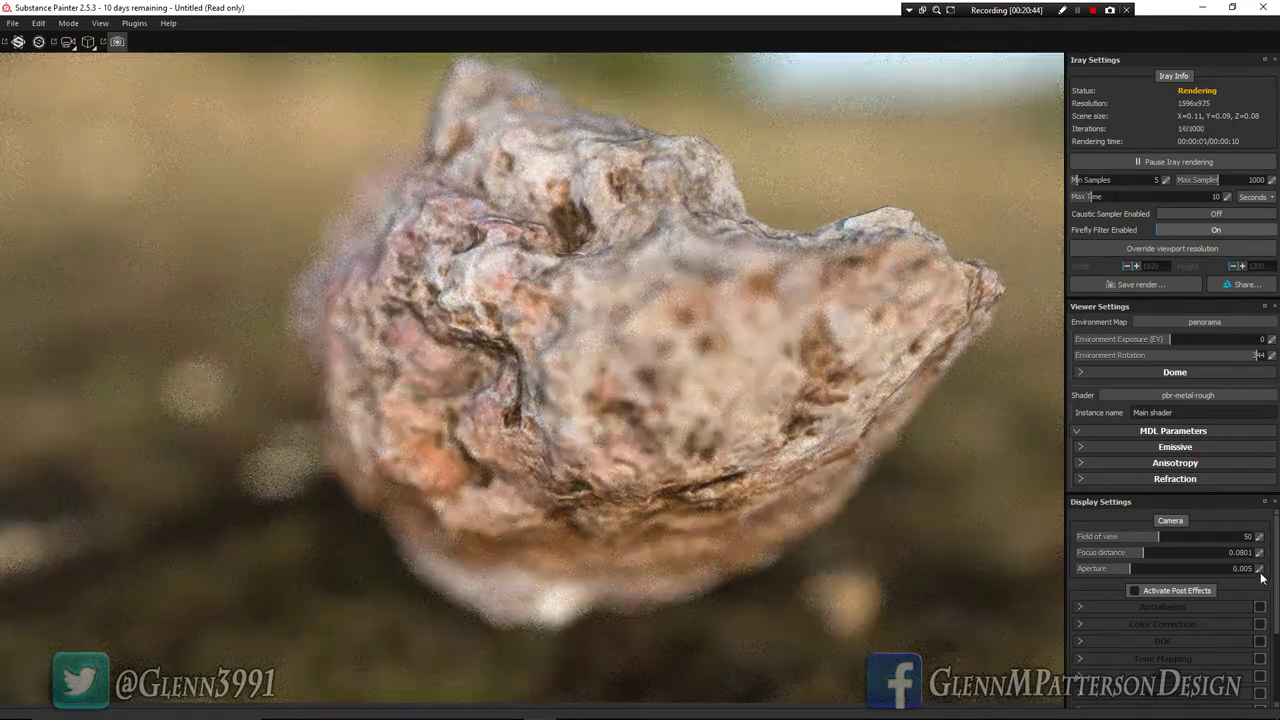
# Step: Try a camera aperture of 0.001, then reset the aperture to 0
pyautogui.doubleClick(1218, 571)
pyautogui.press('BackSpace')
pyautogui.write('.0')
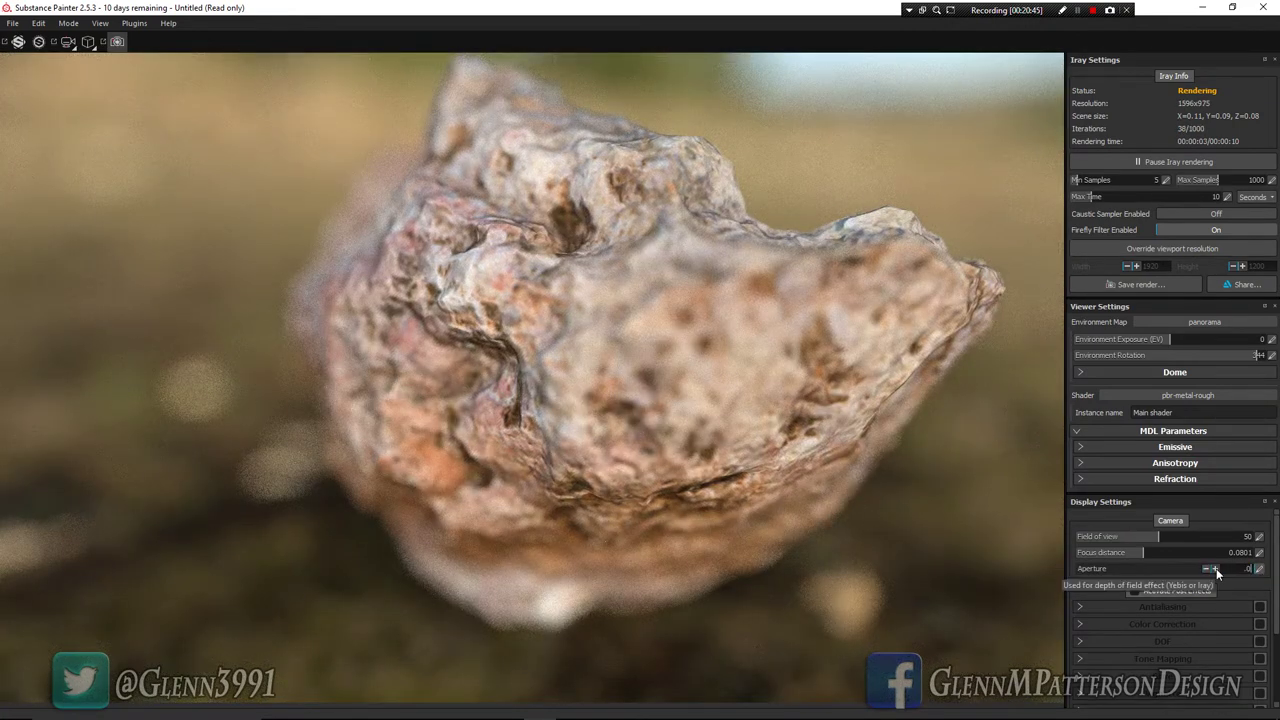
pyautogui.write('01')
pyautogui.press('Return')
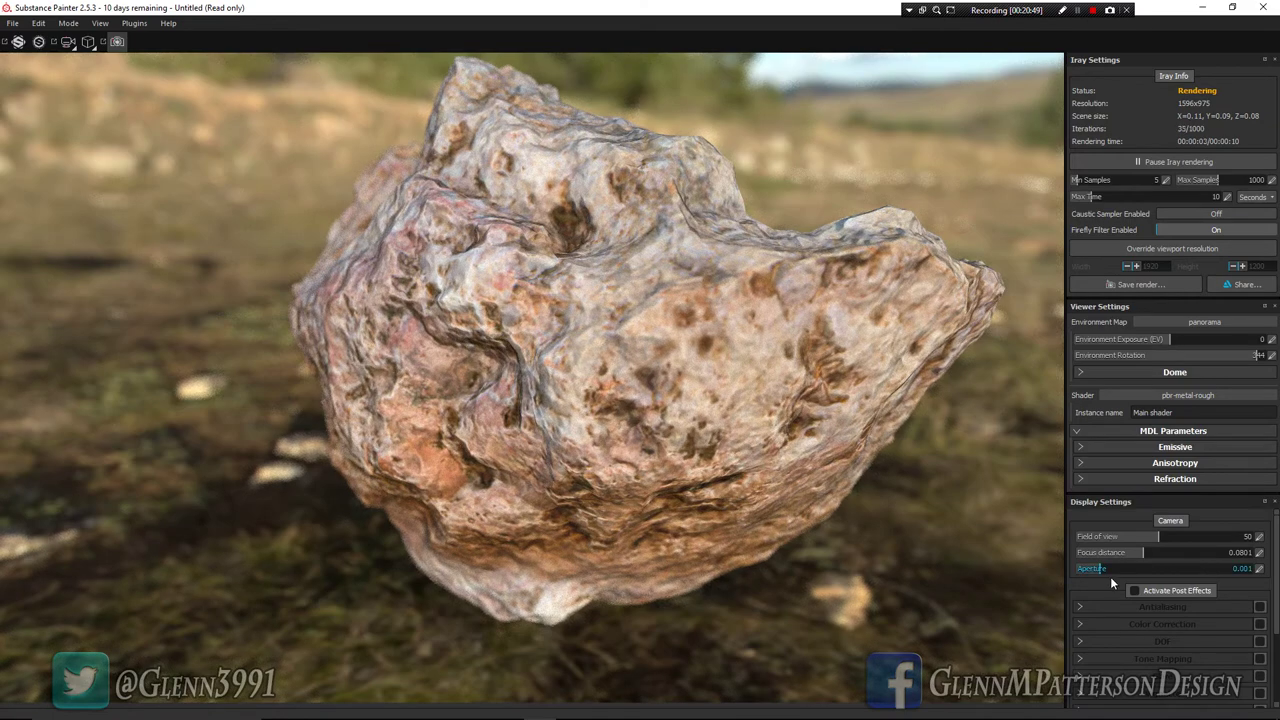
pyautogui.moveTo(1110, 577); pyautogui.dragTo(1056, 564)
# Step: Return to painting mode, raise the AO layer's opacity to 100, and check the shading on the rock
pyautogui.click(68, 23)
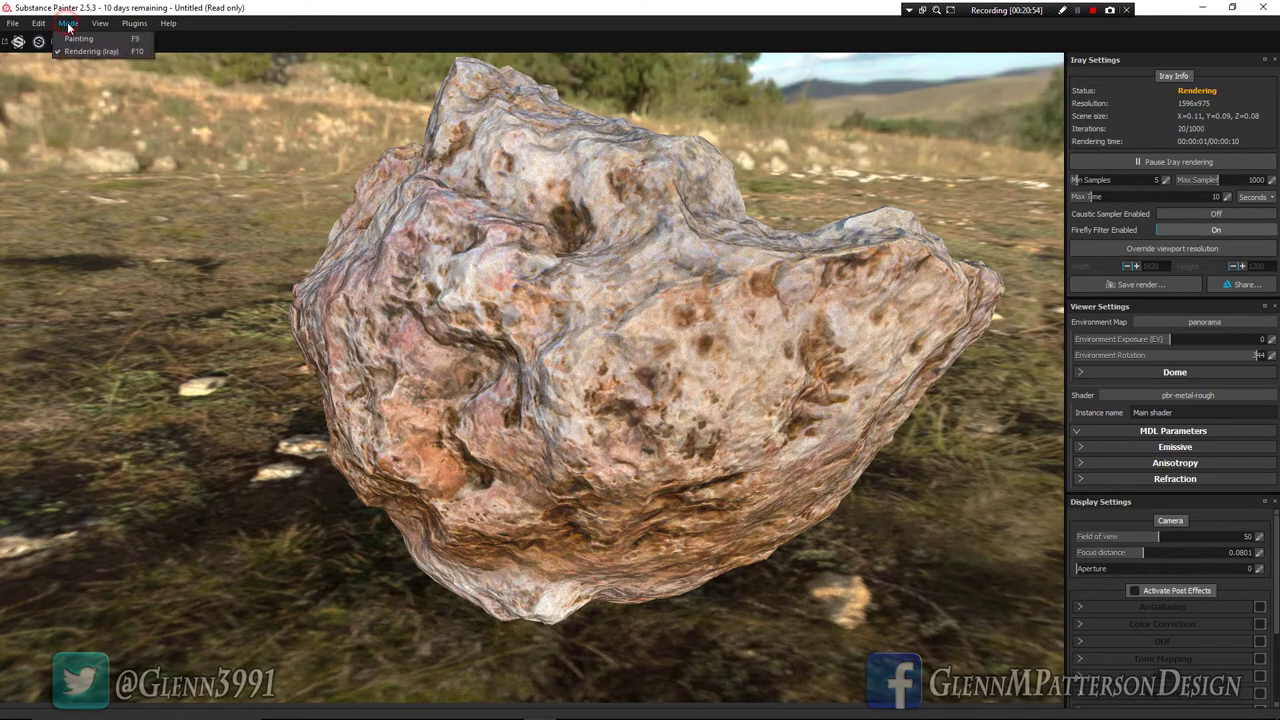
pyautogui.click(76, 39)
pyautogui.moveTo(536, 310)
pyautogui.keyDown('alt'); pyautogui.mouseDown()
pyautogui.moveTo(274, 288)
pyautogui.moveTo(436, 316)
pyautogui.moveTo(489, 277)
pyautogui.moveTo(563, 301)
pyautogui.moveTo(680, 298)
pyautogui.mouseUp(); pyautogui.keyUp('alt')
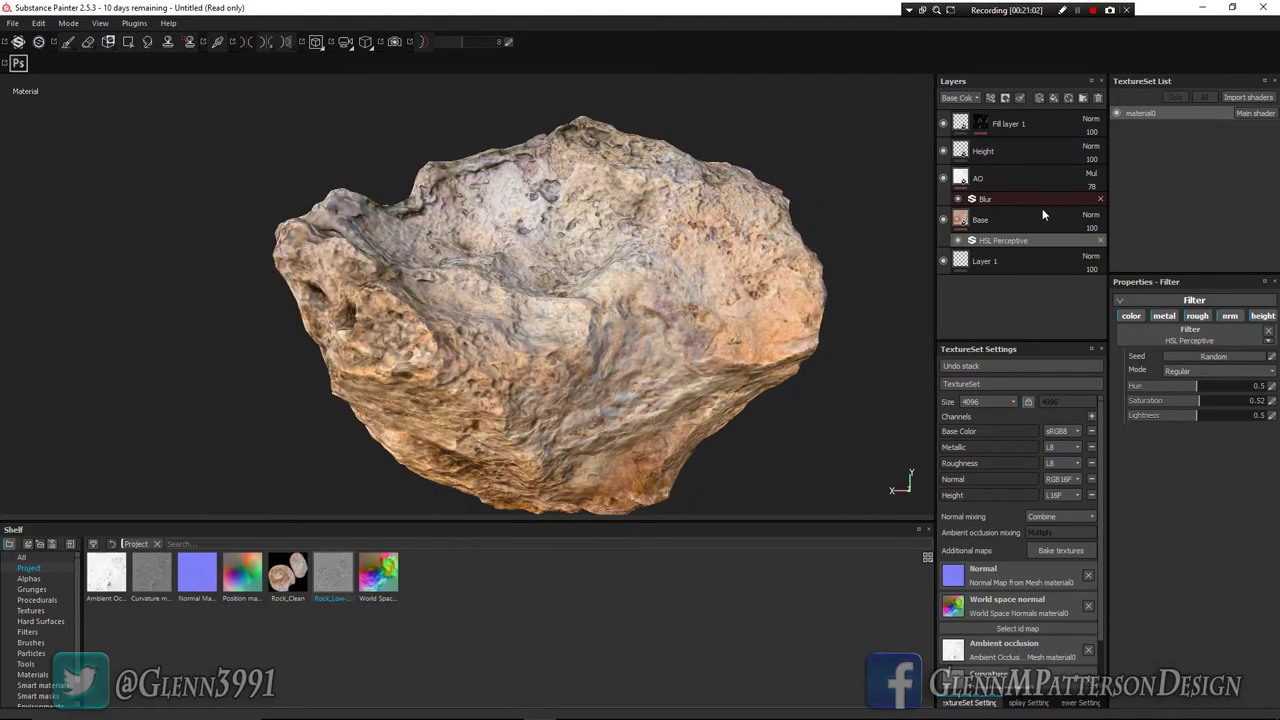
pyautogui.click(1016, 181)
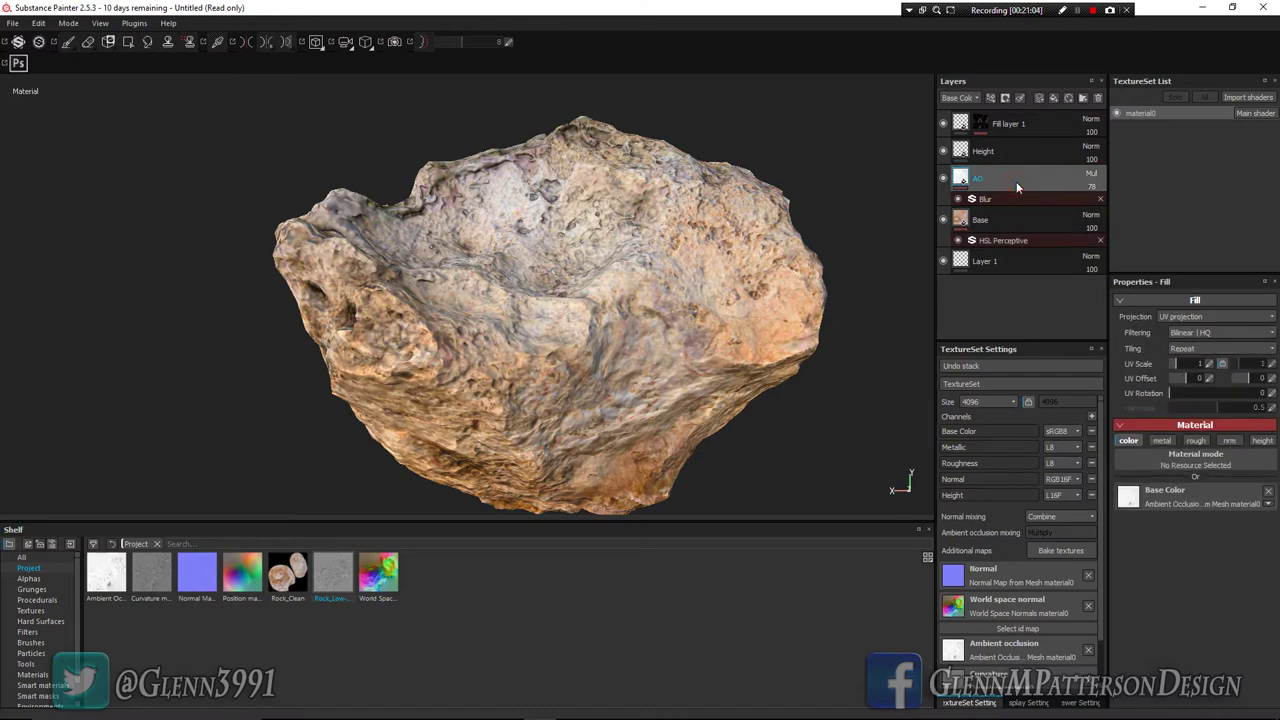
pyautogui.click(1090, 188)
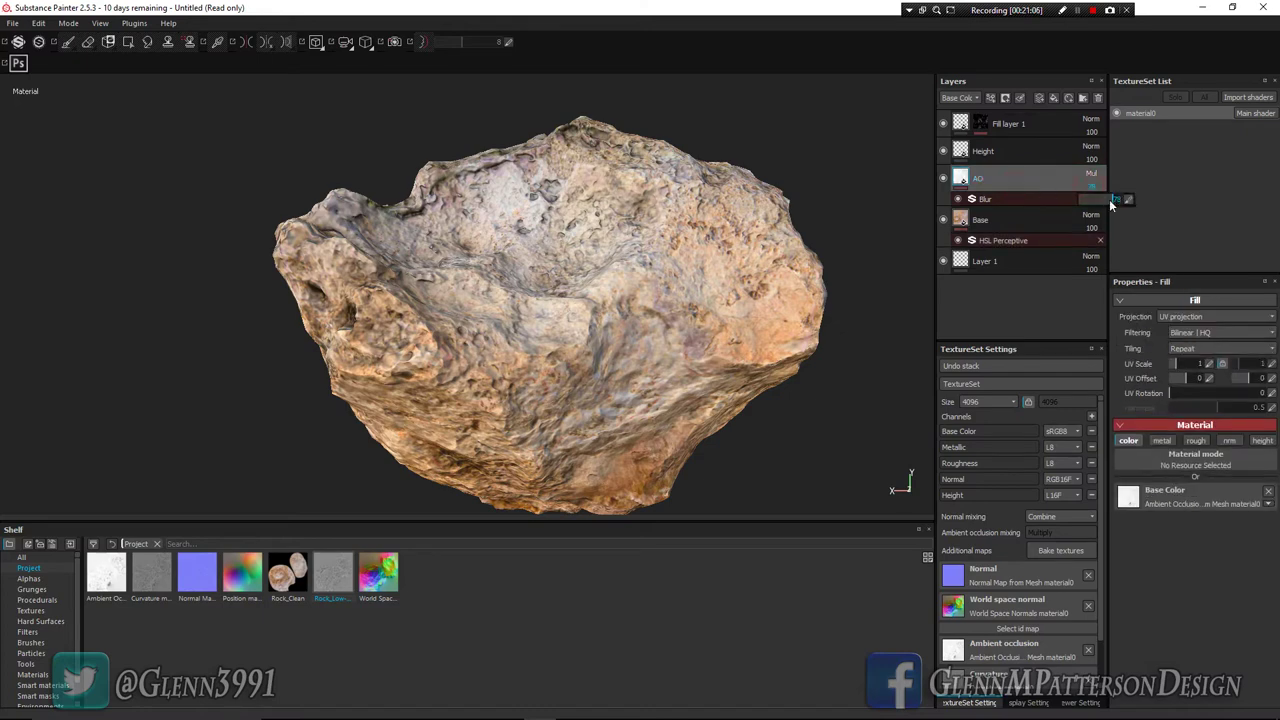
pyautogui.moveTo(1114, 199); pyautogui.dragTo(1130, 200)
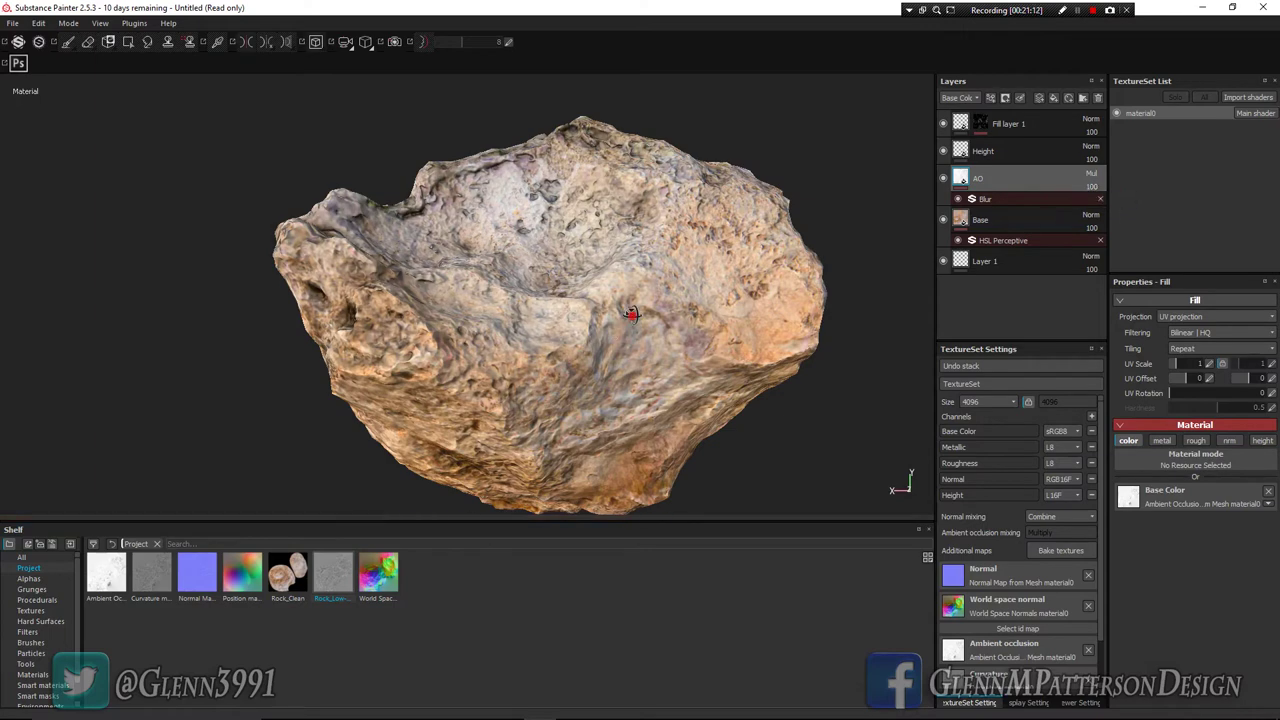
pyautogui.keyDown('alt'); pyautogui.moveTo(632, 315); pyautogui.dragTo(703, 313); pyautogui.keyUp('alt')
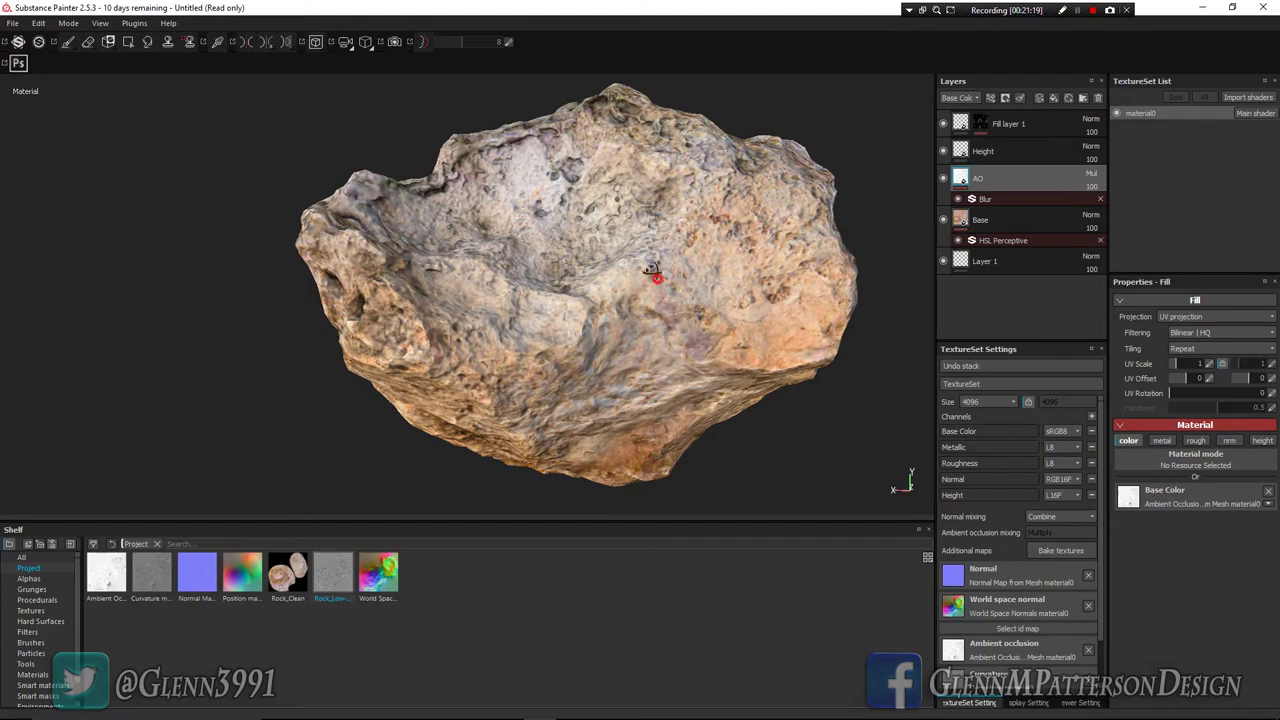
pyautogui.keyDown('alt'); pyautogui.moveTo(651, 274); pyautogui.dragTo(568, 287); pyautogui.keyUp('alt')
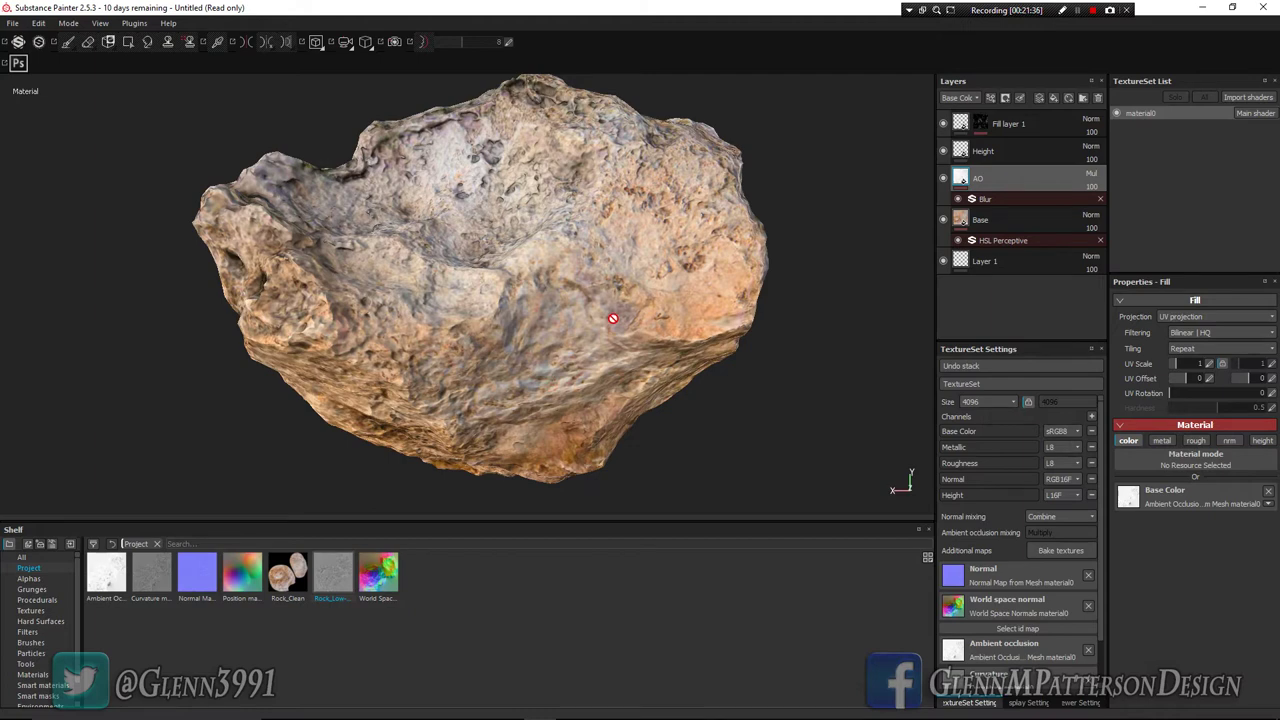
# Step: Save the project under the name Rock in the Textures folder of Photoscan DEMO
pyautogui.click(13, 23)
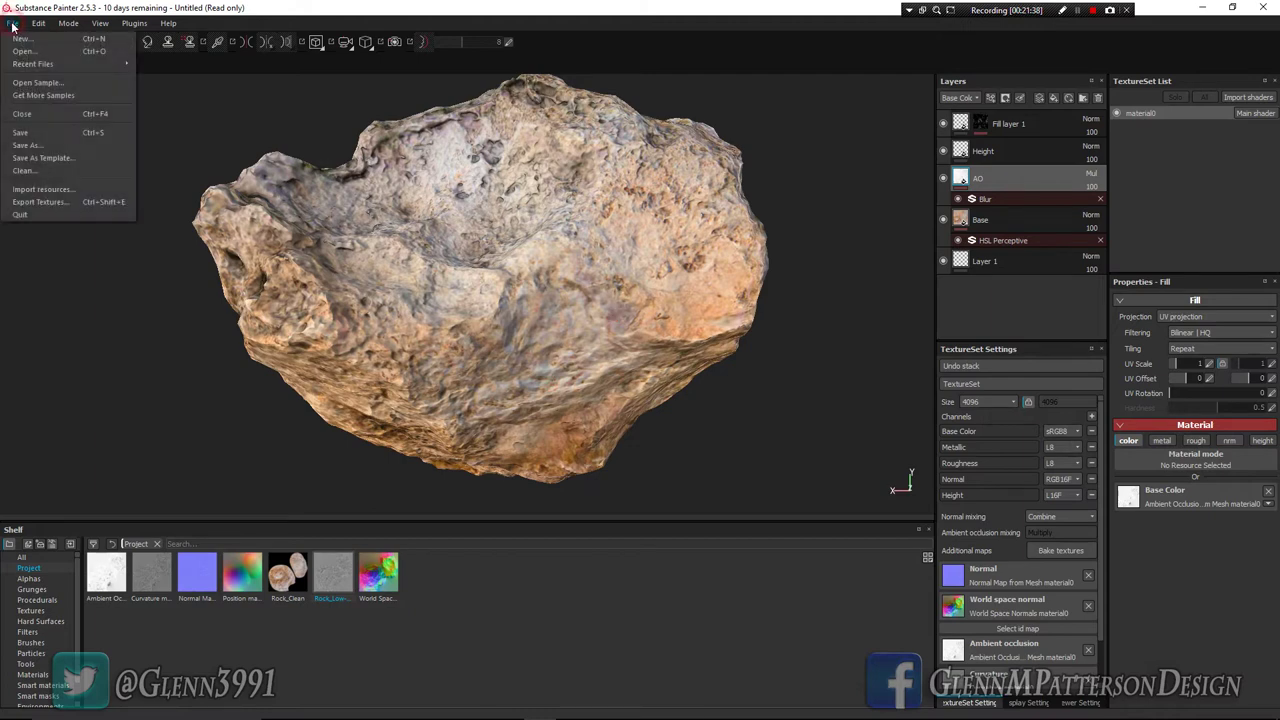
pyautogui.click(27, 145)
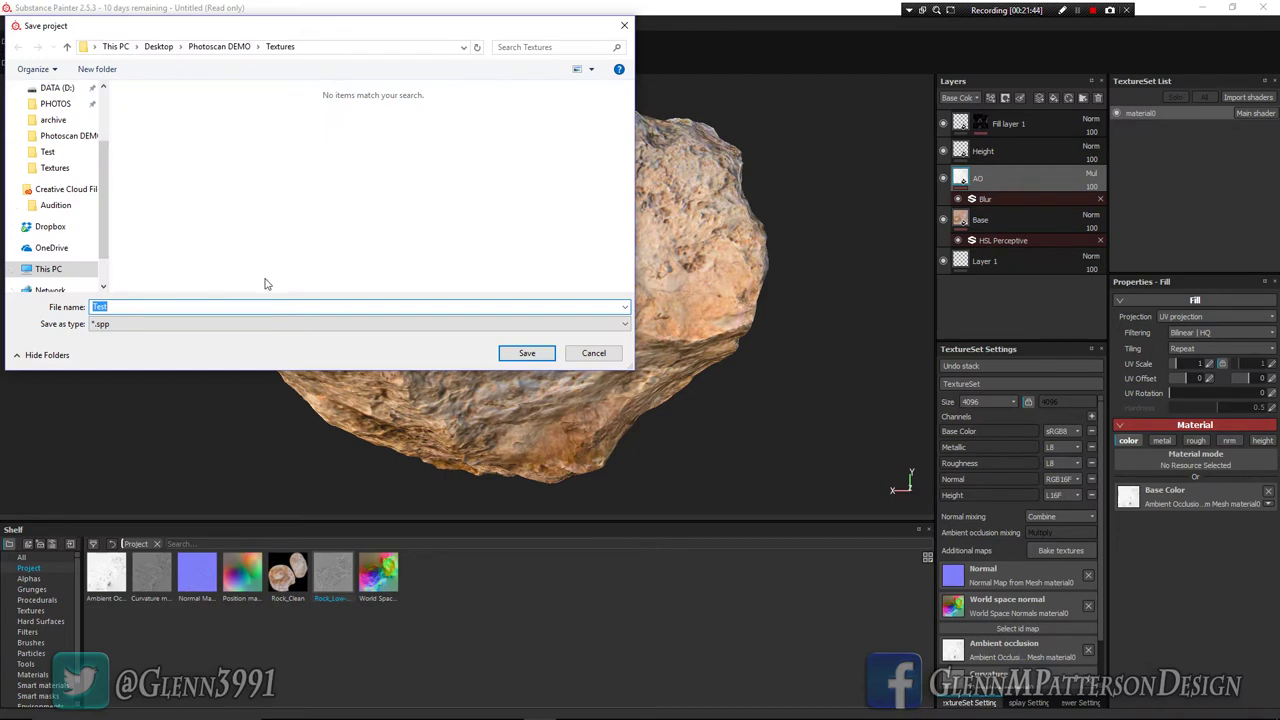
pyautogui.write('Rock')
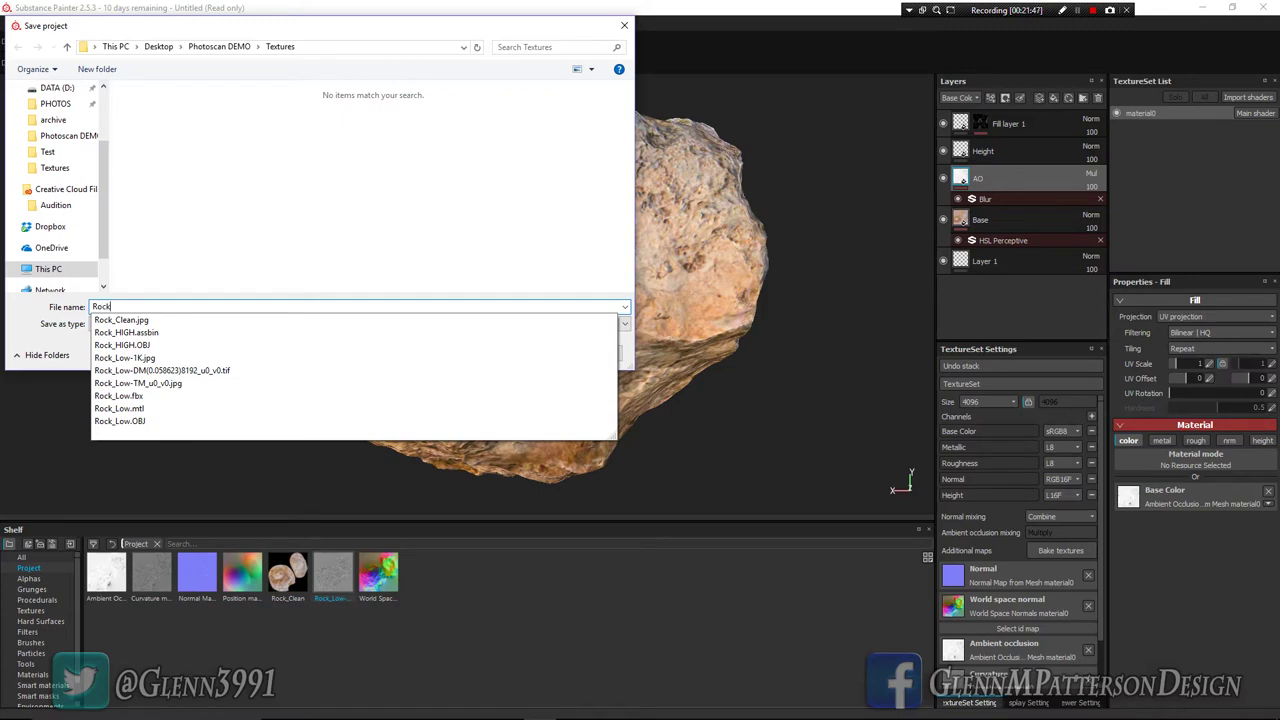
pyautogui.press('Return')
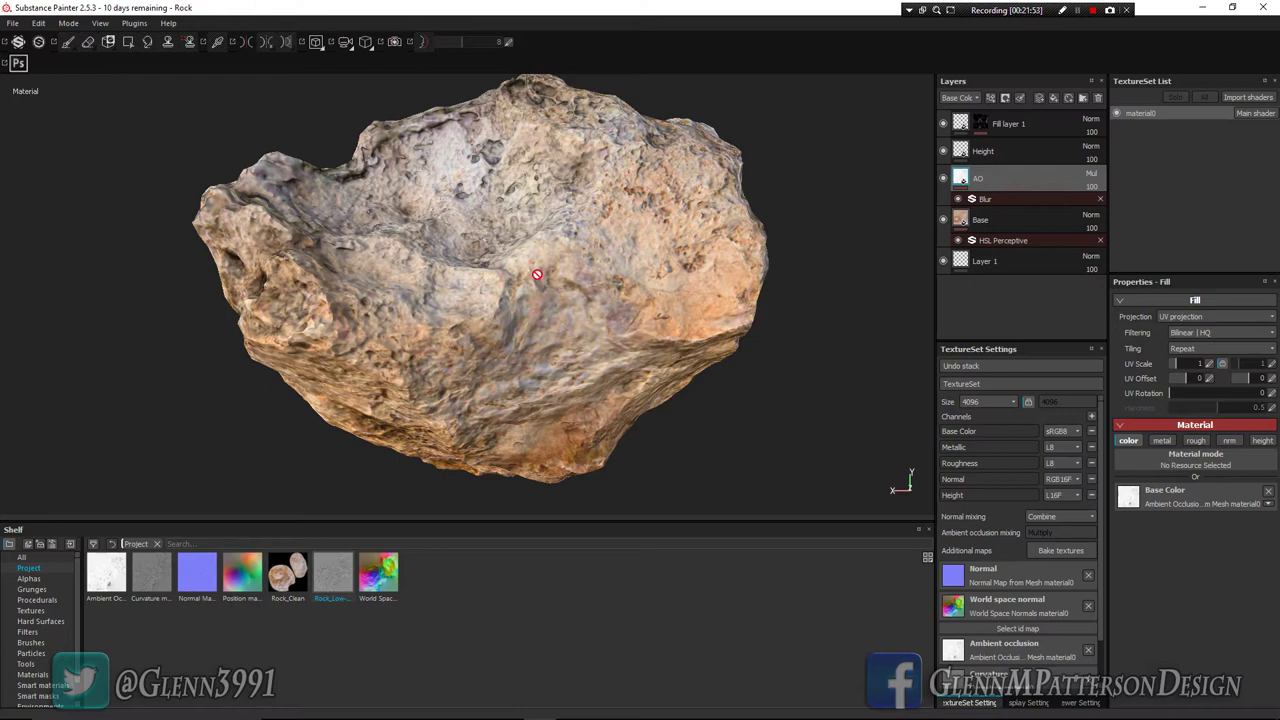
# Step: Open the texture export settings and set the output folder to Textures in Photoscan DEMO
pyautogui.click(12, 24)
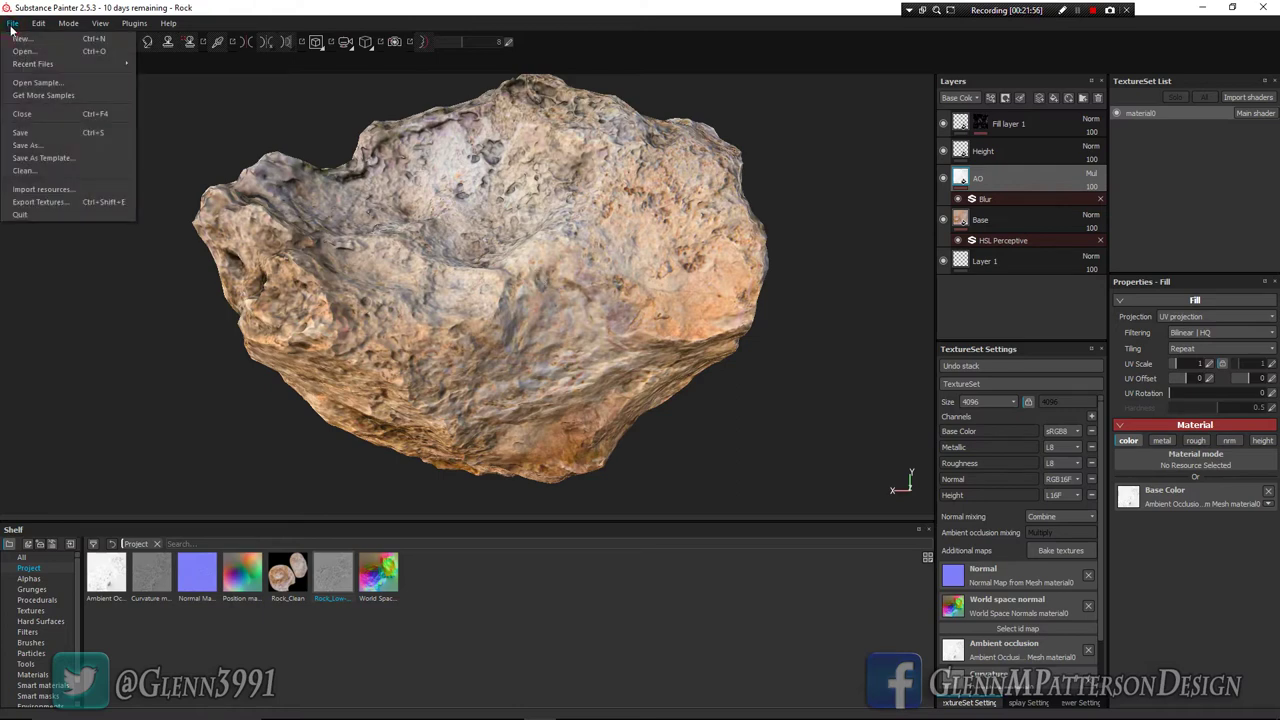
pyautogui.click(58, 206)
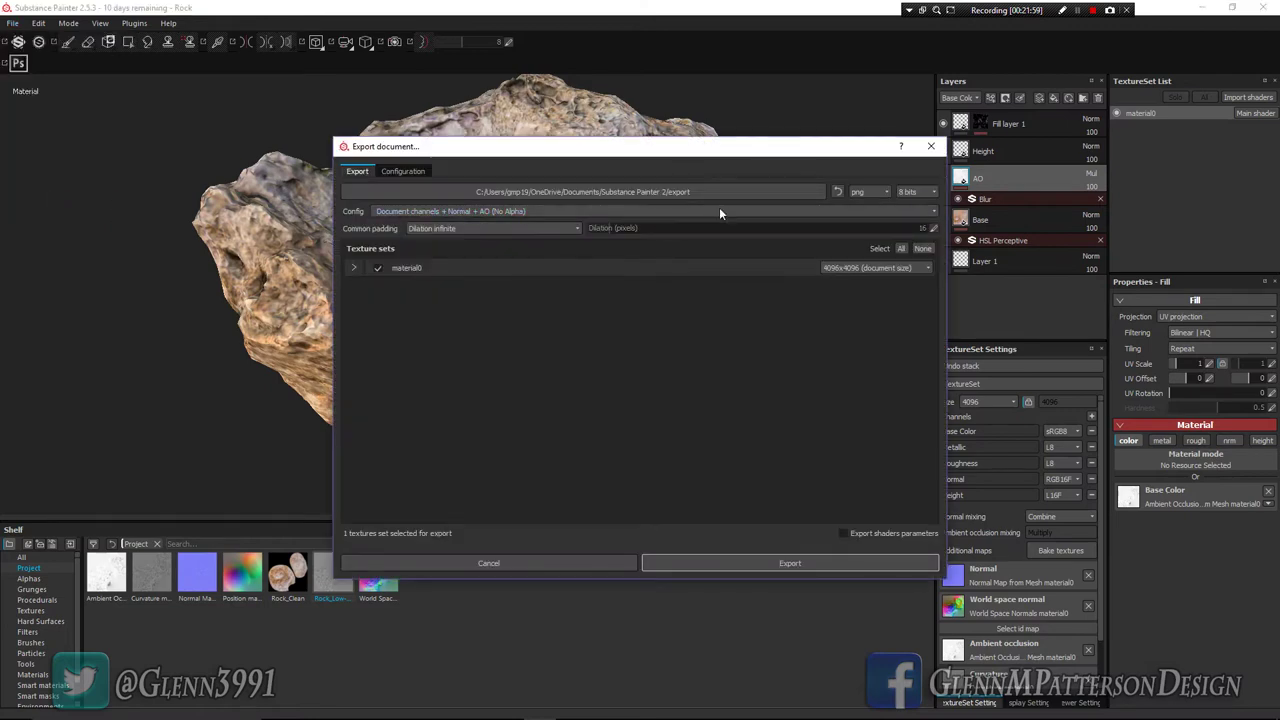
pyautogui.click(838, 192)
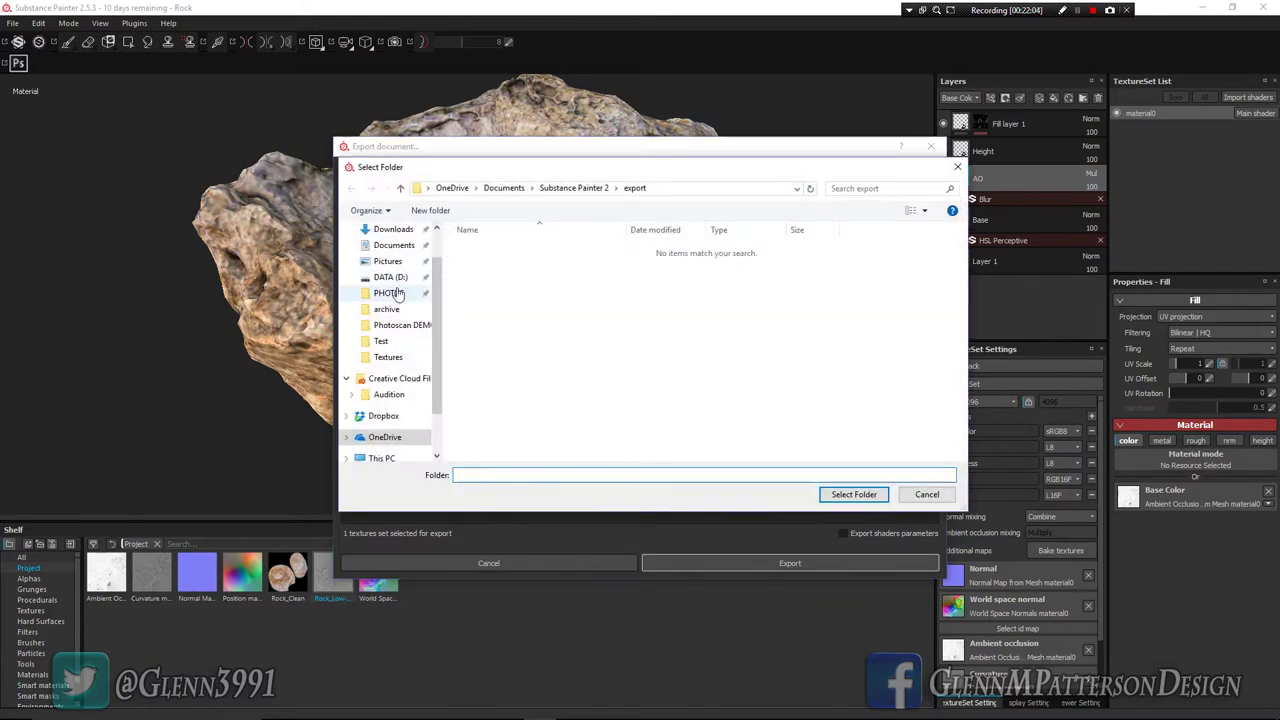
pyautogui.scroll(2, 390, 288)
pyautogui.click(390, 245)
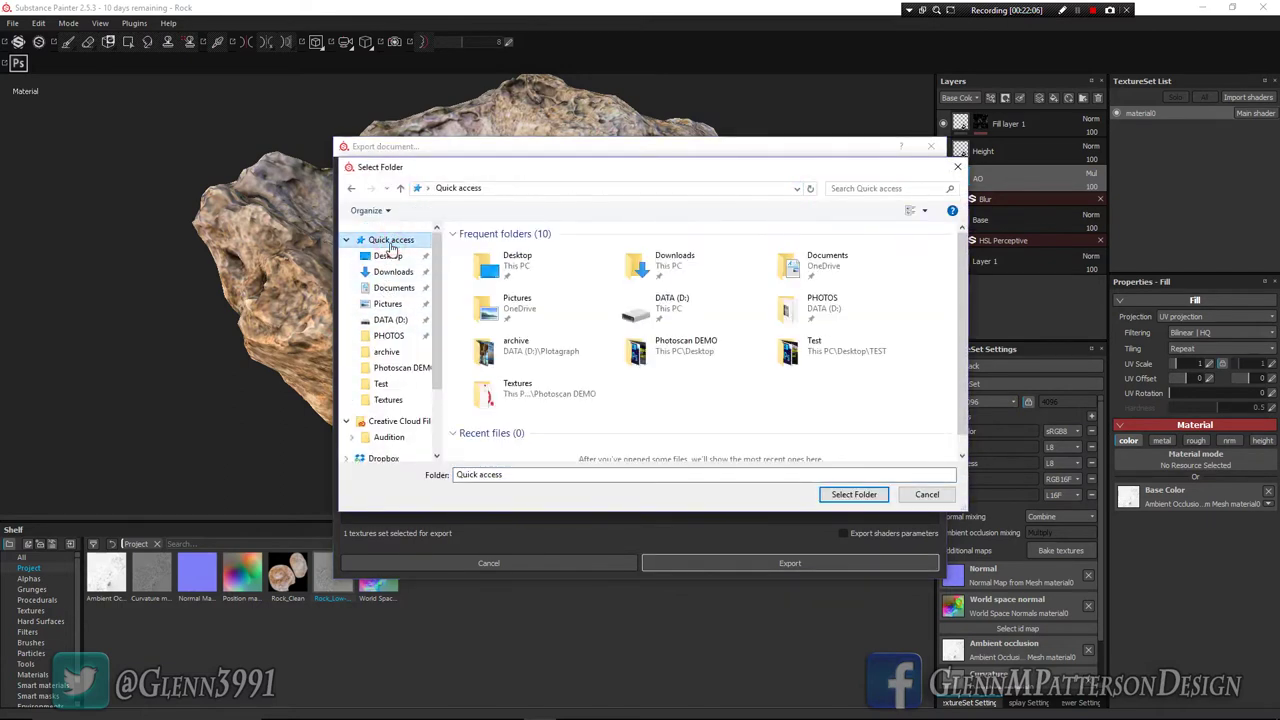
pyautogui.doubleClick(484, 393)
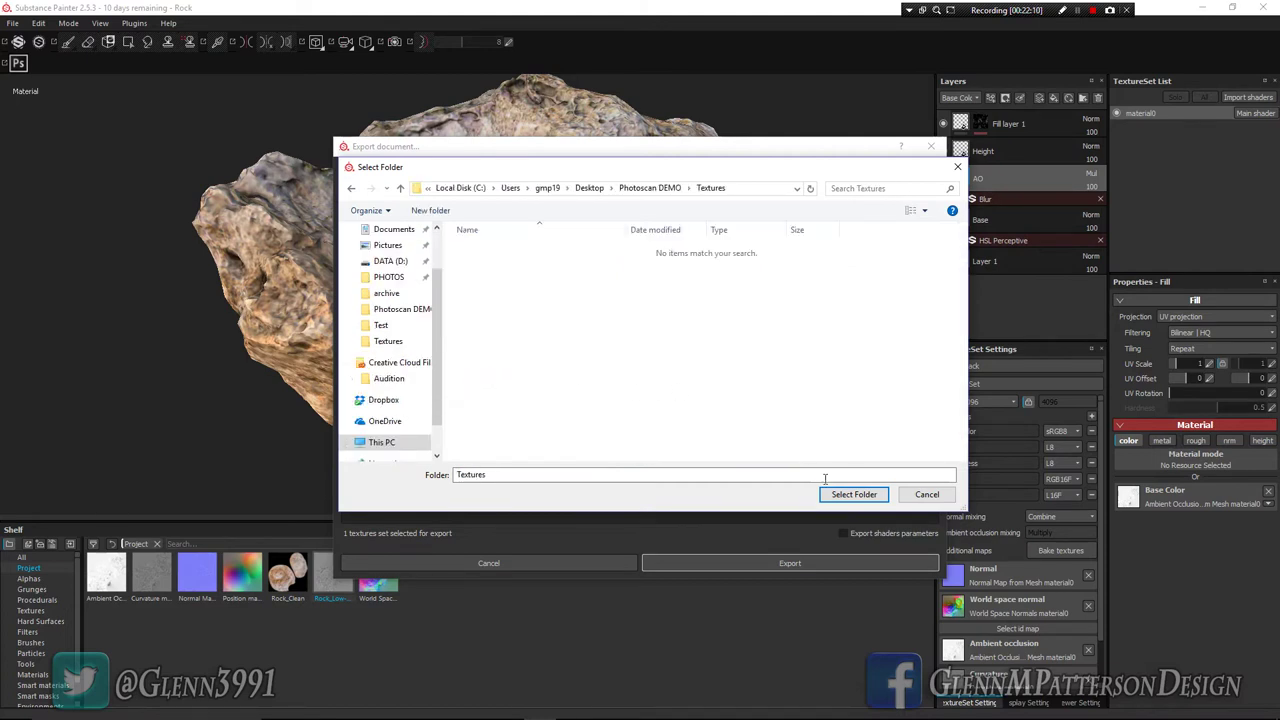
pyautogui.click(853, 494)
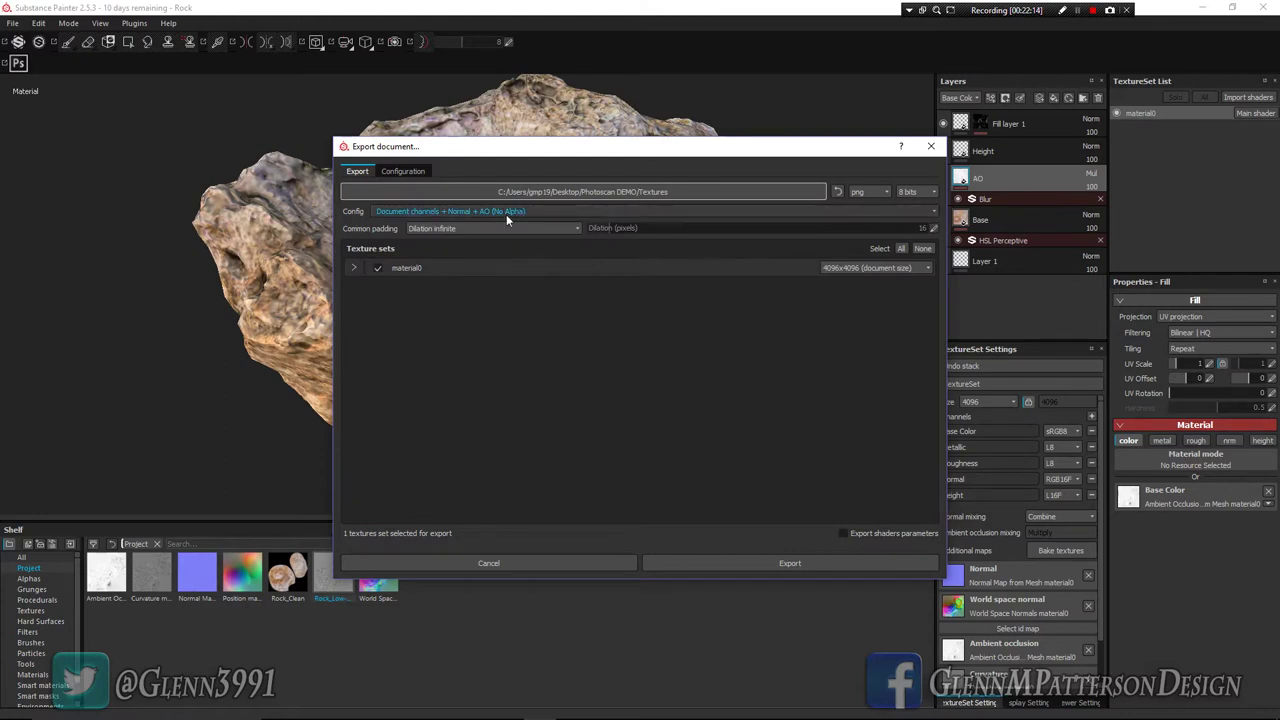
# Step: Set the export format to jpeg and export material0 with the Document channels + Normal + AO (No Alpha) configuration
pyautogui.click(886, 192)
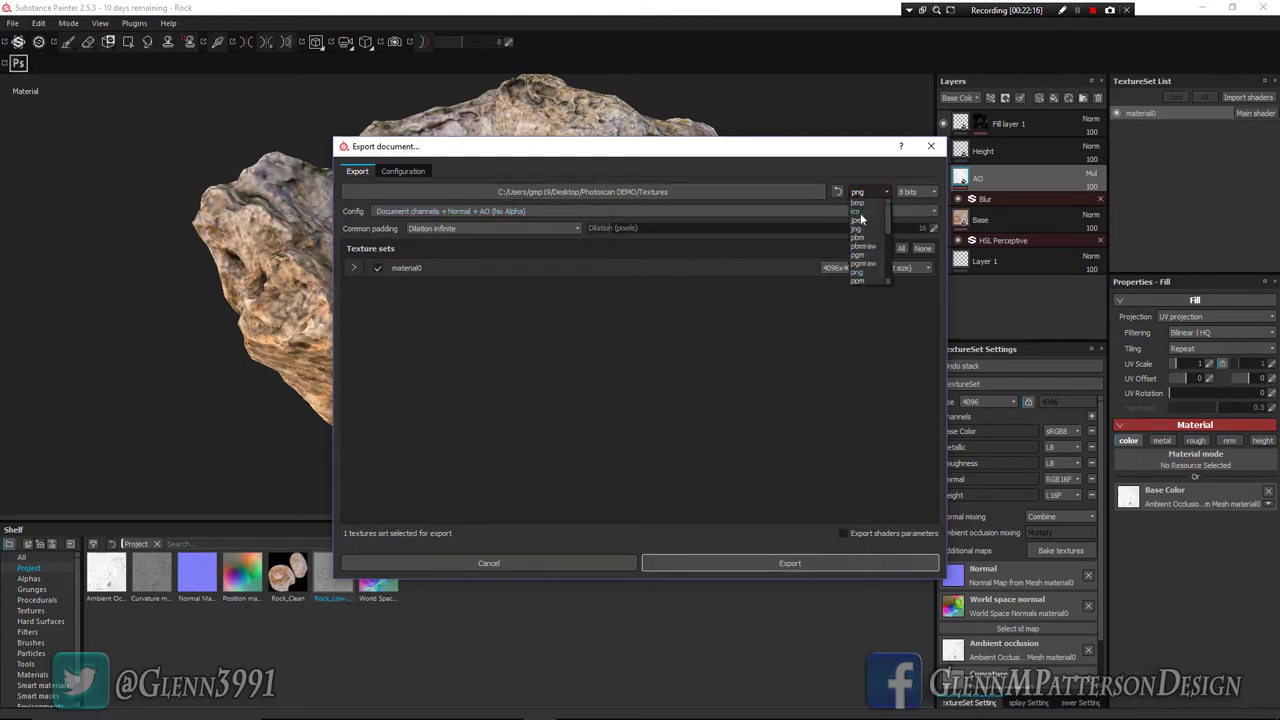
pyautogui.click(860, 220)
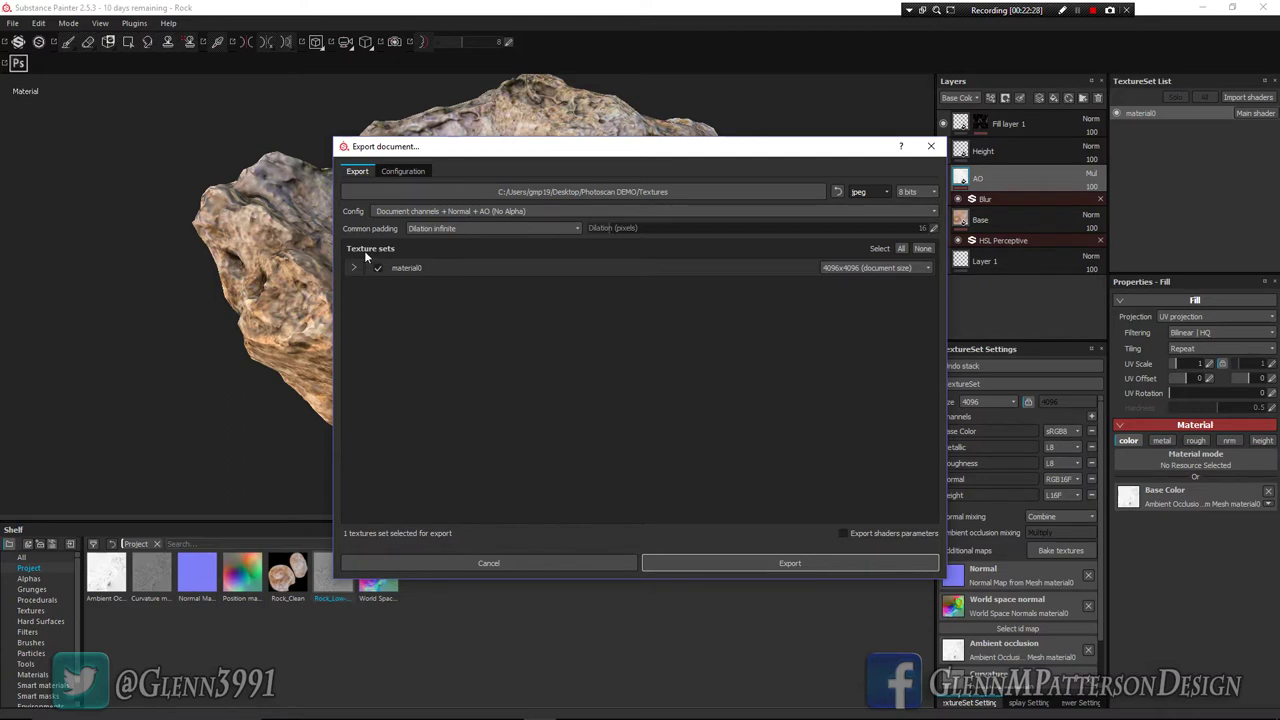
pyautogui.click(789, 562)
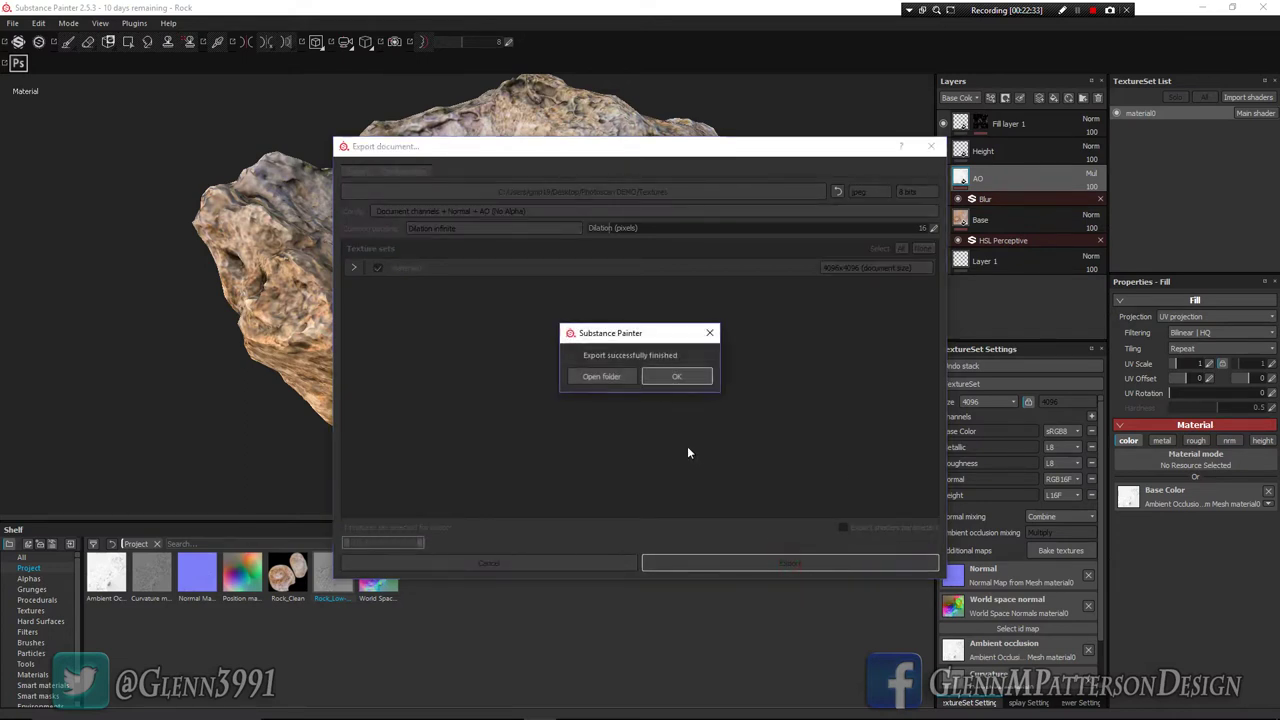
pyautogui.click(668, 375)
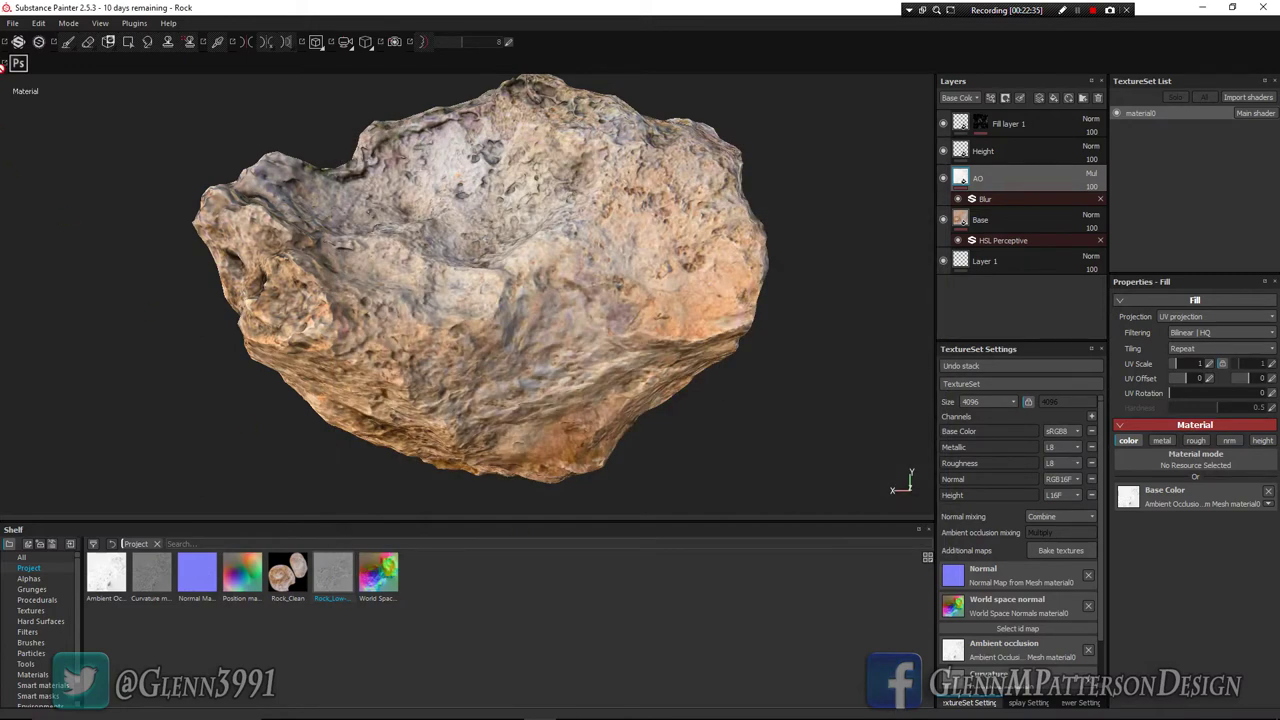
# Step: Export the textures again as jpeg using the Additional maps configuration, with the material0 map list expanded
pyautogui.click(12, 23)
pyautogui.click(40, 201)
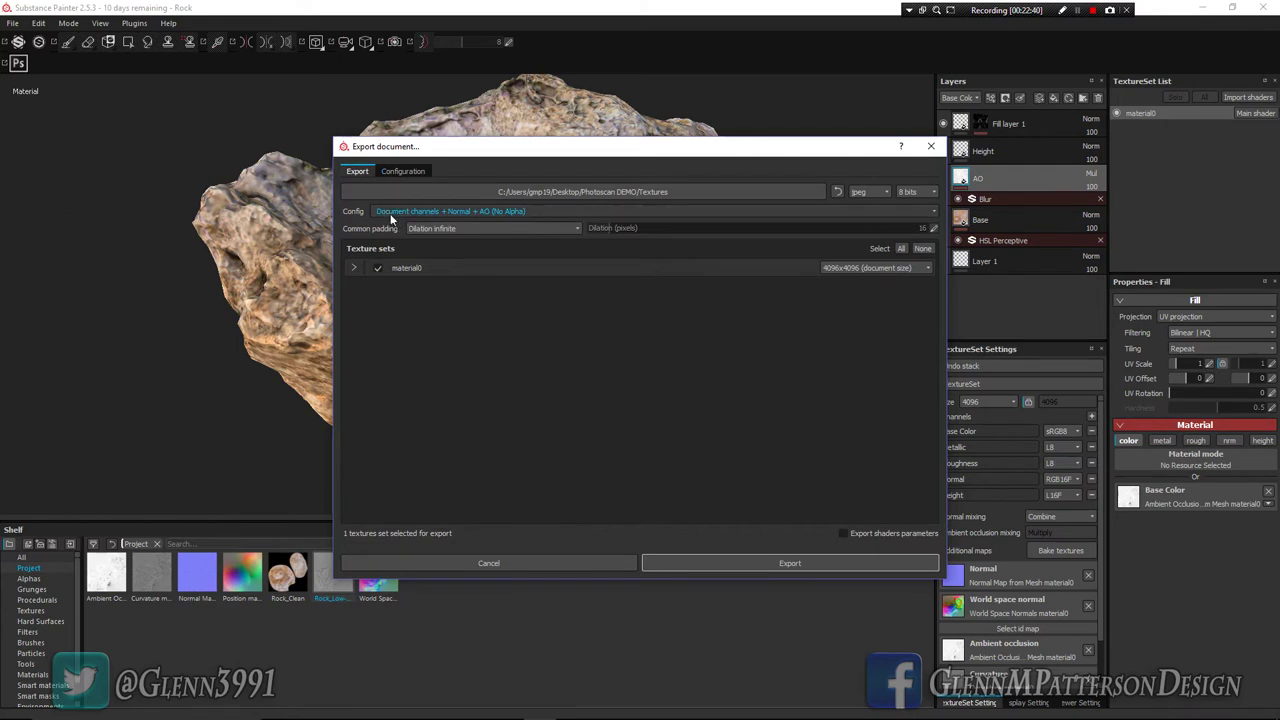
pyautogui.click(401, 212)
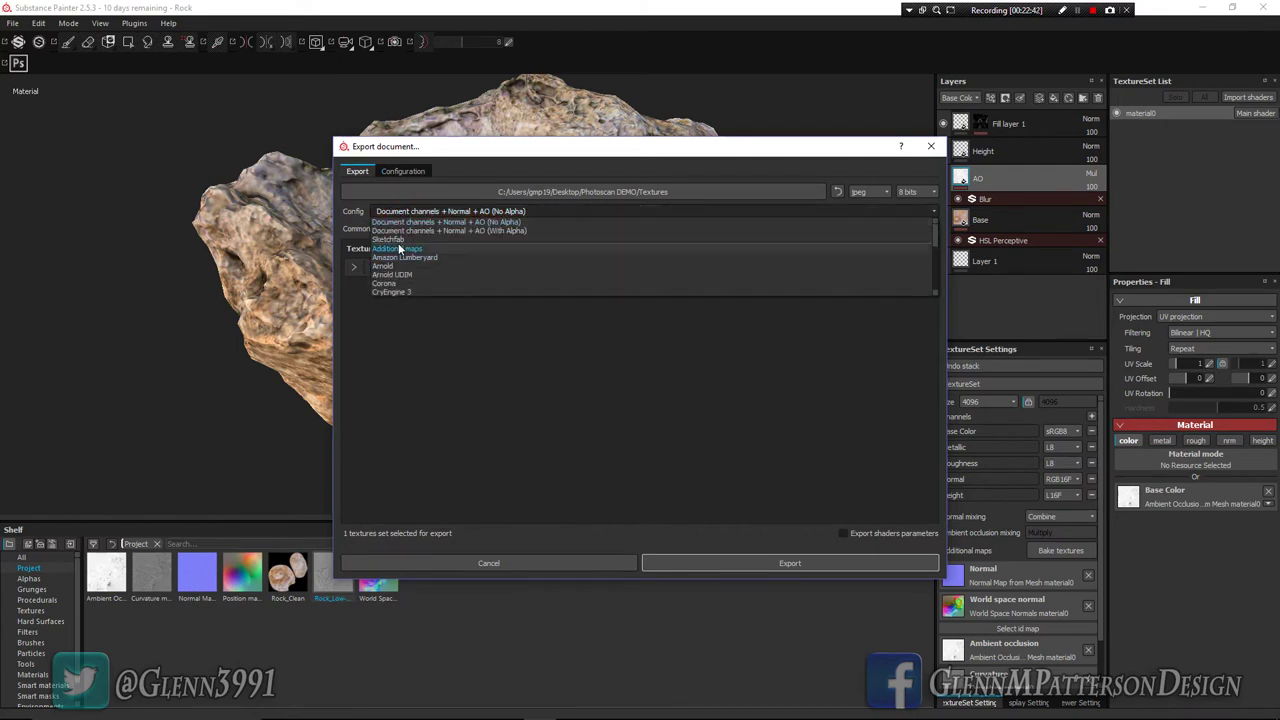
pyautogui.click(395, 248)
pyautogui.click(353, 268)
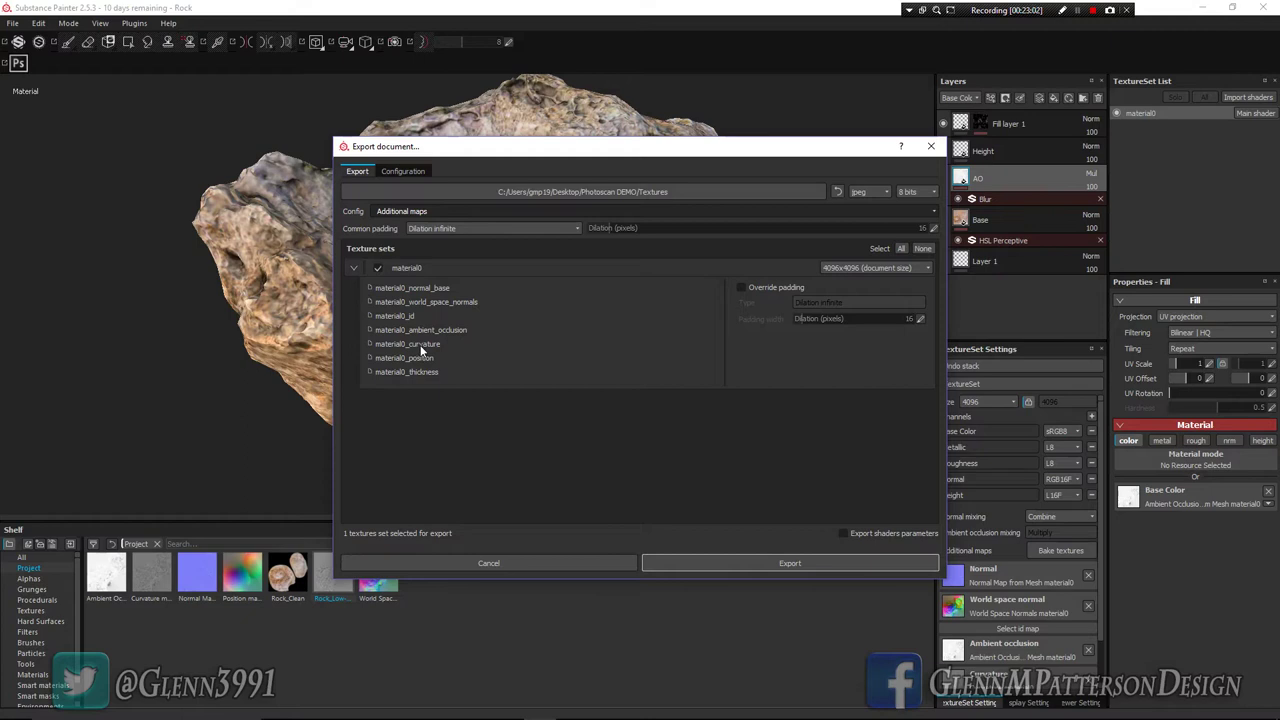
pyautogui.click(769, 564)
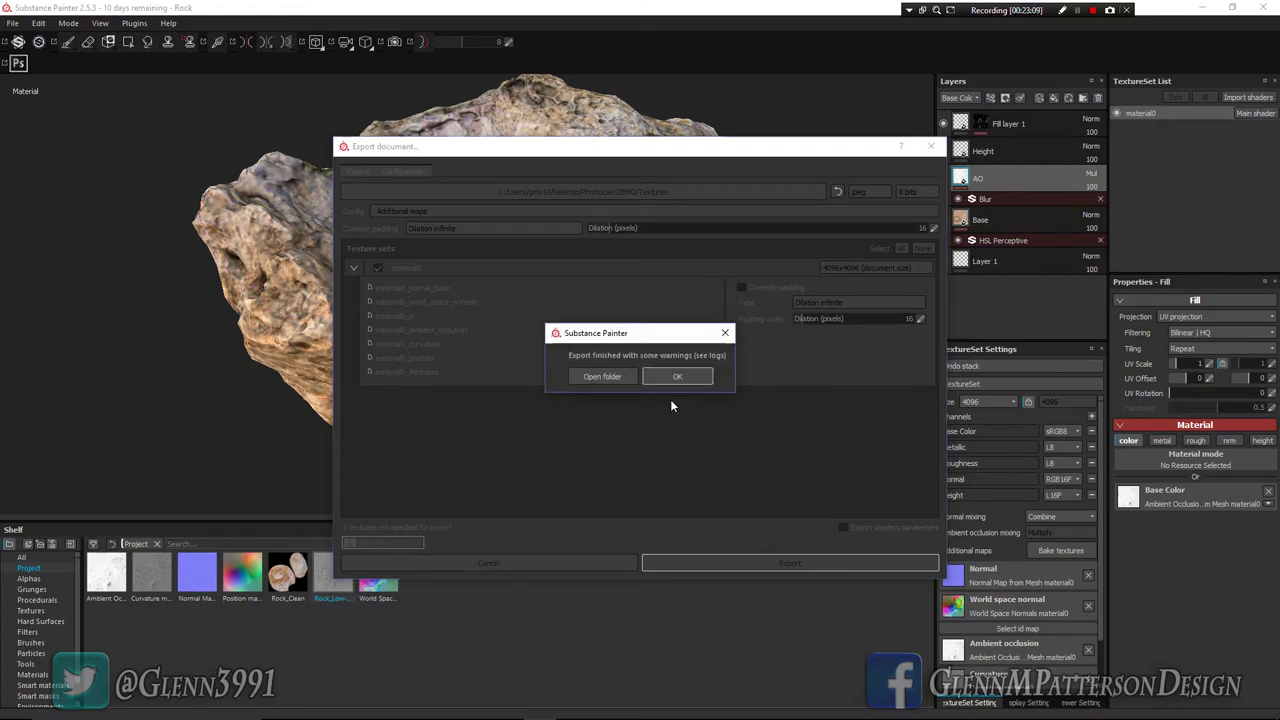
# Step: Open the export folder and examine the exported maps one after another, starting with material0_Base_Color
pyautogui.click(601, 377)
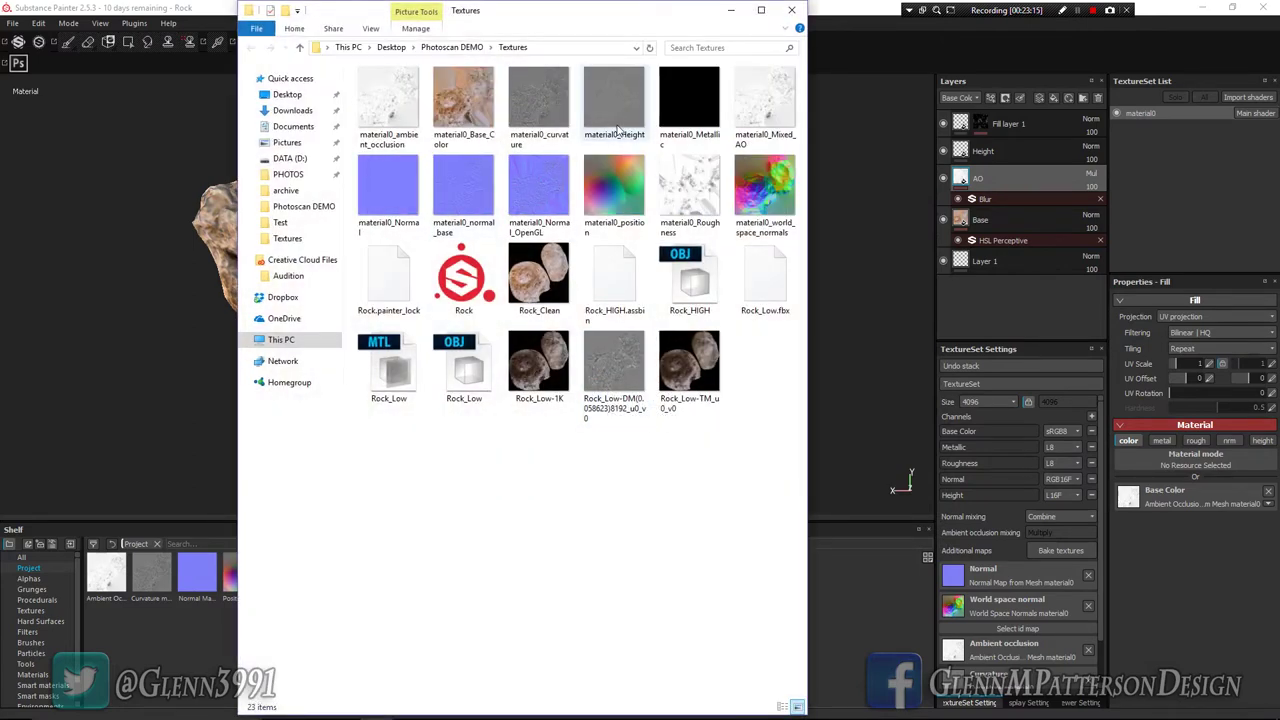
pyautogui.doubleClick(465, 108)
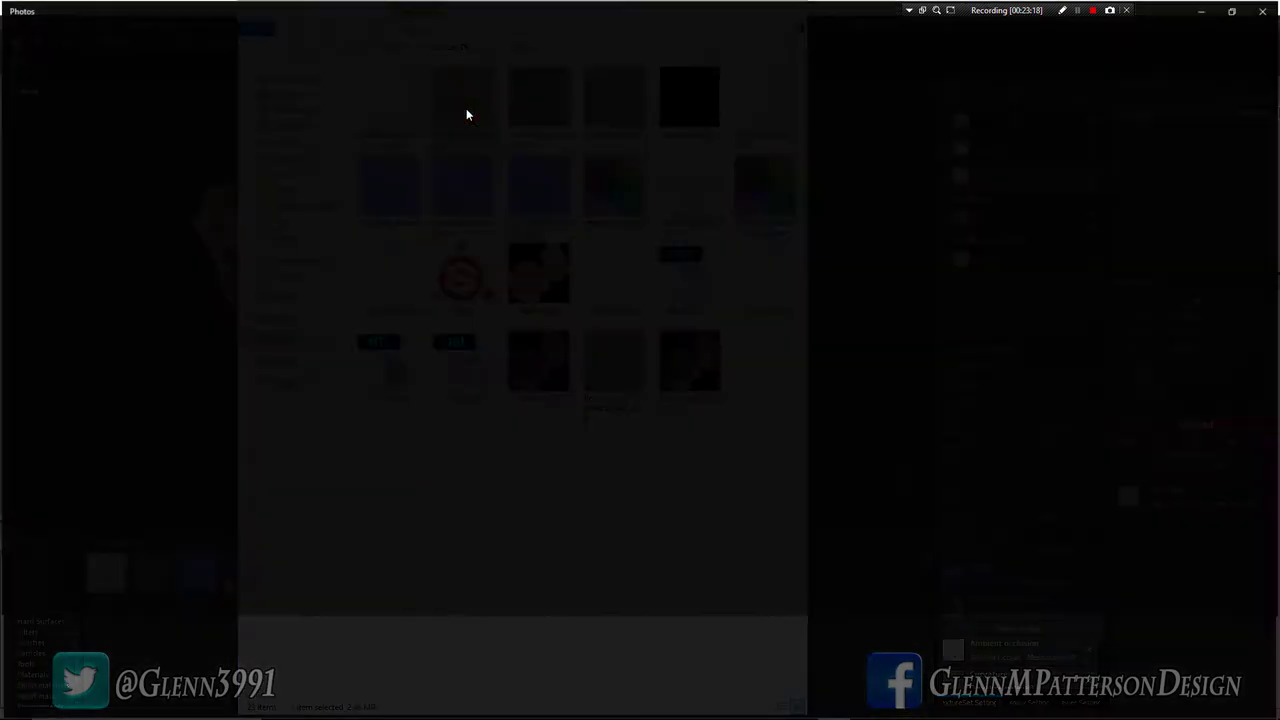
pyautogui.click(699, 698)
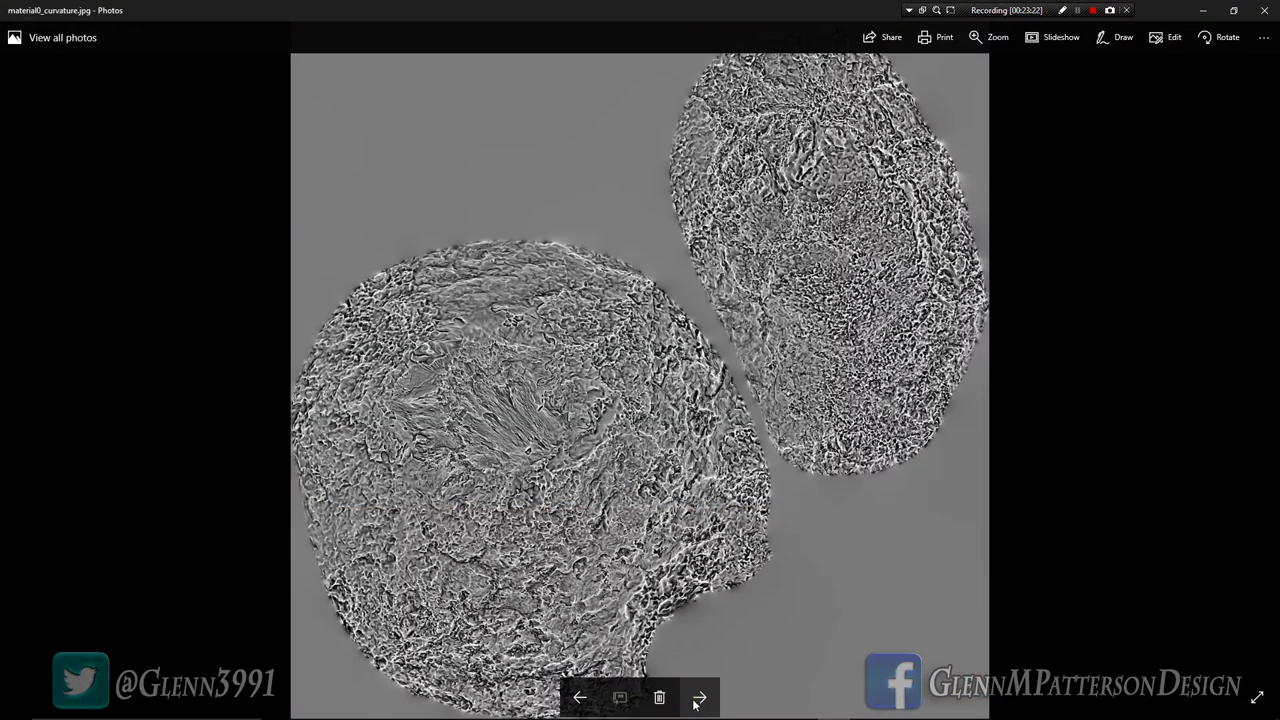
pyautogui.click(699, 698)
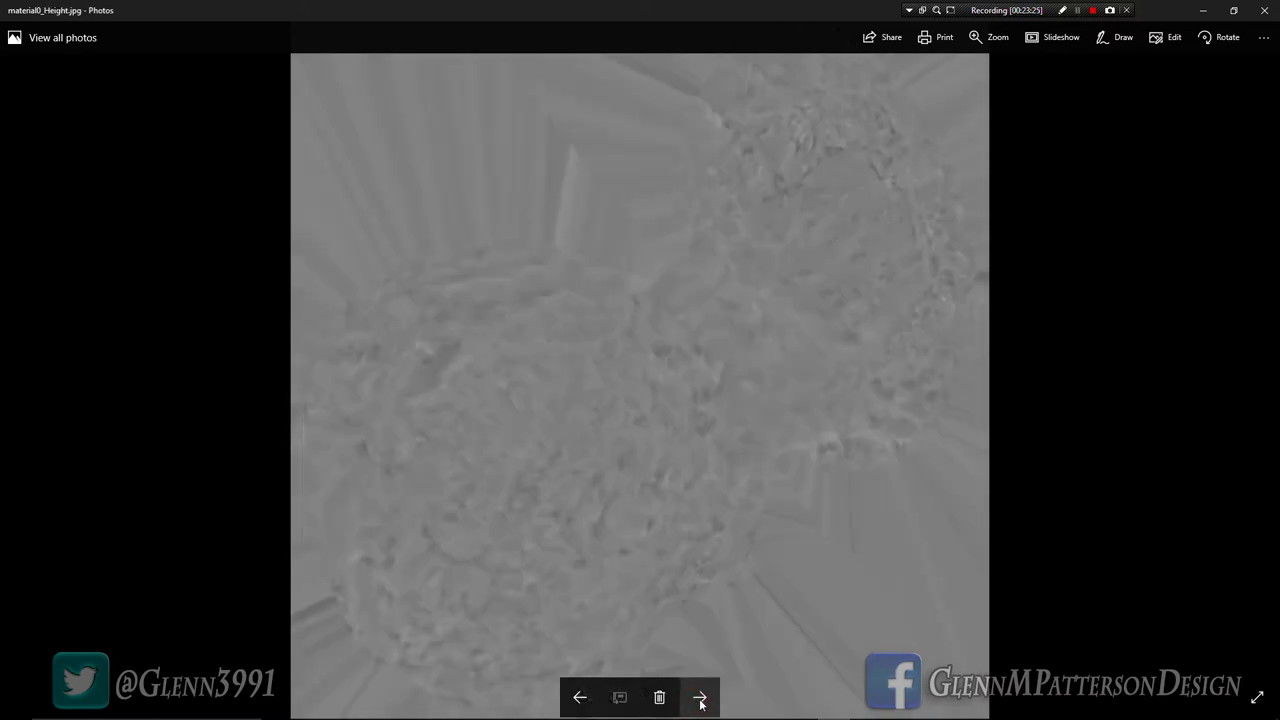
pyautogui.click(700, 700)
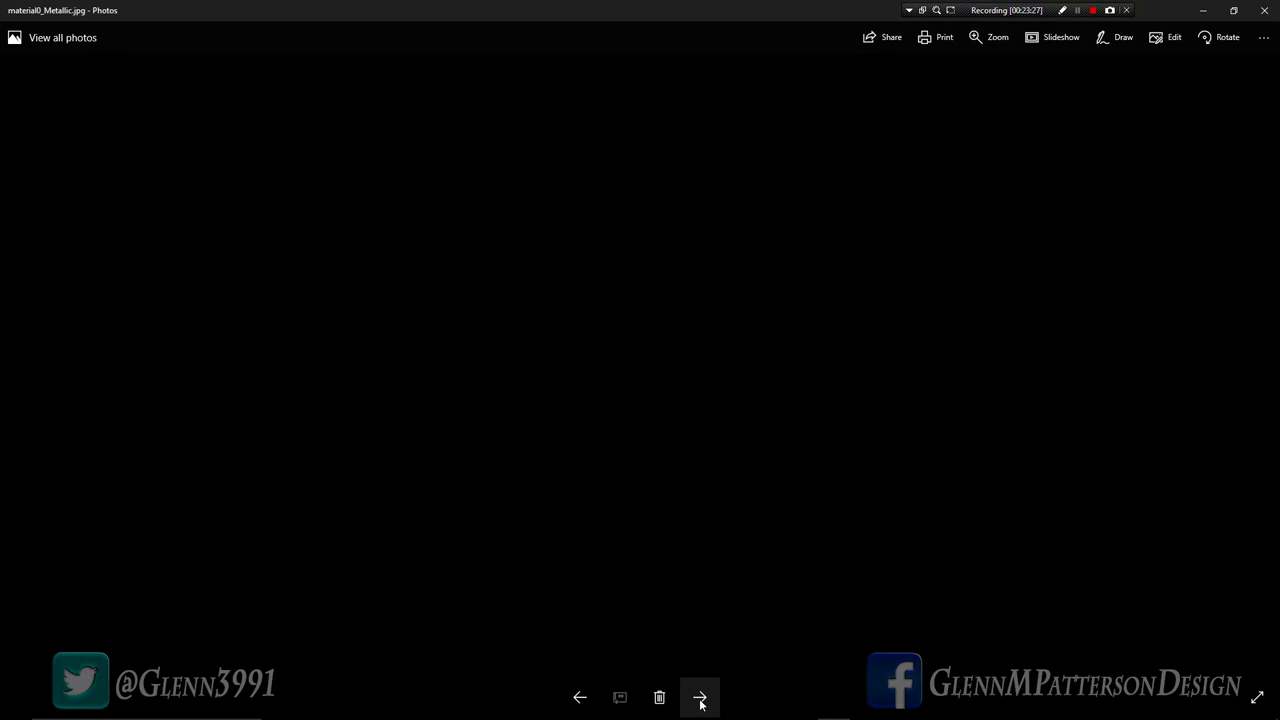
pyautogui.click(700, 700)
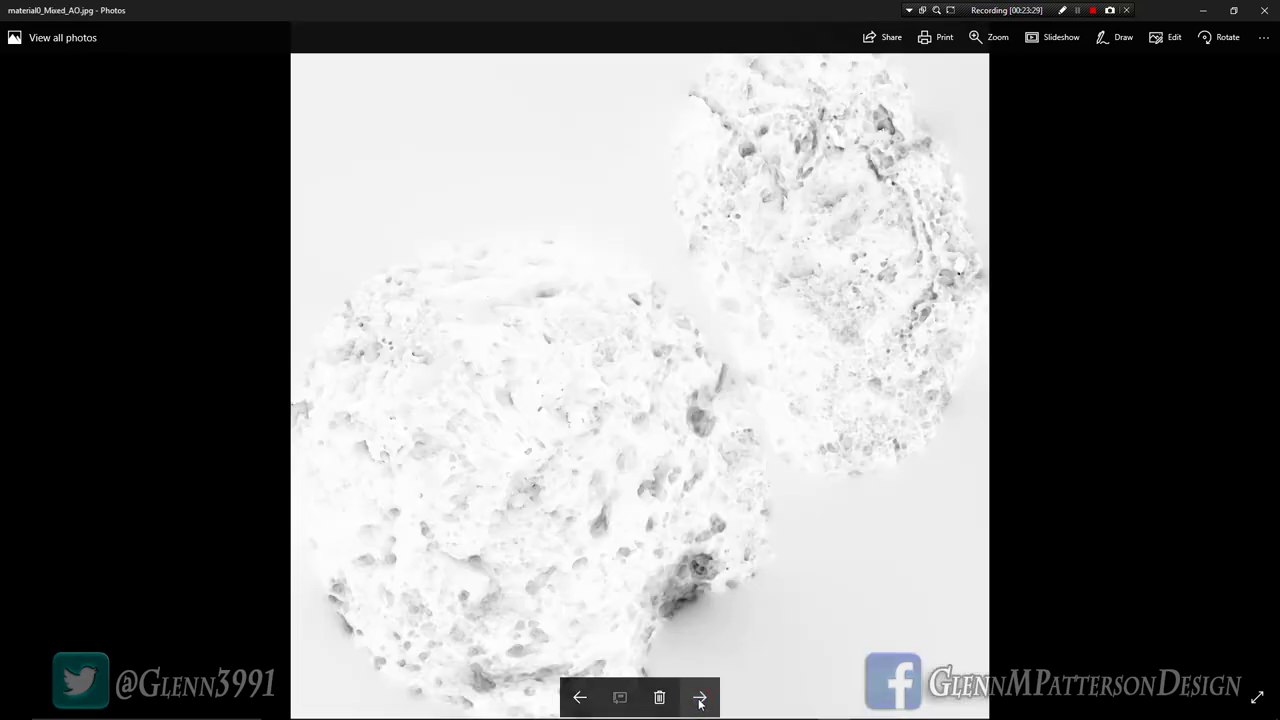
pyautogui.click(700, 700)
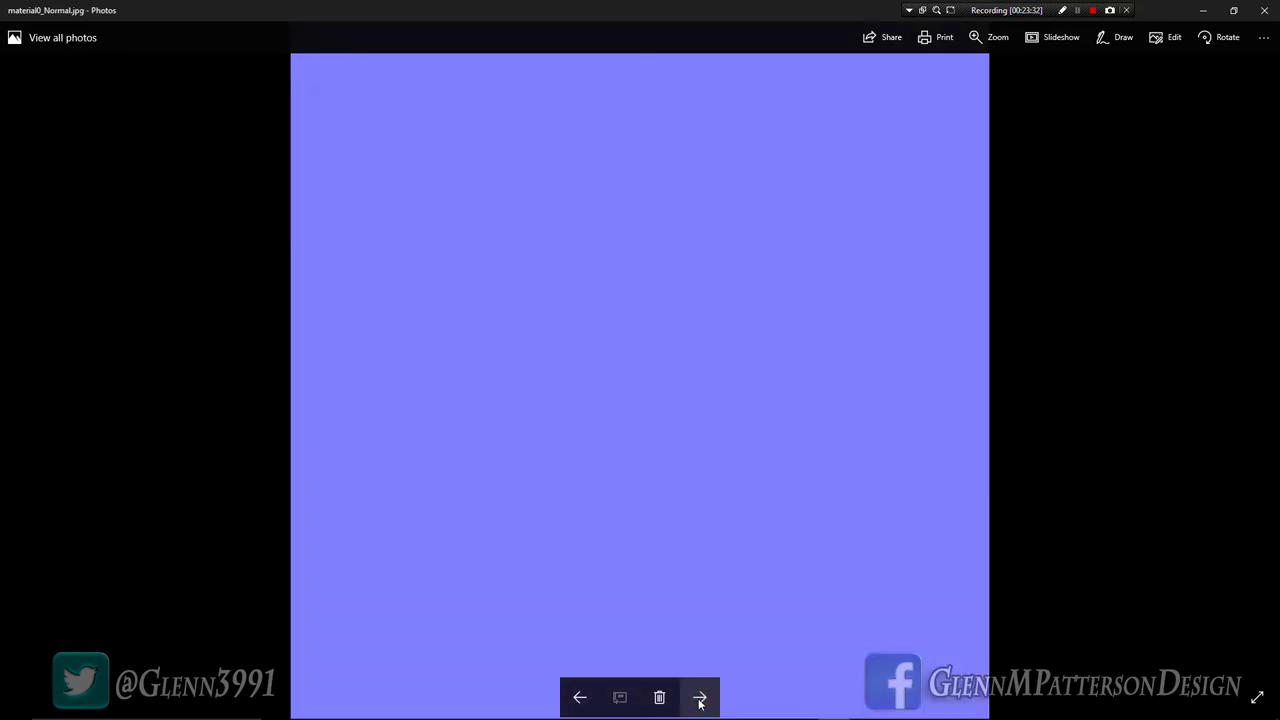
pyautogui.click(700, 700)
pyautogui.click(700, 700)
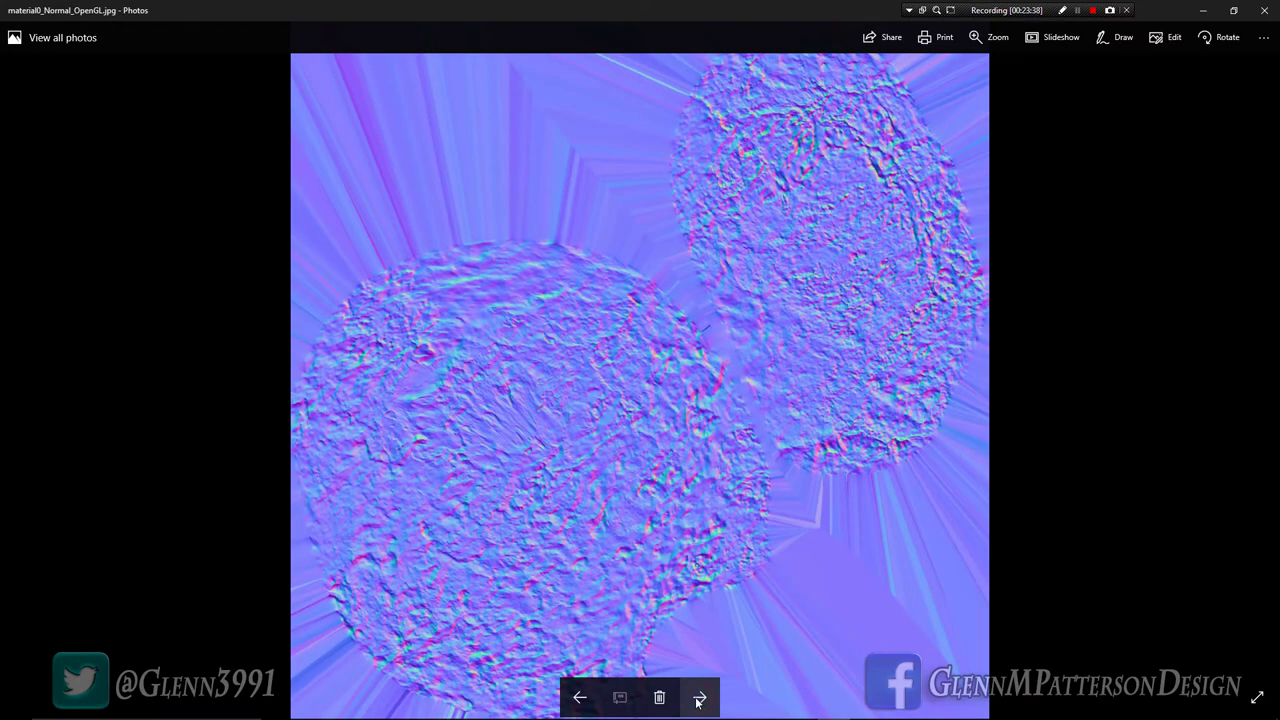
pyautogui.click(699, 700)
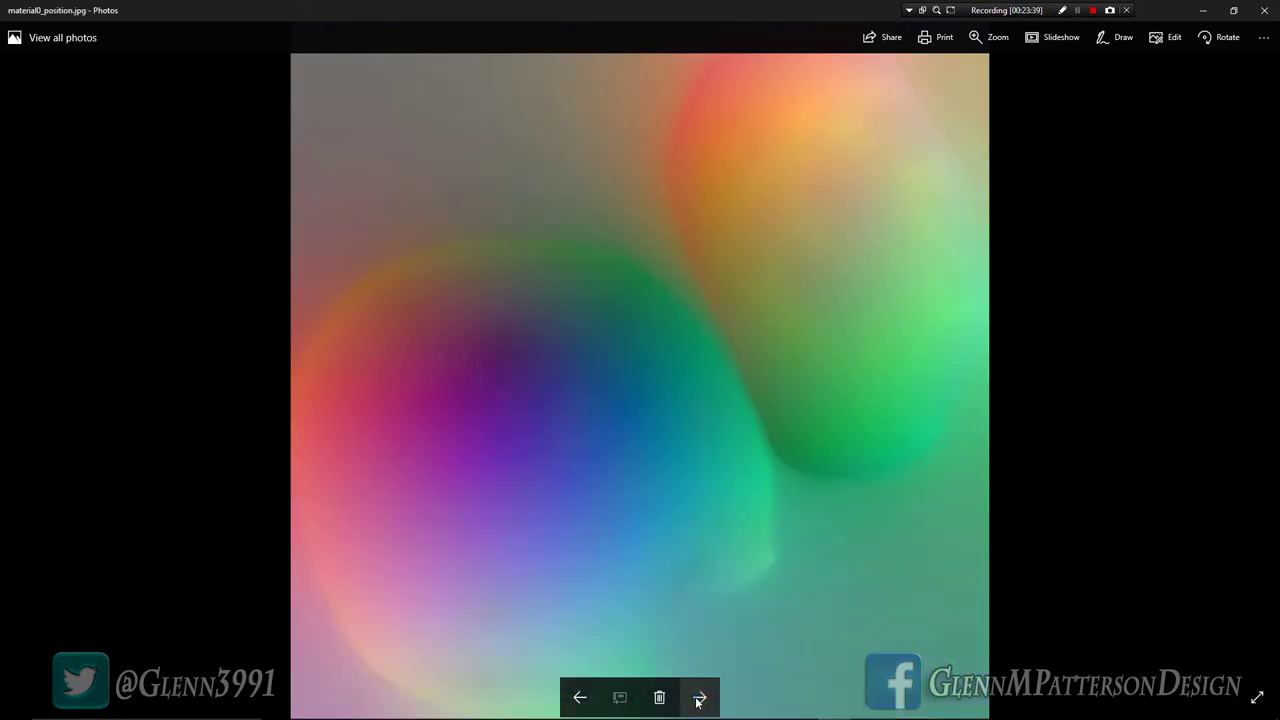
pyautogui.click(699, 700)
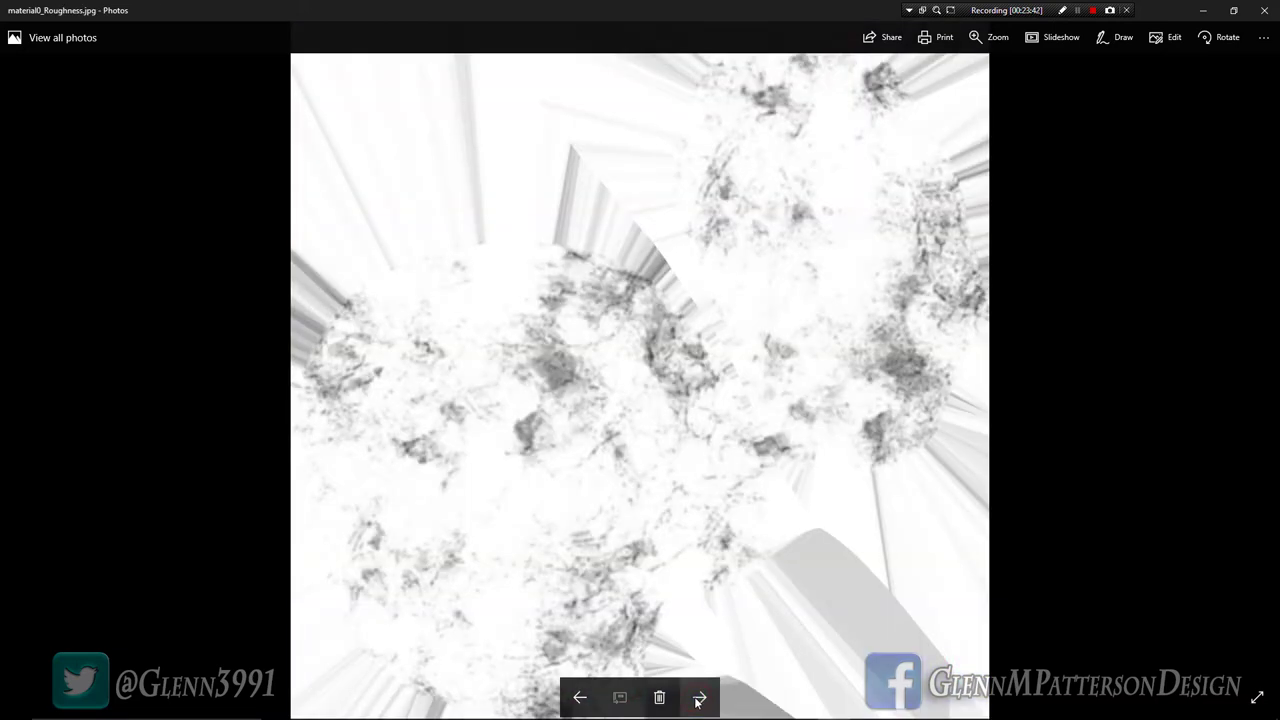
pyautogui.click(699, 700)
pyautogui.click(699, 700)
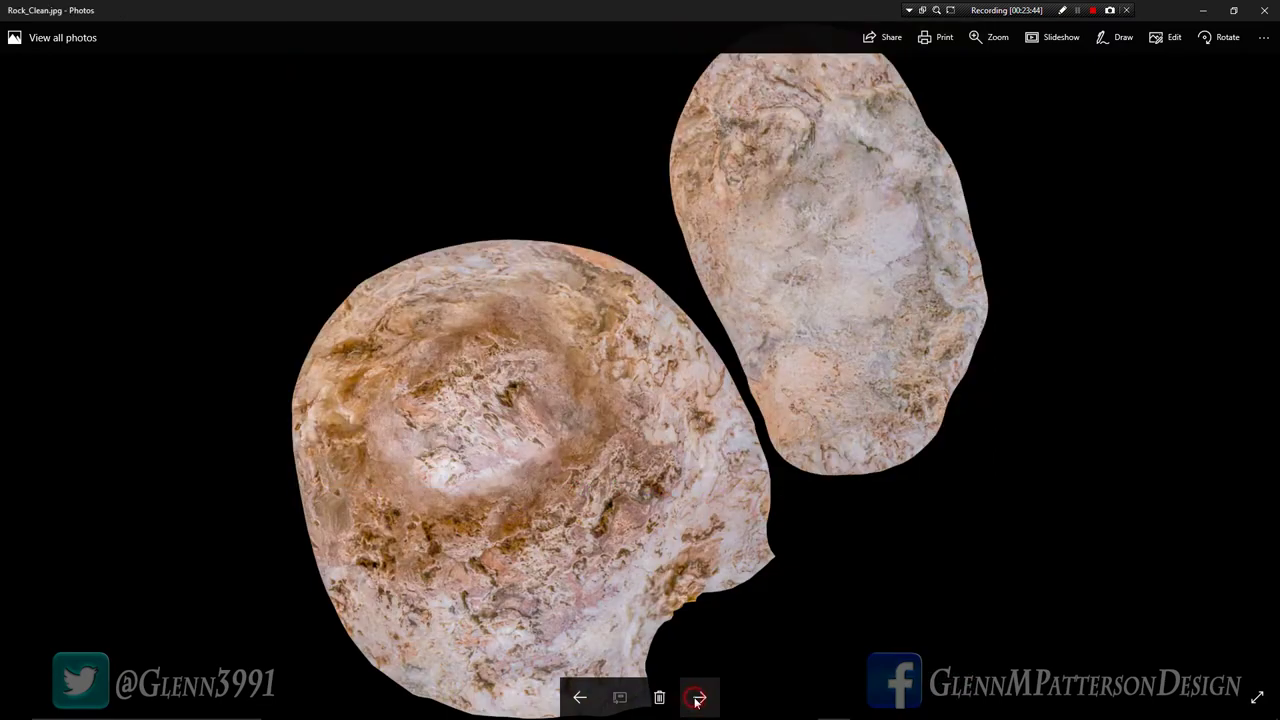
pyautogui.click(1264, 10)
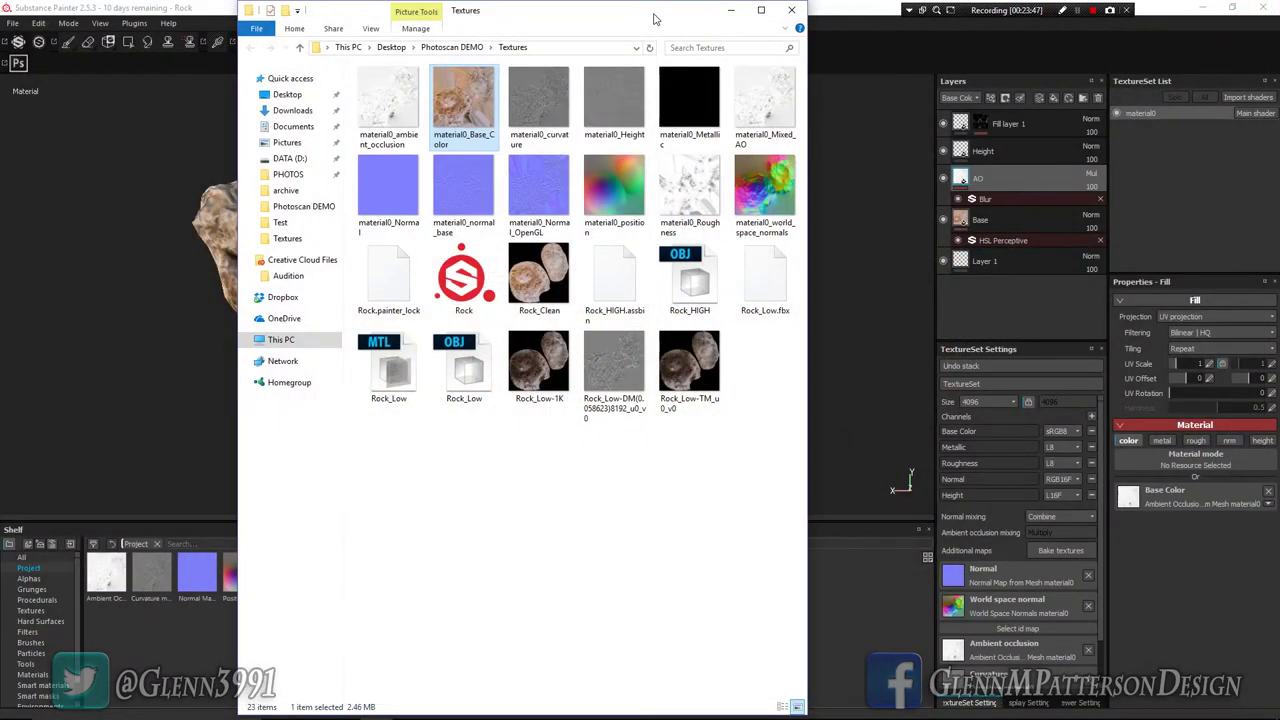
# Step: Switch to Marmoset Toolbag beside the Textures folder, import Rock_Low.fbx and apply the Default material to it
pyautogui.moveTo(657, 19)
pyautogui.mouseDown()
pyautogui.moveTo(422, 24)
pyautogui.moveTo(434, 17)
pyautogui.mouseUp()
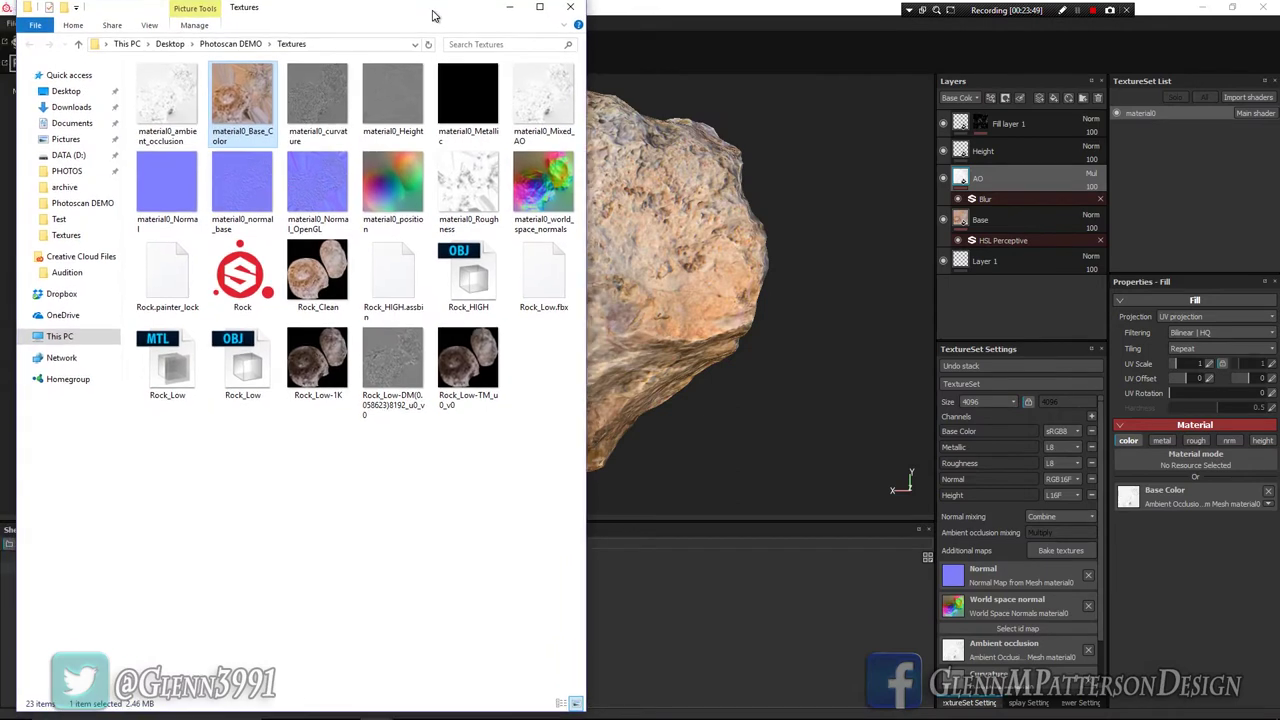
pyautogui.click(762, 8)
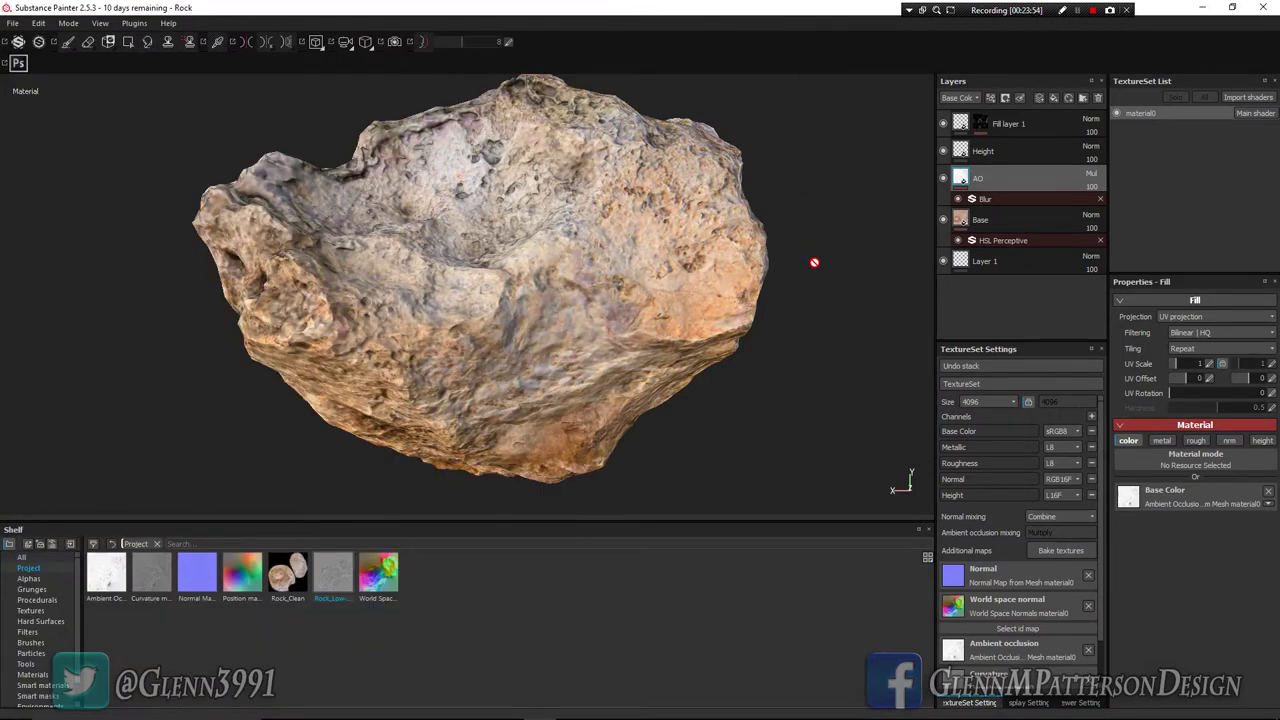
pyautogui.hotkey('alt', 'Tab')
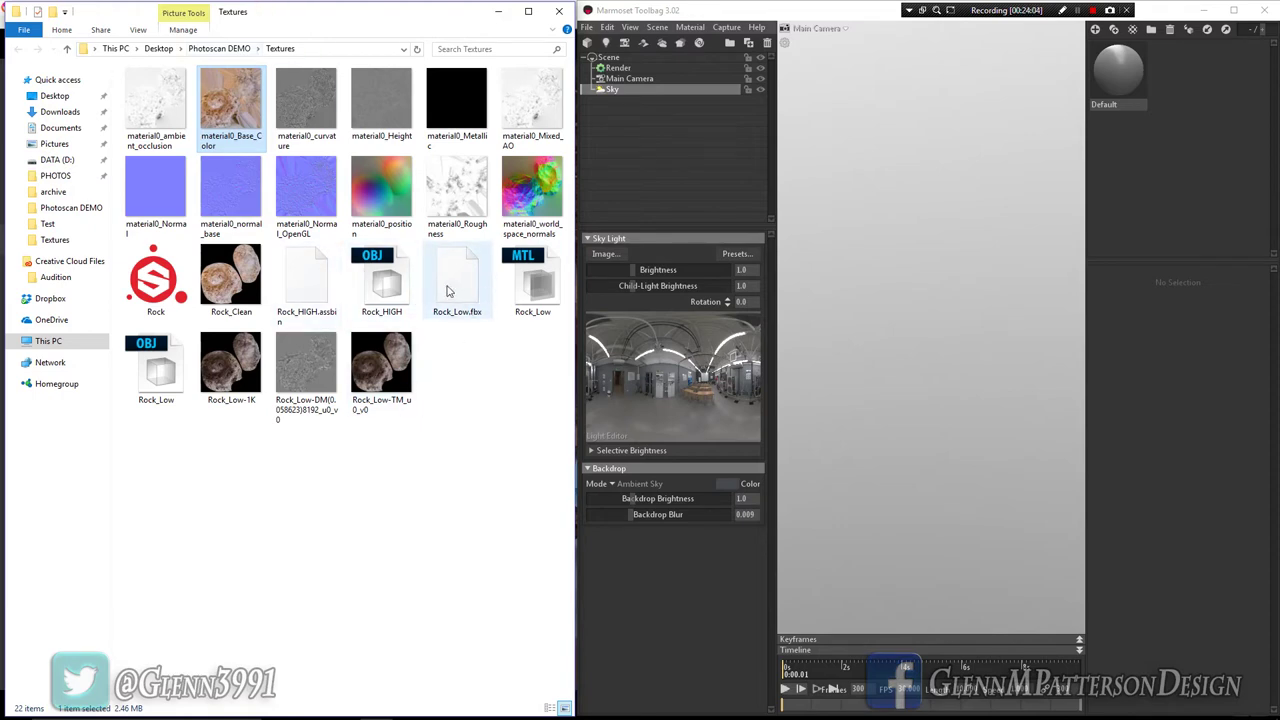
pyautogui.moveTo(445, 283); pyautogui.dragTo(906, 319)
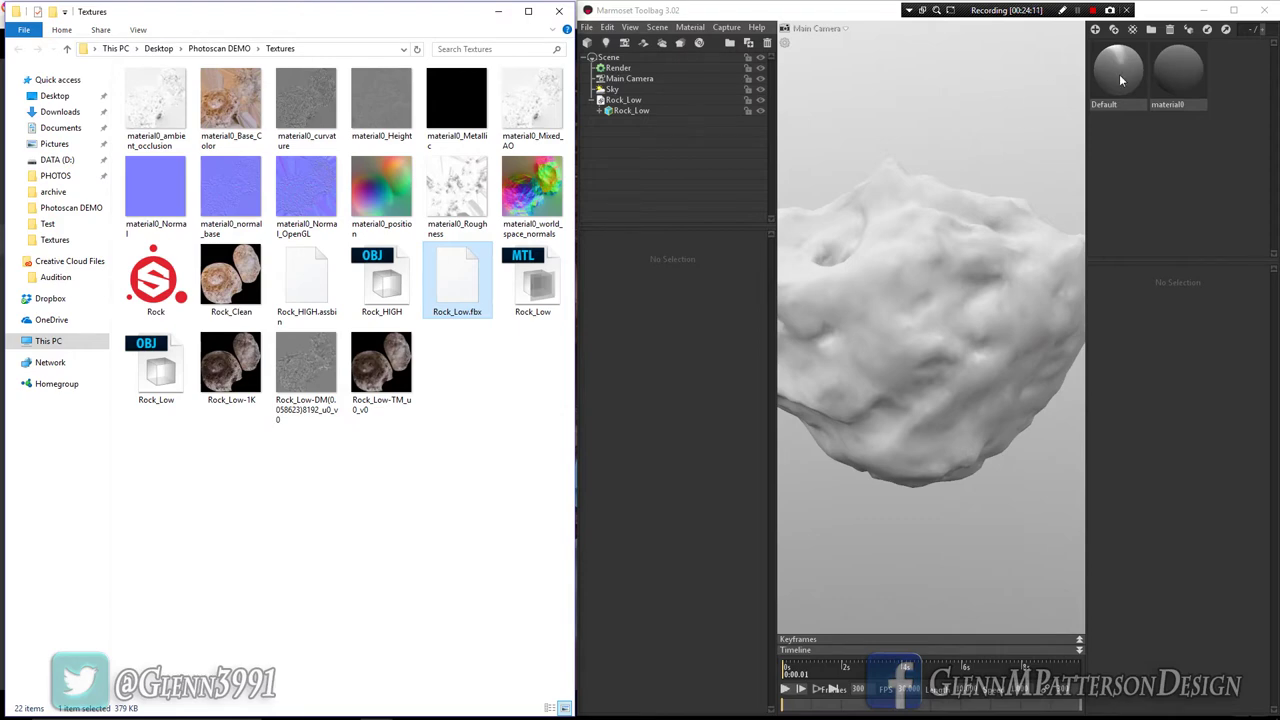
pyautogui.moveTo(1118, 75); pyautogui.dragTo(625, 110)
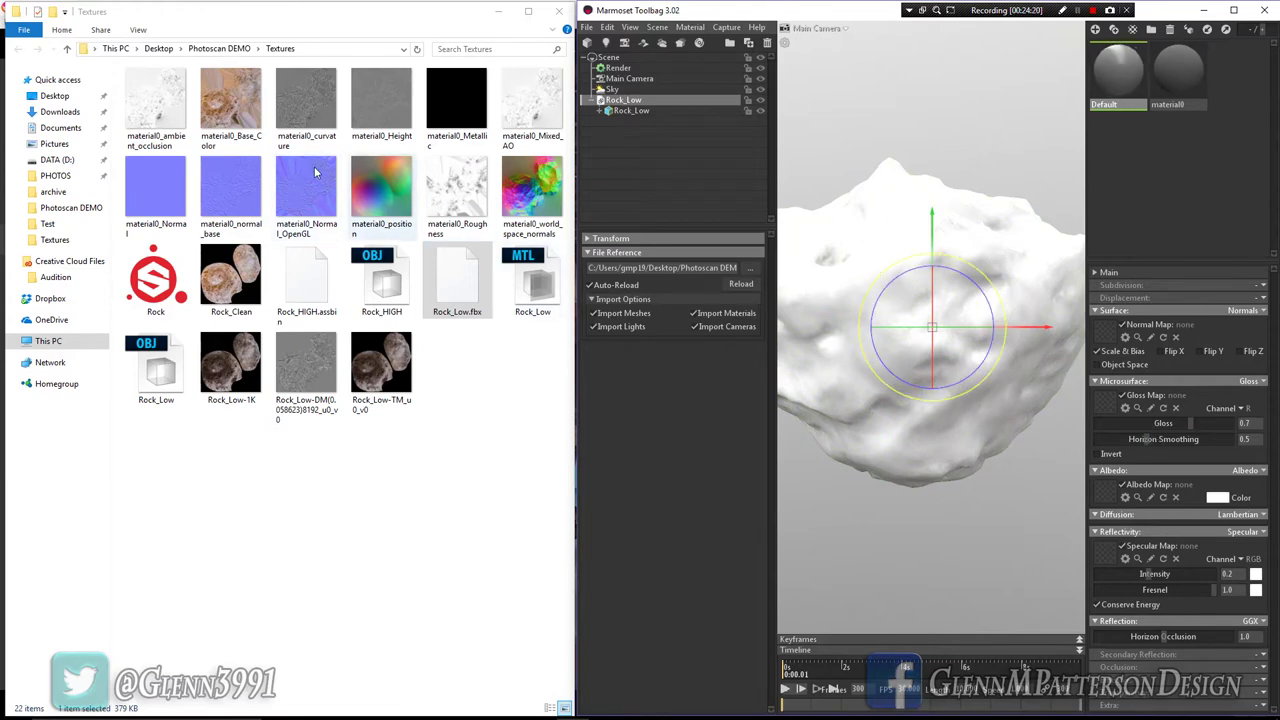
# Step: Load material0_Base_Color as albedo, material0_Metallic with reflectivity set to Metalness, and material0_Normal_OpenGL as normal map in the Default material
pyautogui.moveTo(230, 100); pyautogui.dragTo(1106, 487)
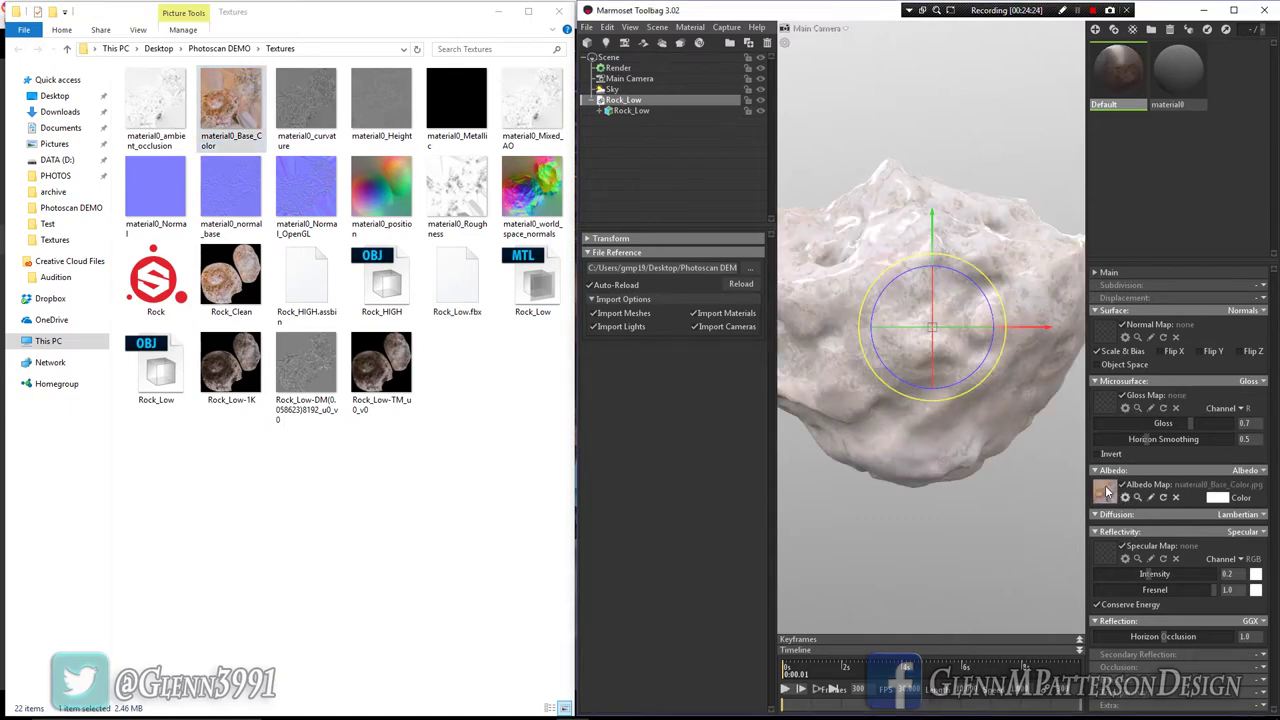
pyautogui.click(1252, 533)
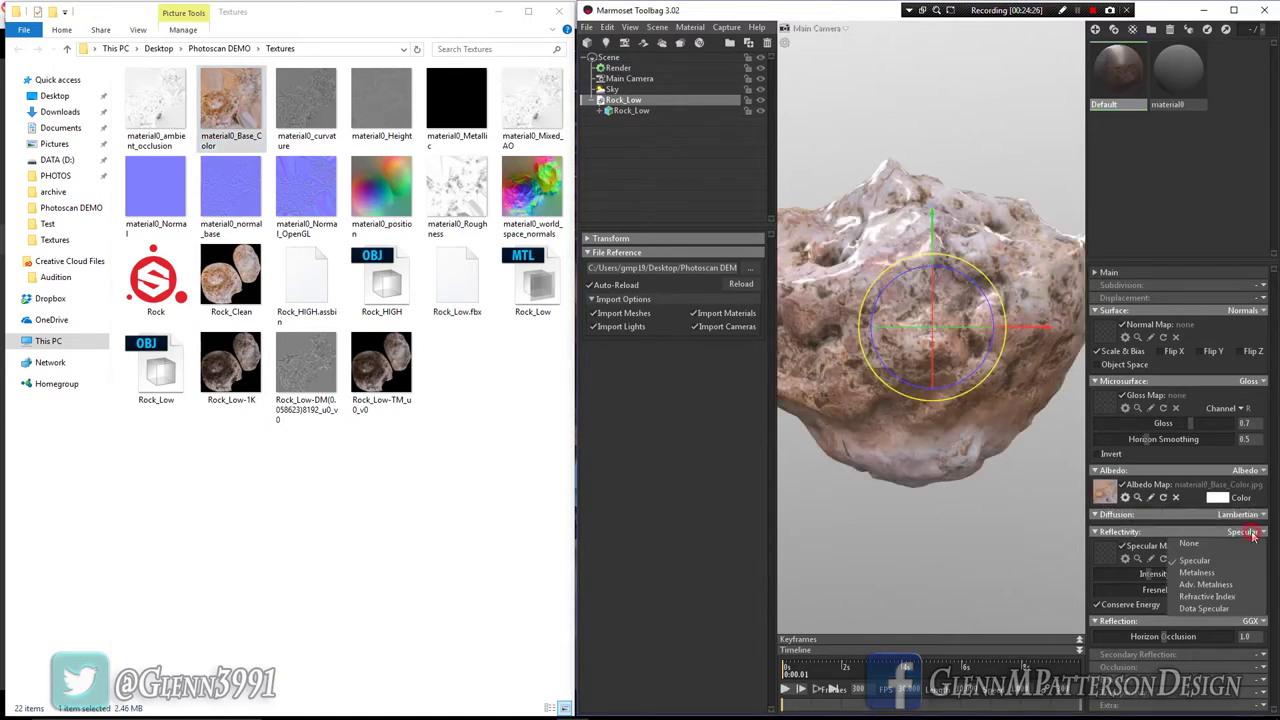
pyautogui.click(1200, 572)
pyautogui.moveTo(452, 121); pyautogui.dragTo(1107, 554)
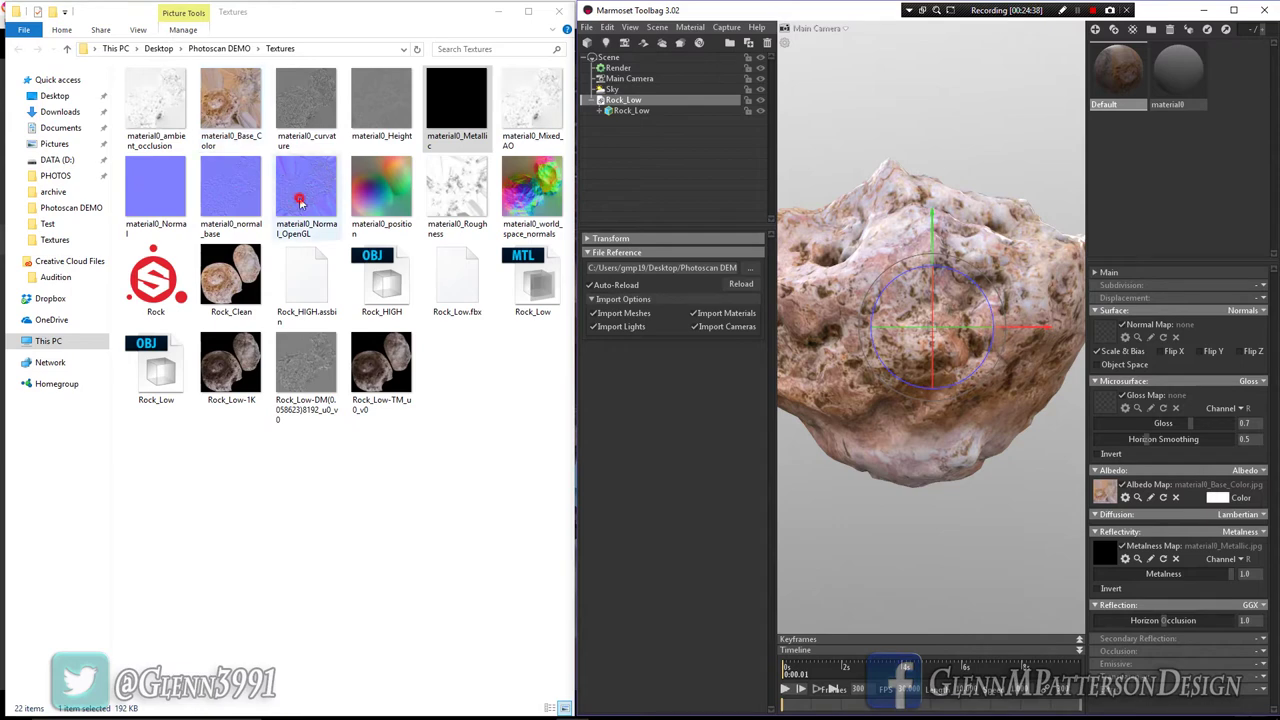
pyautogui.moveTo(300, 195); pyautogui.dragTo(1104, 337)
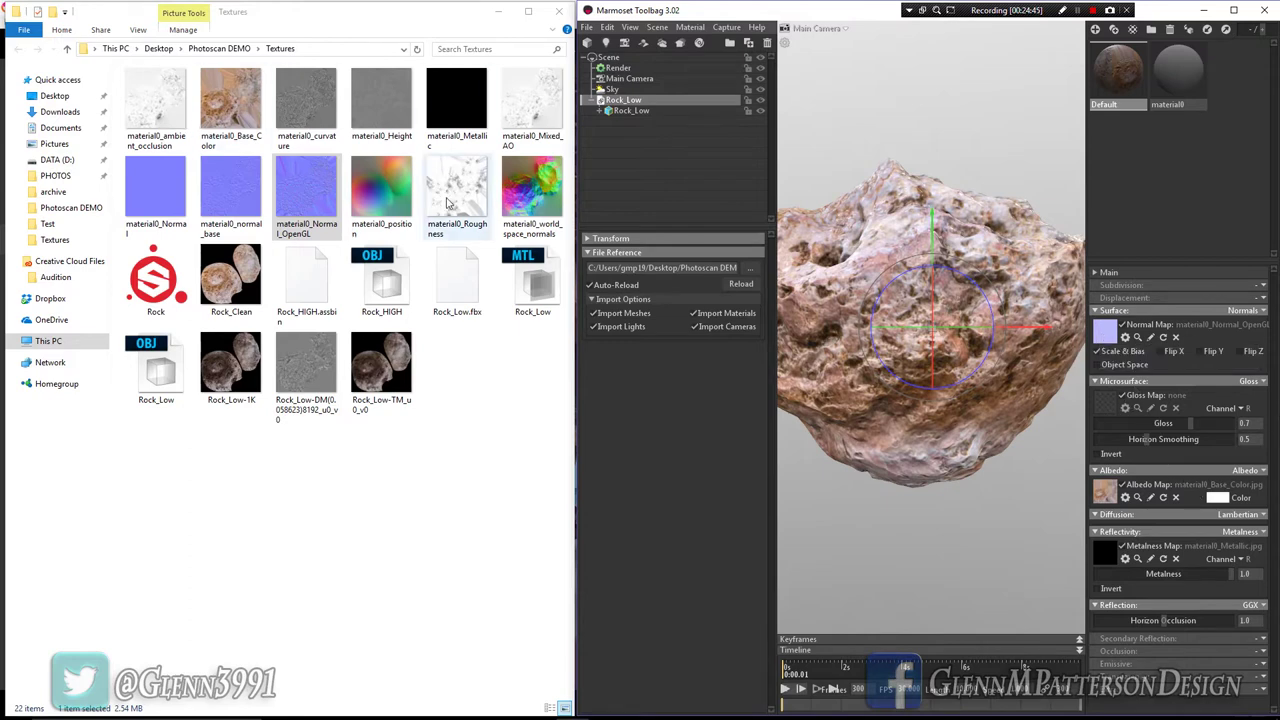
# Step: Load material0_Roughness as the Default material's gloss map and set Gloss to 0.668
pyautogui.moveTo(457, 190); pyautogui.dragTo(1112, 410)
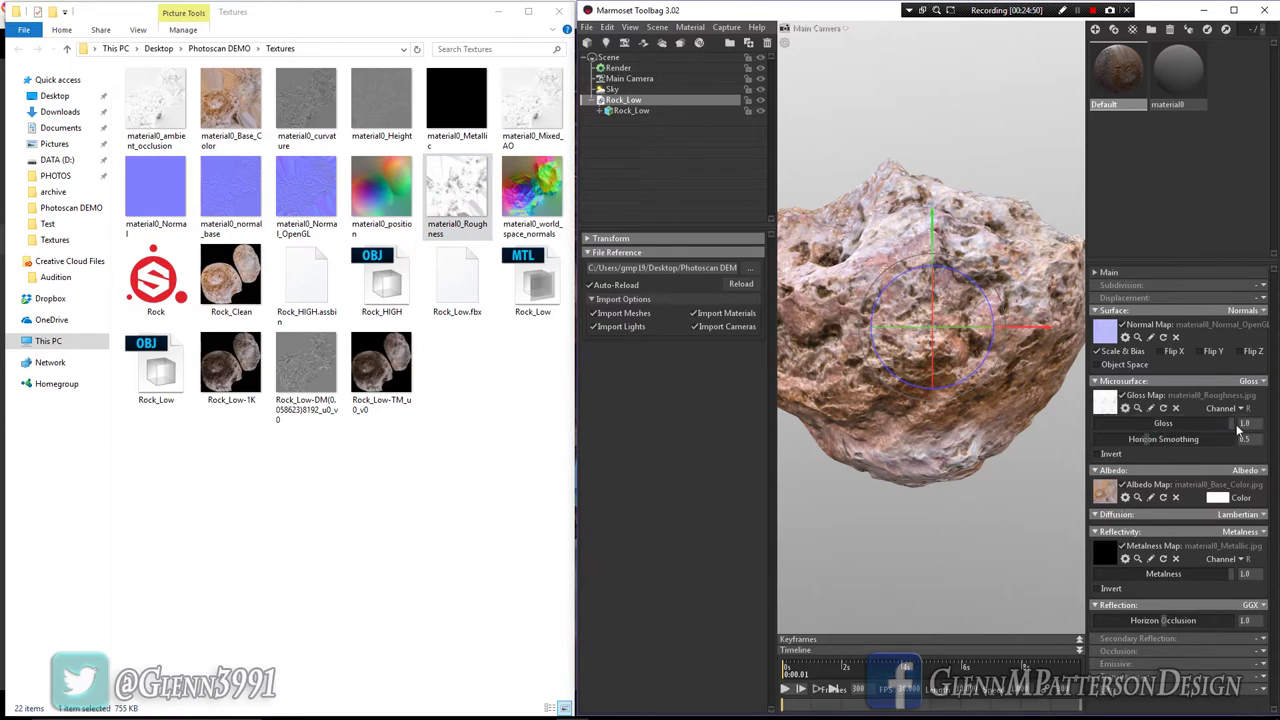
pyautogui.moveTo(1238, 424); pyautogui.dragTo(1186, 408)
# Step: Set the material's displacement to Height, load the Rock_Low-DM image as displacement map and set its scale to 0.053
pyautogui.click(1263, 299)
pyautogui.click(1232, 333)
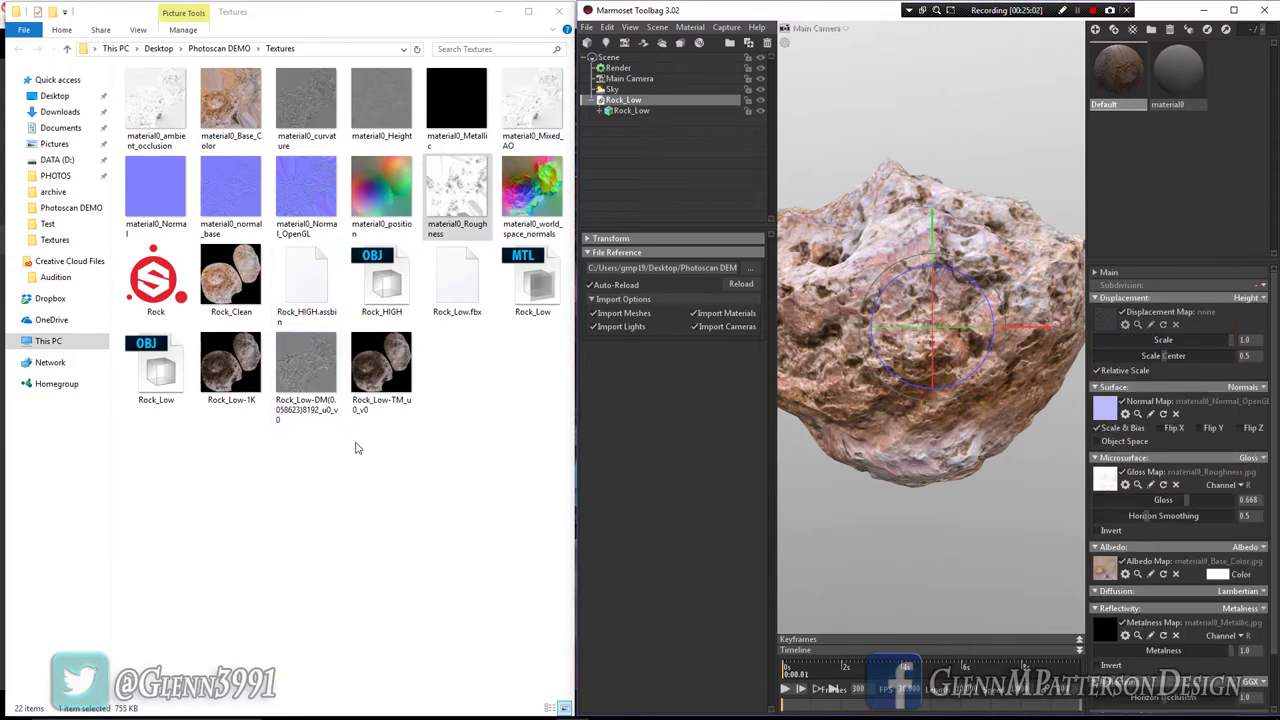
pyautogui.click(297, 374)
pyautogui.moveTo(297, 374); pyautogui.dragTo(1108, 318)
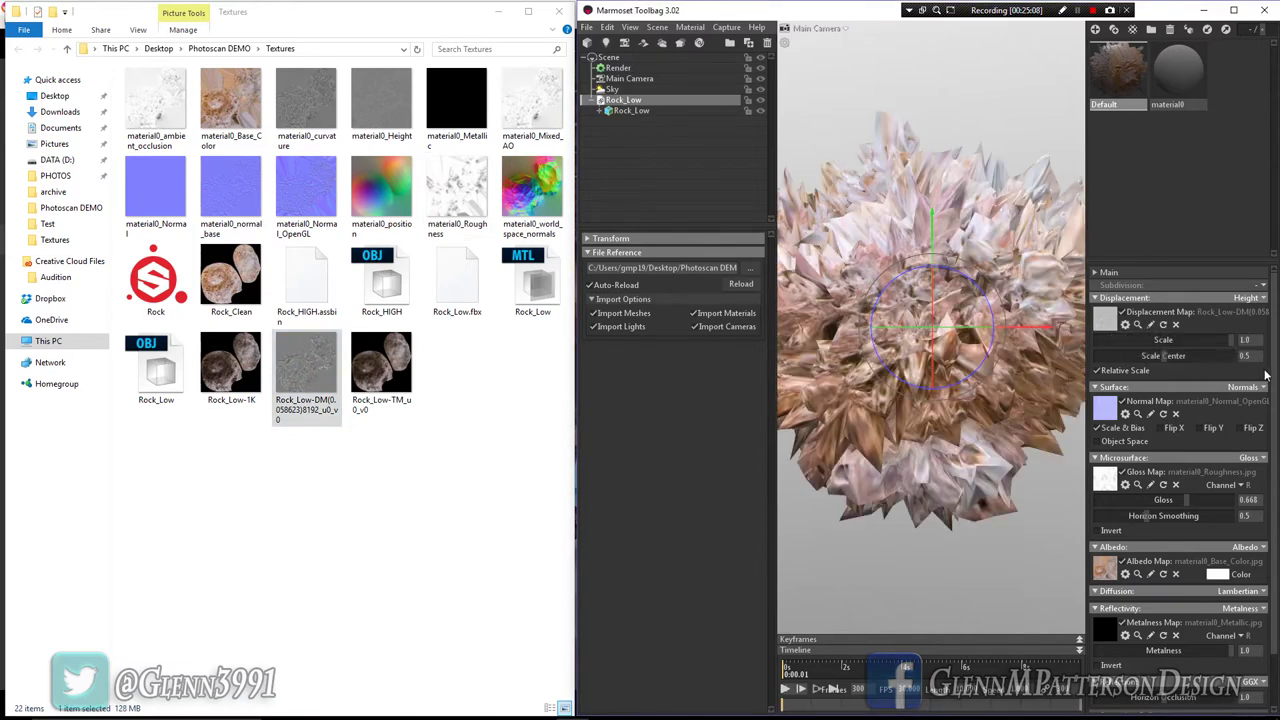
pyautogui.moveTo(1214, 339); pyautogui.dragTo(1148, 346)
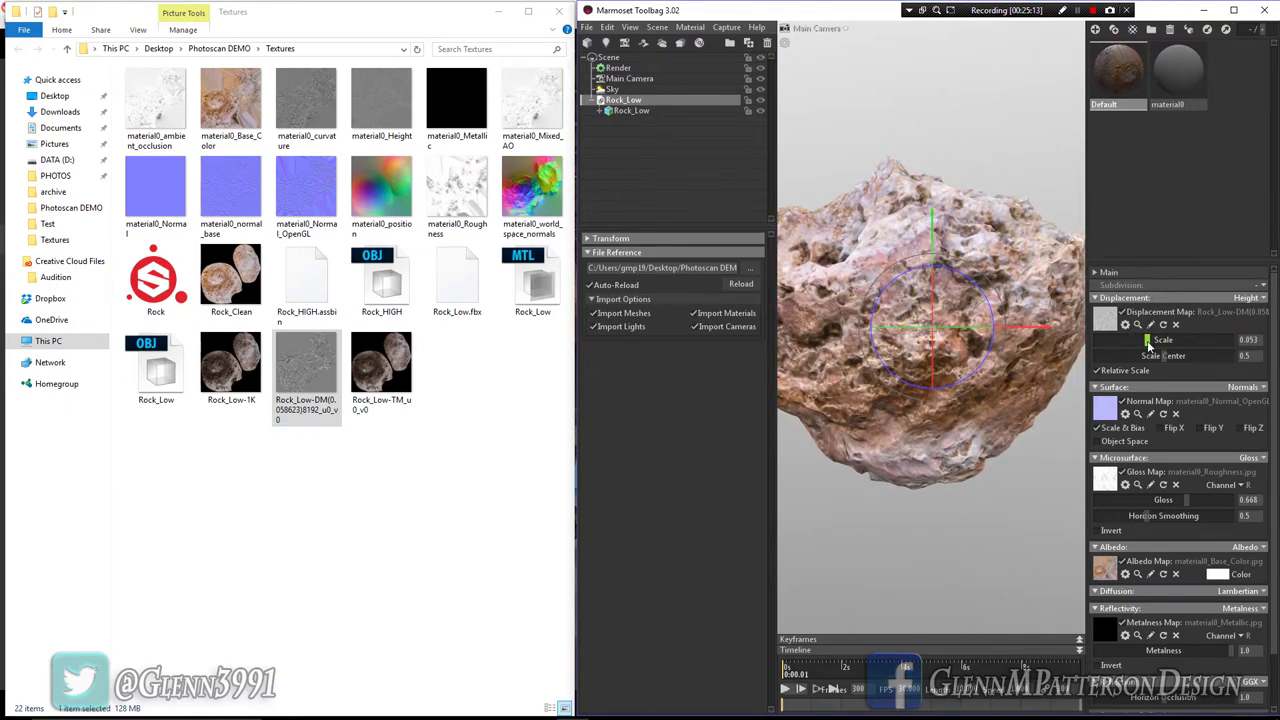
# Step: Set the material's subdivision to Flat with a tessellation of 521, and set the displacement scale to 0.051
pyautogui.click(1264, 286)
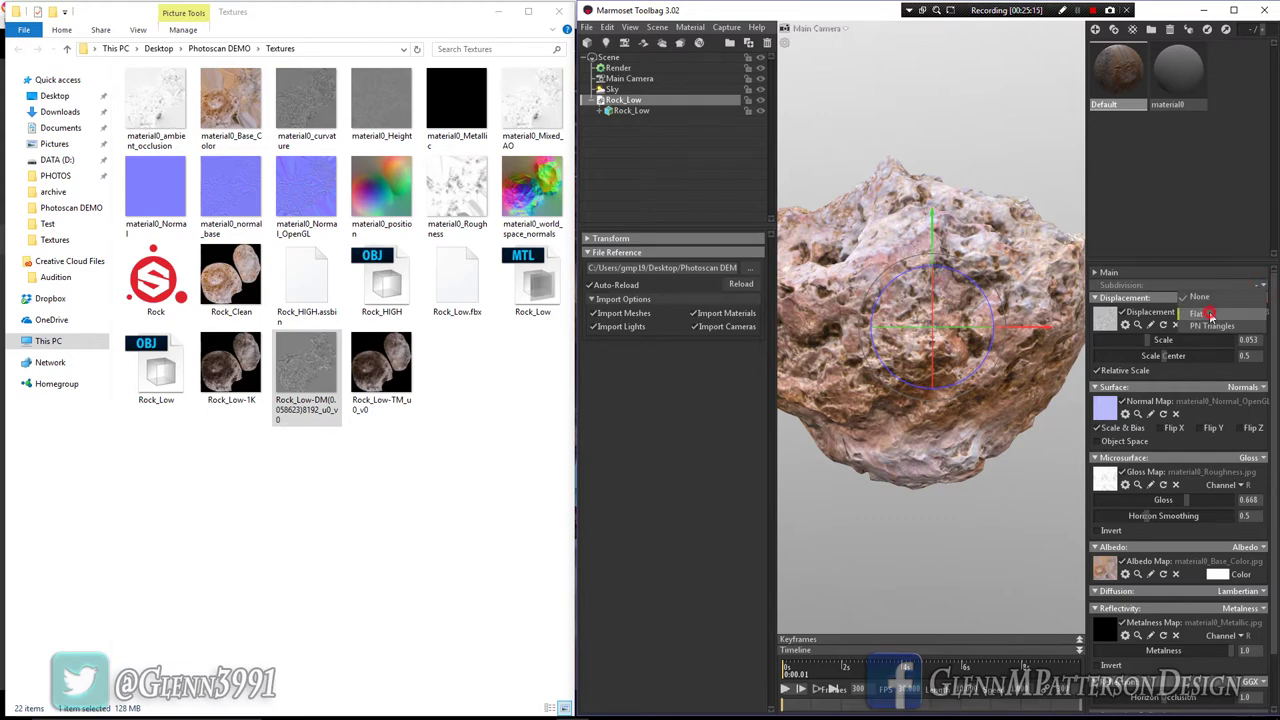
pyautogui.click(1210, 314)
pyautogui.moveTo(1150, 300); pyautogui.dragTo(1186, 300)
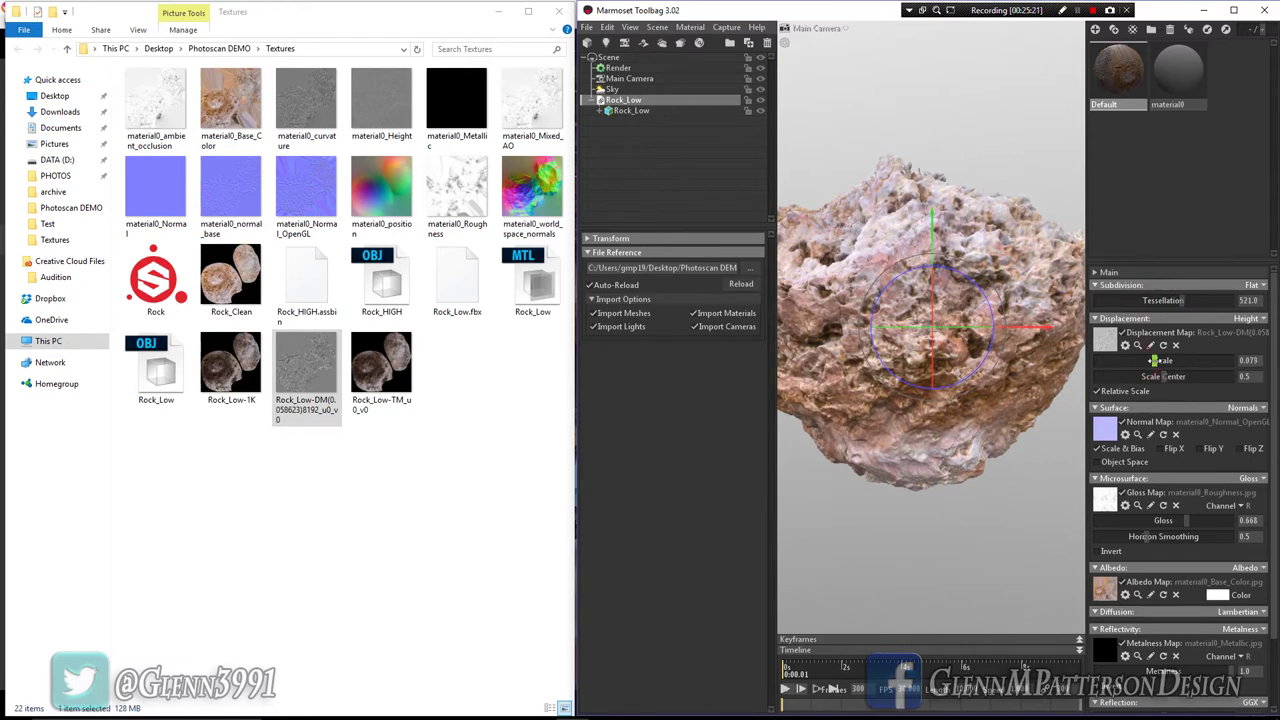
pyautogui.moveTo(1147, 360); pyautogui.dragTo(1147, 360)
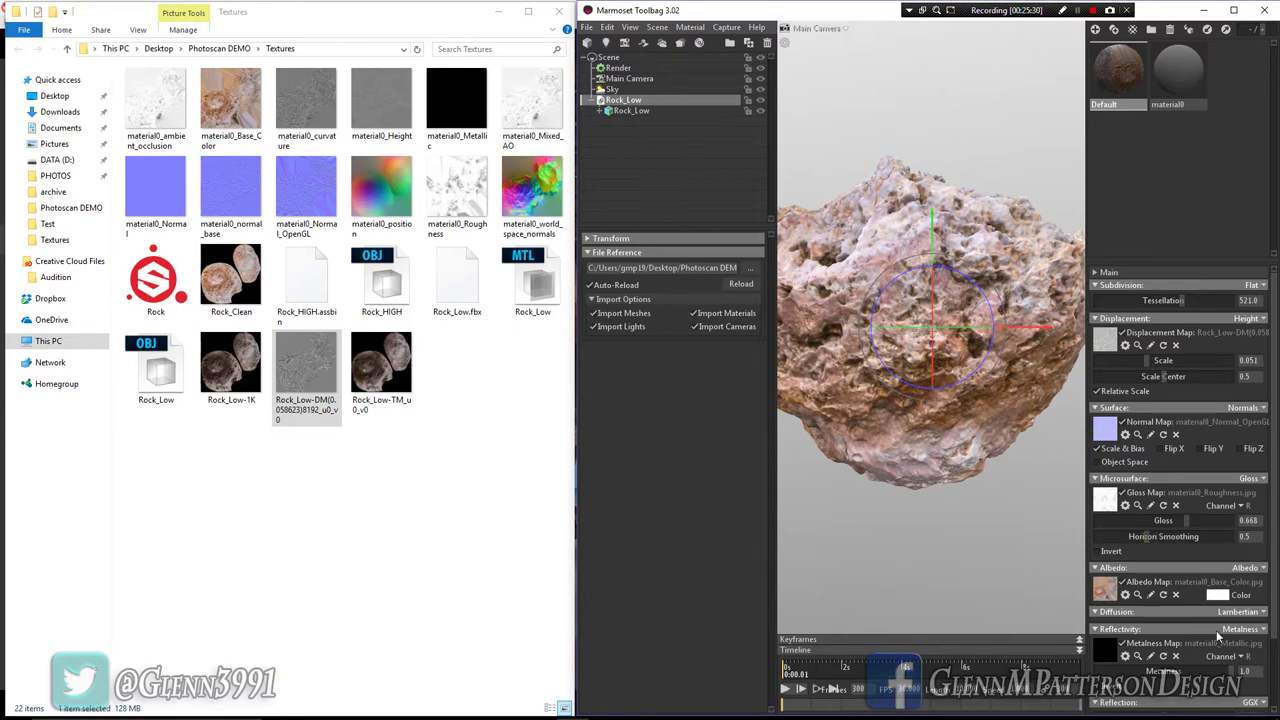
# Step: Enable occlusion in the material and load material0_Mixed_AO as occlusion map and material0_curvature as cavity map
pyautogui.scroll(-2, 1196, 586)
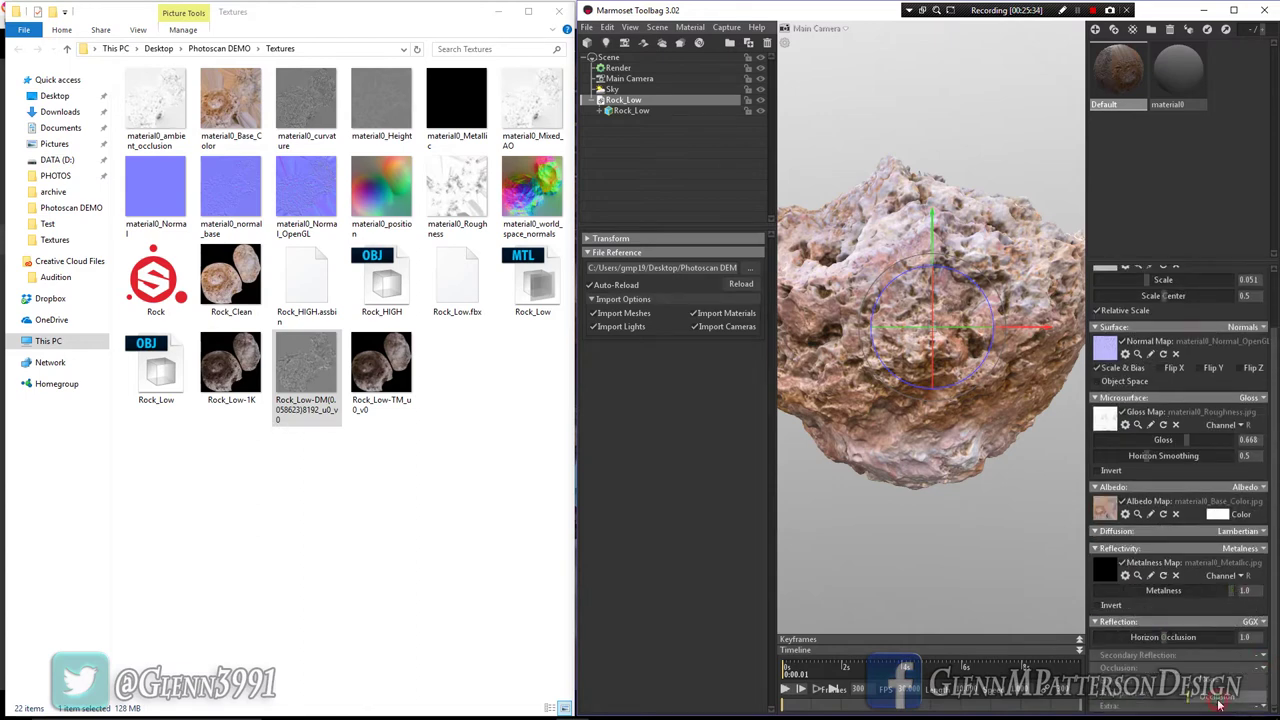
pyautogui.scroll(-3, 1200, 642)
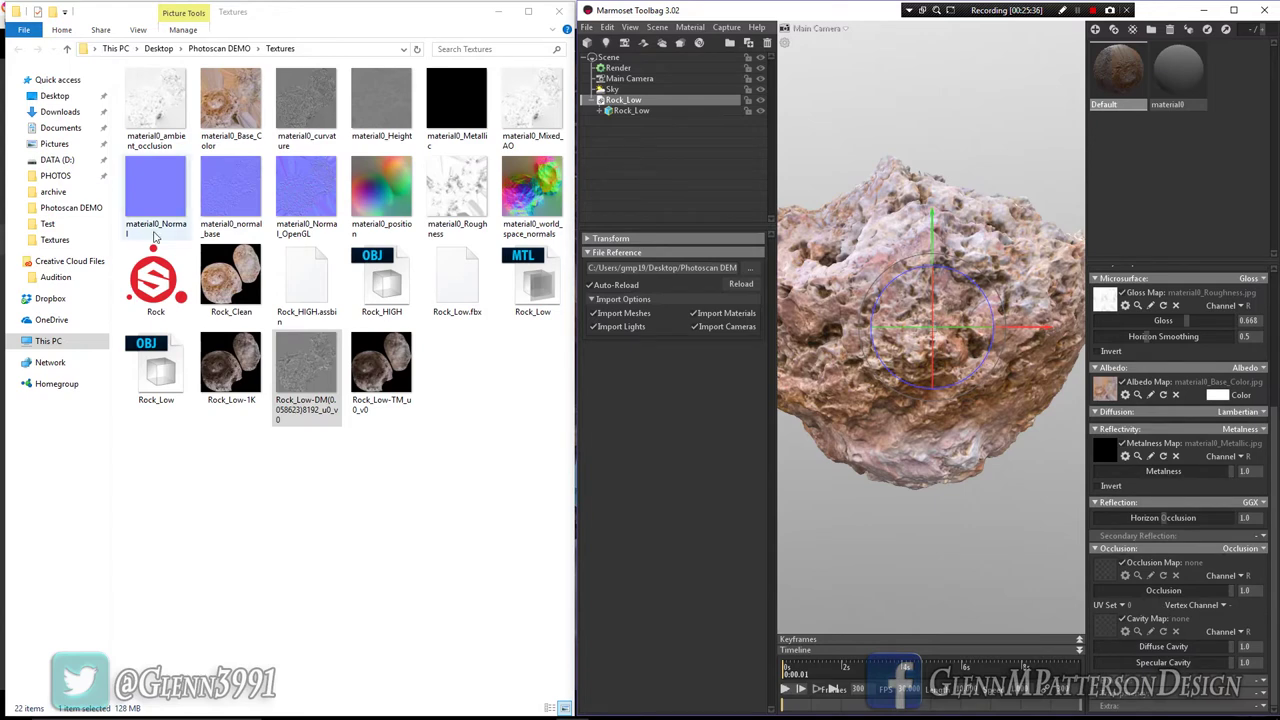
pyautogui.click(528, 105)
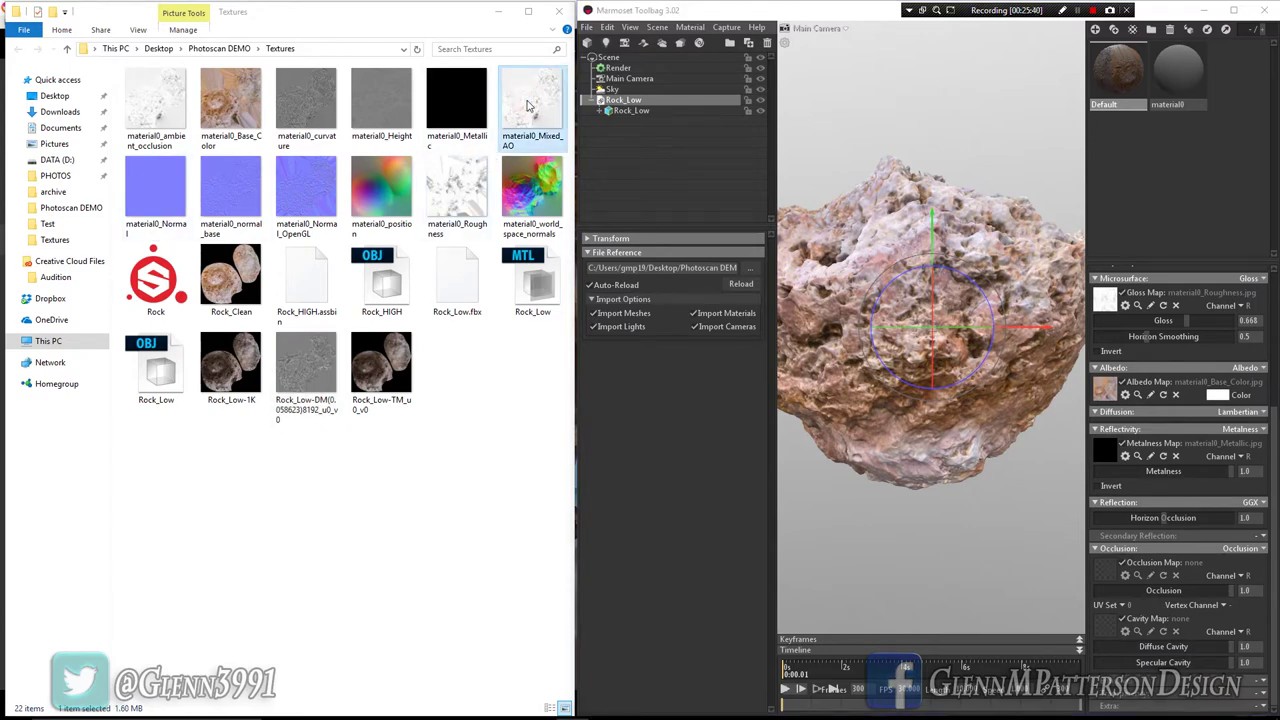
pyautogui.moveTo(528, 105); pyautogui.dragTo(1103, 572)
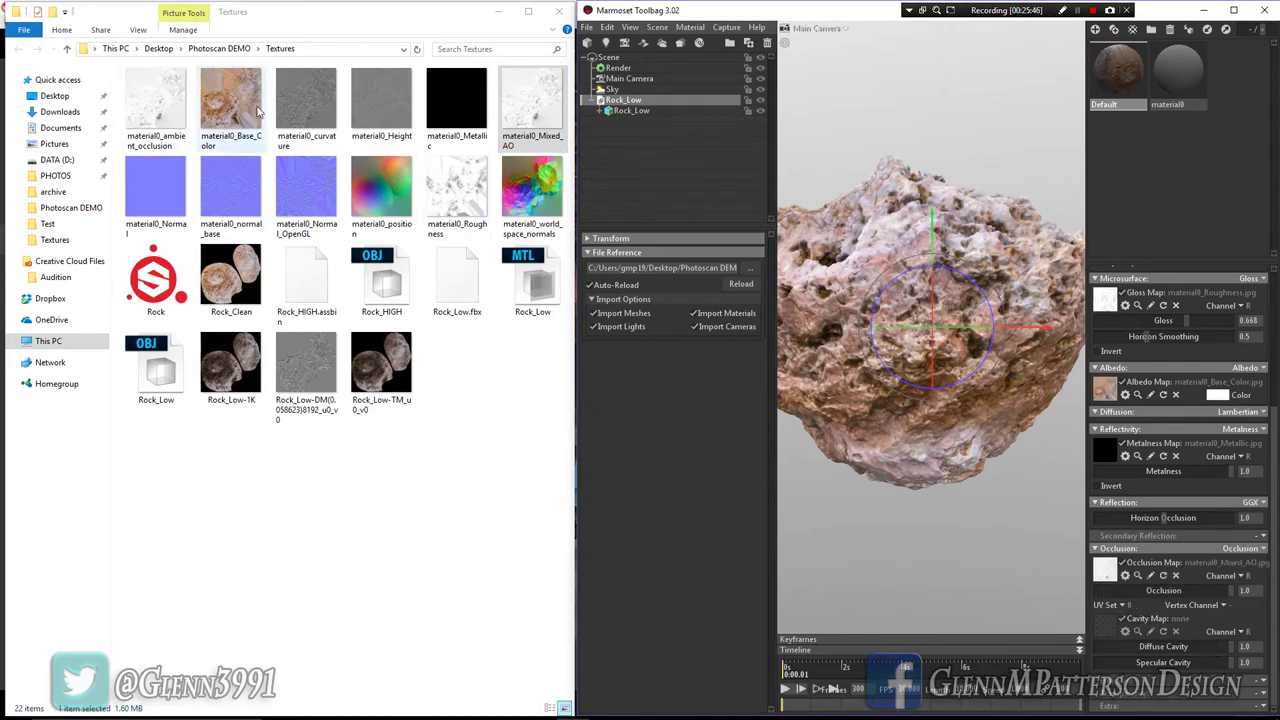
pyautogui.click(310, 112)
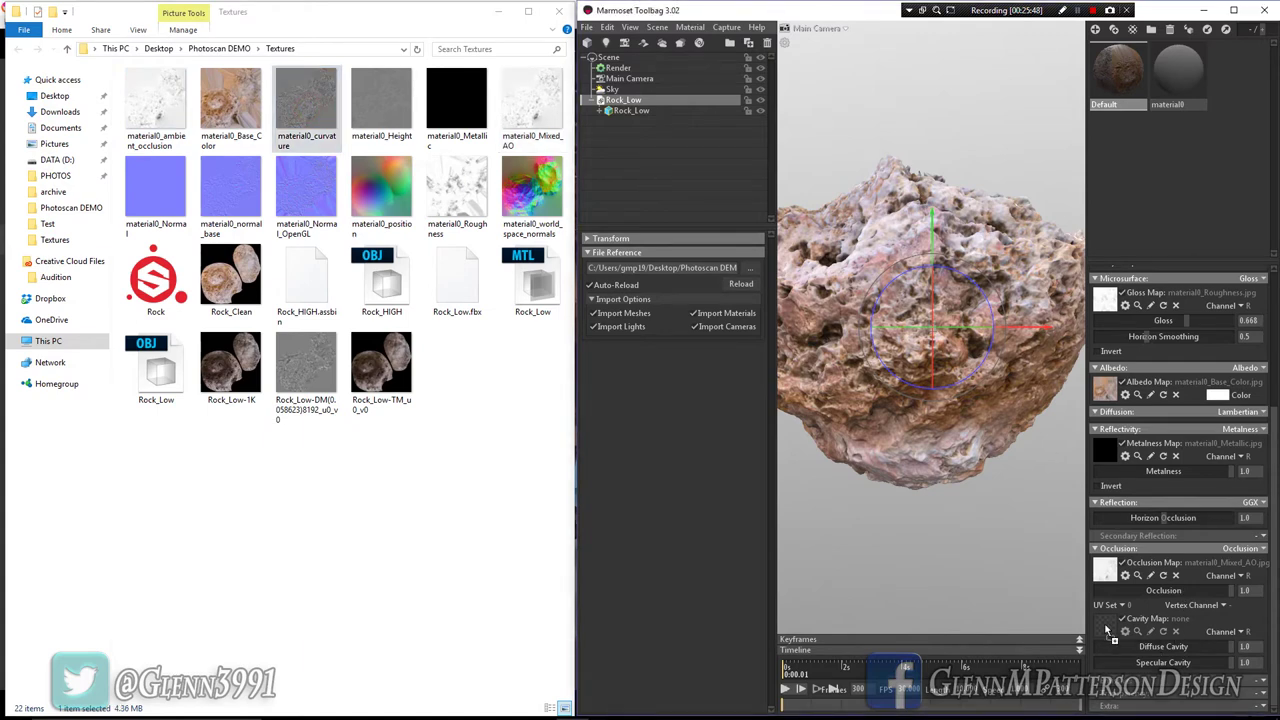
pyautogui.moveTo(1107, 630); pyautogui.dragTo(1106, 628)
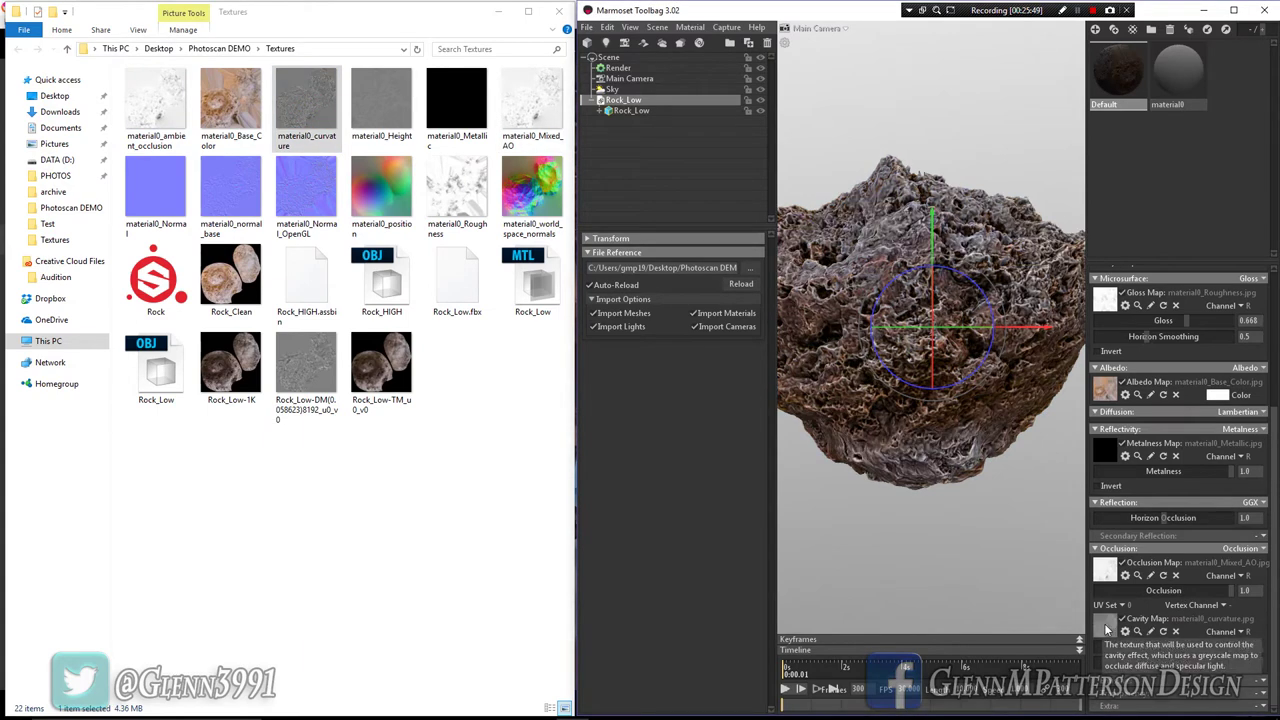
# Step: Maximize Marmoset Toolbag and set Diffuse Cavity to 0.485 and Specular Cavity to 0.91
pyautogui.click(1234, 10)
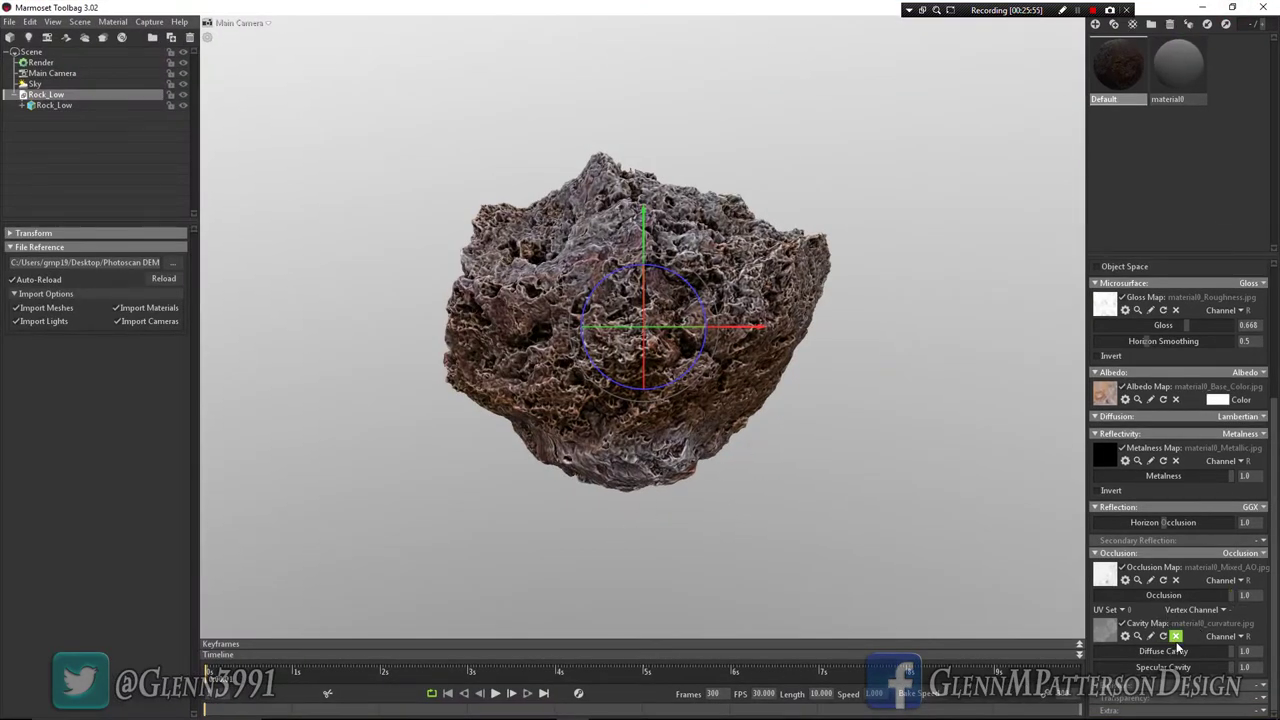
pyautogui.click(1231, 652)
pyautogui.moveTo(1216, 651); pyautogui.dragTo(1190, 651)
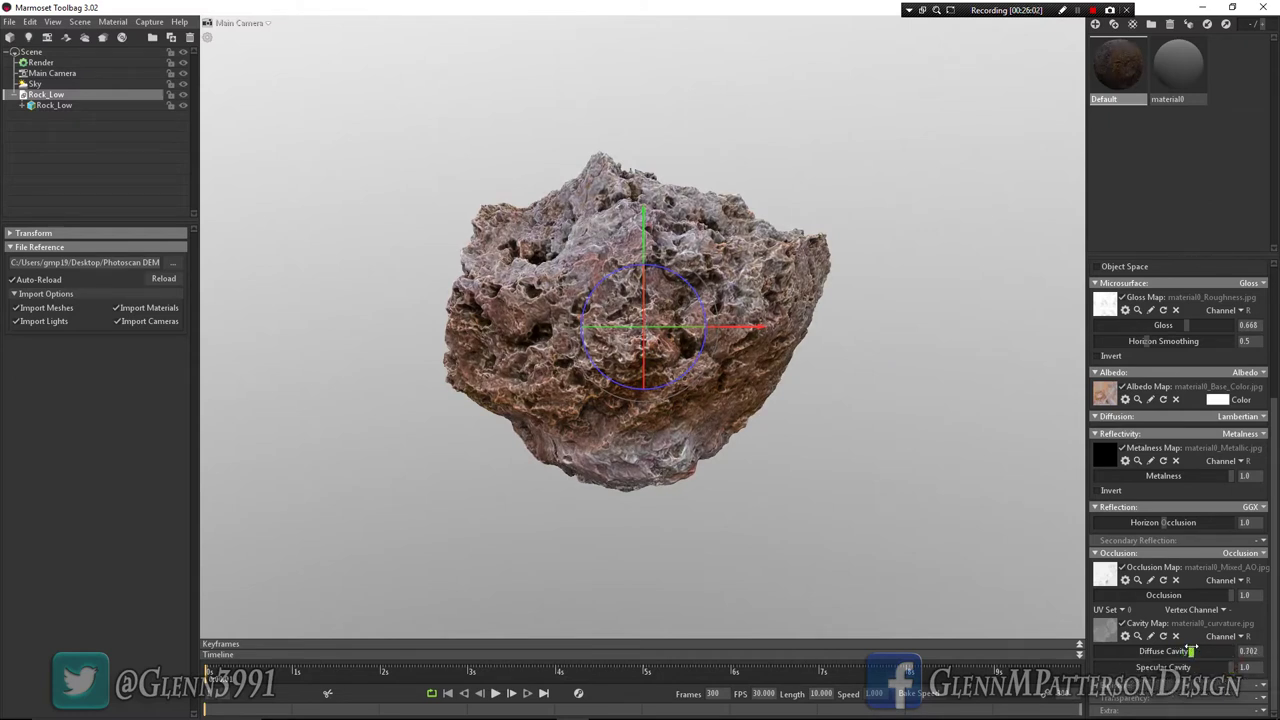
pyautogui.moveTo(1231, 666); pyautogui.dragTo(1181, 651)
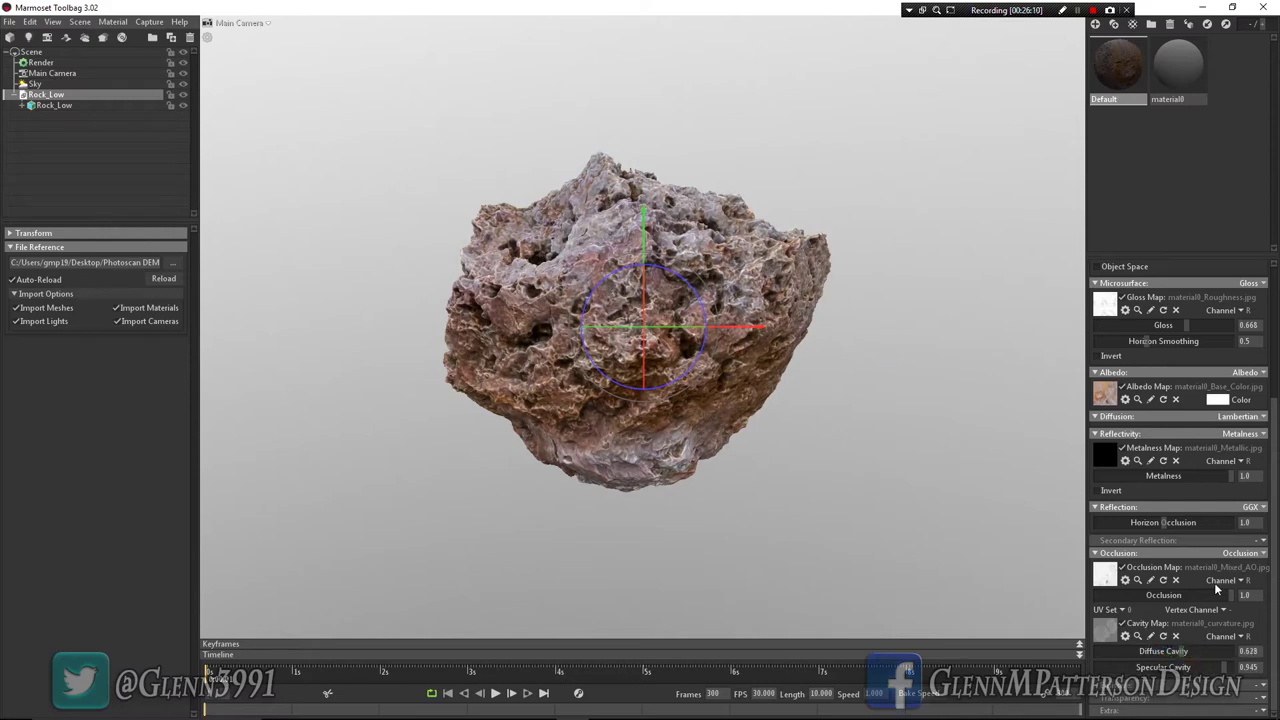
pyautogui.moveTo(646, 412); pyautogui.dragTo(909, 457)
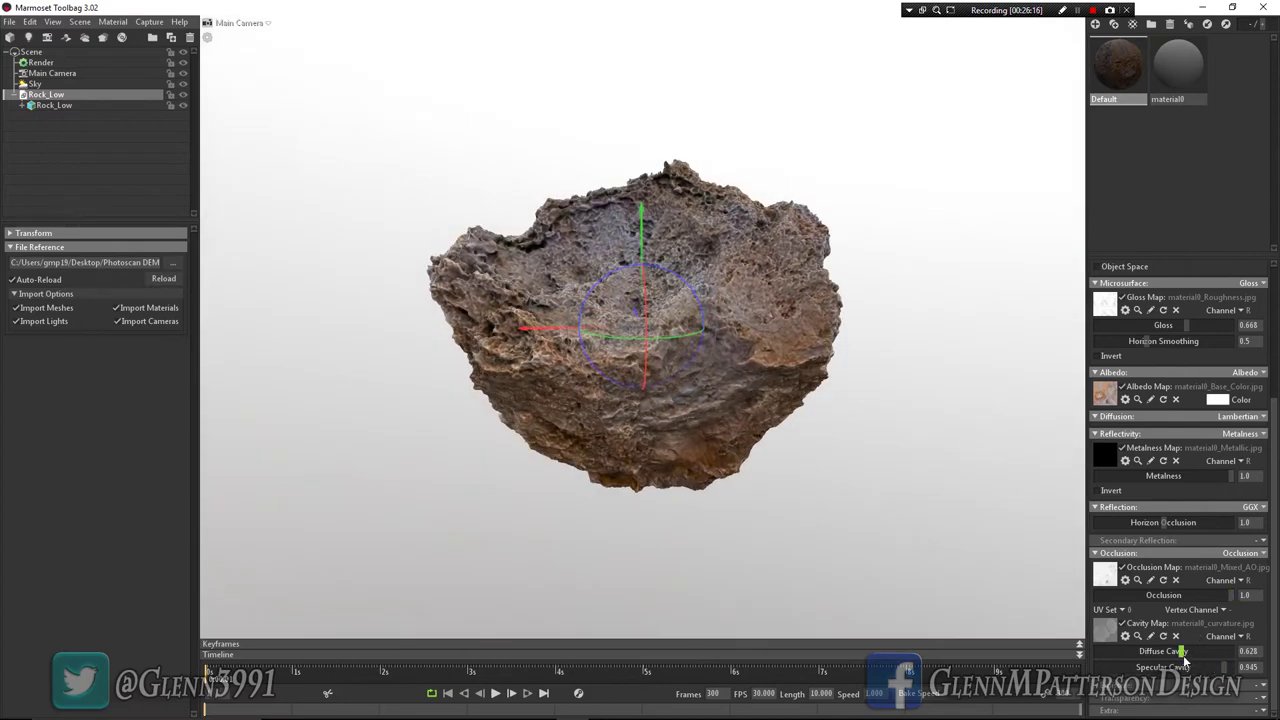
pyautogui.moveTo(1182, 651)
pyautogui.mouseDown()
pyautogui.moveTo(1147, 651)
pyautogui.moveTo(1190, 667)
pyautogui.moveTo(1160, 667)
pyautogui.moveTo(1220, 667)
pyautogui.mouseUp()
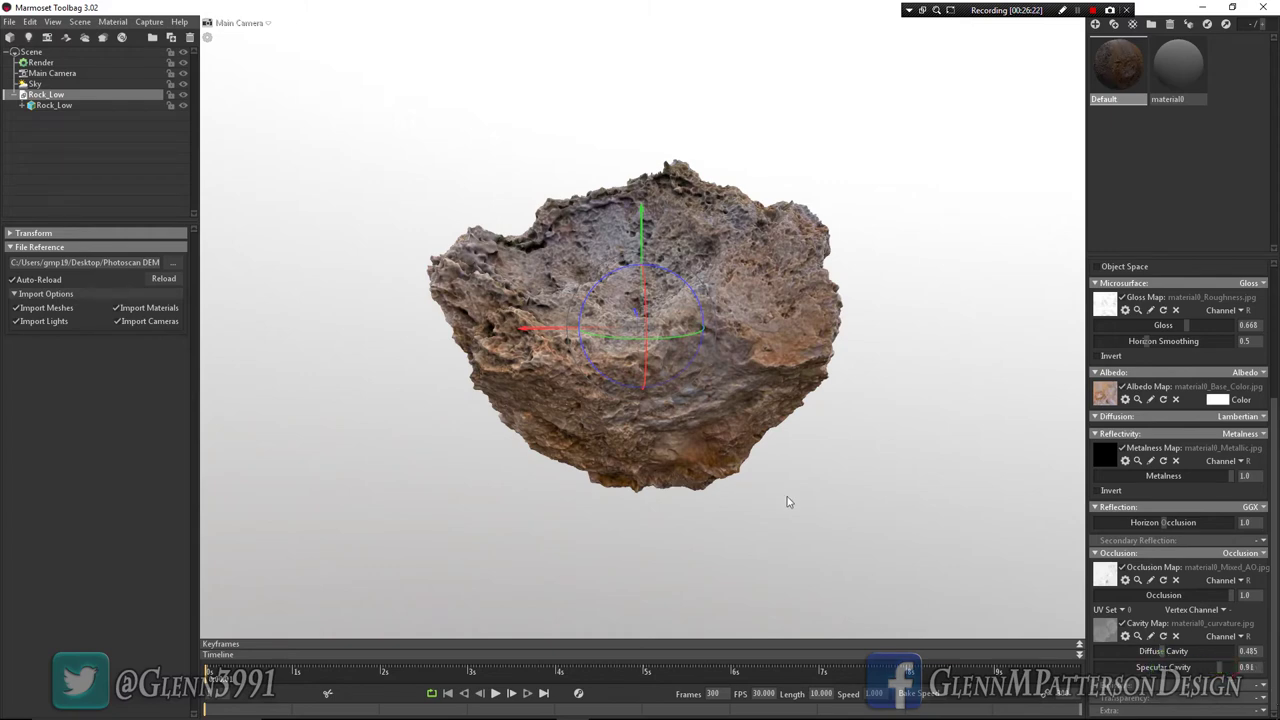
# Step: Rotate the sky lighting around the rock and set the displacement scale to 0.03
pyautogui.keyDown('shift'); pyautogui.moveTo(787, 502); pyautogui.dragTo(603, 483, button='right'); pyautogui.keyUp('shift')
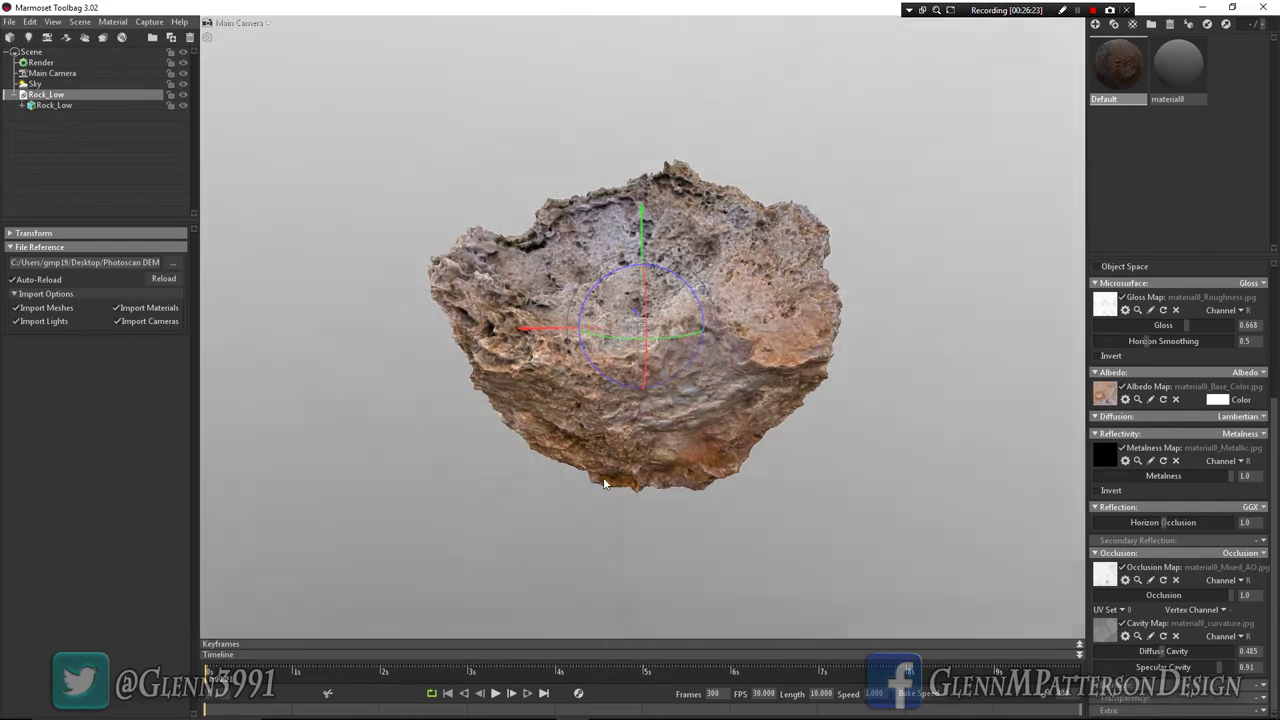
pyautogui.moveTo(697, 490); pyautogui.dragTo(720, 445)
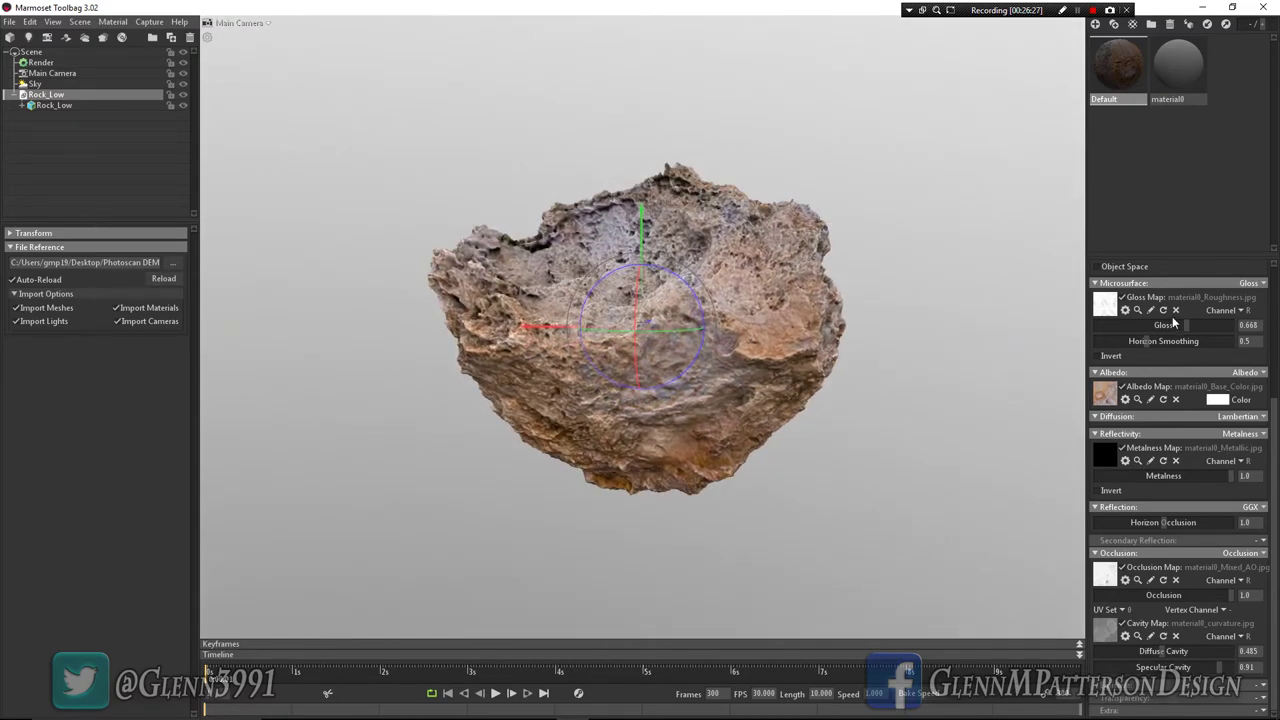
pyautogui.scroll(3, 1172, 316)
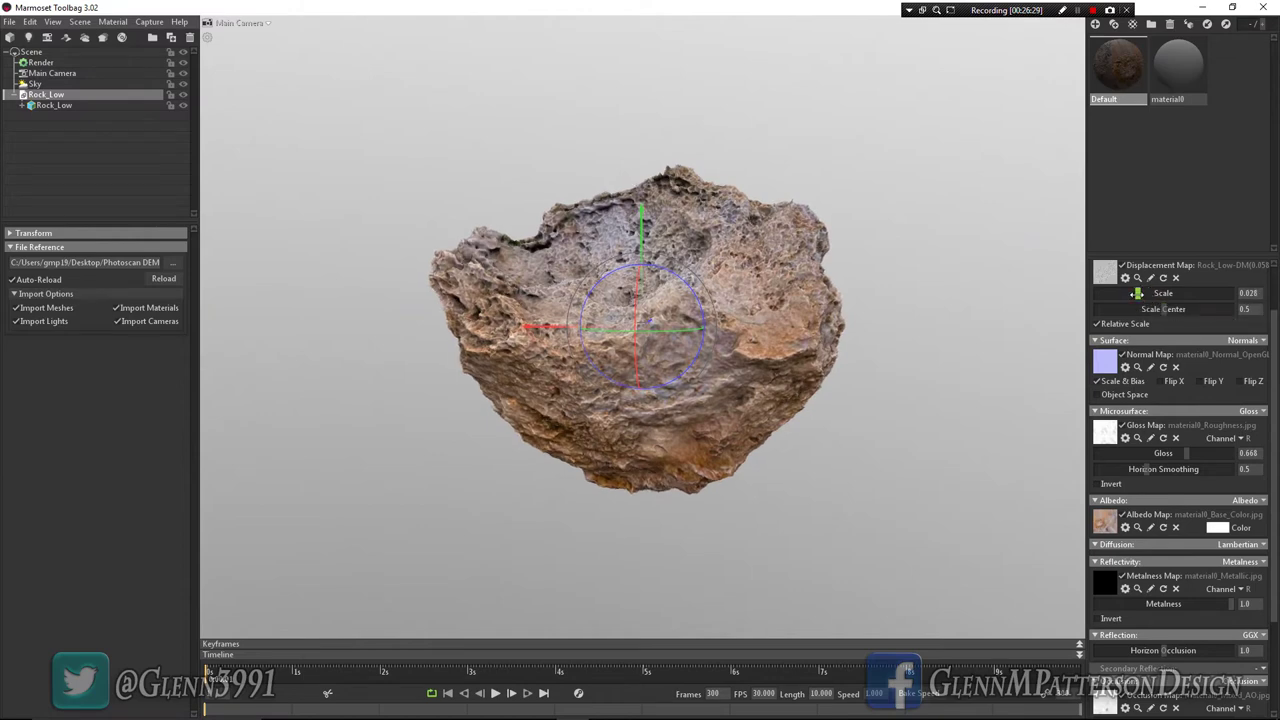
pyautogui.moveTo(1136, 293); pyautogui.dragTo(1134, 293)
pyautogui.moveTo(668, 476); pyautogui.dragTo(553, 302)
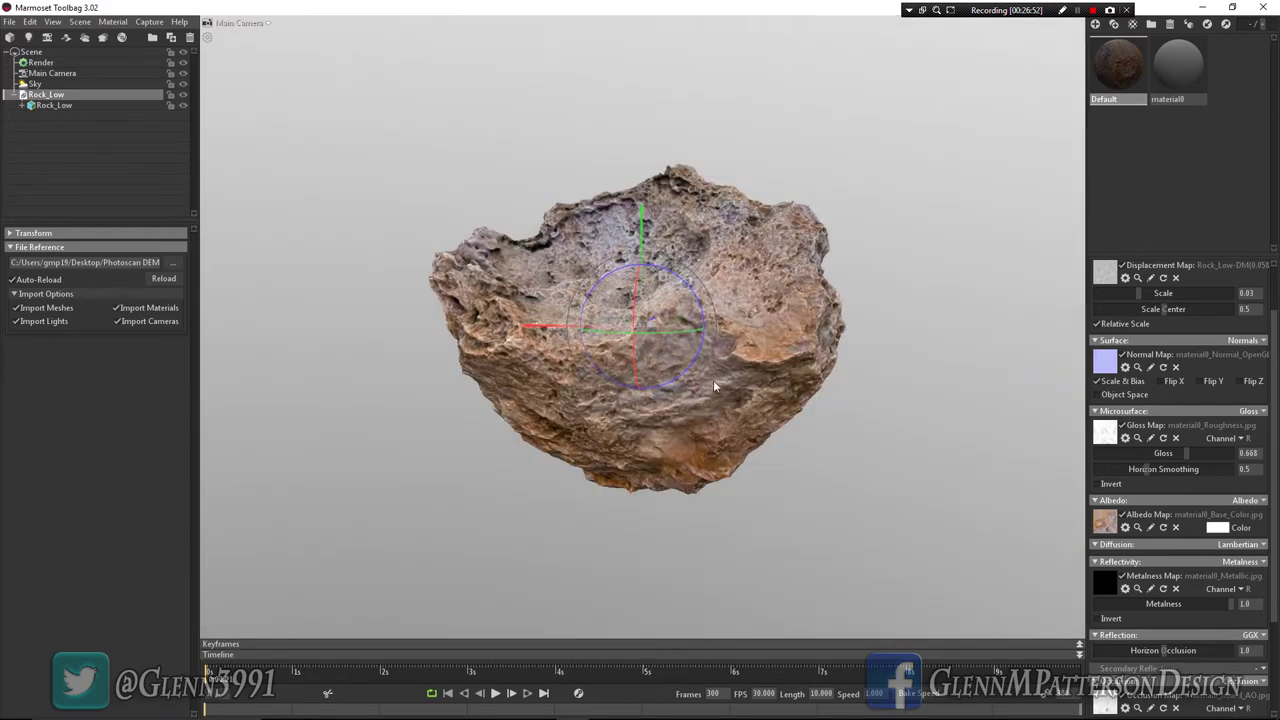
pyautogui.moveTo(714, 386); pyautogui.dragTo(748, 401)
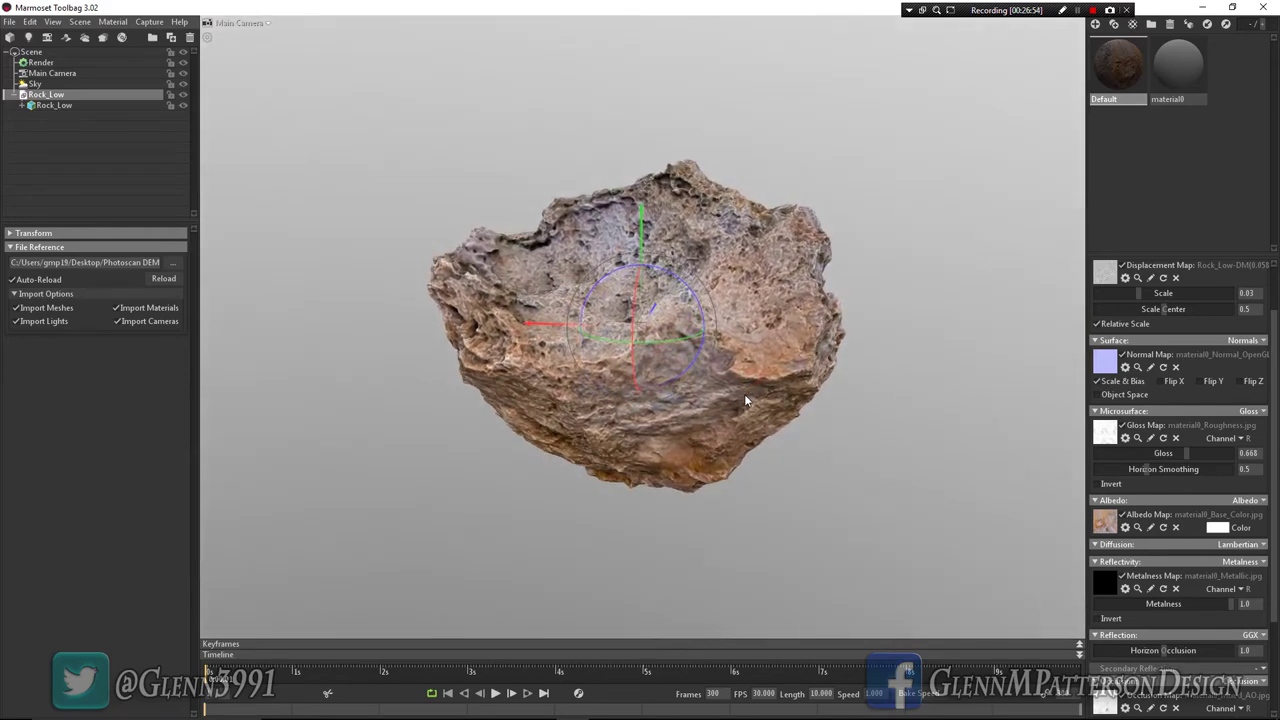
# Step: Add a child light to the sky and place it near the upper right corner of the environment image
pyautogui.click(36, 84)
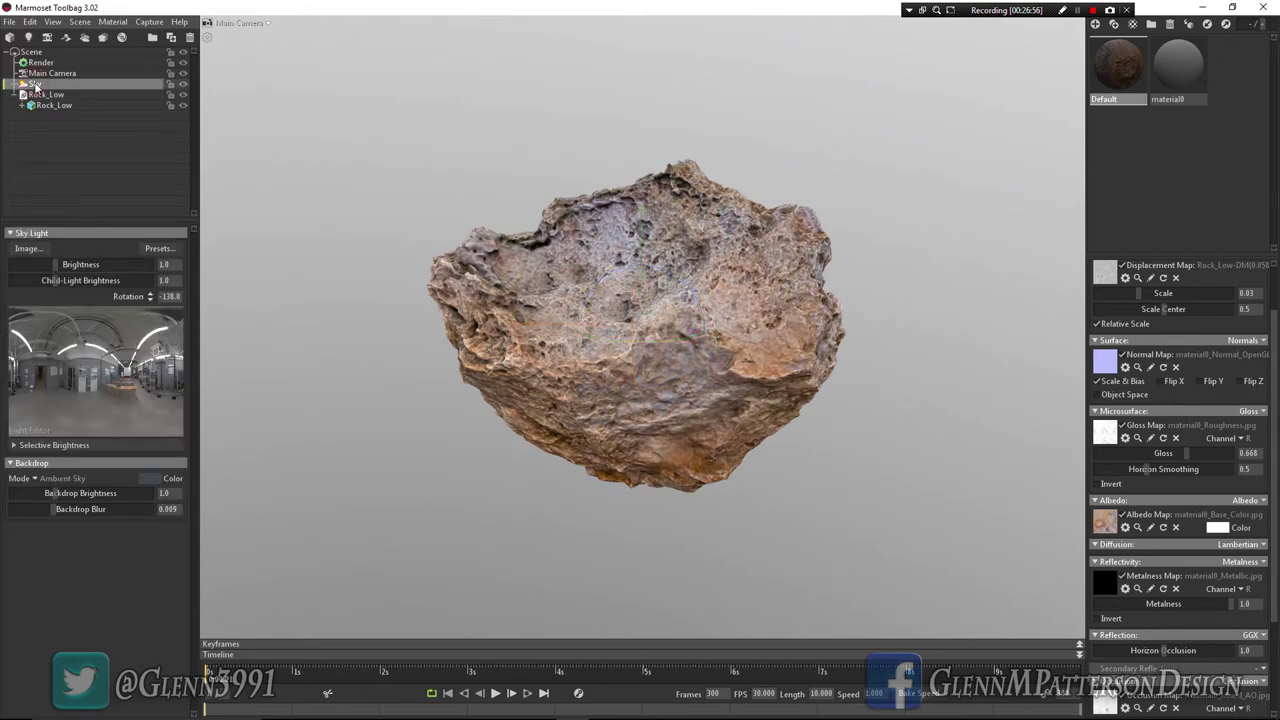
pyautogui.click(100, 350)
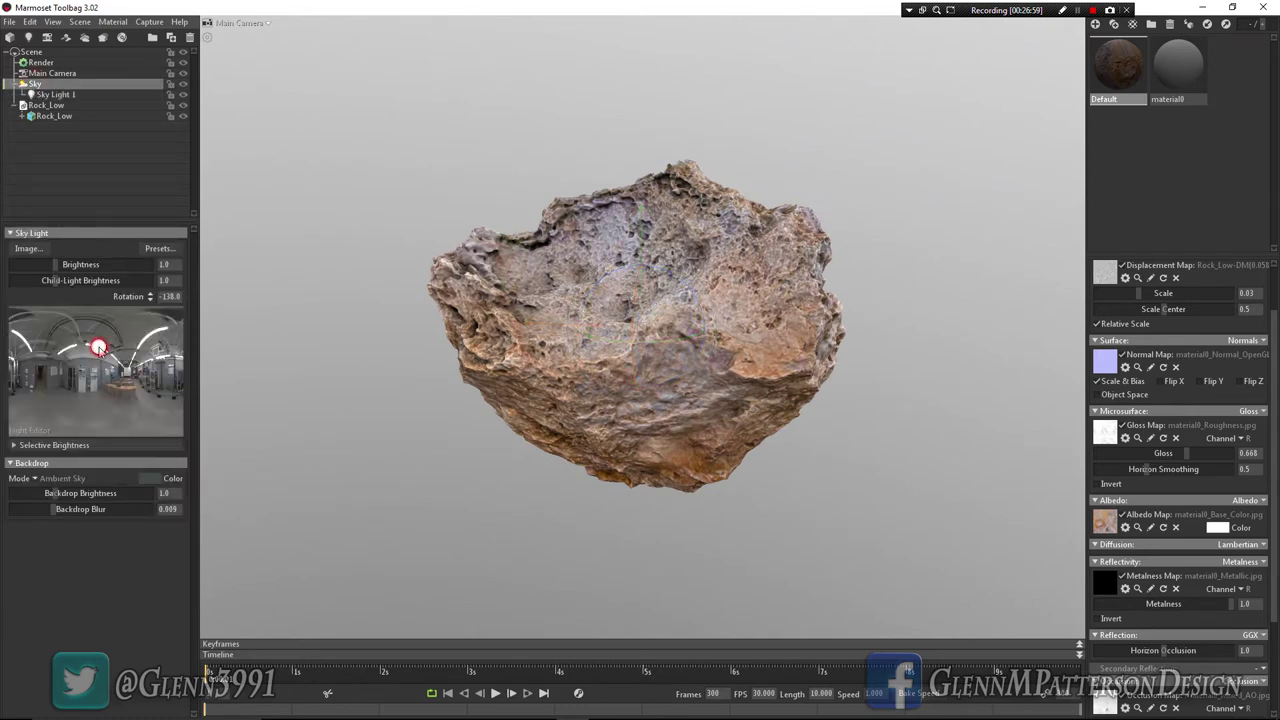
pyautogui.moveTo(100, 350); pyautogui.dragTo(153, 335)
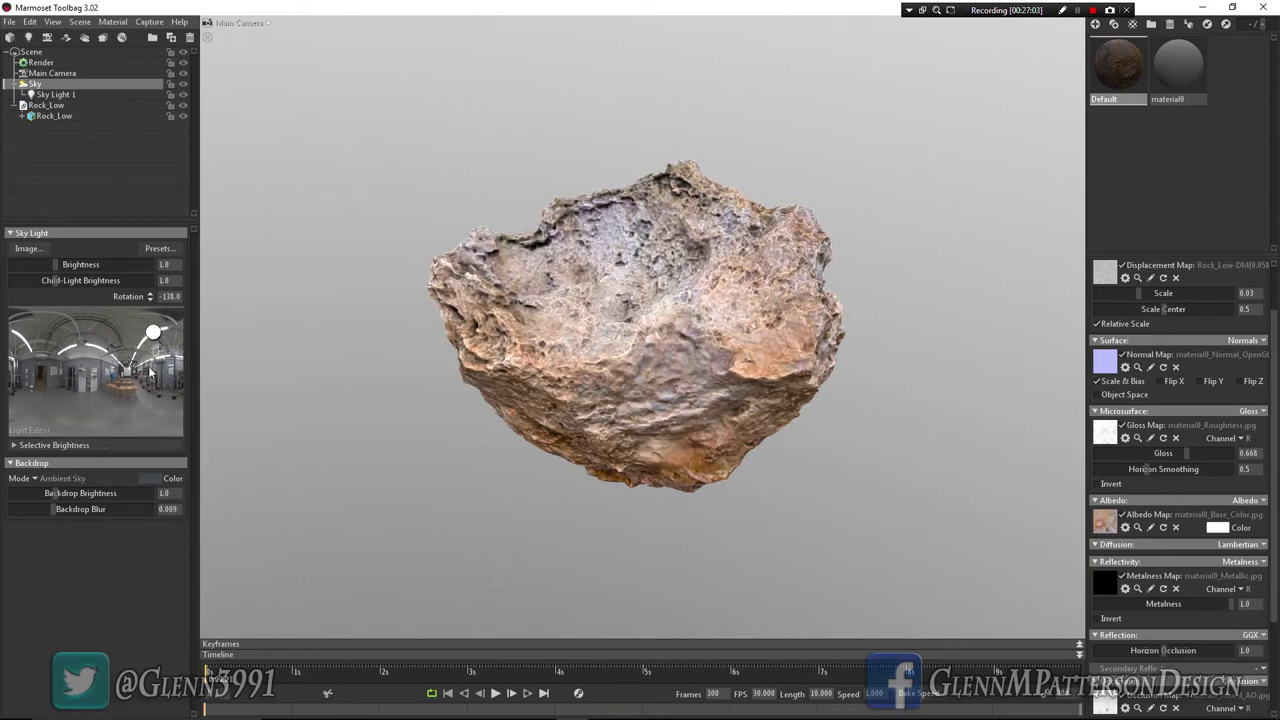
# Step: Change the new sky light's type to Spot
pyautogui.click(56, 95)
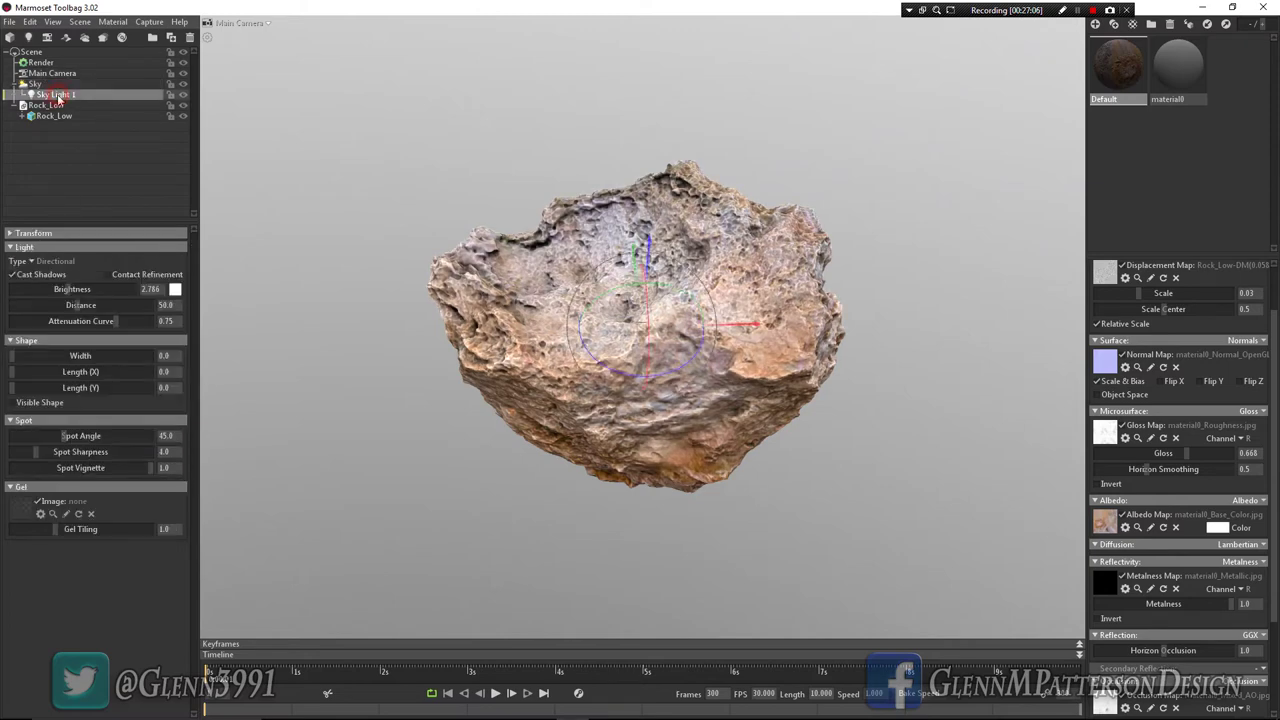
pyautogui.click(32, 262)
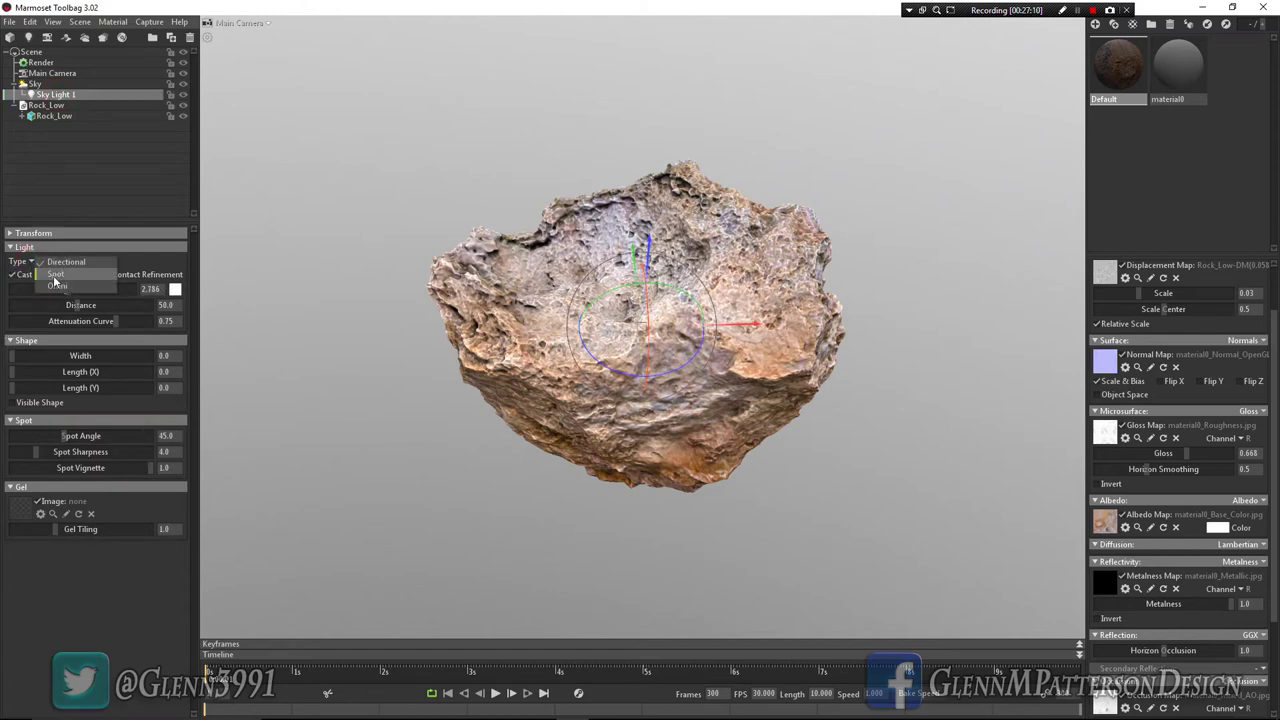
pyautogui.click(55, 281)
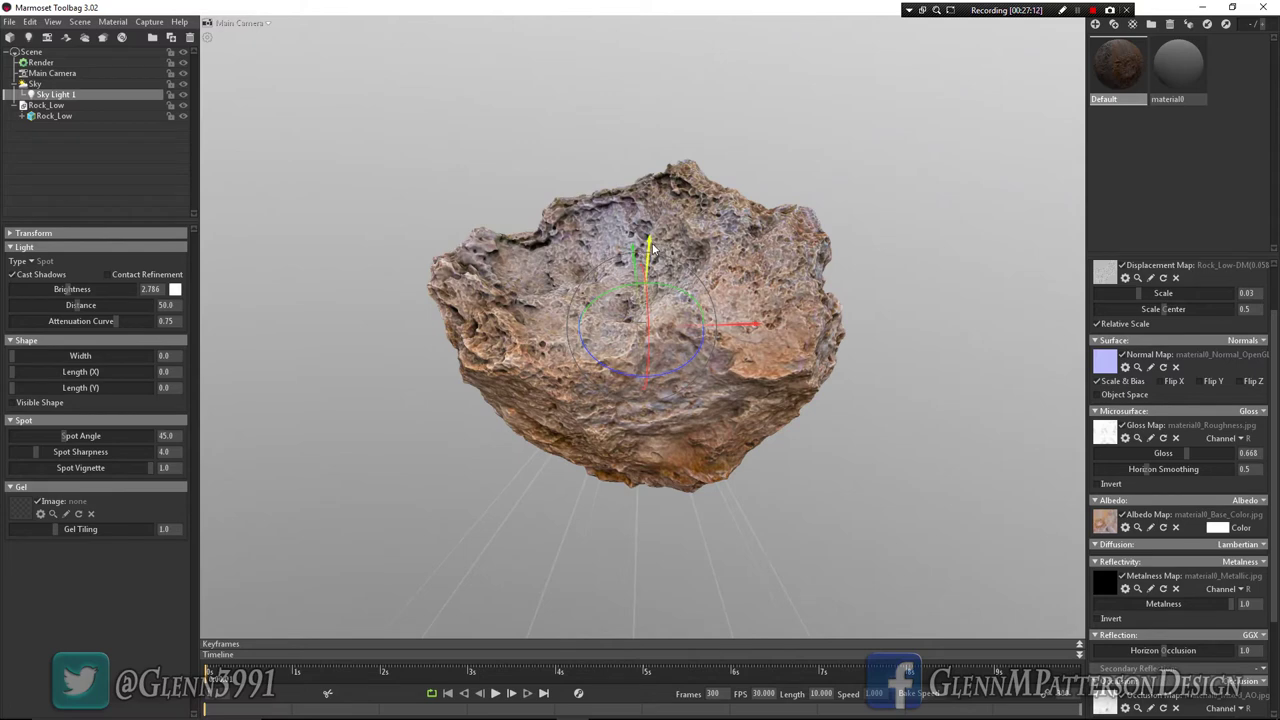
# Step: Move the spot light clear of the rock to its right side and rotate it to shine towards the rock
pyautogui.moveTo(651, 247); pyautogui.dragTo(652, 40)
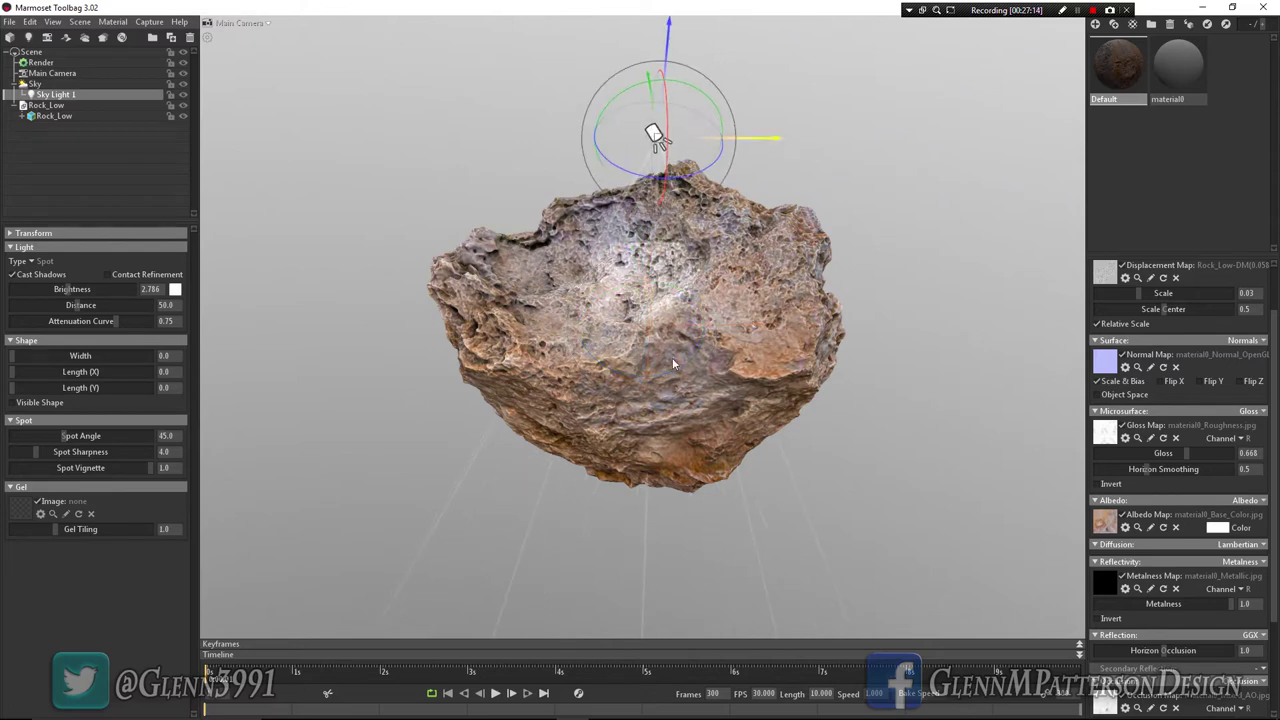
pyautogui.scroll(2, 680, 360)
pyautogui.scroll(-5, 686, 368)
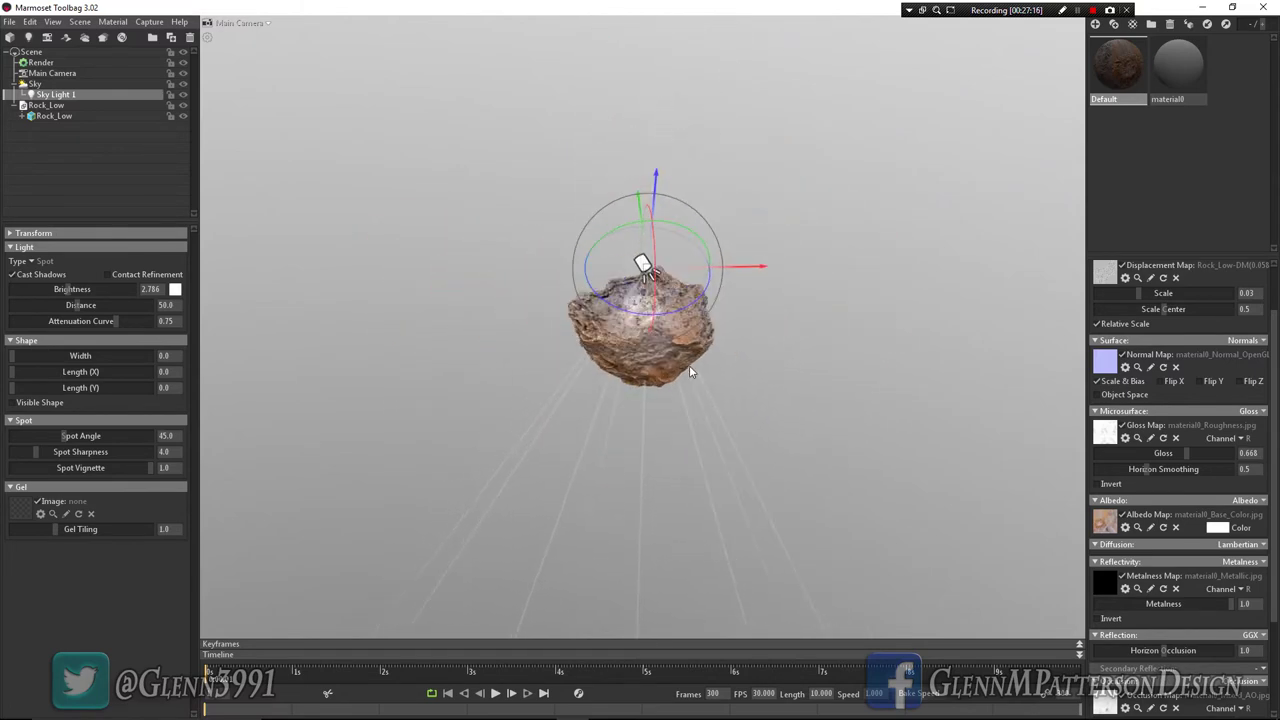
pyautogui.moveTo(648, 262); pyautogui.dragTo(715, 6)
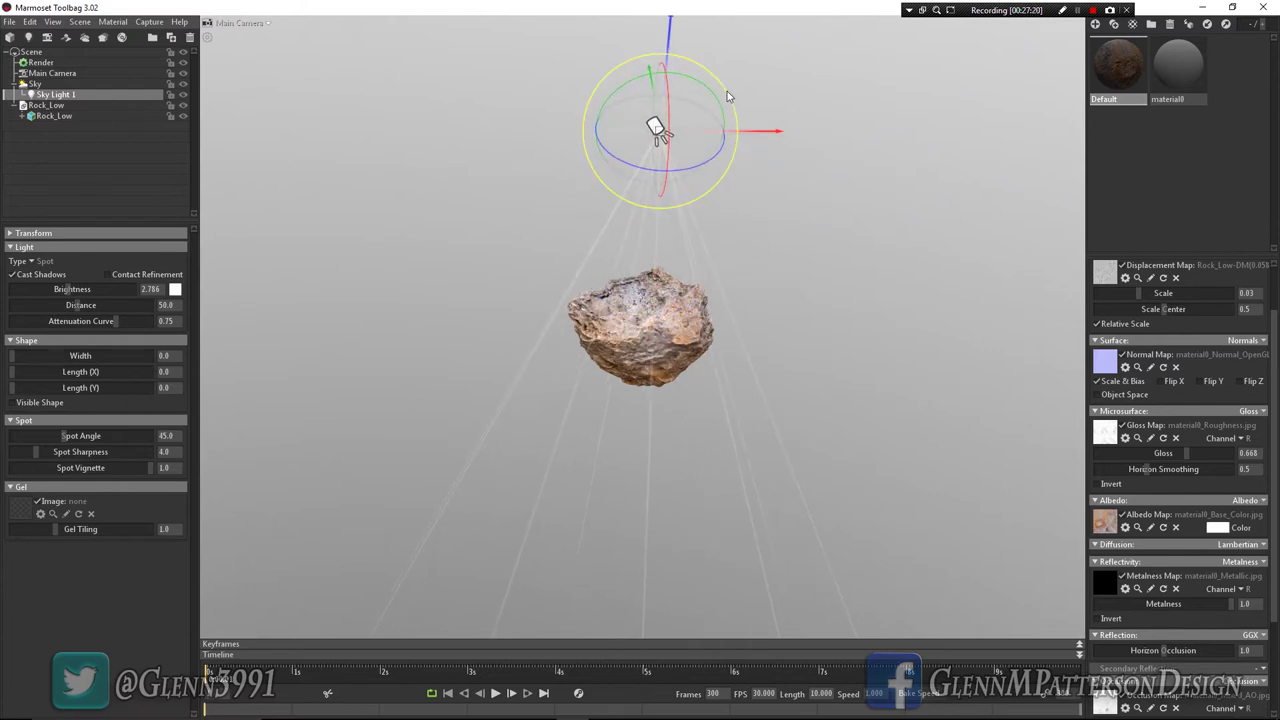
pyautogui.moveTo(778, 137); pyautogui.dragTo(978, 168)
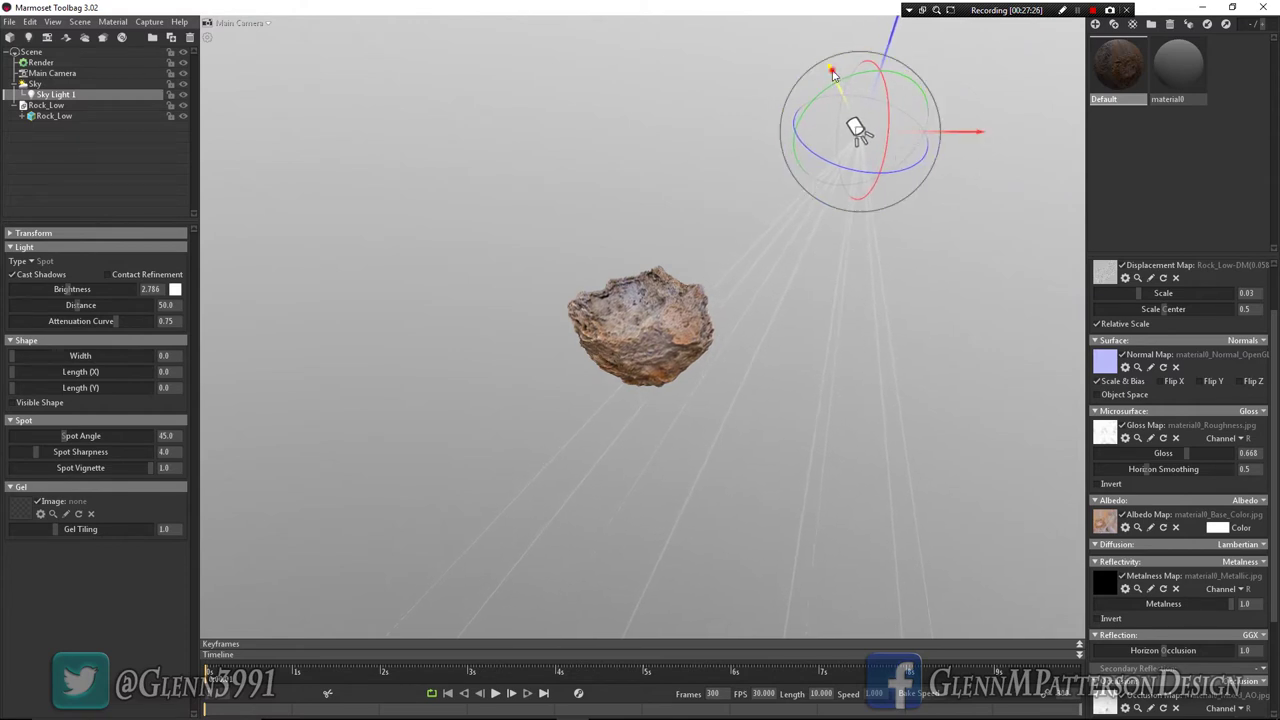
pyautogui.moveTo(832, 73); pyautogui.dragTo(866, 234)
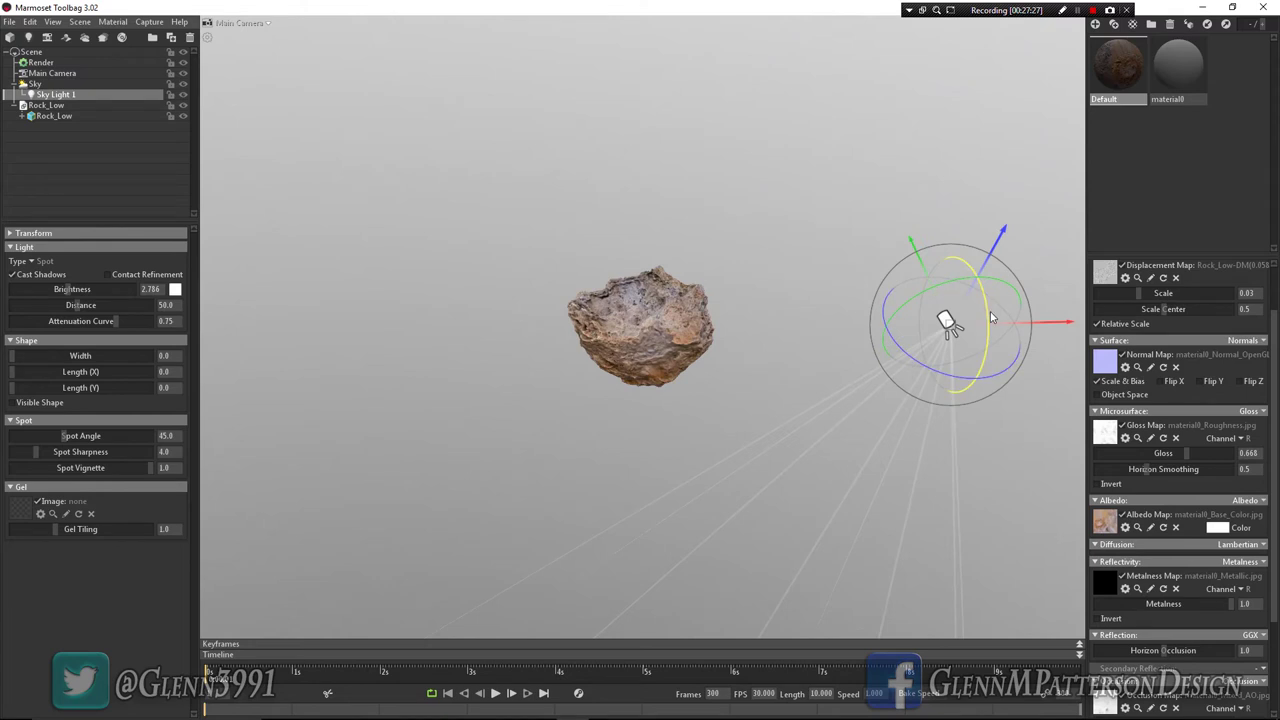
pyautogui.moveTo(990, 317); pyautogui.dragTo(943, 320)
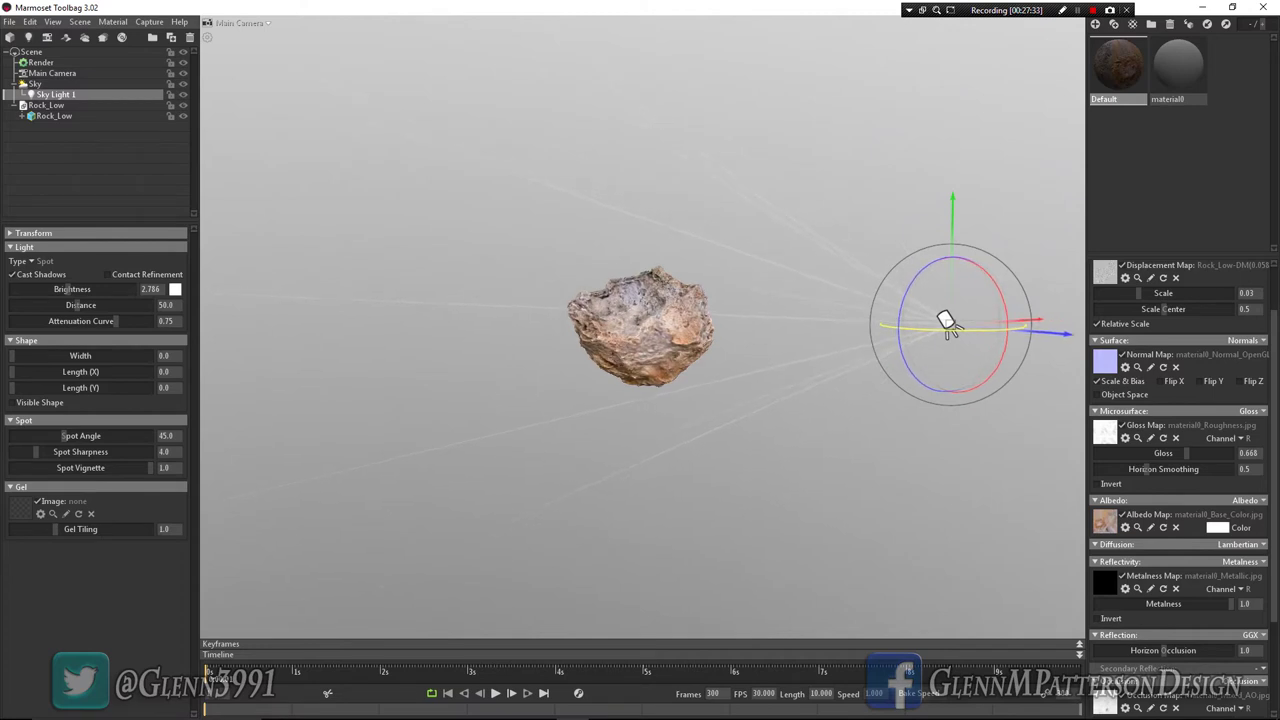
# Step: Duplicate the spot light, move the copy to the opposite side of the rock and rotate it to shine towards the rock
pyautogui.scroll(6, 670, 366)
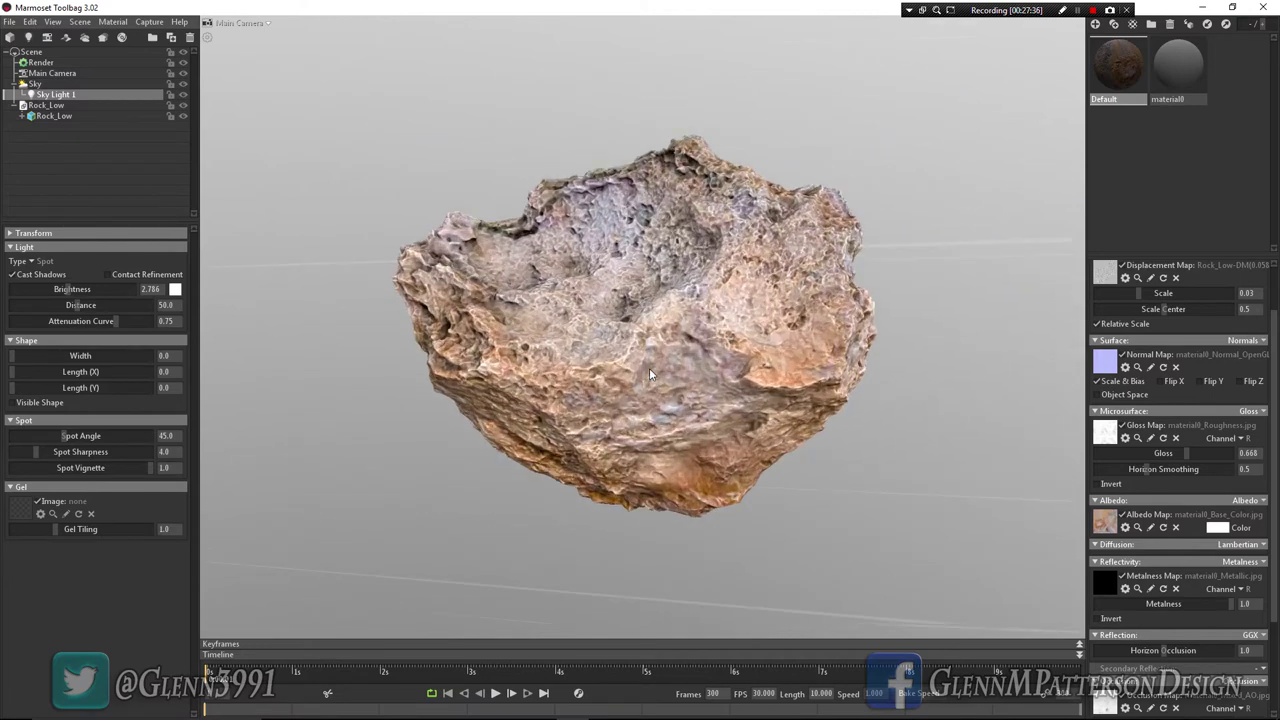
pyautogui.scroll(-5, 649, 372)
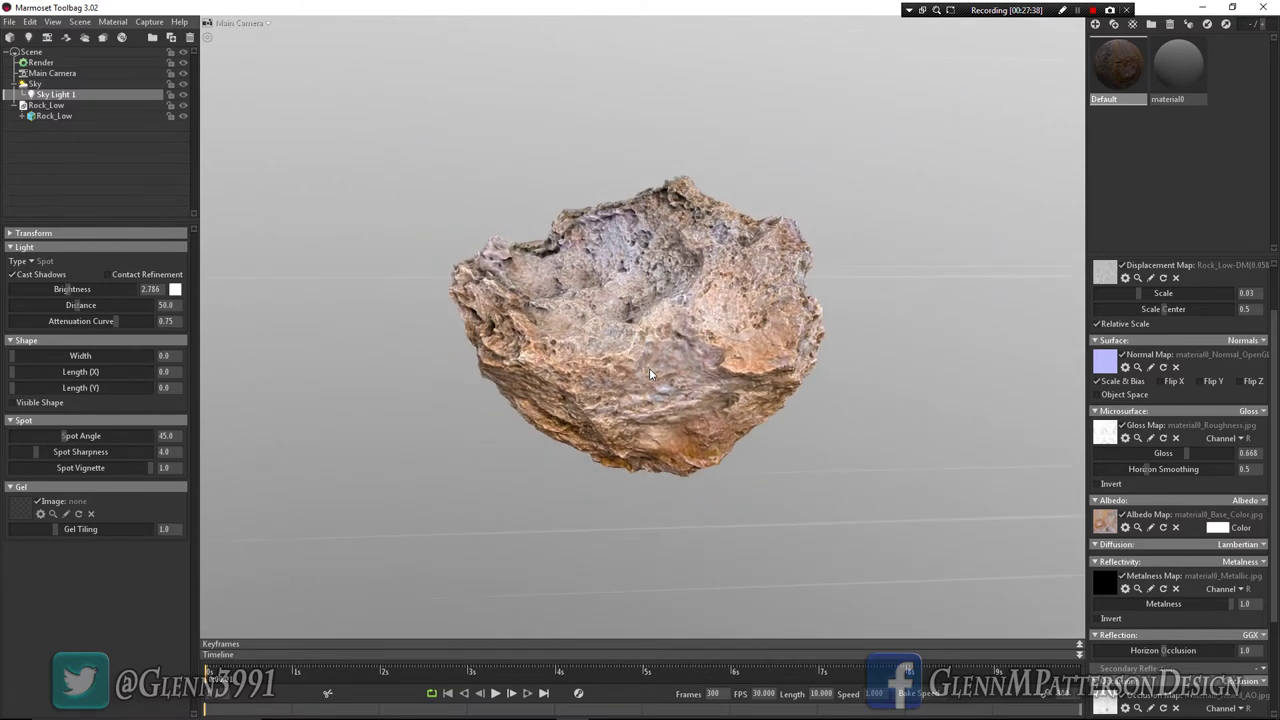
pyautogui.scroll(-4, 649, 370)
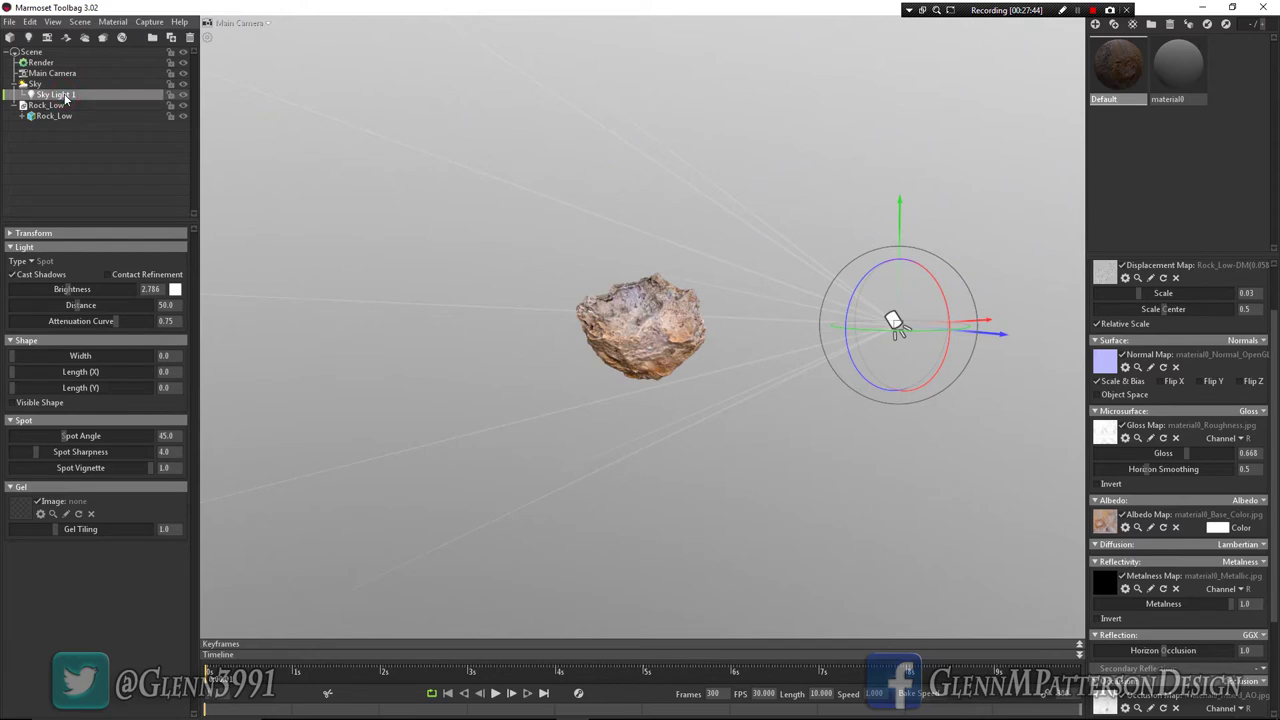
pyautogui.hotkey('ctrl', 'd')
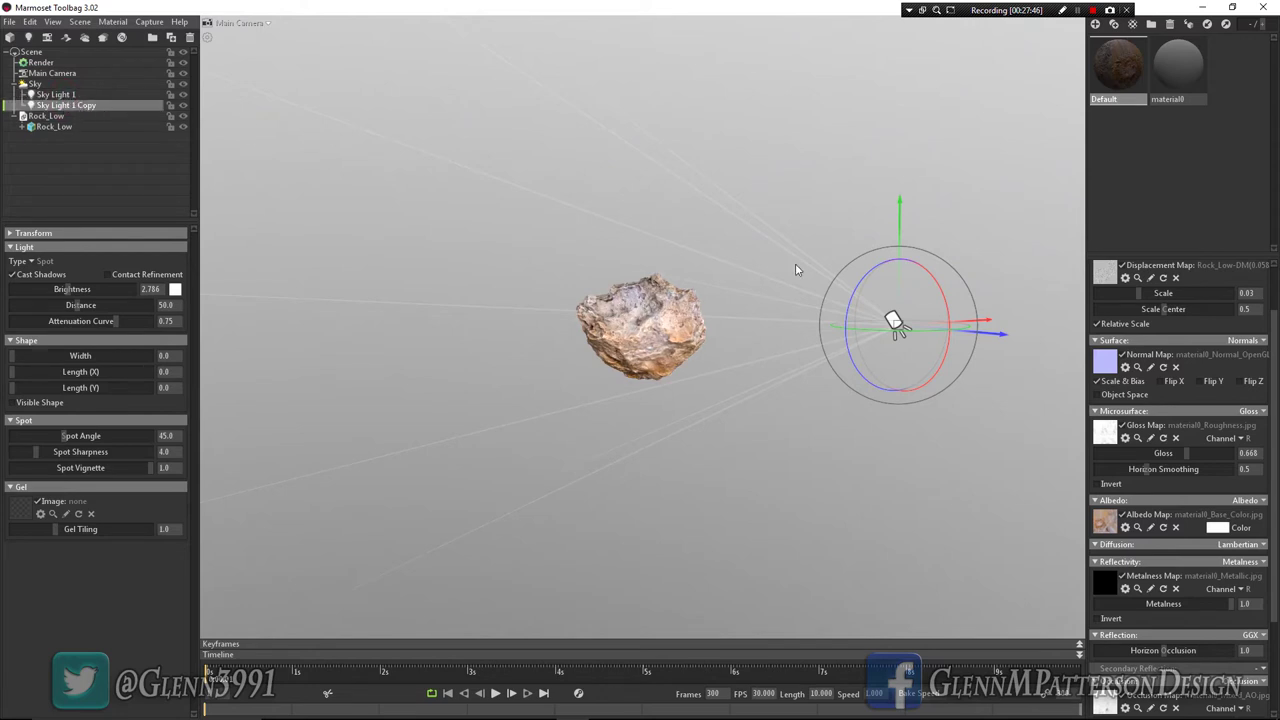
pyautogui.moveTo(990, 323)
pyautogui.mouseDown()
pyautogui.moveTo(992, 352)
pyautogui.moveTo(985, 305)
pyautogui.moveTo(330, 406)
pyautogui.mouseUp()
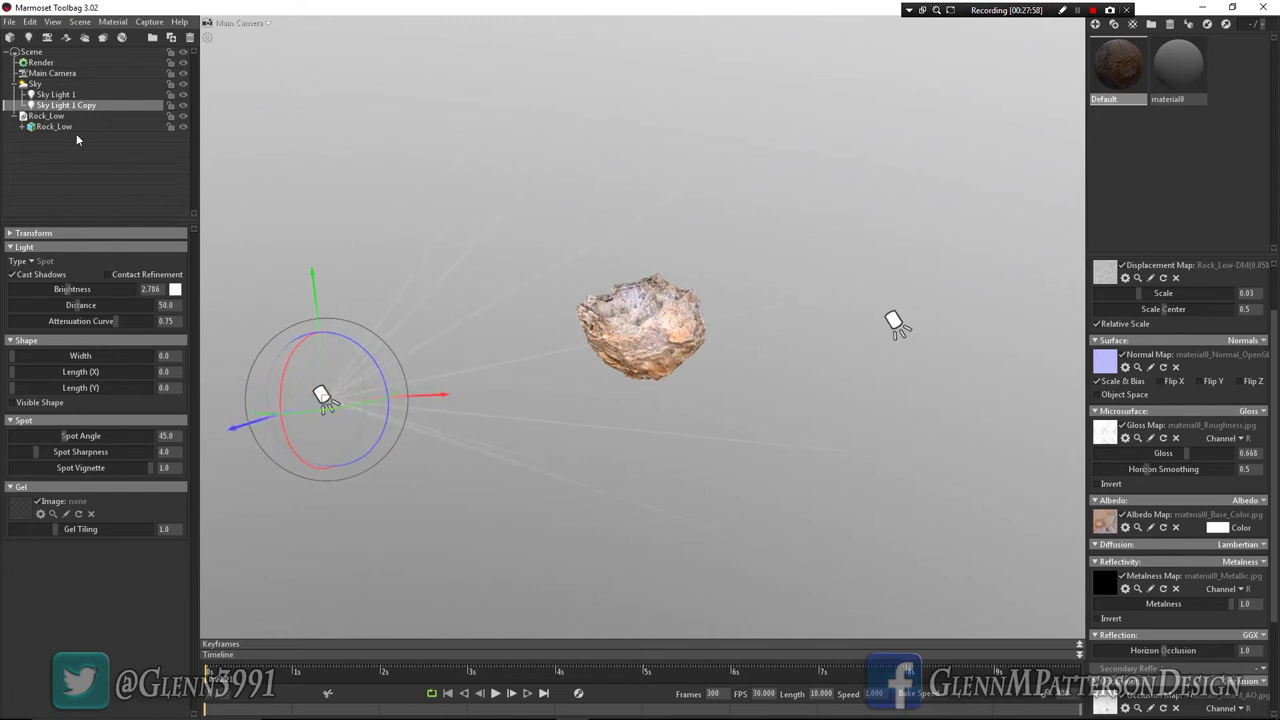
pyautogui.moveTo(550, 387); pyautogui.dragTo(582, 362)
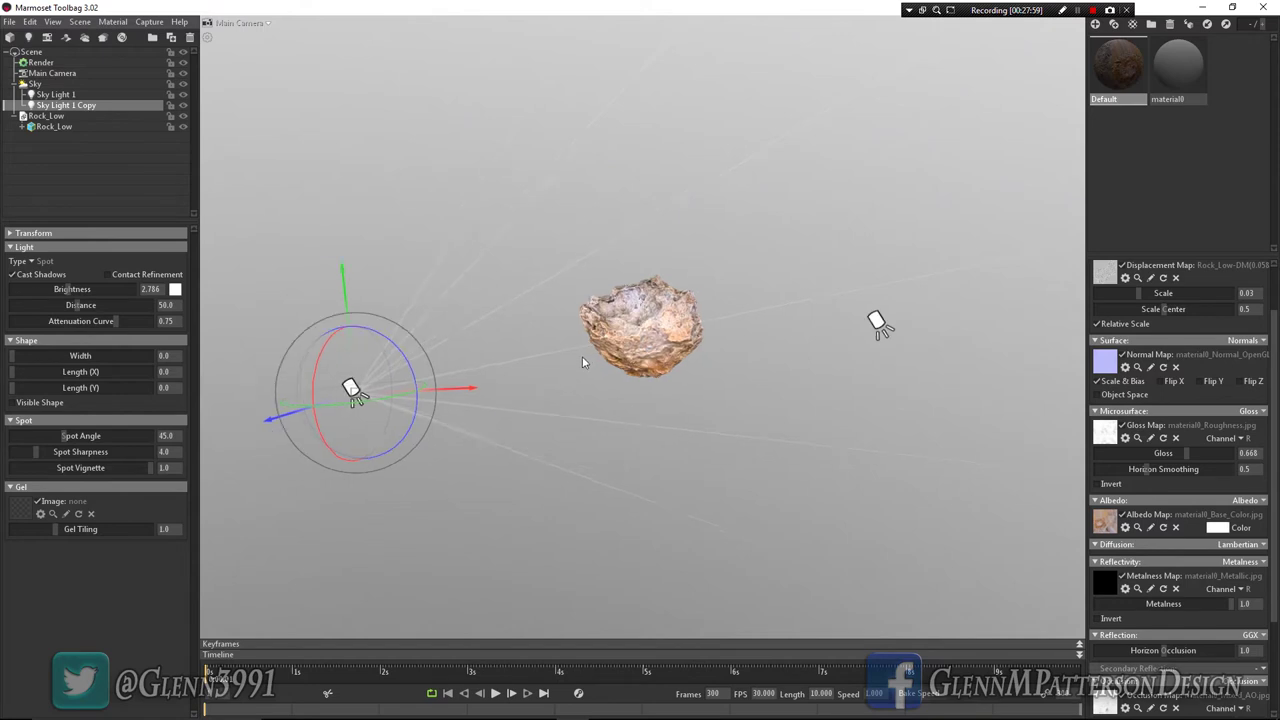
pyautogui.scroll(6, 582, 358)
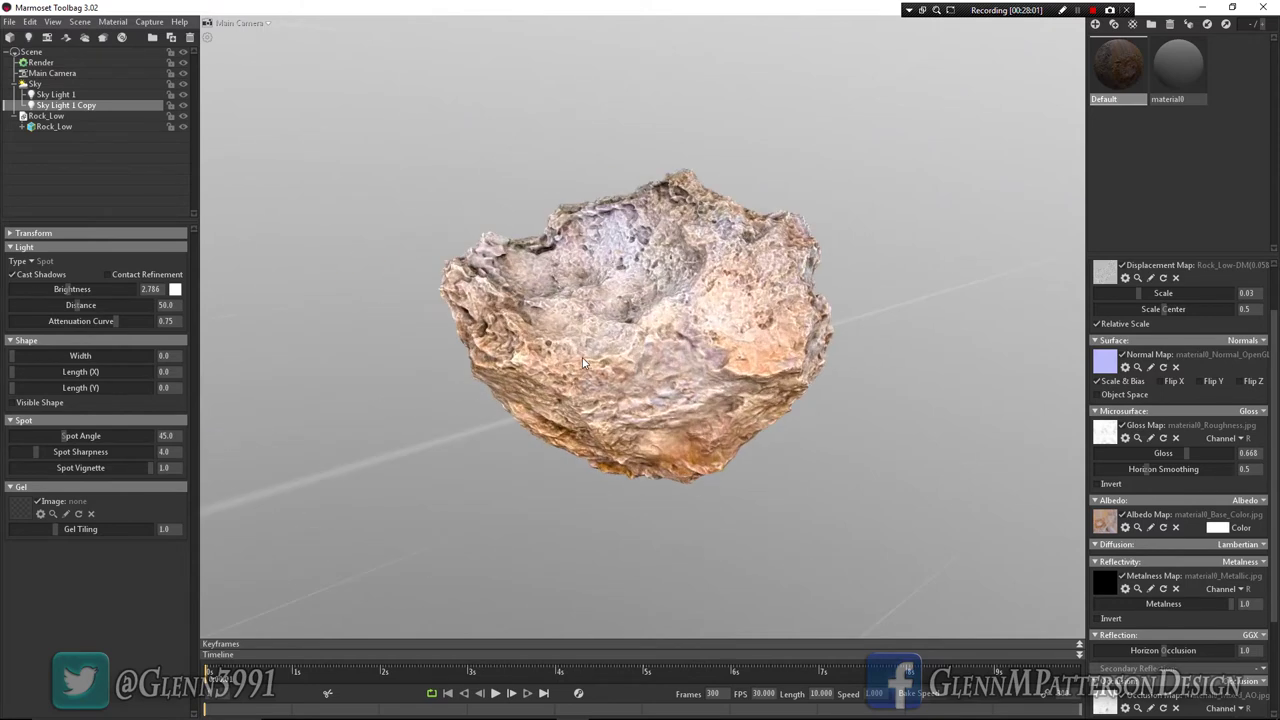
pyautogui.scroll(-2, 583, 362)
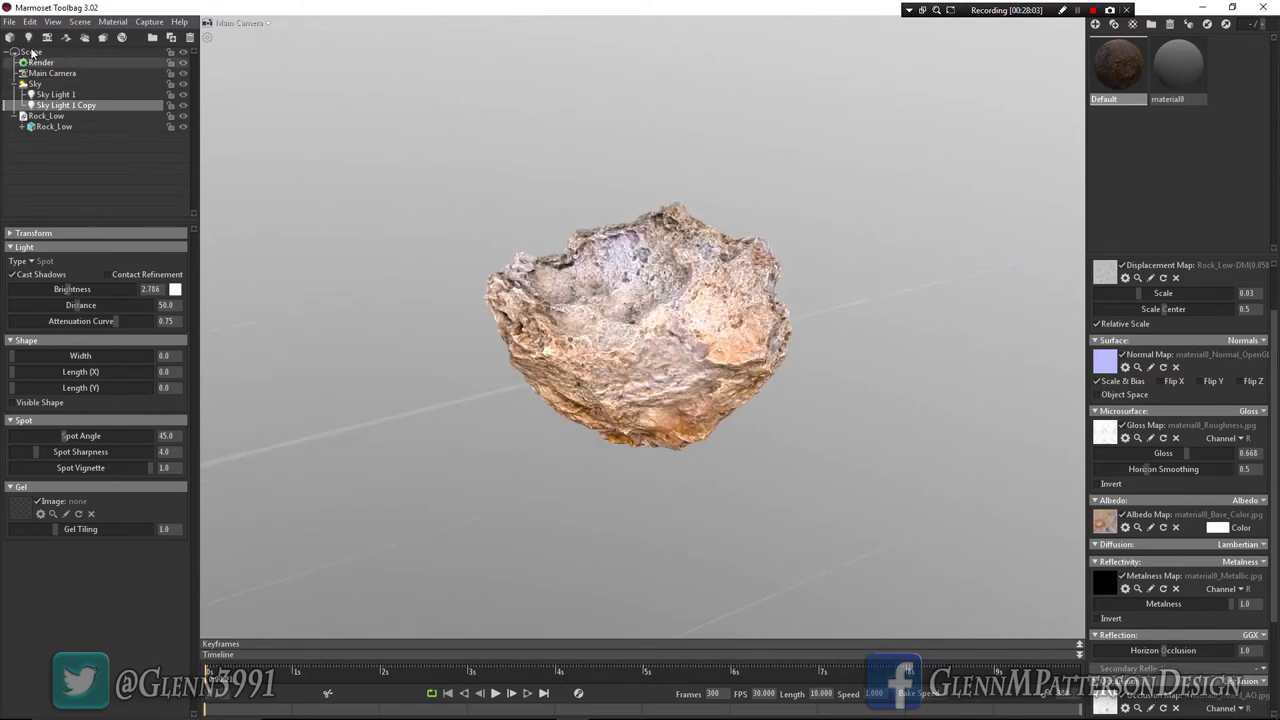
# Step: Add a shadow catcher beneath the rock and set its X scale to 10 and Z scale to 20
pyautogui.click(43, 117)
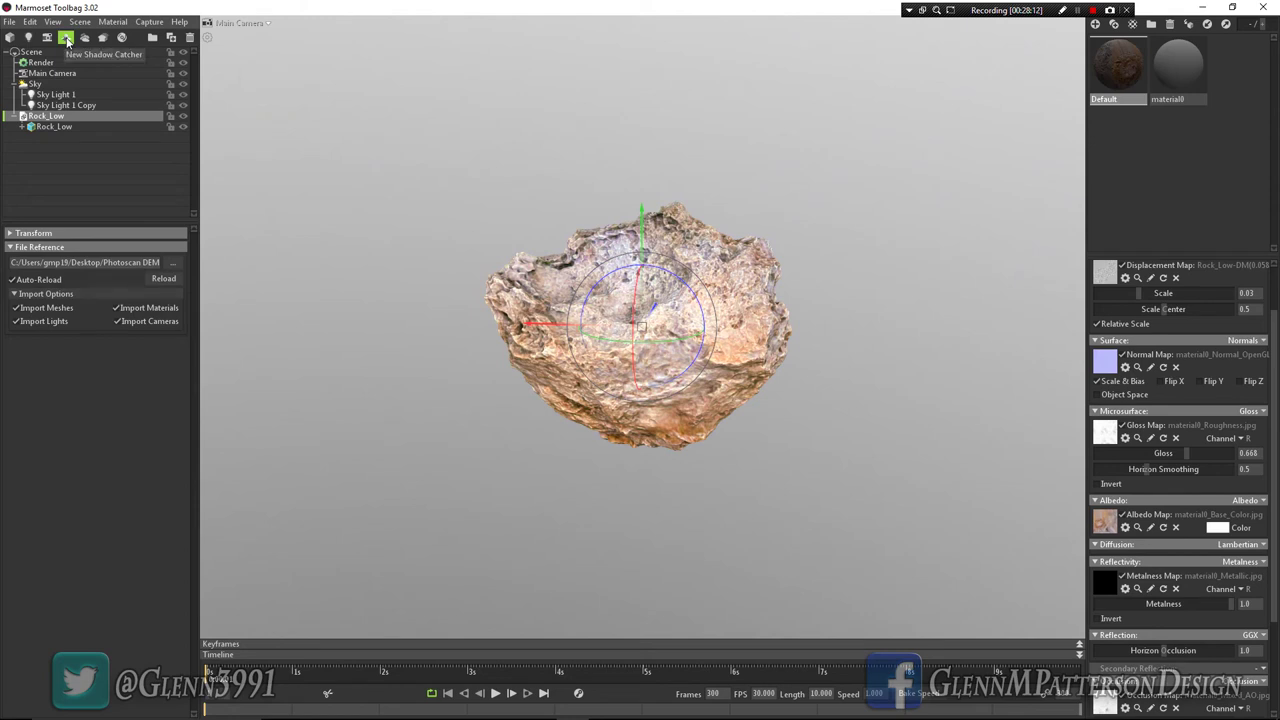
pyautogui.click(67, 38)
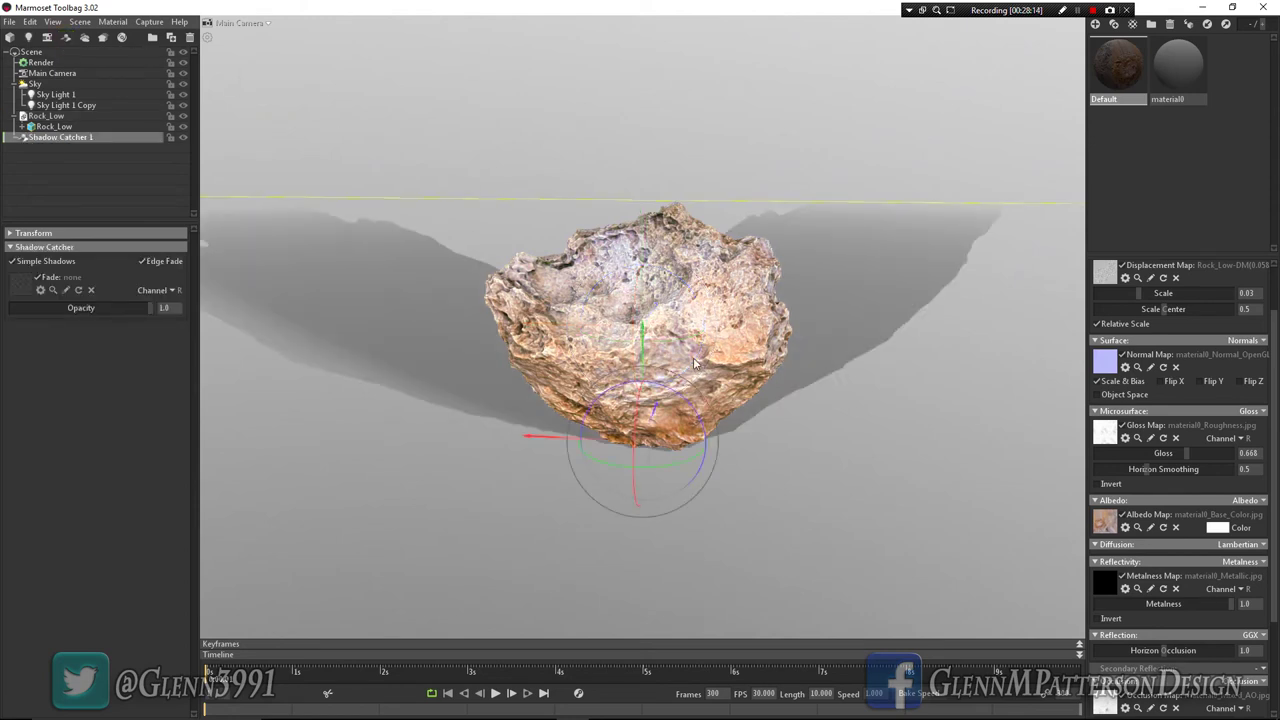
pyautogui.click(10, 234)
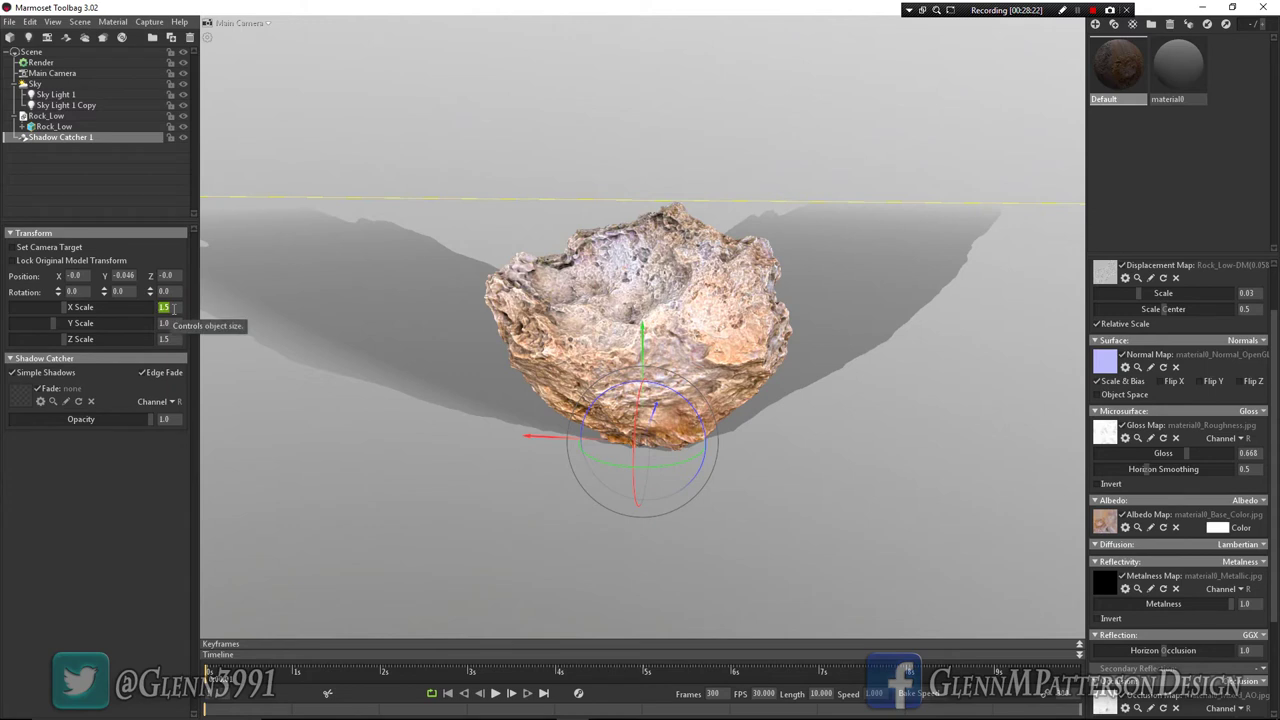
pyautogui.press('Tab')
pyautogui.press('Tab')
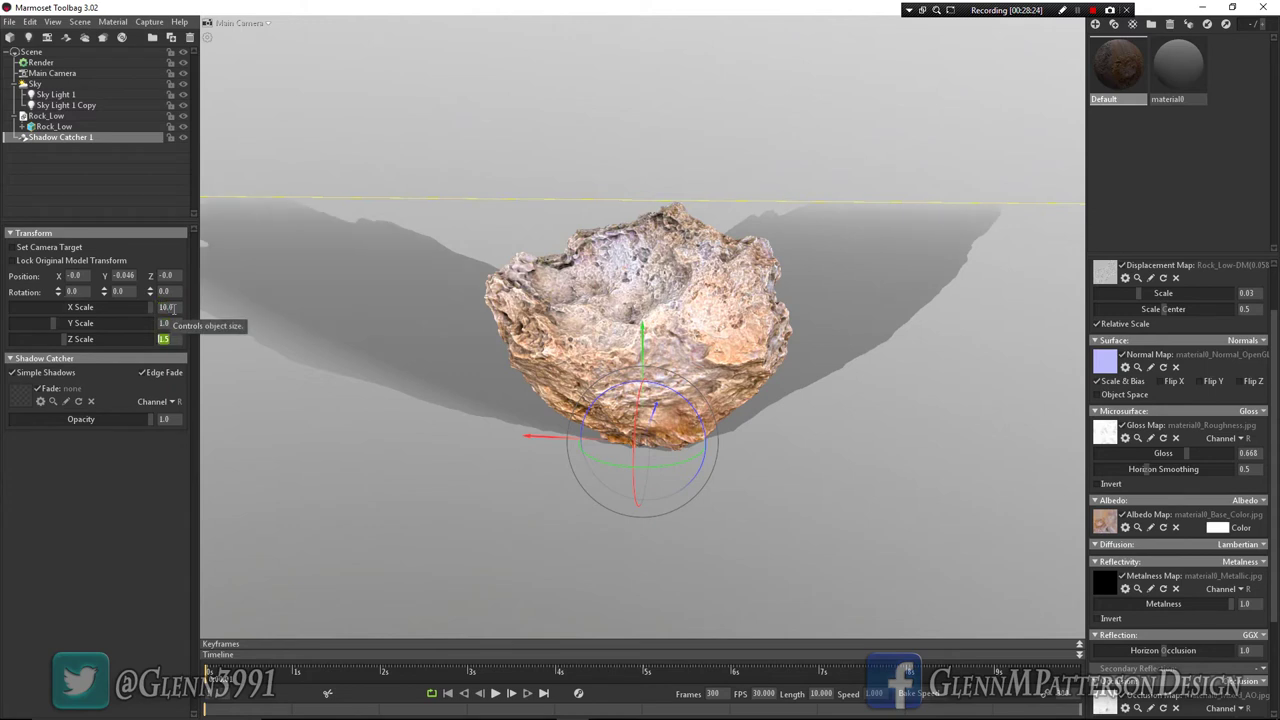
pyautogui.press('Return')
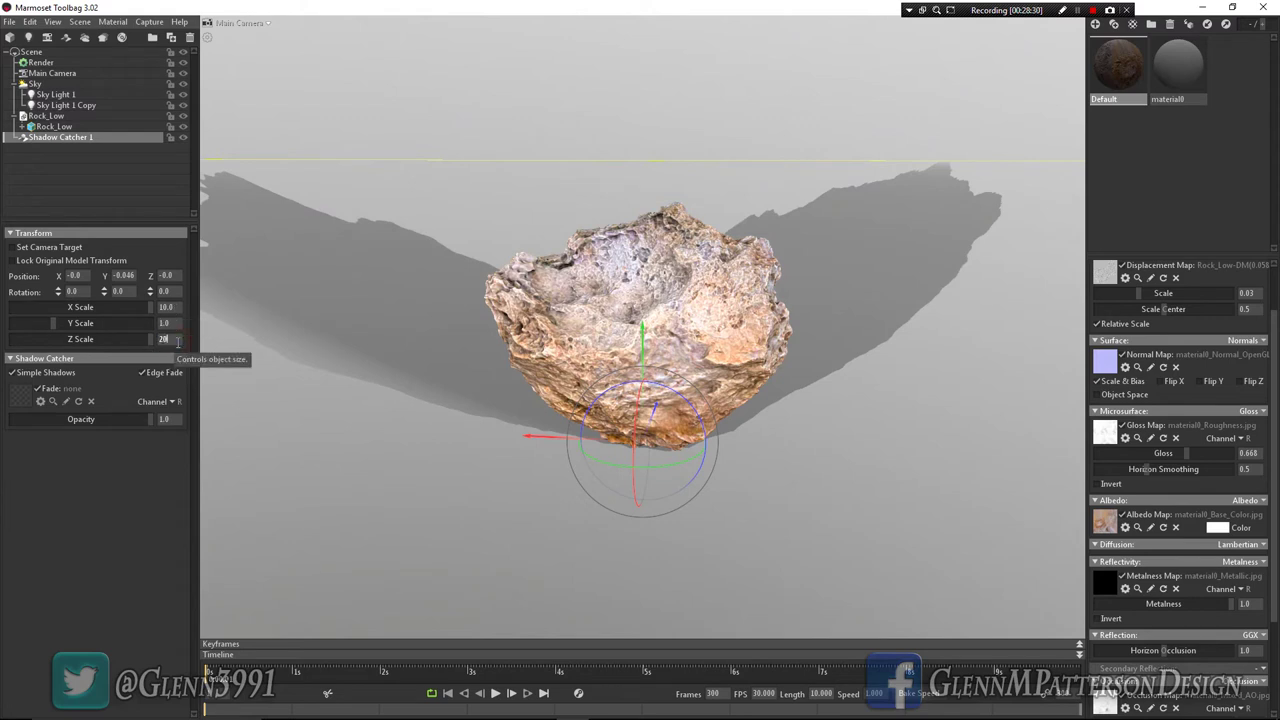
pyautogui.press('Return')
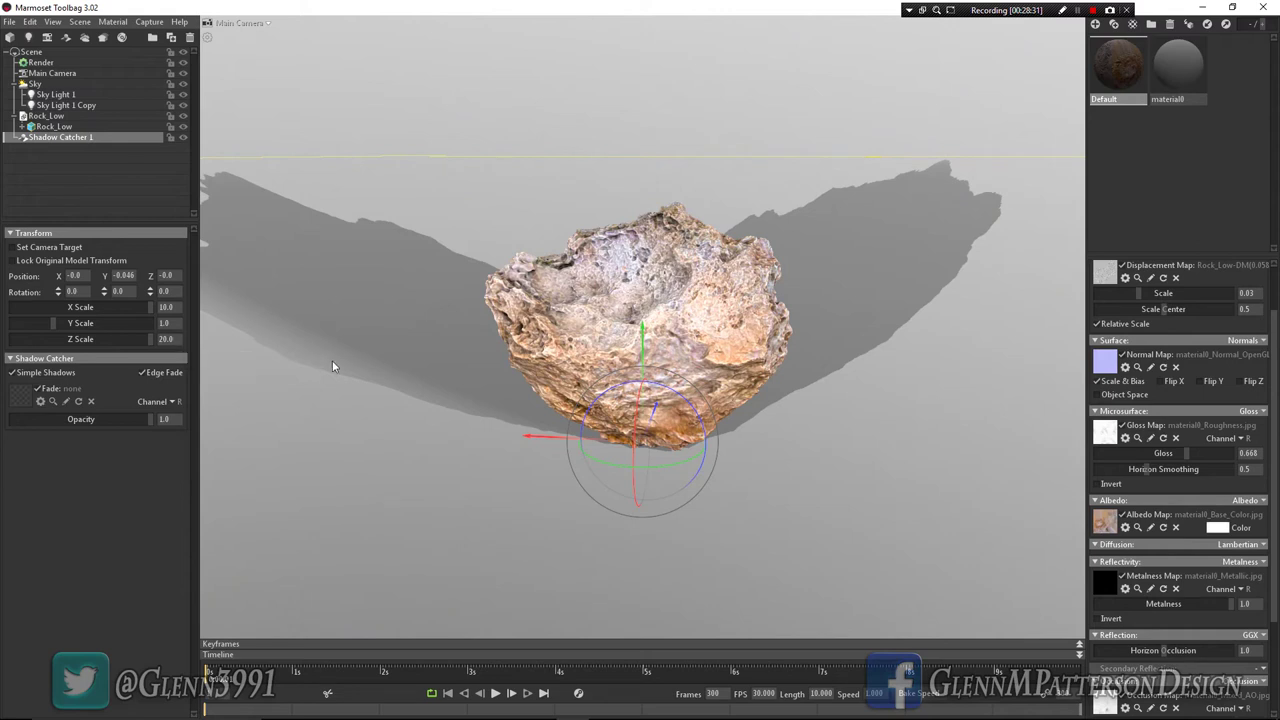
# Step: Add a turntable to the imported Rock_Low object and play its rotation
pyautogui.moveTo(366, 316); pyautogui.dragTo(672, 444)
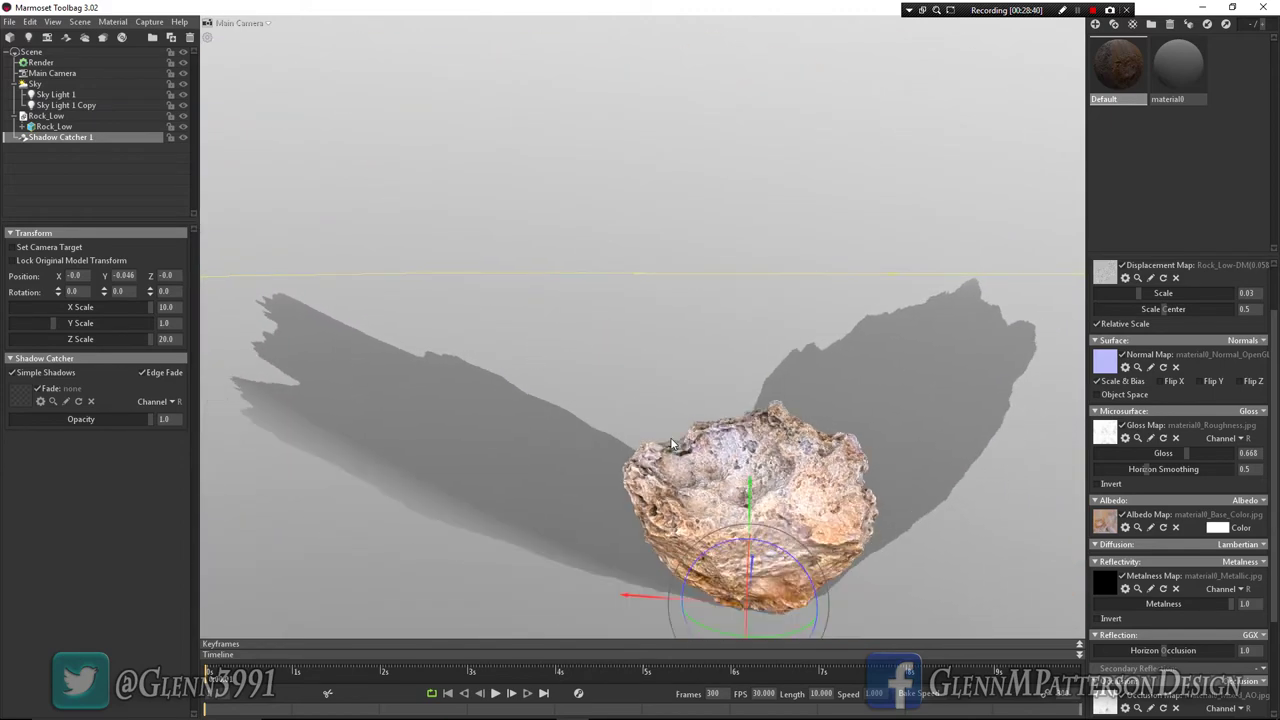
pyautogui.click(45, 116)
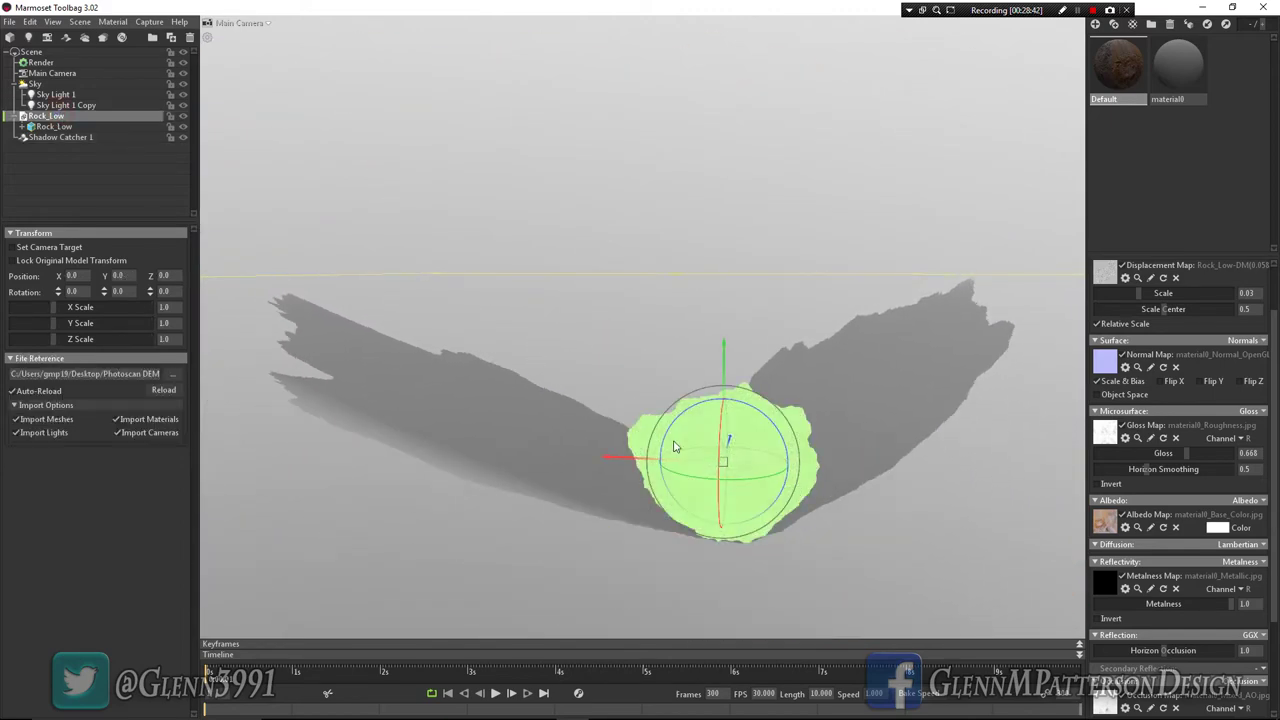
pyautogui.press('f')
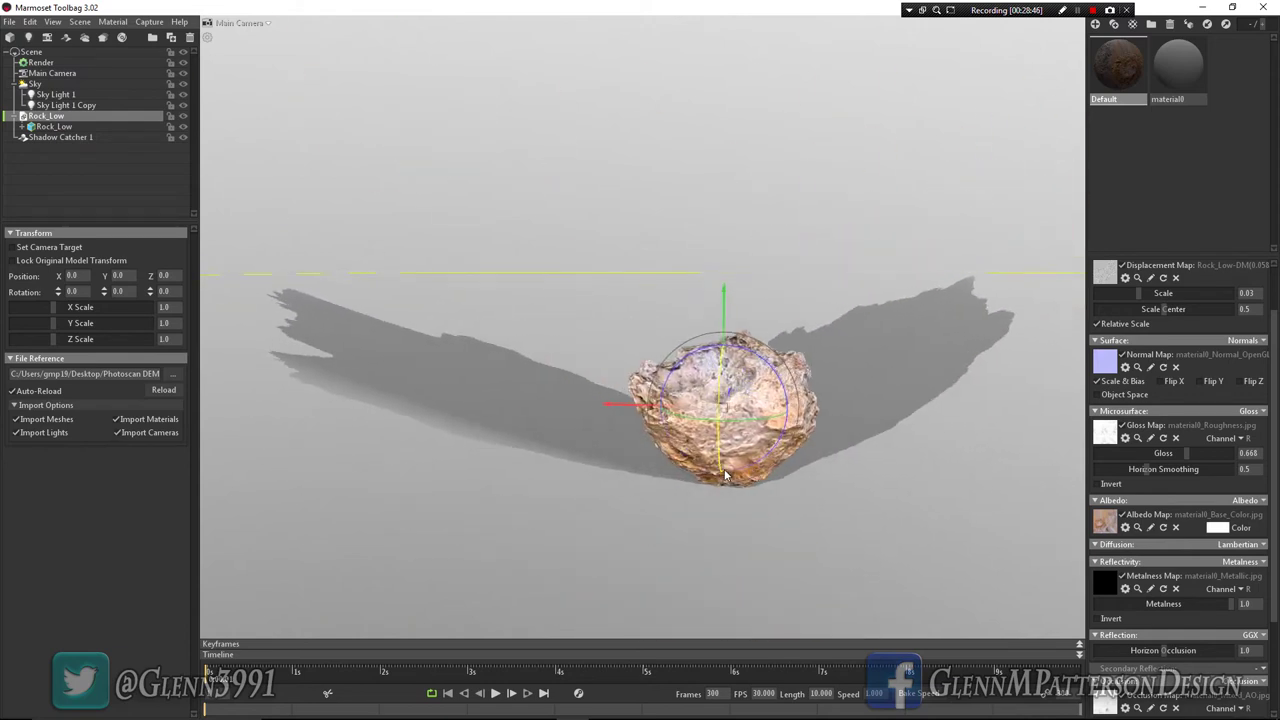
pyautogui.scroll(5, 727, 442)
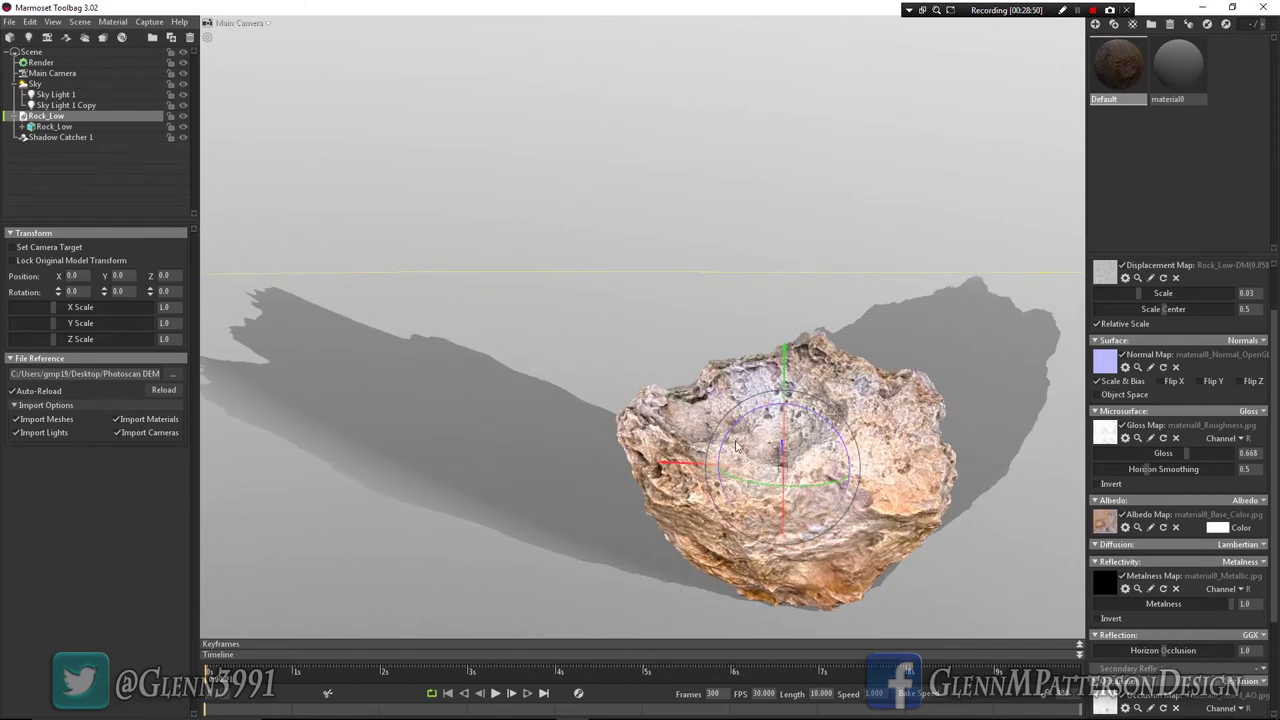
pyautogui.moveTo(727, 442)
pyautogui.mouseDown()
pyautogui.moveTo(683, 466)
pyautogui.moveTo(883, 449)
pyautogui.moveTo(746, 466)
pyautogui.moveTo(697, 446)
pyautogui.moveTo(717, 462)
pyautogui.mouseUp()
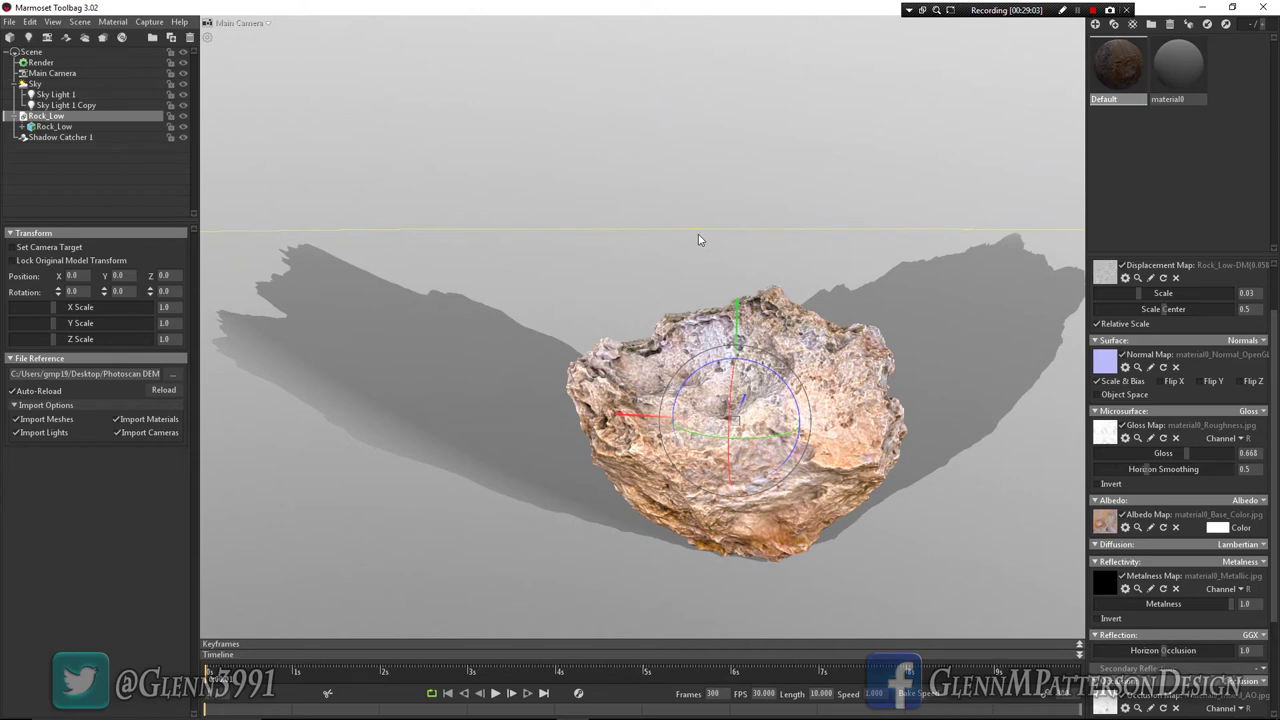
pyautogui.click(48, 126)
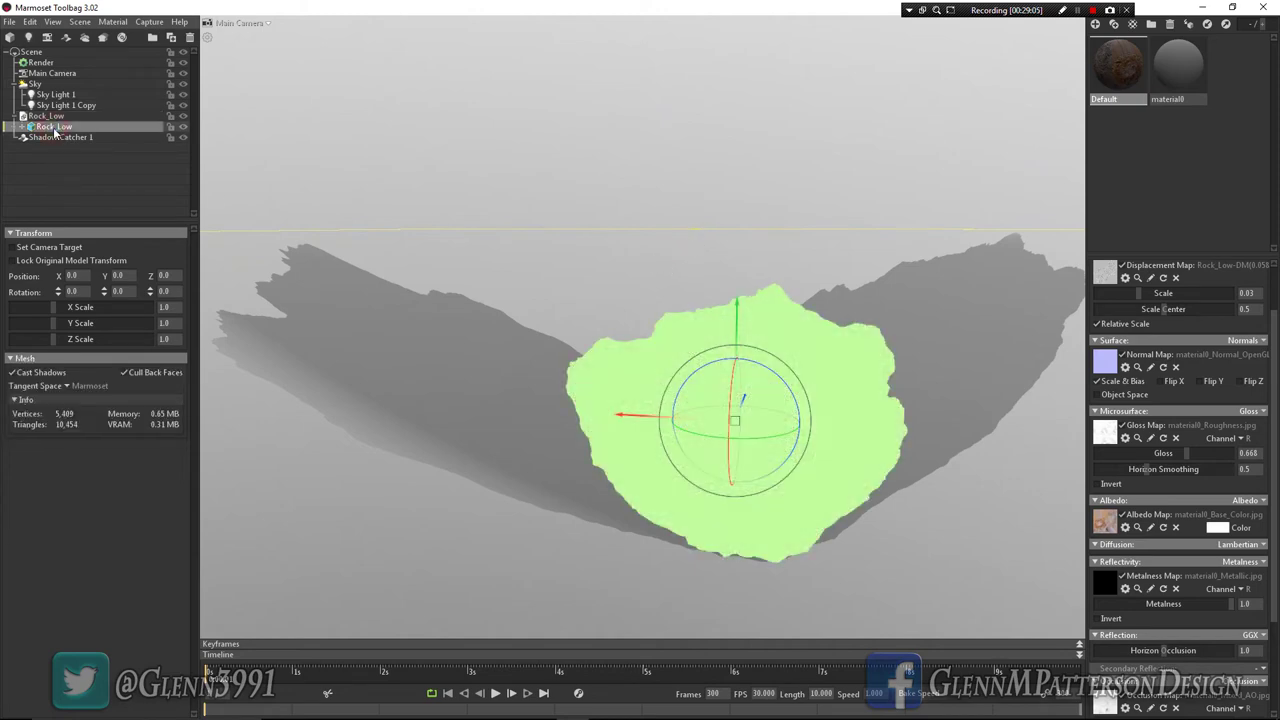
pyautogui.click(45, 116)
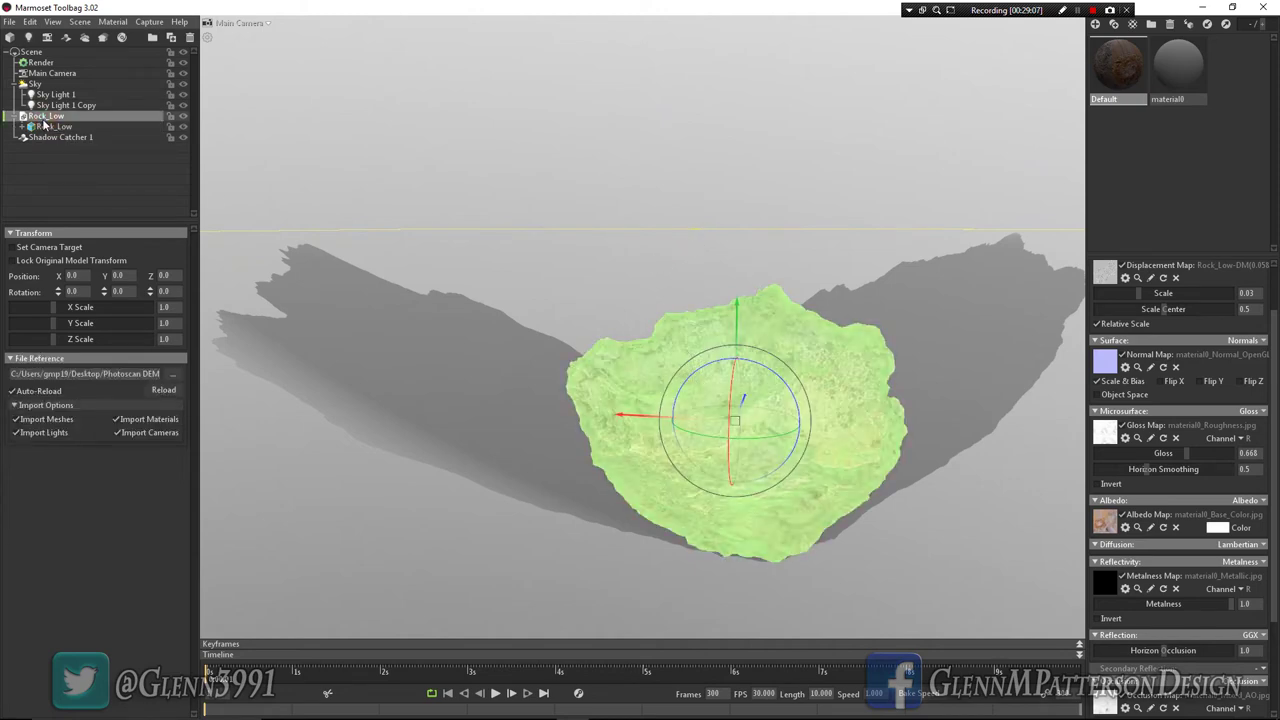
pyautogui.click(121, 39)
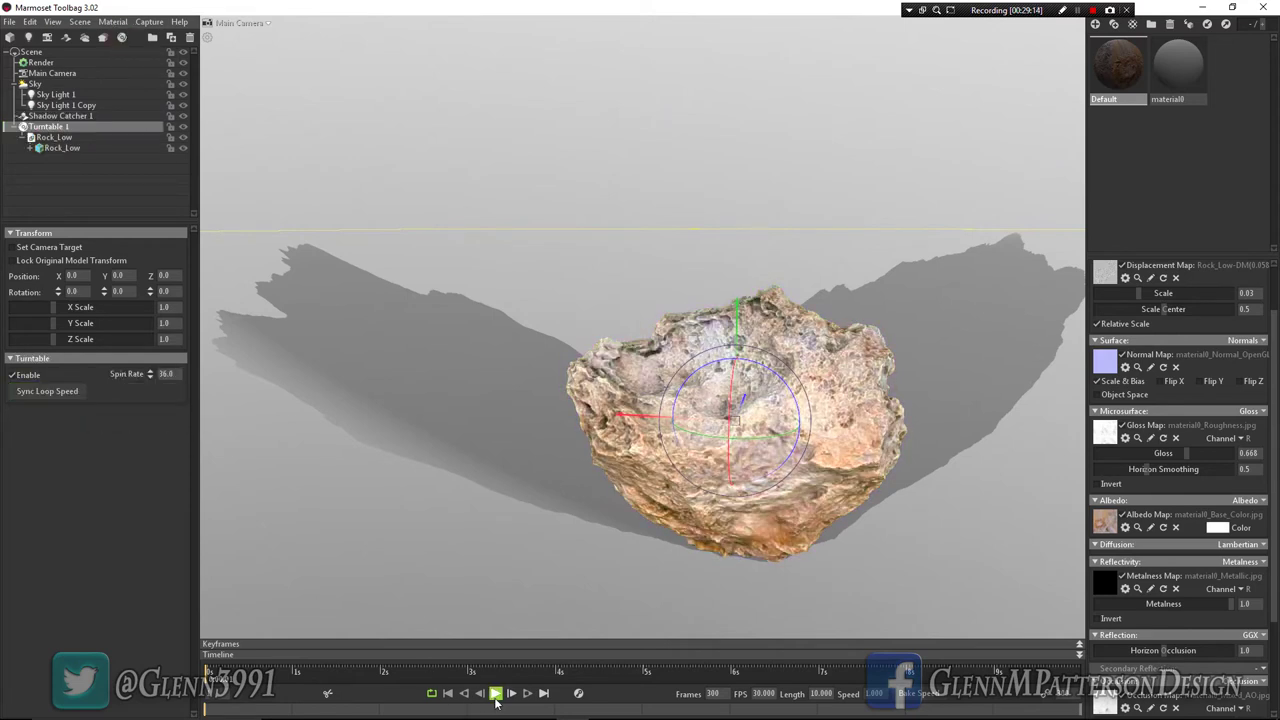
pyautogui.click(495, 694)
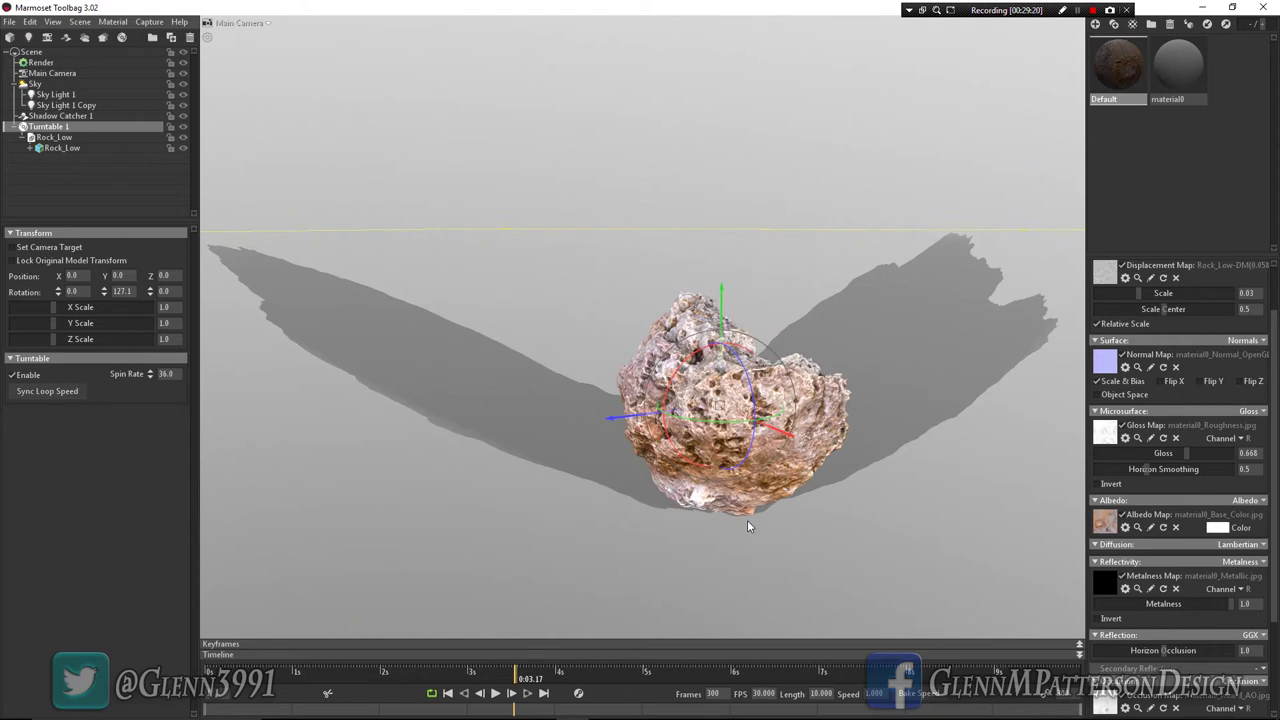
# Step: Set the shadow catcher's Z scale to 15
pyautogui.click(60, 116)
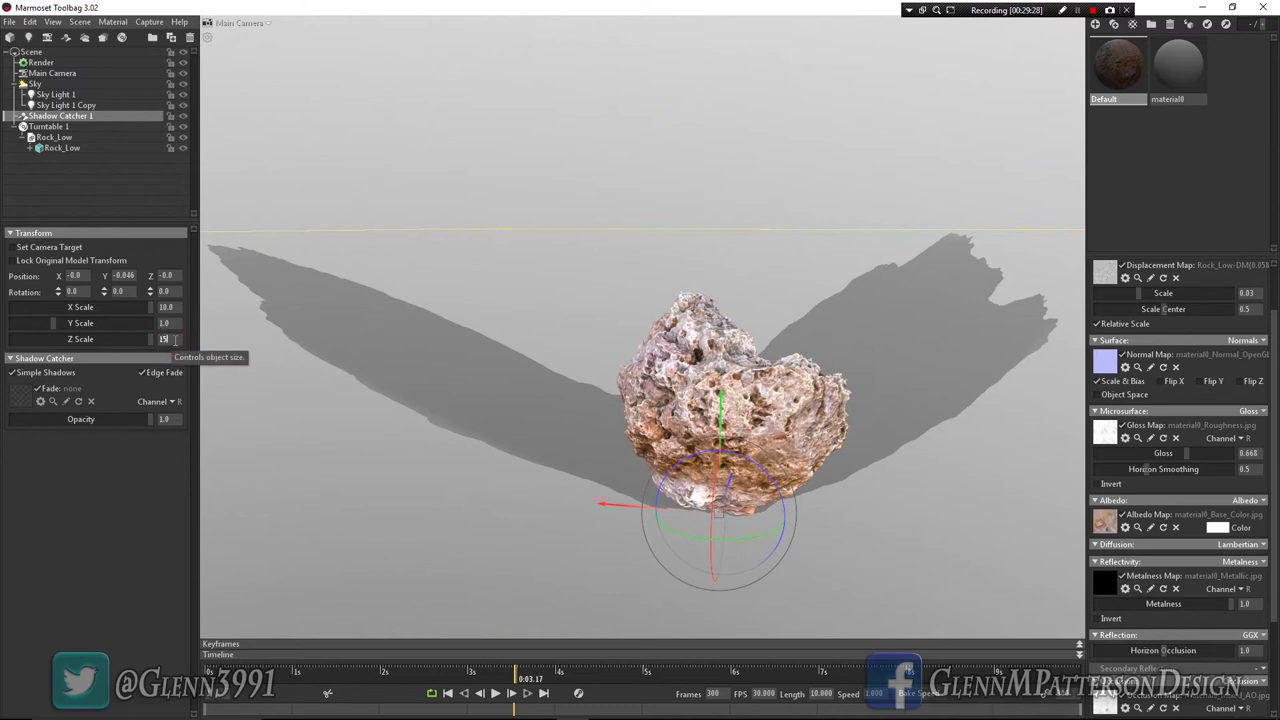
pyautogui.press('Return')
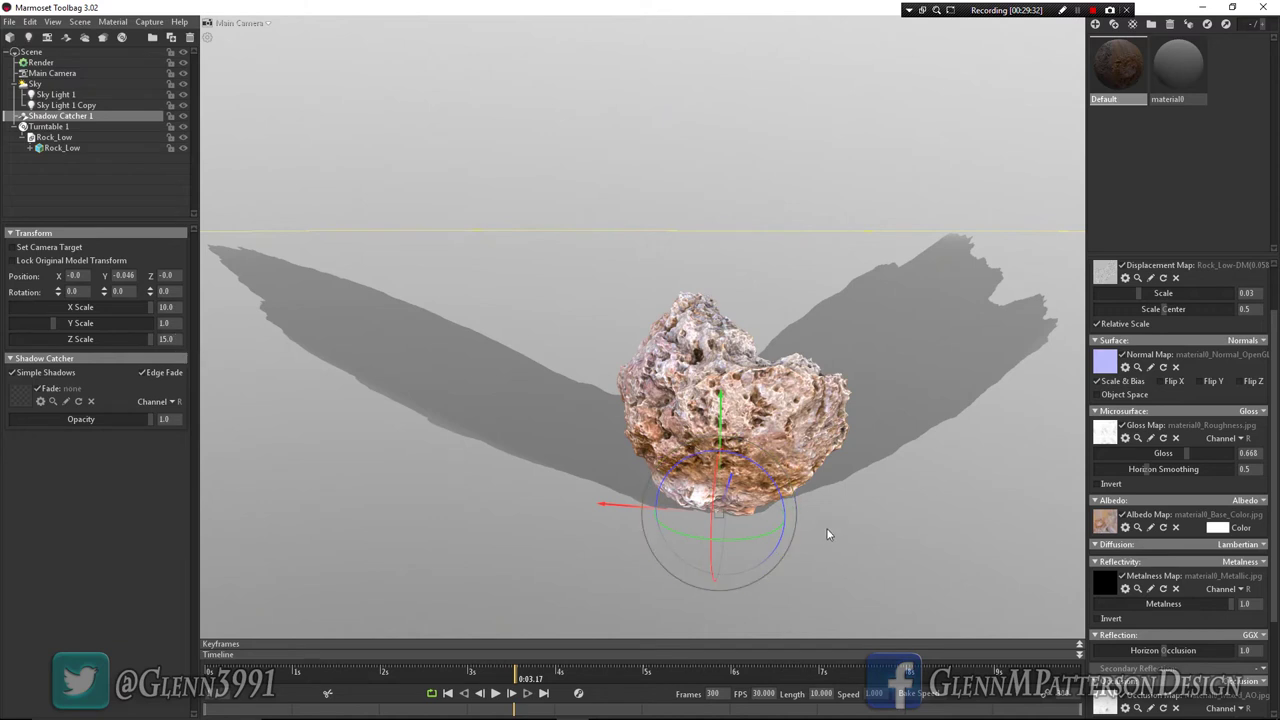
pyautogui.moveTo(828, 535); pyautogui.dragTo(828, 492)
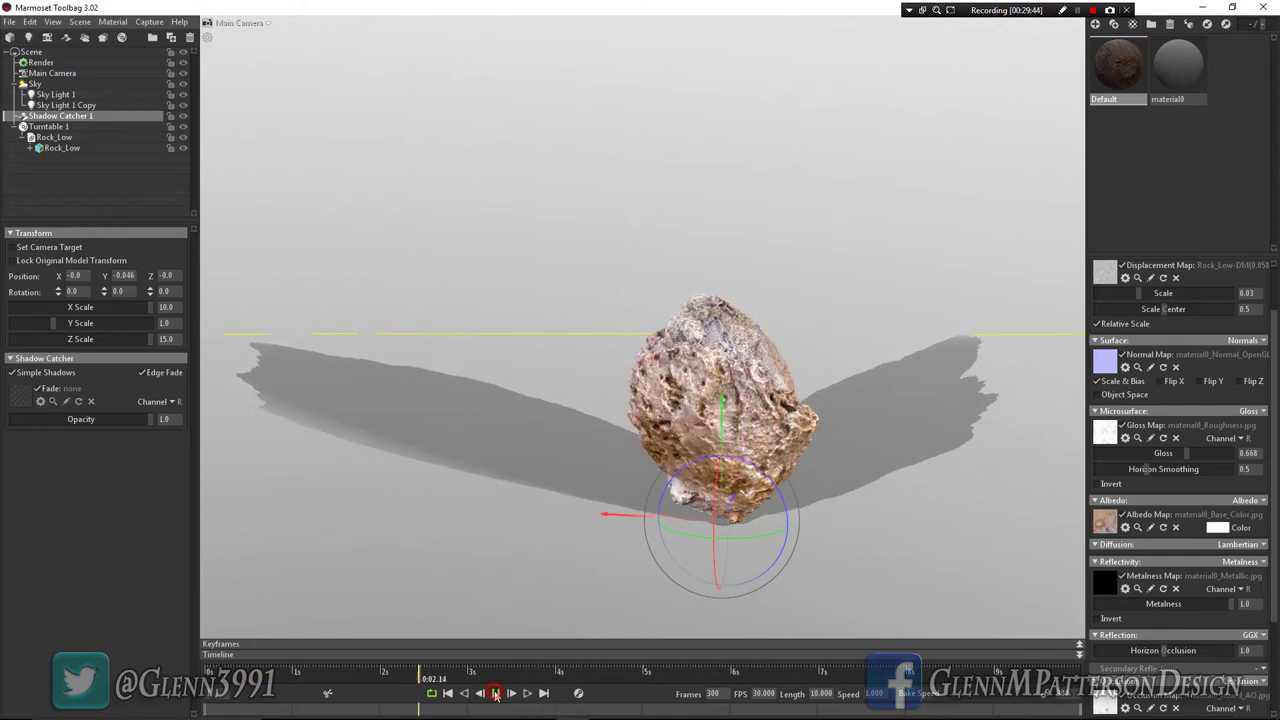
# Step: Pause the turntable animation and examine up close how the rock sits against its shadows
pyautogui.click(495, 693)
pyautogui.scroll(3, 759, 498)
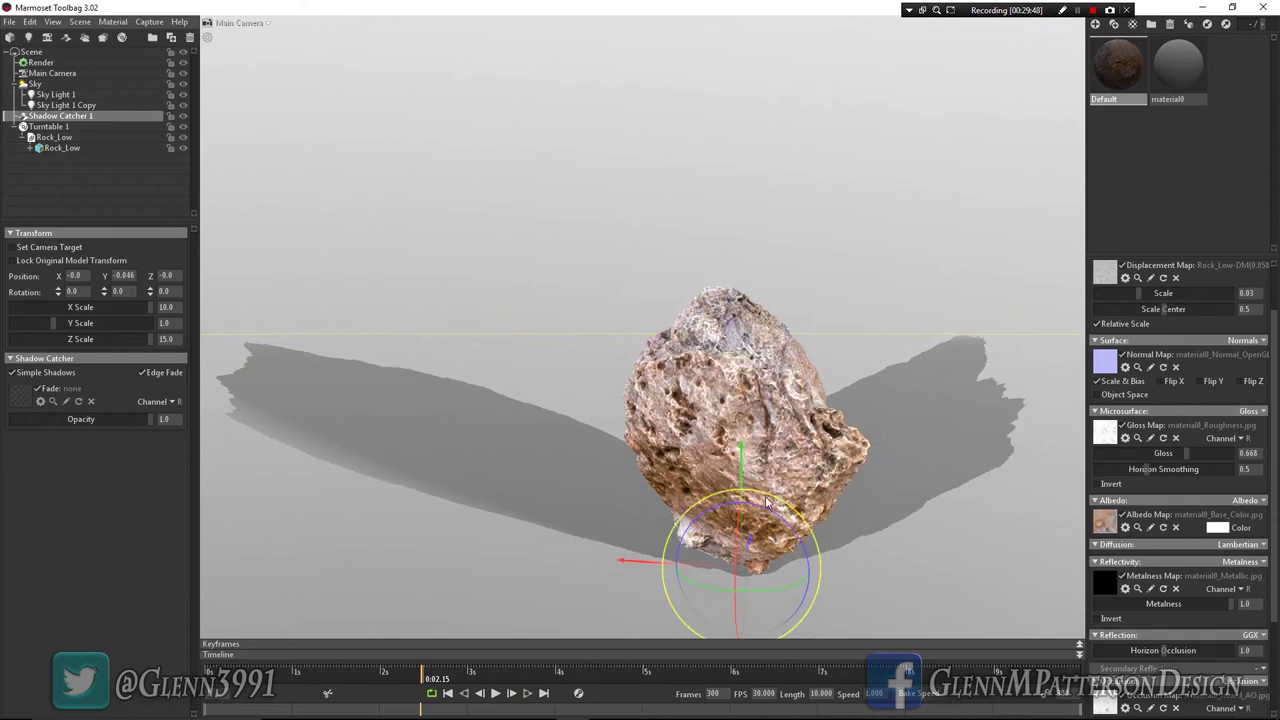
pyautogui.moveTo(767, 496)
pyautogui.mouseDown()
pyautogui.moveTo(755, 473)
pyautogui.moveTo(766, 505)
pyautogui.mouseUp()
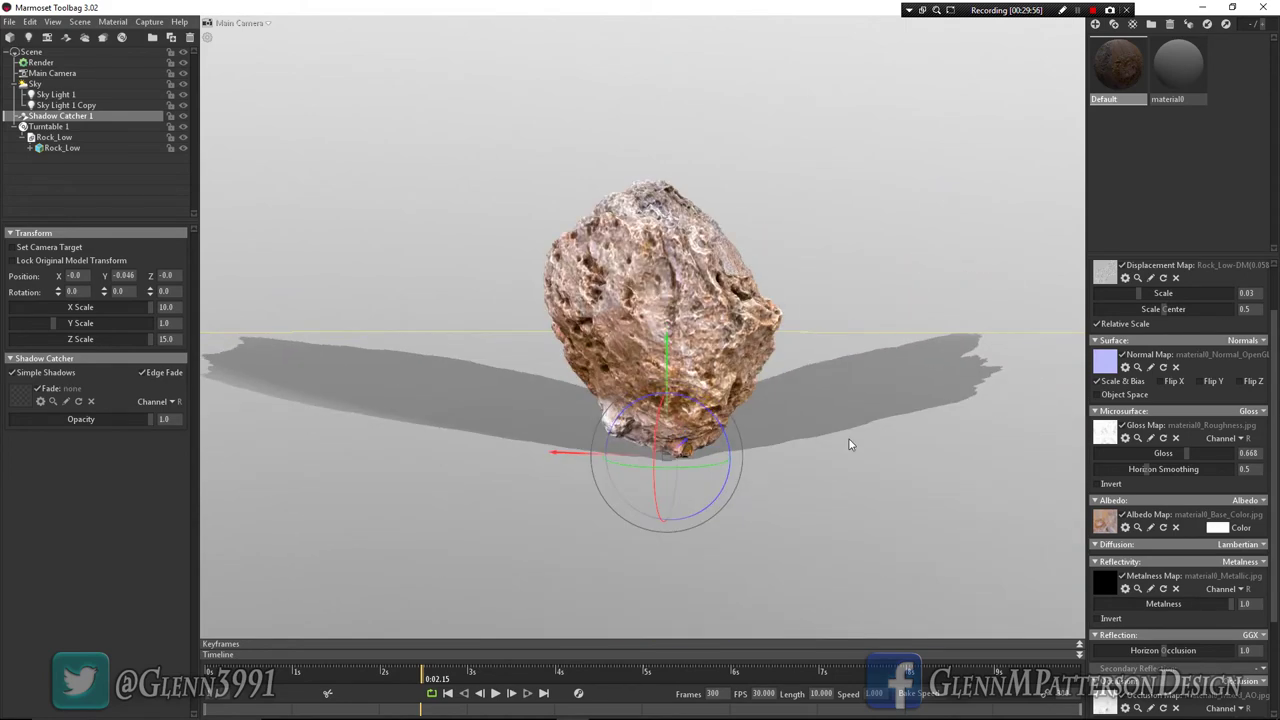
pyautogui.scroll(4, 849, 441)
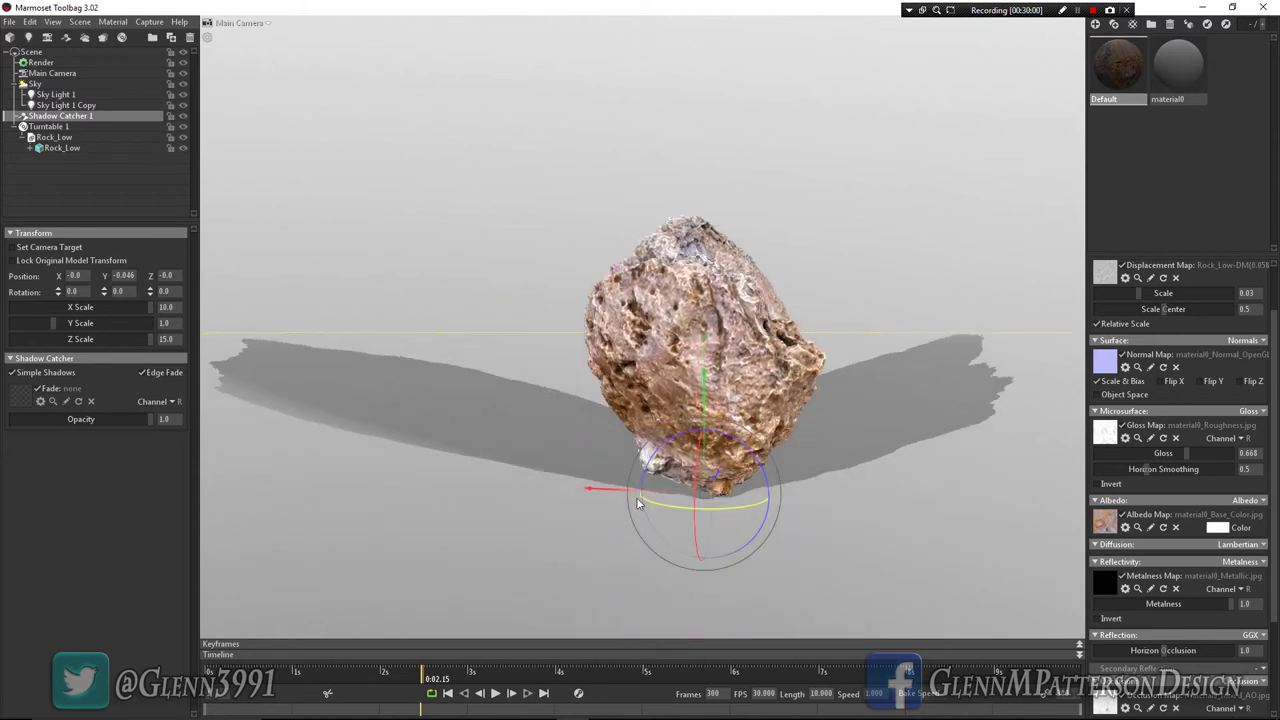
# Step: Return the animation to its first frame and delete the shadow catcher from the scene
pyautogui.click(53, 137)
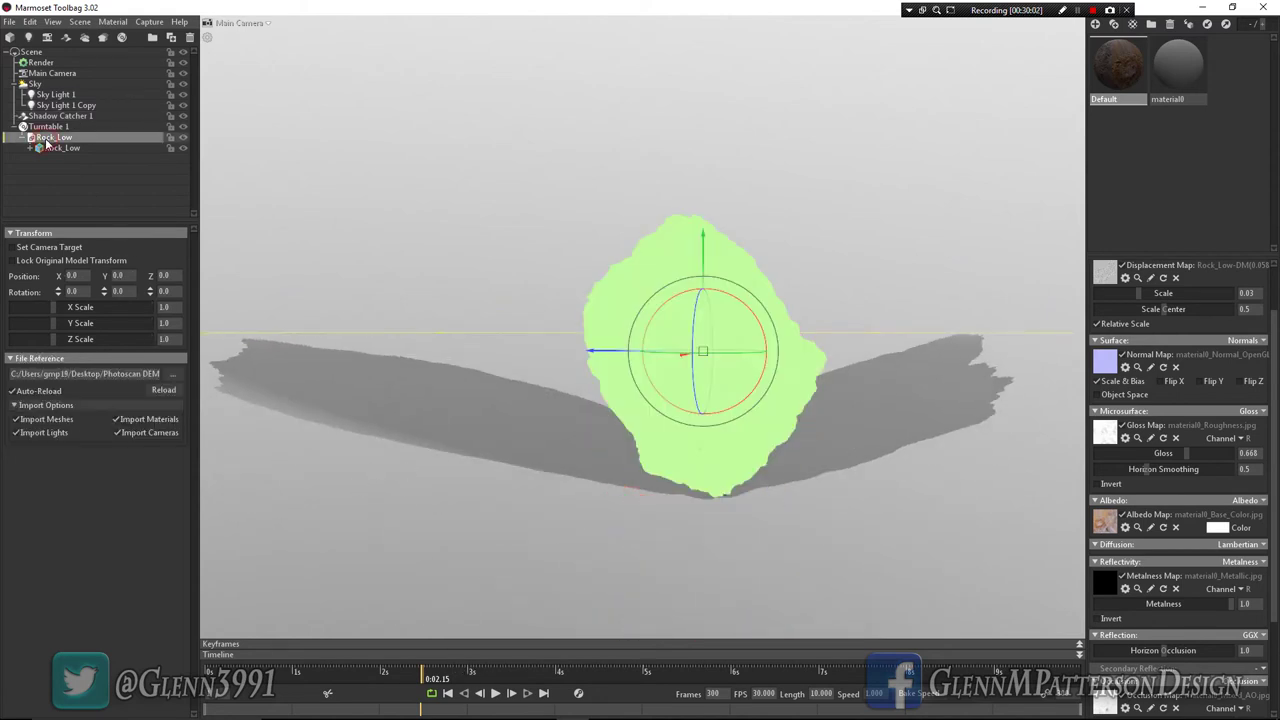
pyautogui.click(447, 694)
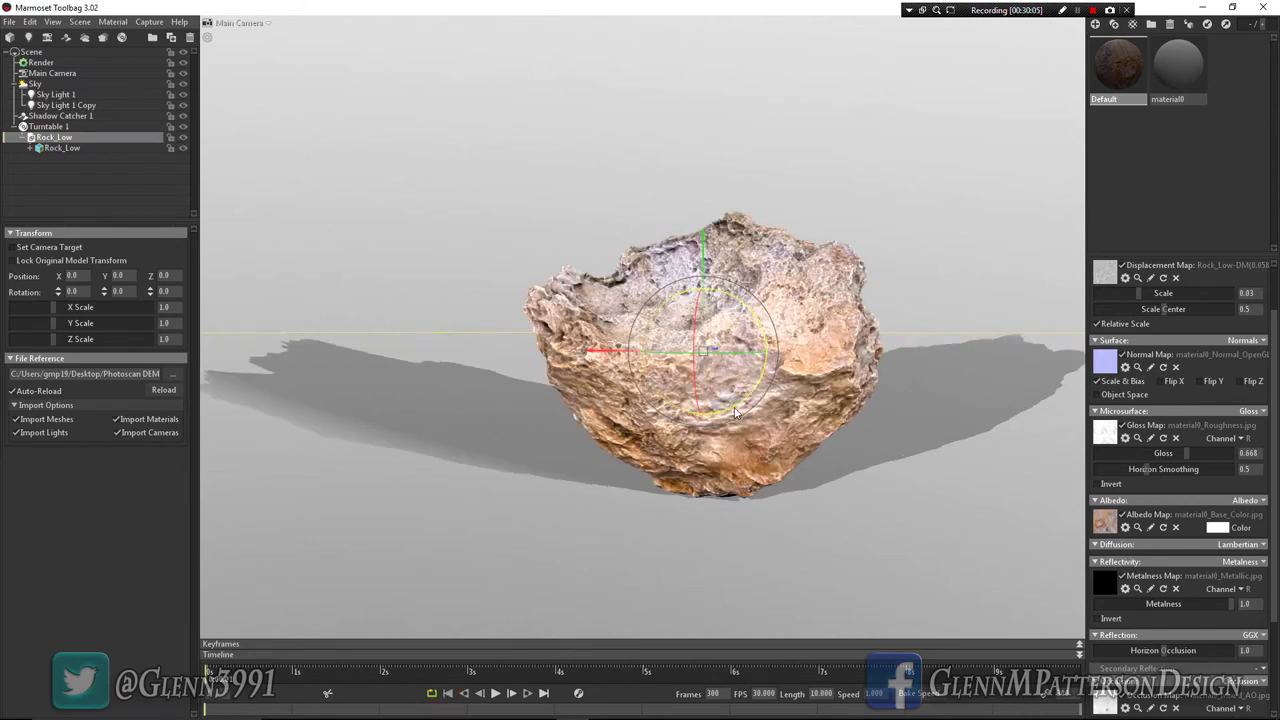
pyautogui.click(62, 117)
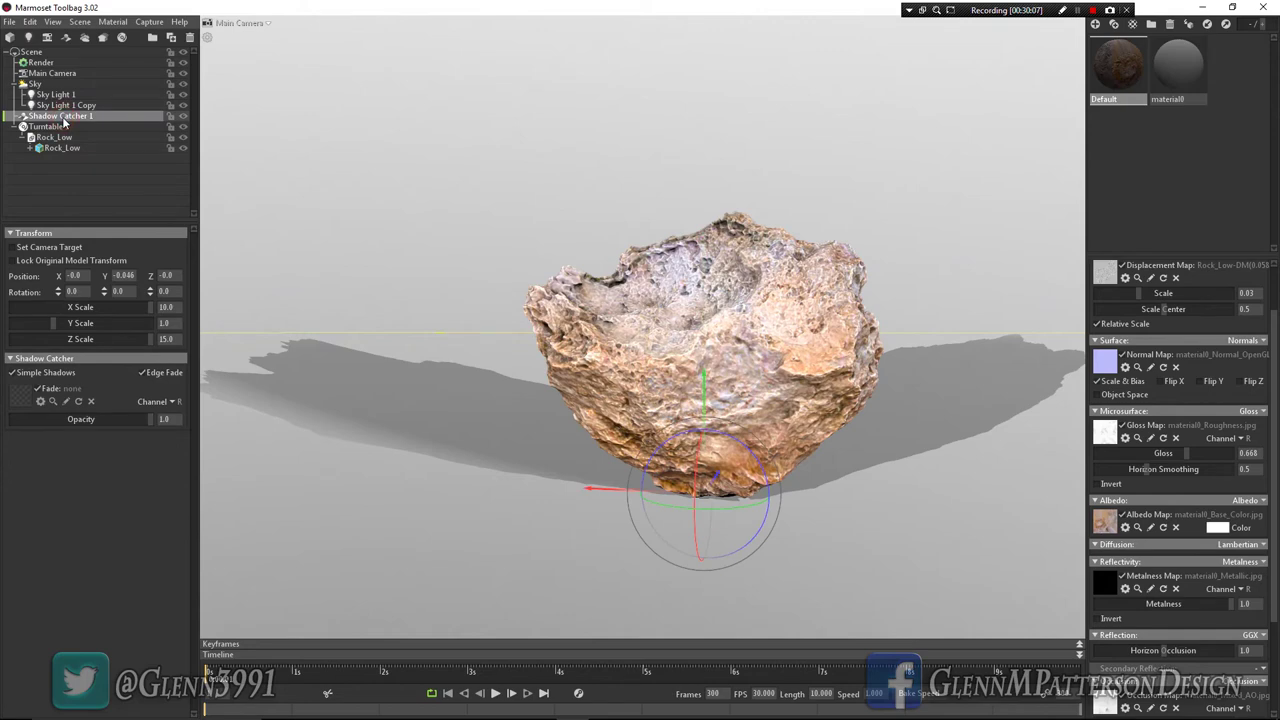
pyautogui.press('Delete')
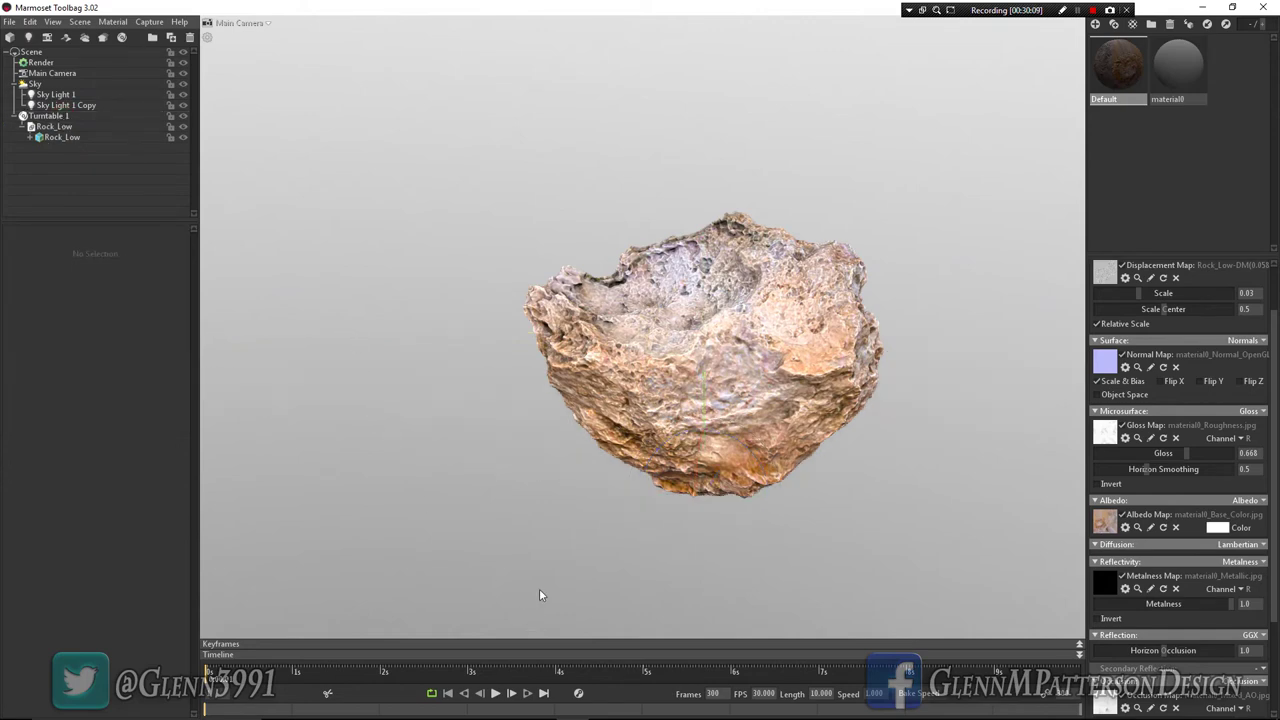
# Step: Play the turntable animation to view the rotating rock up close
pyautogui.scroll(3, 765, 478)
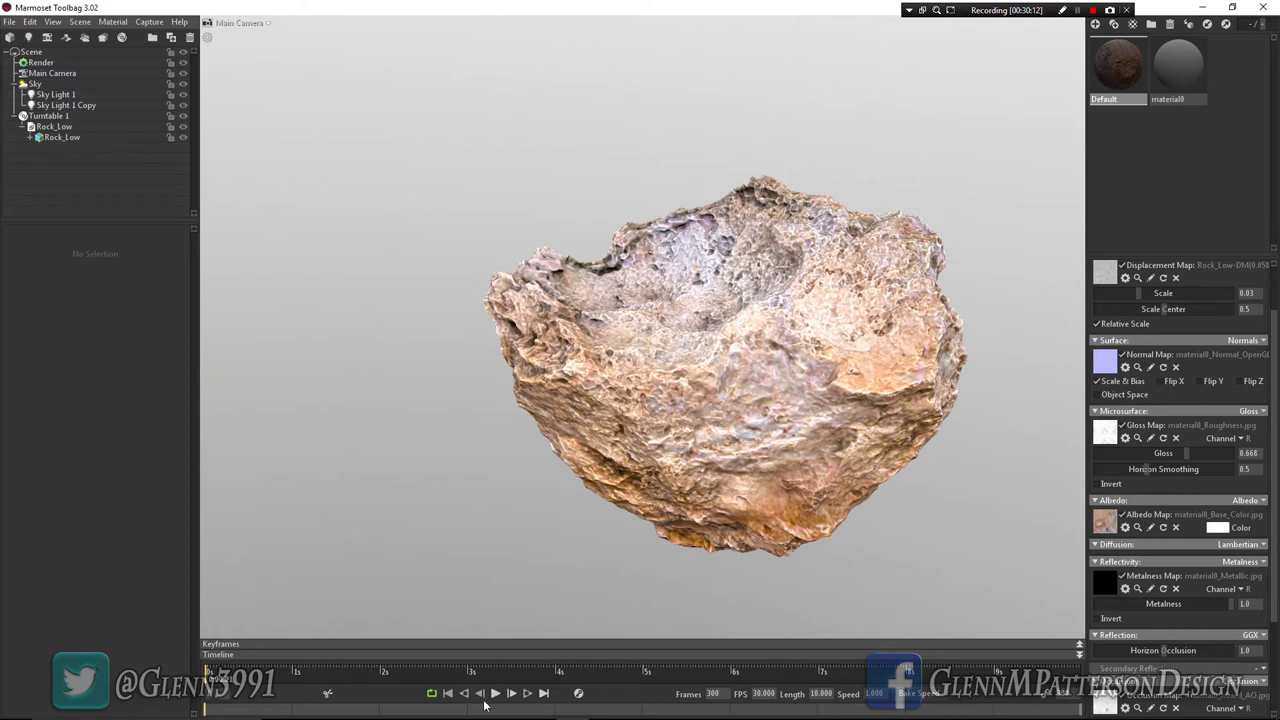
pyautogui.click(495, 693)
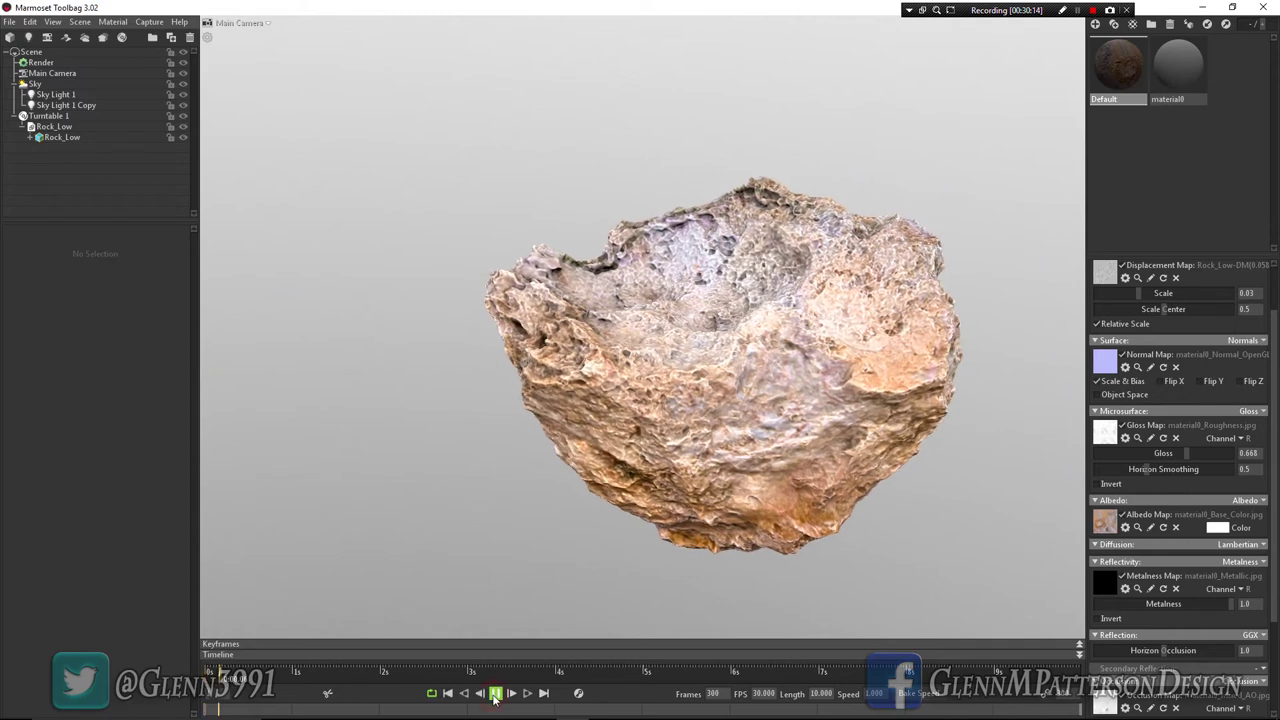
# Step: Run the turntable animation briefly, then examine the paused rock from a slightly different angle
pyautogui.click(495, 693)
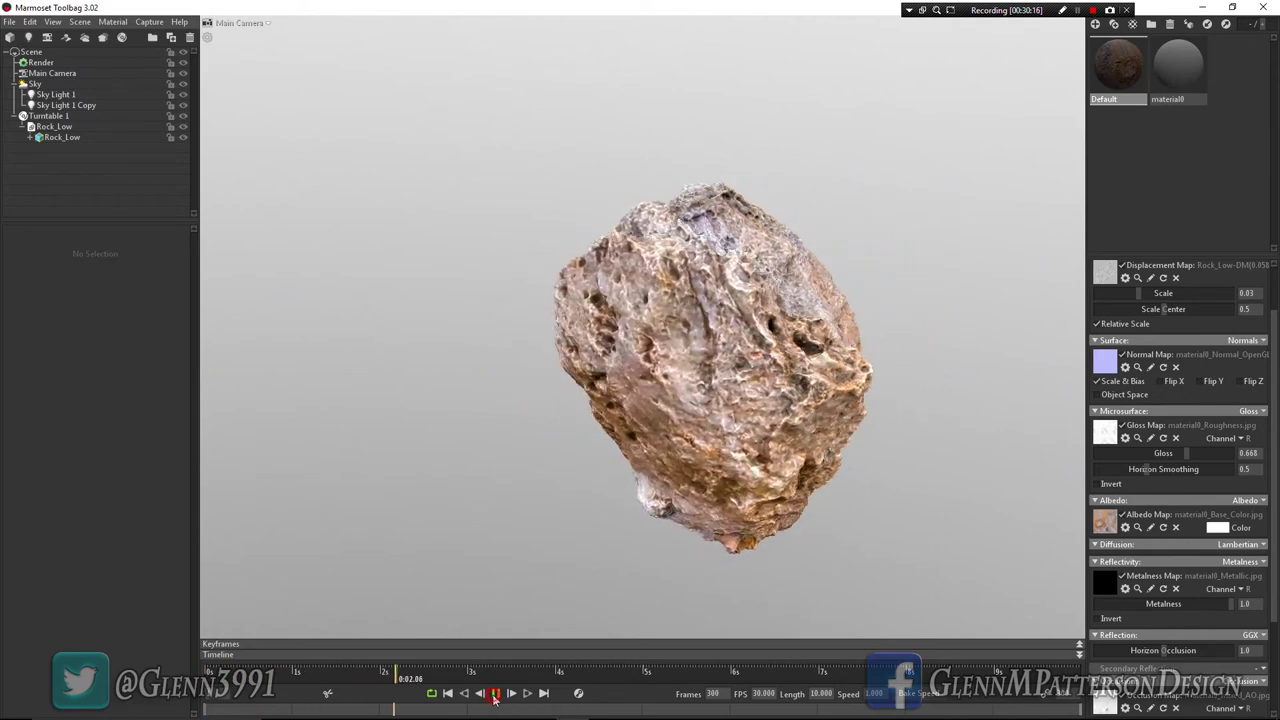
pyautogui.click(494, 693)
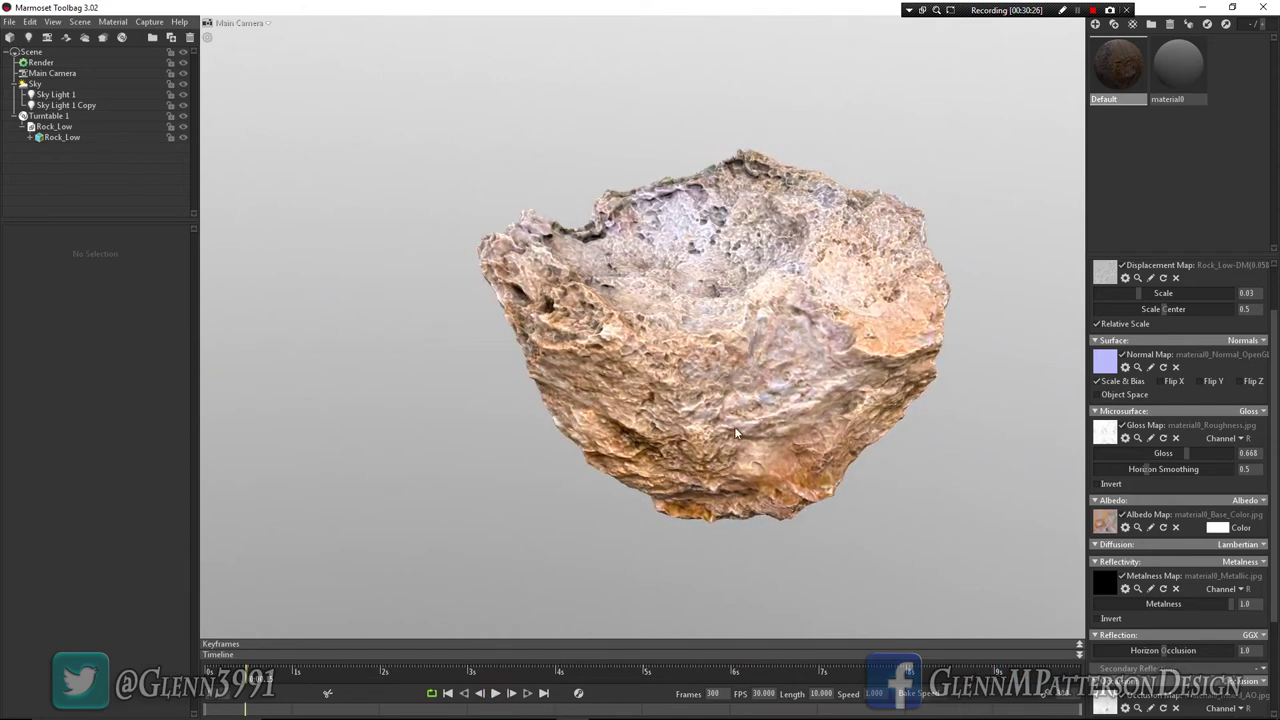
pyautogui.moveTo(729, 425)
pyautogui.mouseDown()
pyautogui.moveTo(763, 476)
pyautogui.moveTo(728, 457)
pyautogui.moveTo(742, 390)
pyautogui.moveTo(686, 420)
pyautogui.moveTo(685, 438)
pyautogui.mouseUp()
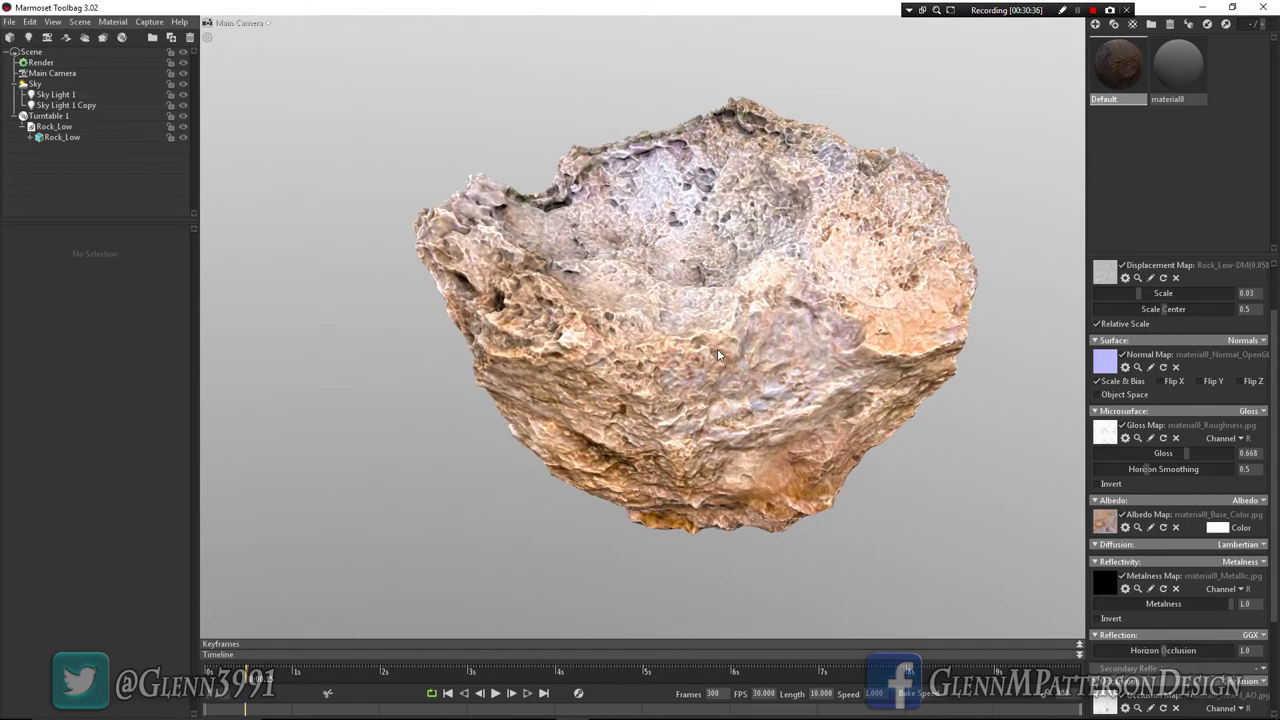
# Step: Add a shadow catcher beneath the rock with X and Z scales of 10, and preview it with the turntable animation
pyautogui.click(50, 127)
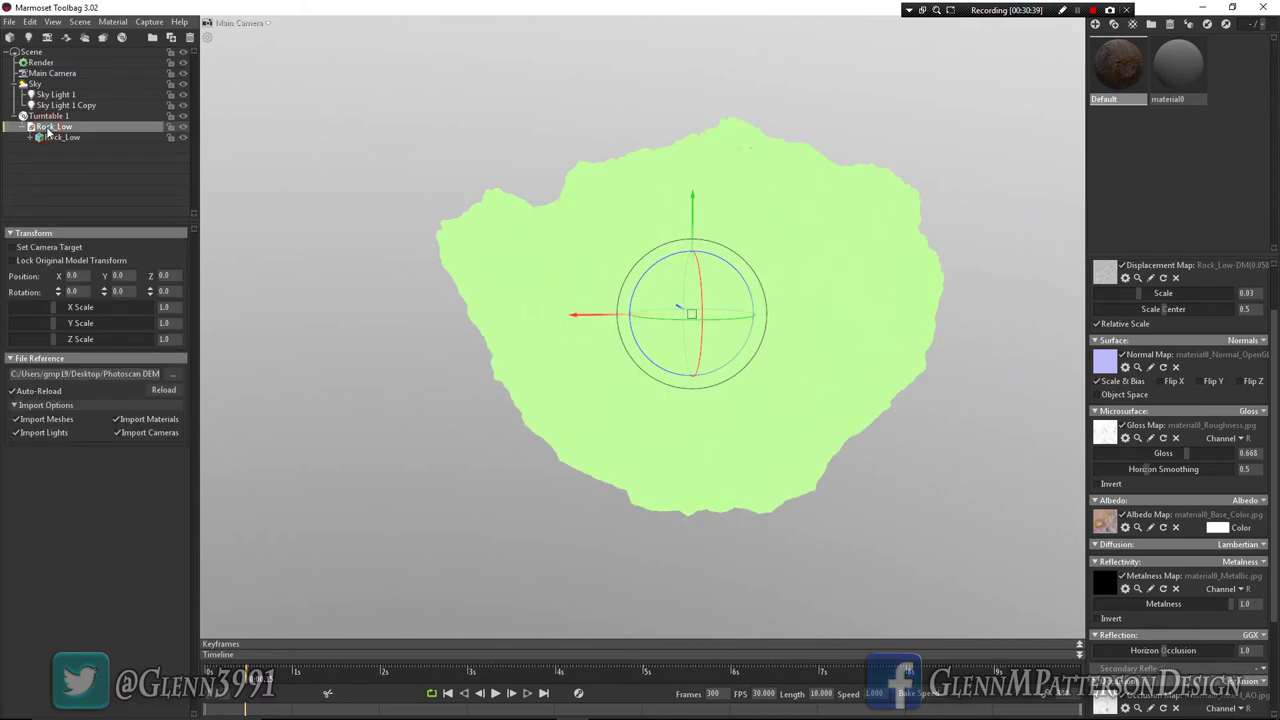
pyautogui.click(65, 38)
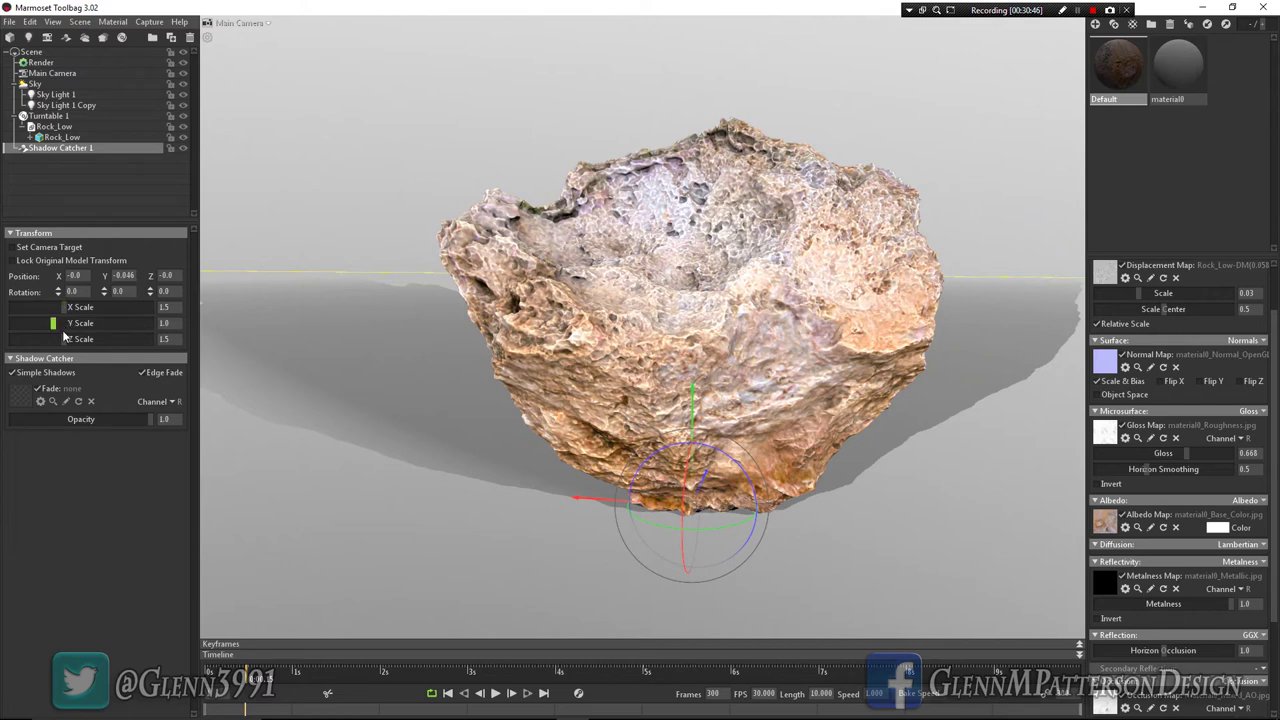
pyautogui.moveTo(62, 339); pyautogui.dragTo(163, 356)
pyautogui.moveTo(64, 310); pyautogui.dragTo(215, 311)
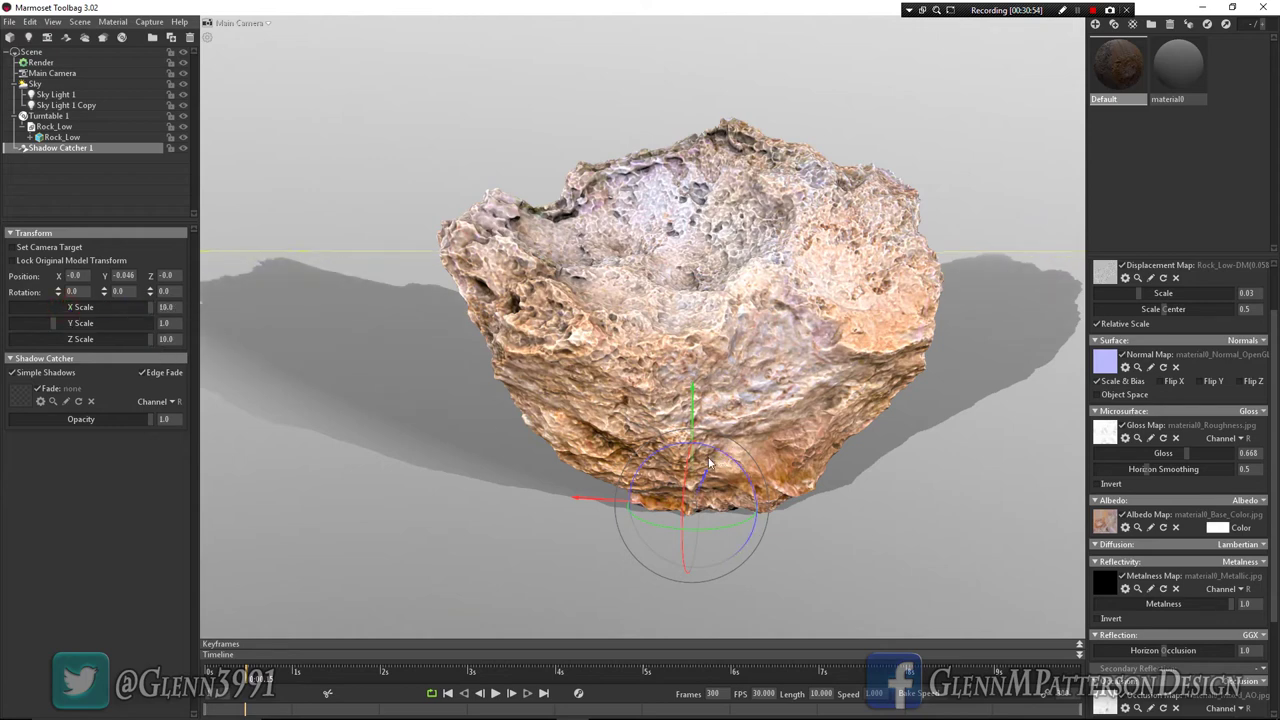
pyautogui.click(497, 699)
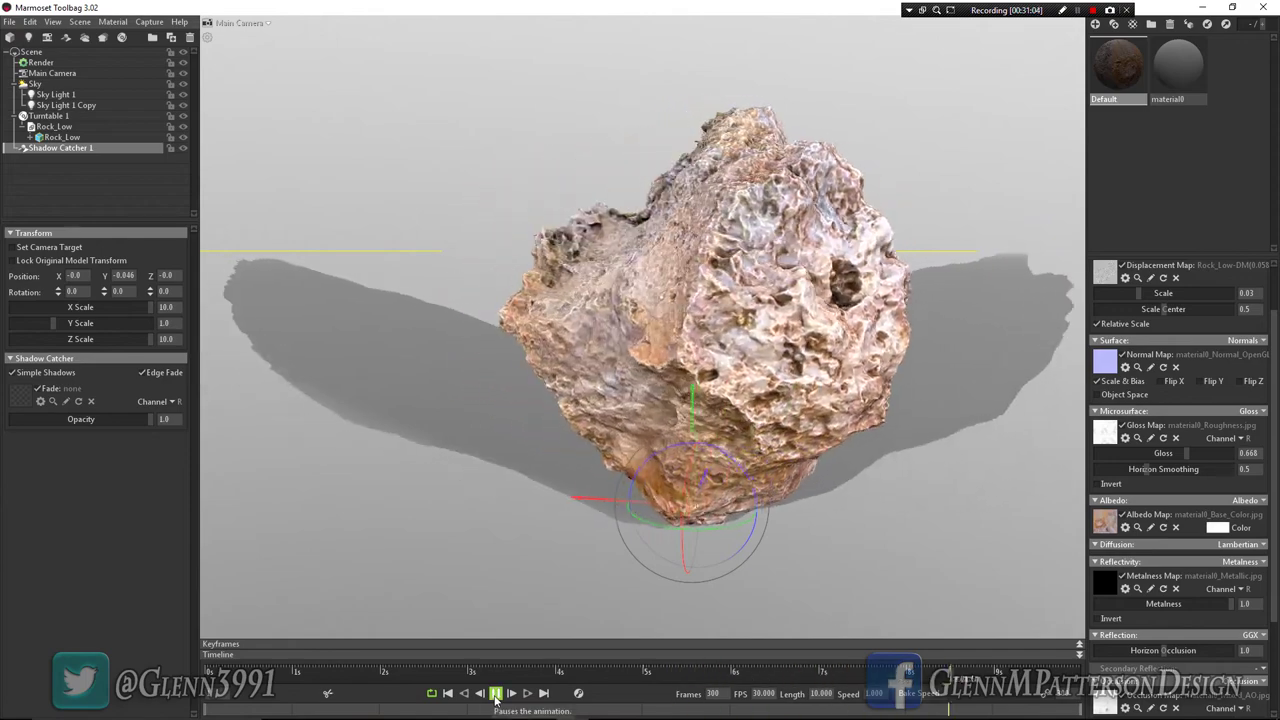
pyautogui.click(495, 693)
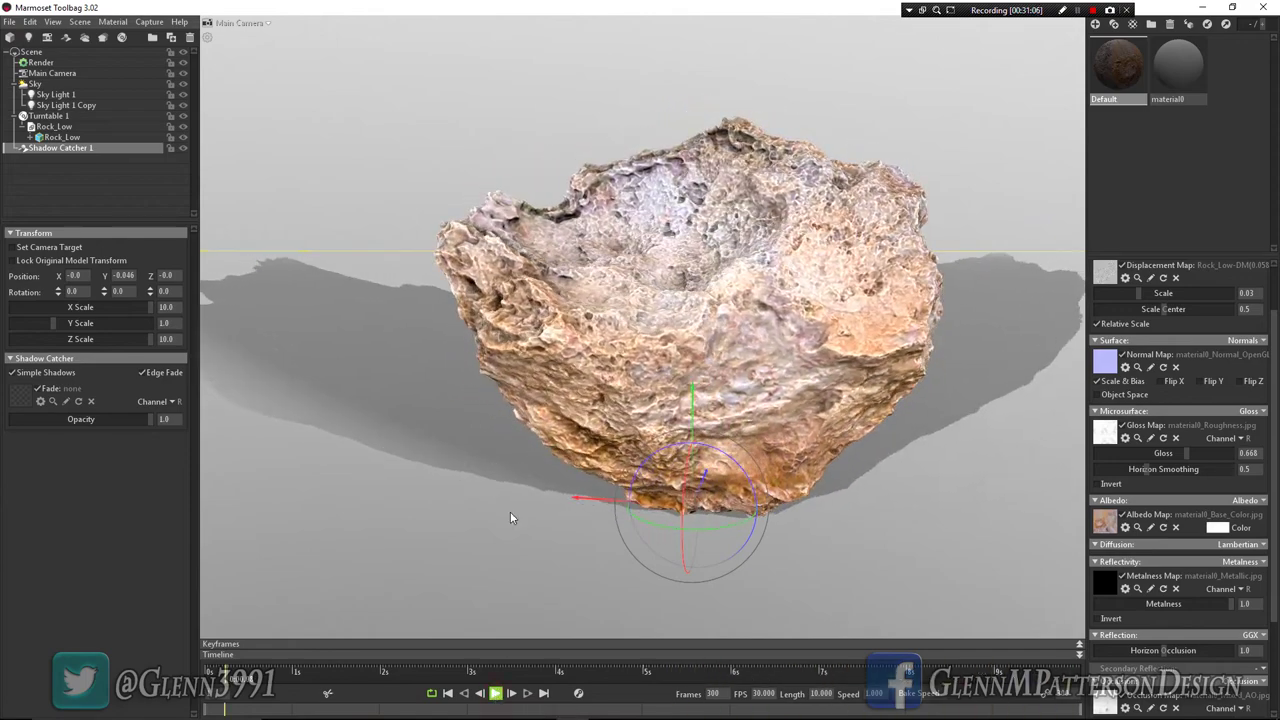
# Step: Enable local reflections, high-res shadows and ambient occlusion in the render lighting, with occlusion strength 12.78 and size 0.025
pyautogui.click(41, 62)
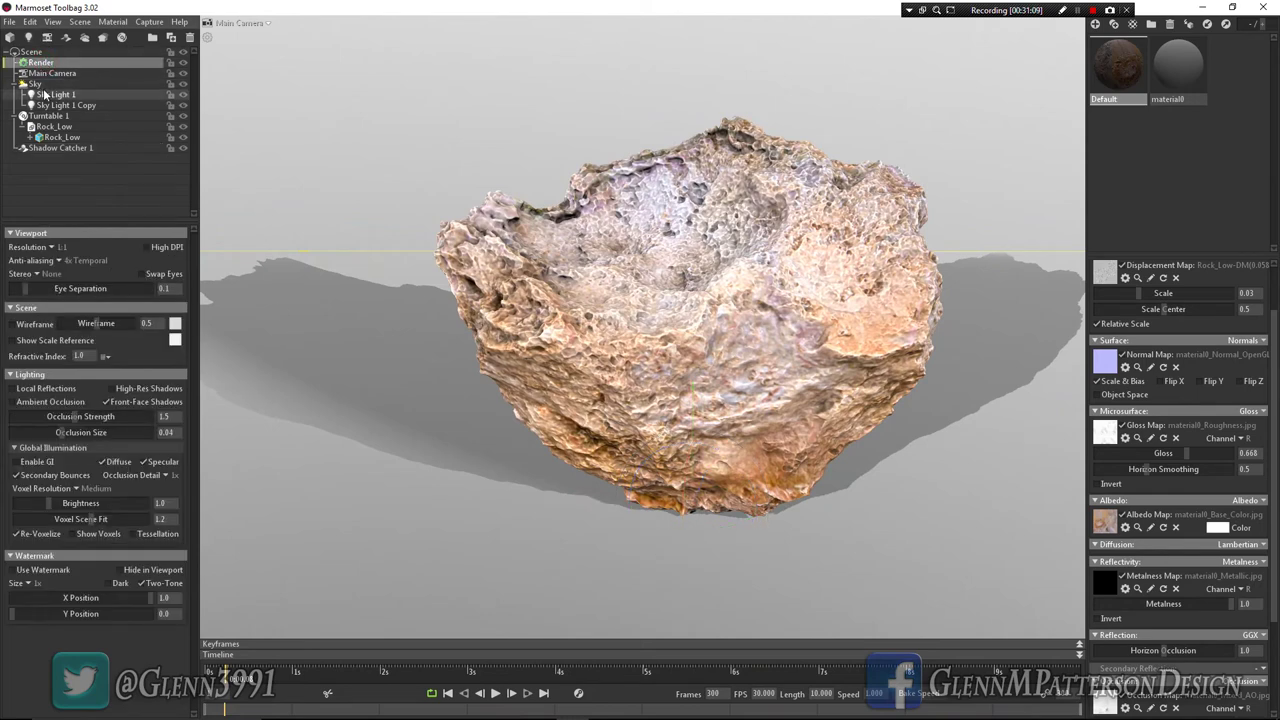
pyautogui.click(13, 389)
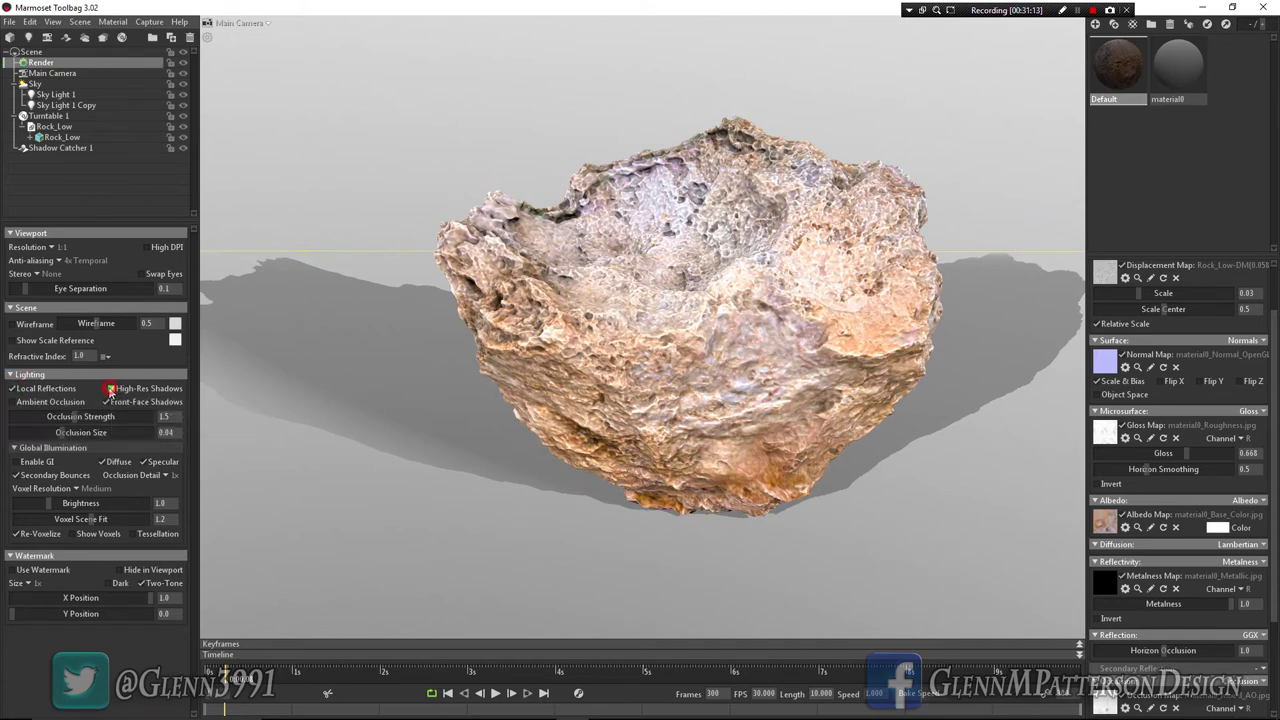
pyautogui.click(12, 403)
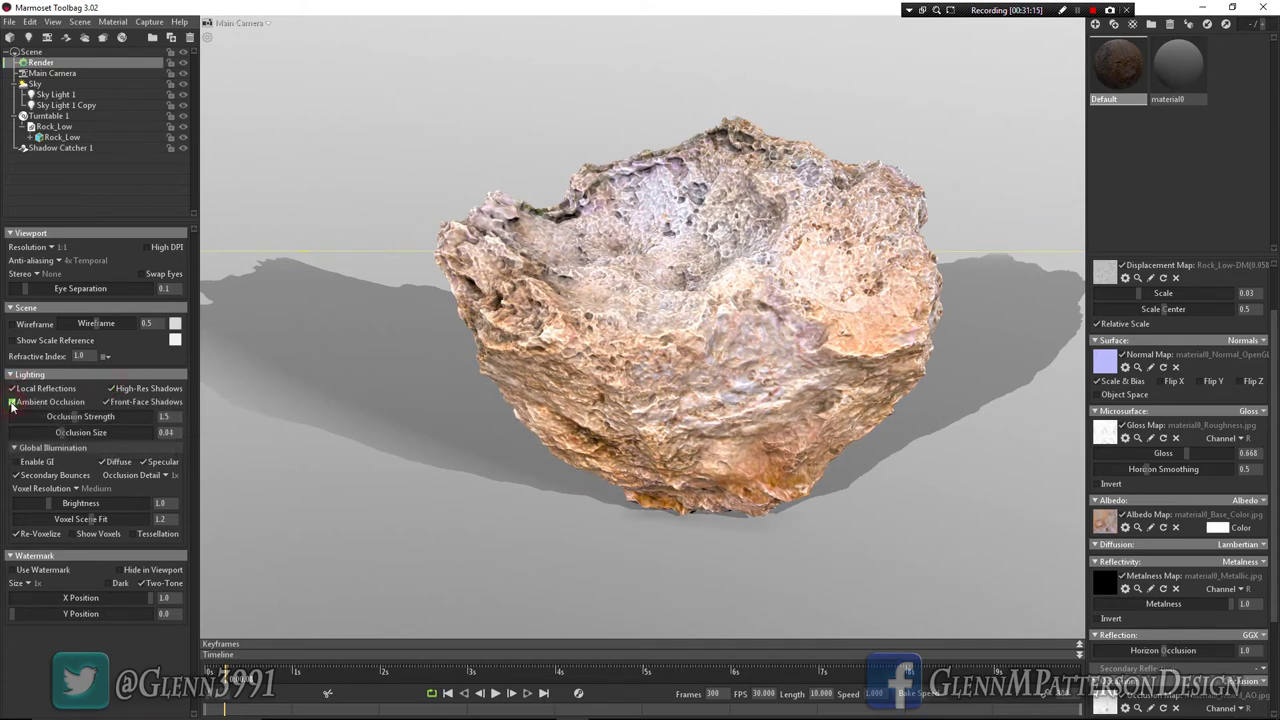
pyautogui.moveTo(74, 418); pyautogui.dragTo(142, 420)
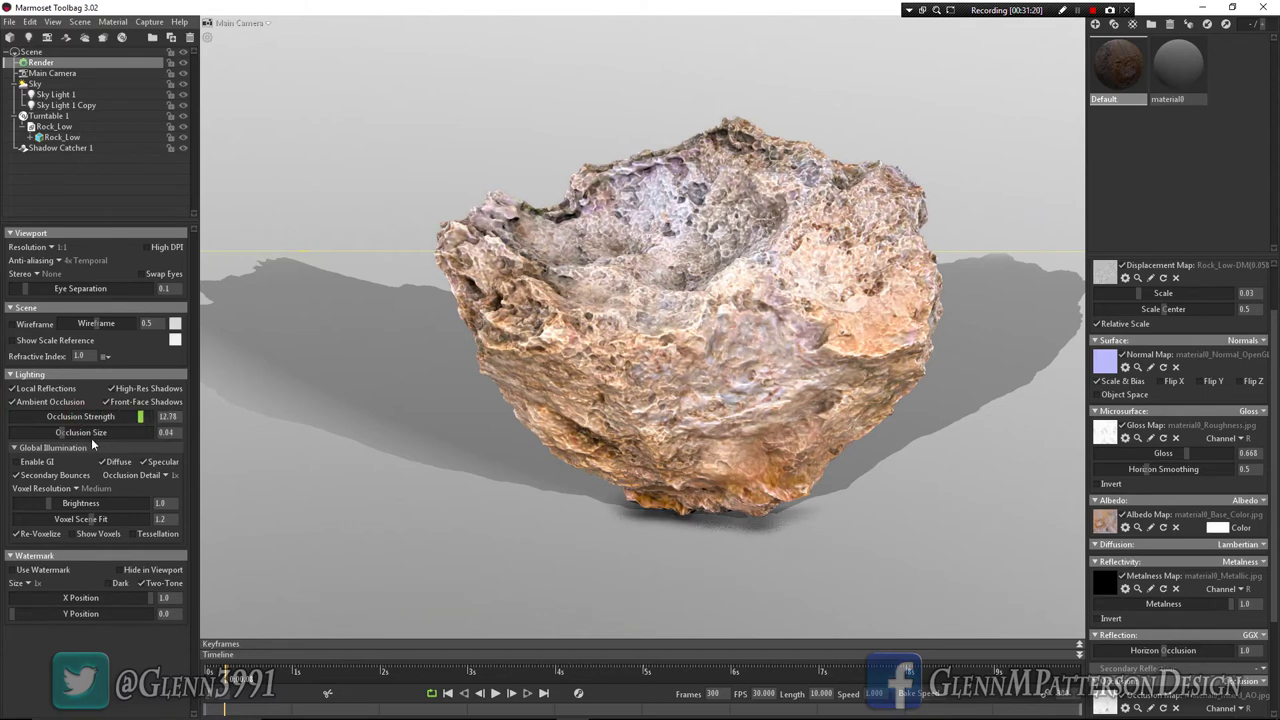
pyautogui.moveTo(61, 433)
pyautogui.mouseDown()
pyautogui.moveTo(16, 432)
pyautogui.moveTo(52, 433)
pyautogui.mouseUp()
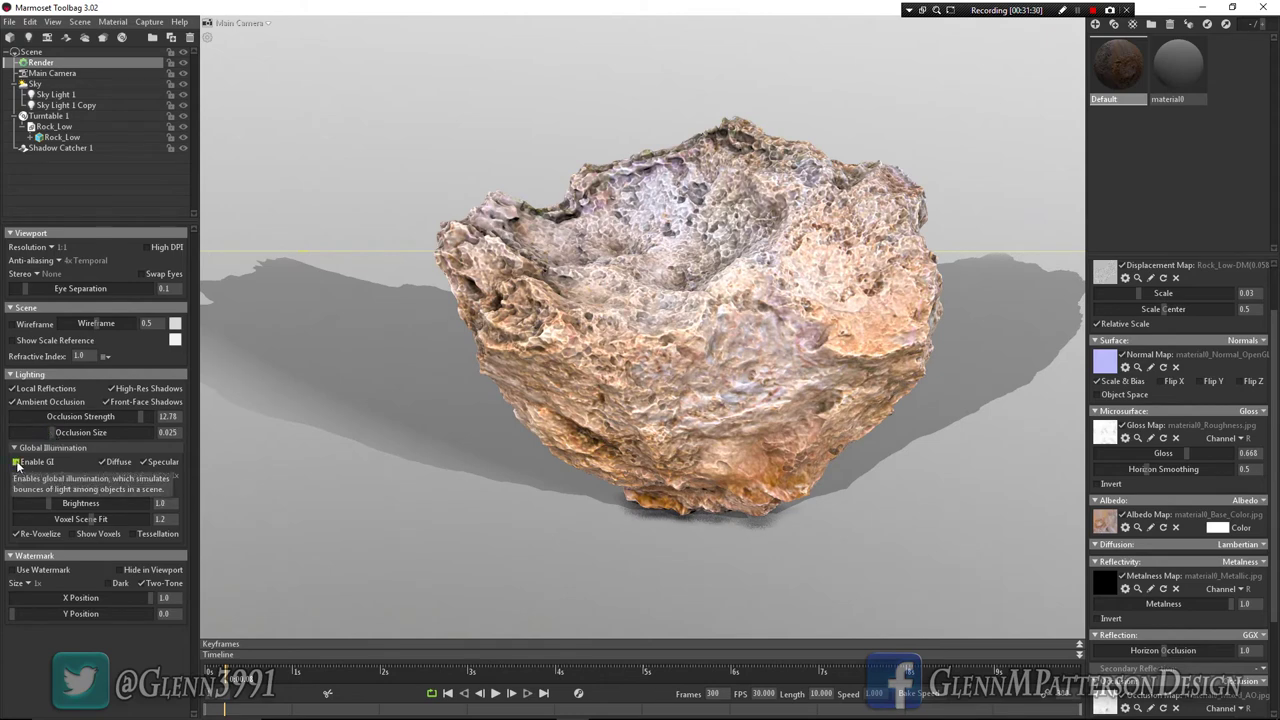
# Step: Enable global illumination, fit the voxels to the rock with a voxel scene fit of 0.1, and set its brightness to 8.756
pyautogui.click(16, 462)
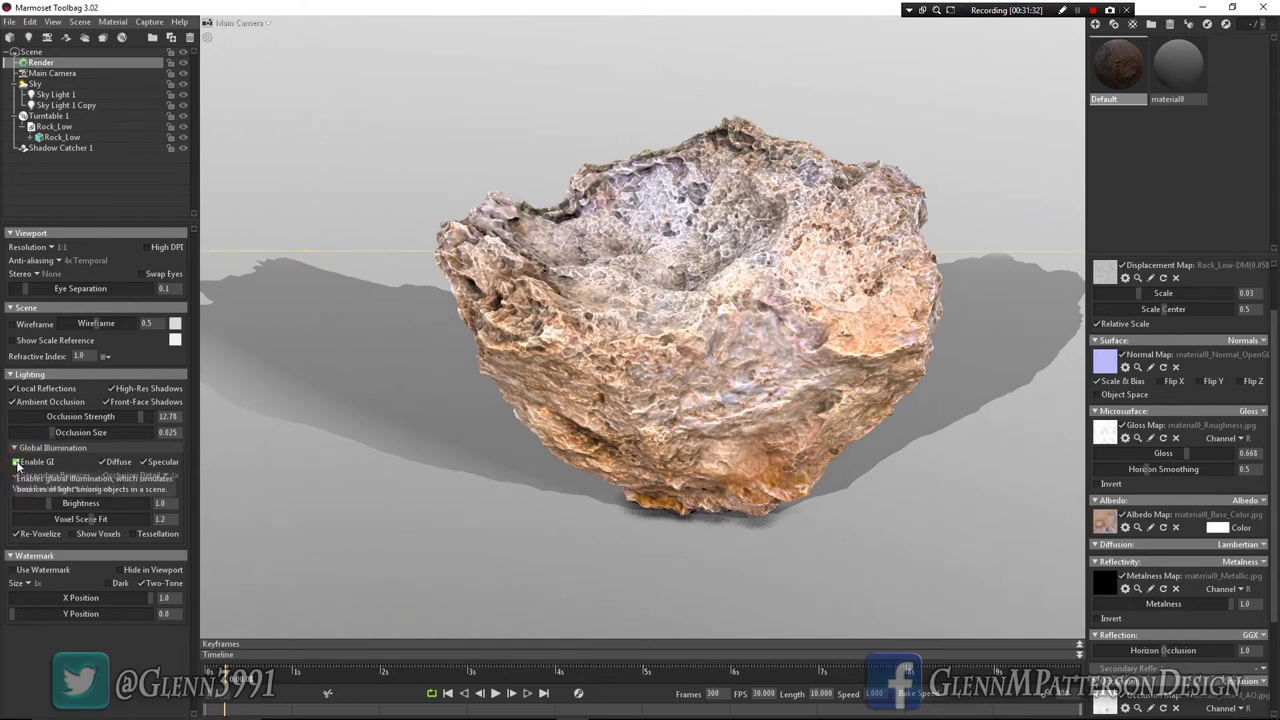
pyautogui.click(72, 535)
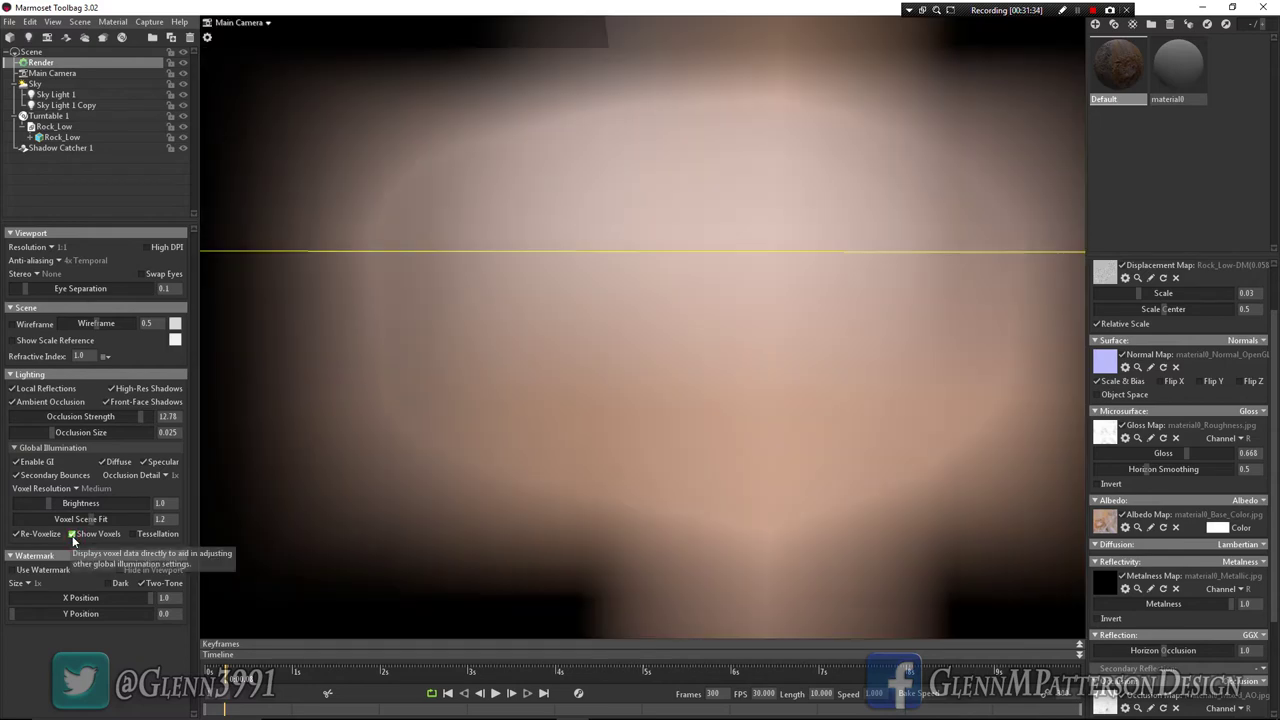
pyautogui.moveTo(90, 519); pyautogui.dragTo(8, 490)
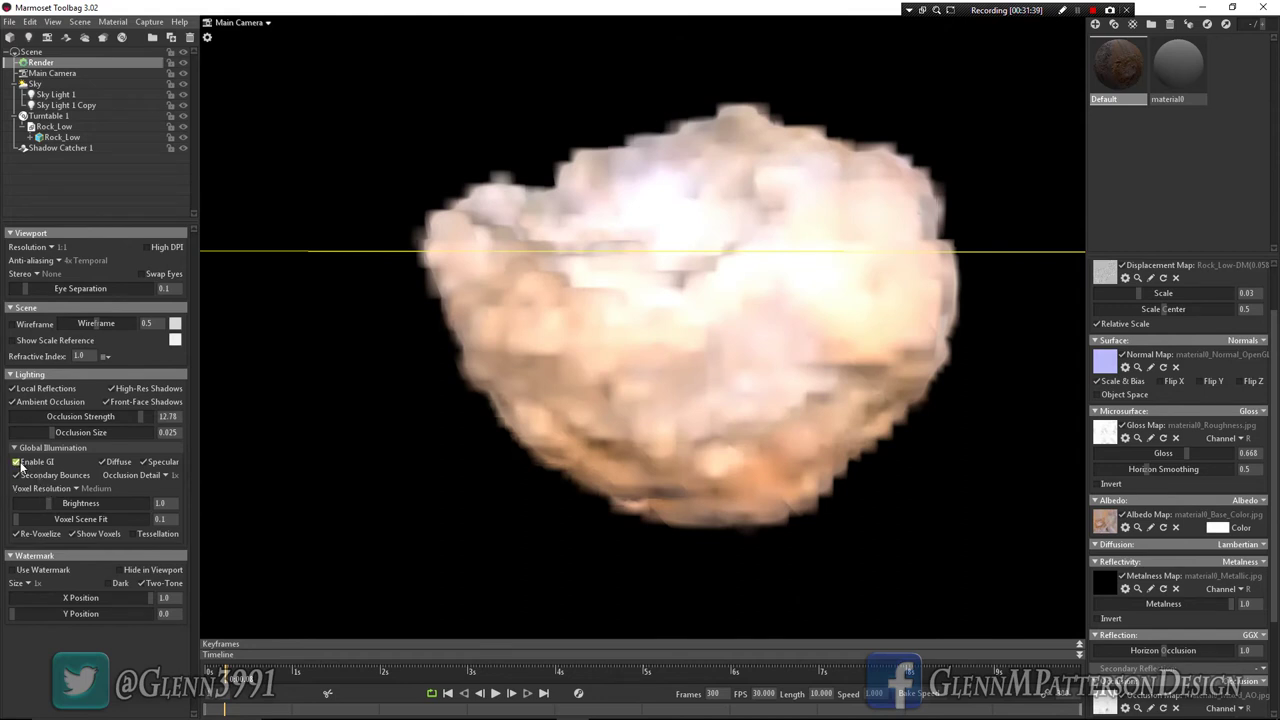
pyautogui.click(72, 534)
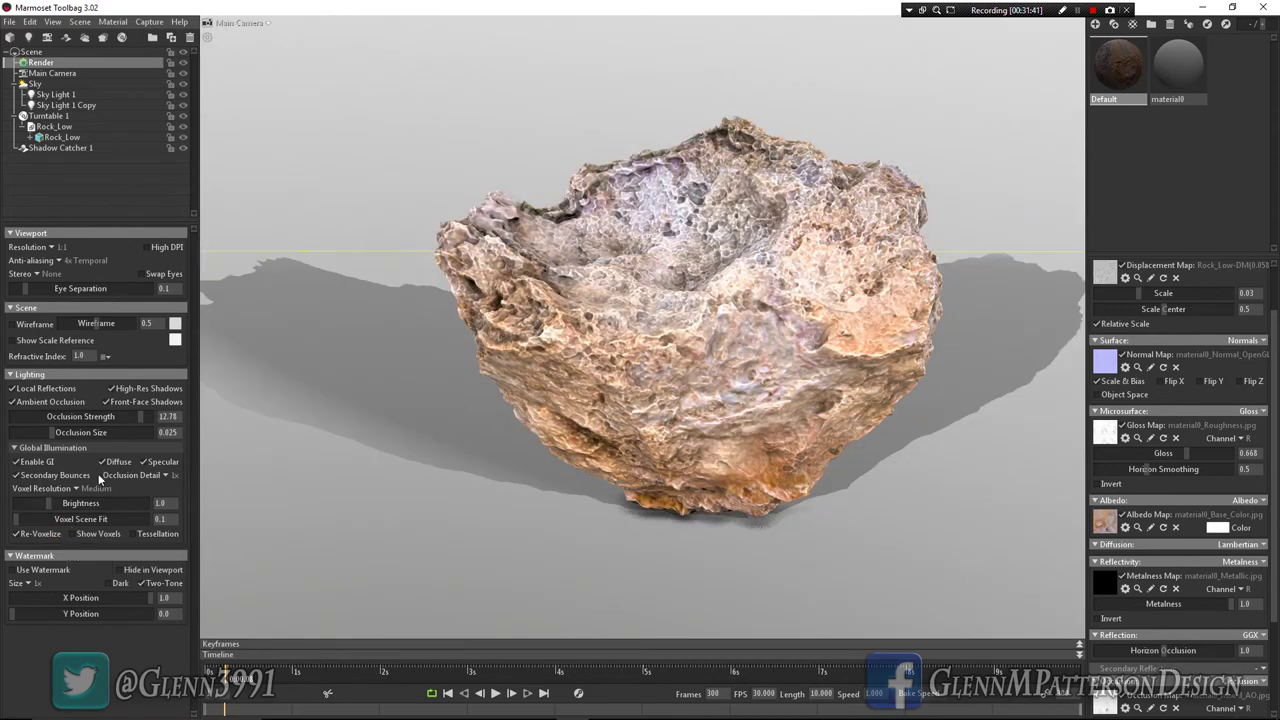
pyautogui.moveTo(44, 502); pyautogui.dragTo(113, 524)
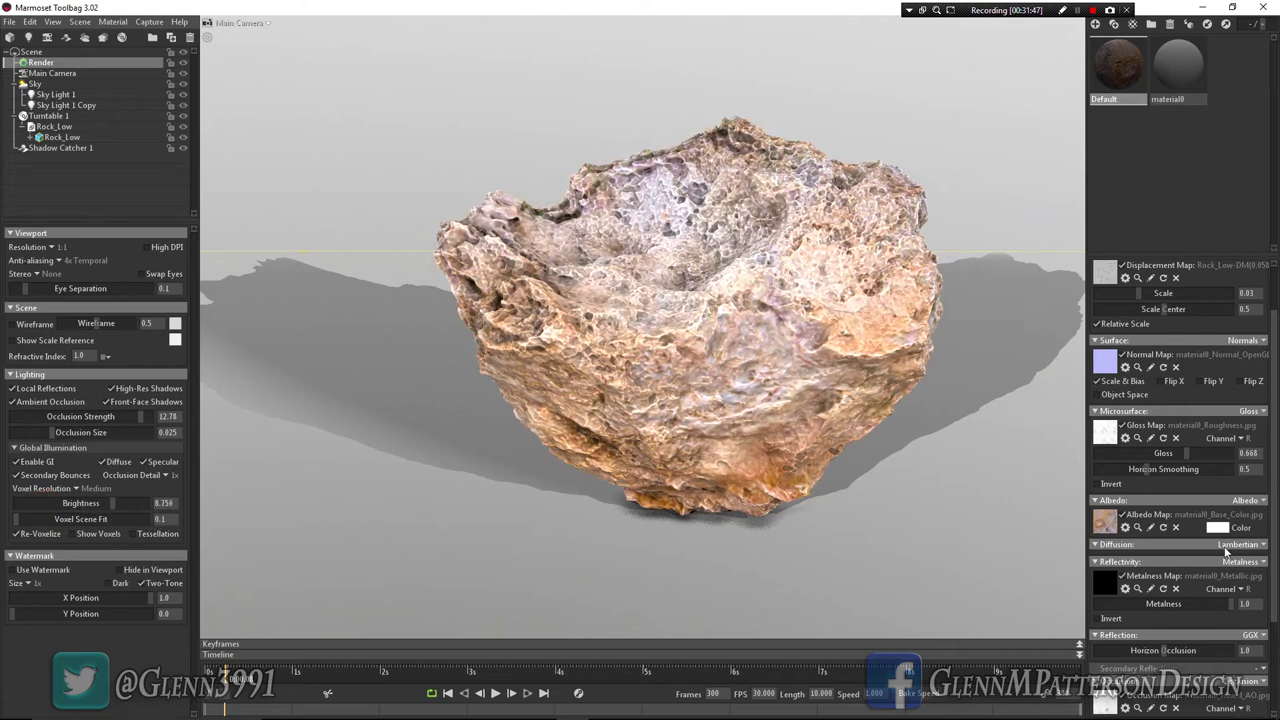
# Step: Set the rock material's diffuse cavity to 0.48, specular cavity to 0.722, gloss to 0.648, horizon smoothing to 0.853 and horizon occlusion to 1.364
pyautogui.scroll(-3, 1226, 551)
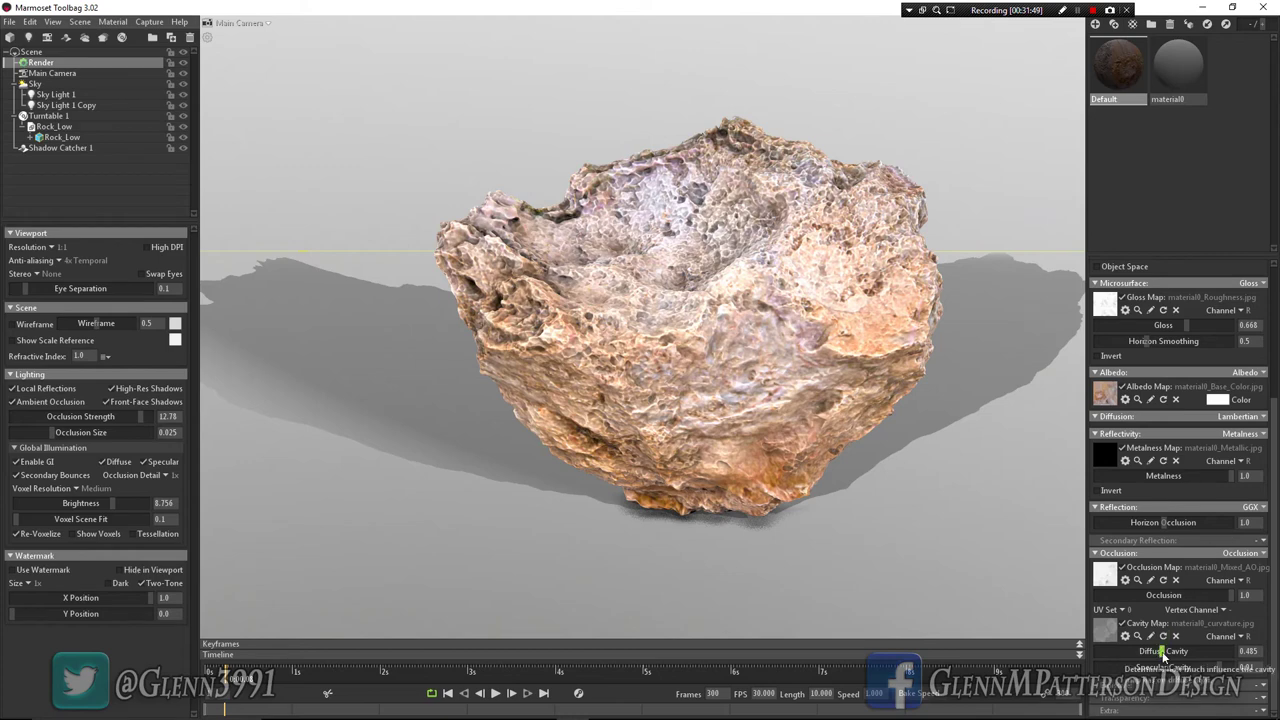
pyautogui.moveTo(1163, 656)
pyautogui.mouseDown()
pyautogui.moveTo(1133, 650)
pyautogui.moveTo(1170, 648)
pyautogui.moveTo(1200, 668)
pyautogui.moveTo(1140, 667)
pyautogui.moveTo(1192, 648)
pyautogui.mouseUp()
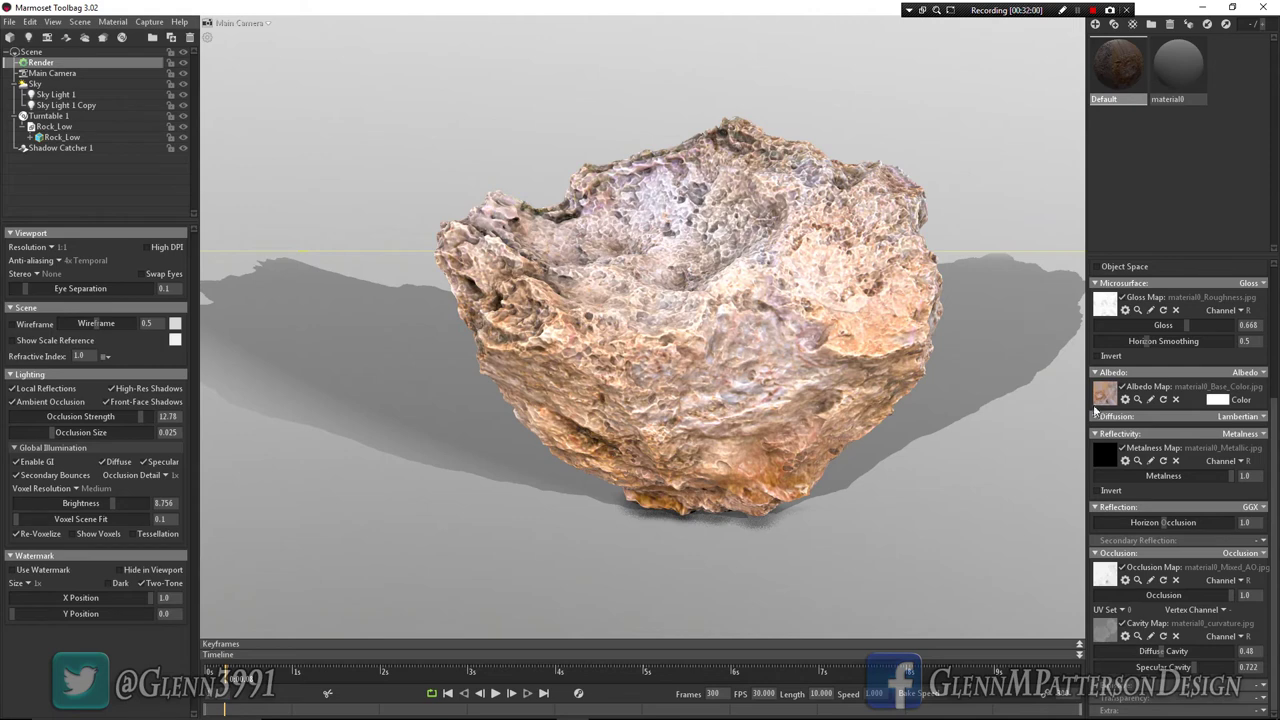
pyautogui.scroll(3, 1166, 460)
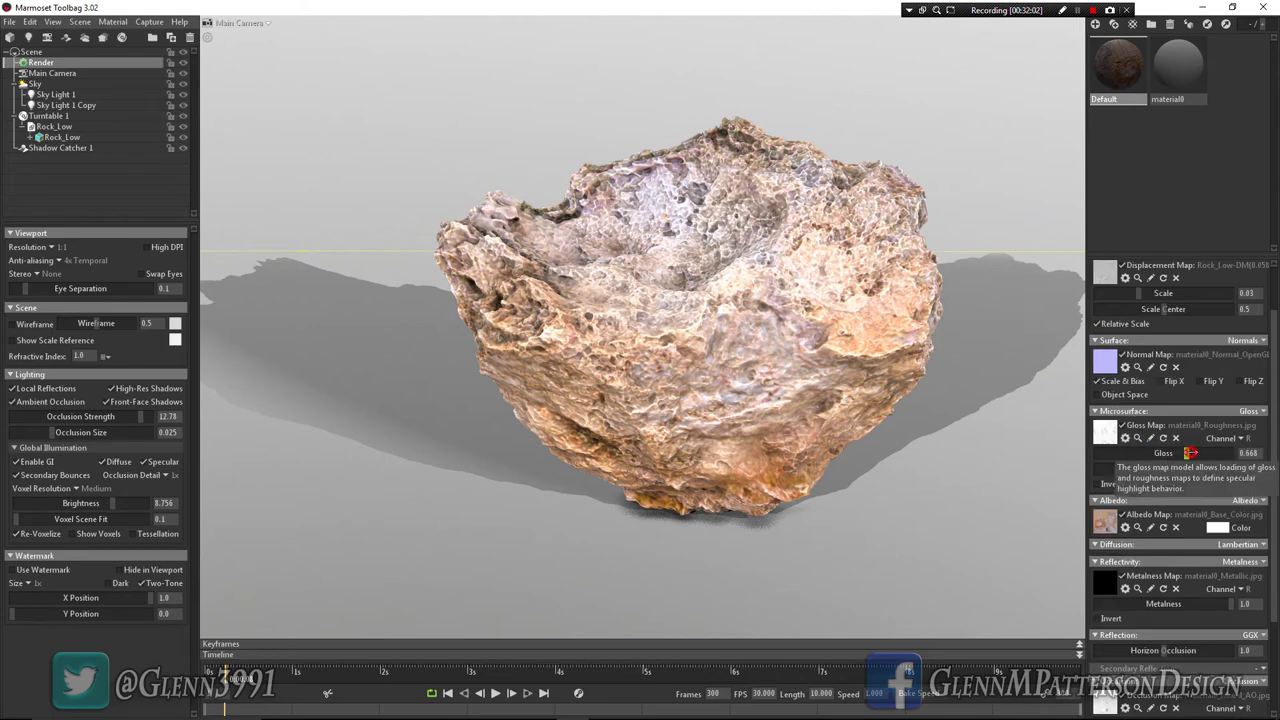
pyautogui.moveTo(1190, 452); pyautogui.dragTo(1255, 468)
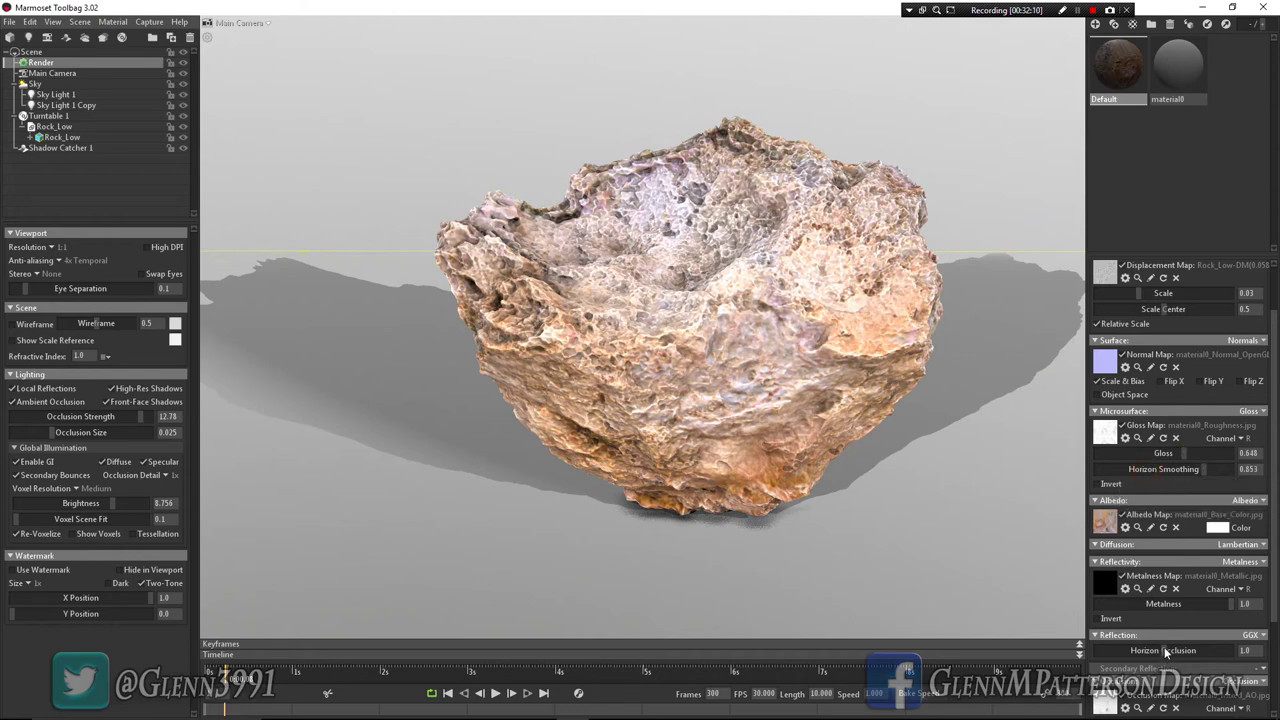
pyautogui.moveTo(1162, 655); pyautogui.dragTo(1177, 651)
pyautogui.scroll(-3, 1200, 645)
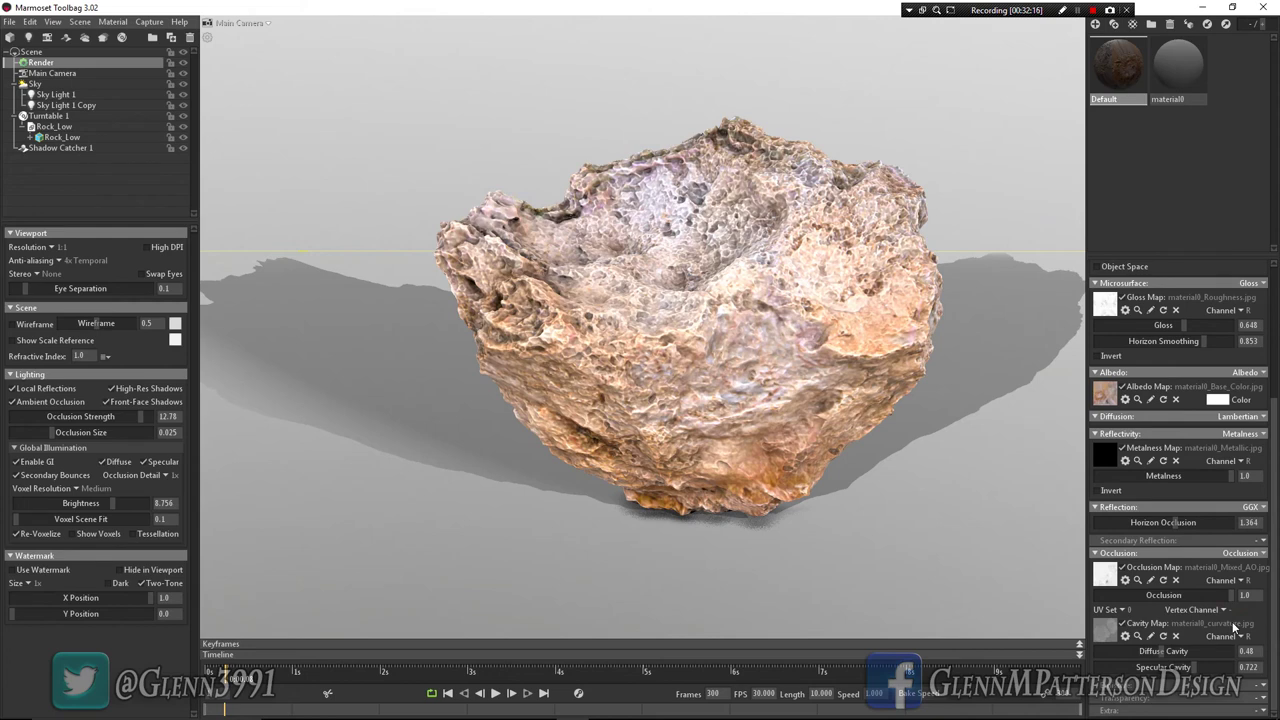
# Step: Set the rock material's displacement scale to 0.019 and its horizon smoothing to 0.926
pyautogui.scroll(5, 1208, 385)
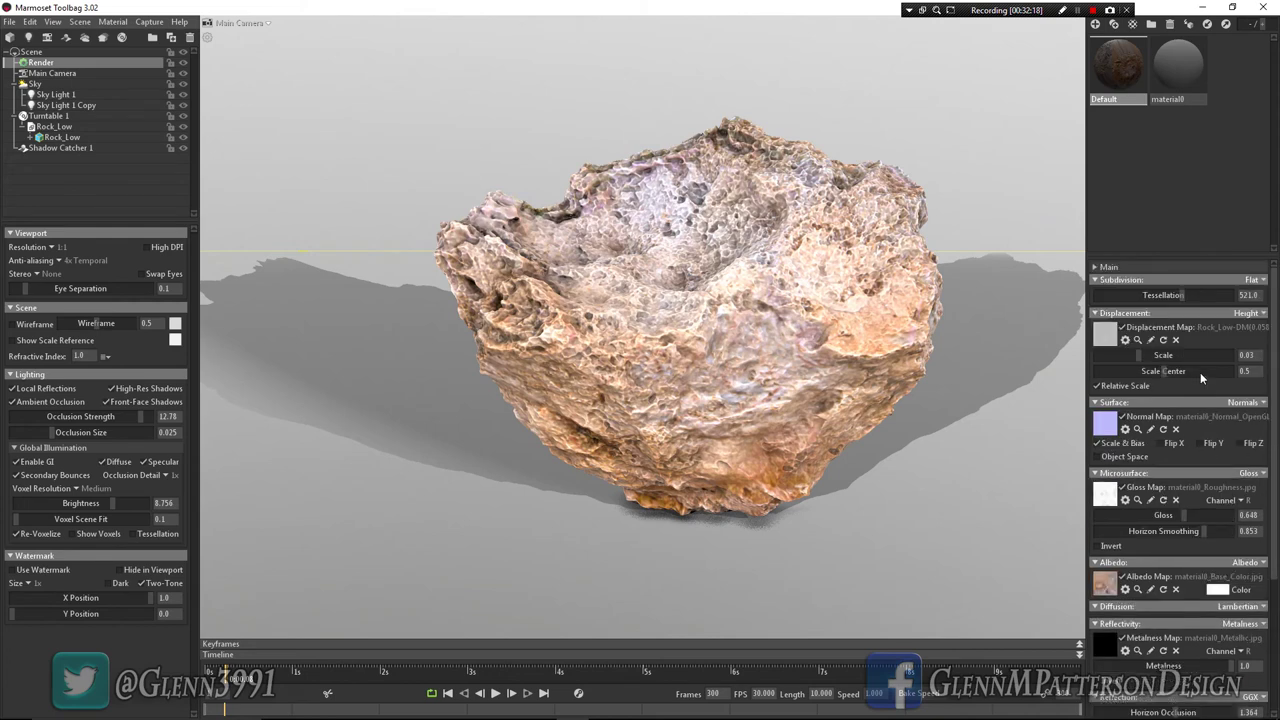
pyautogui.moveTo(1137, 355); pyautogui.dragTo(1132, 355)
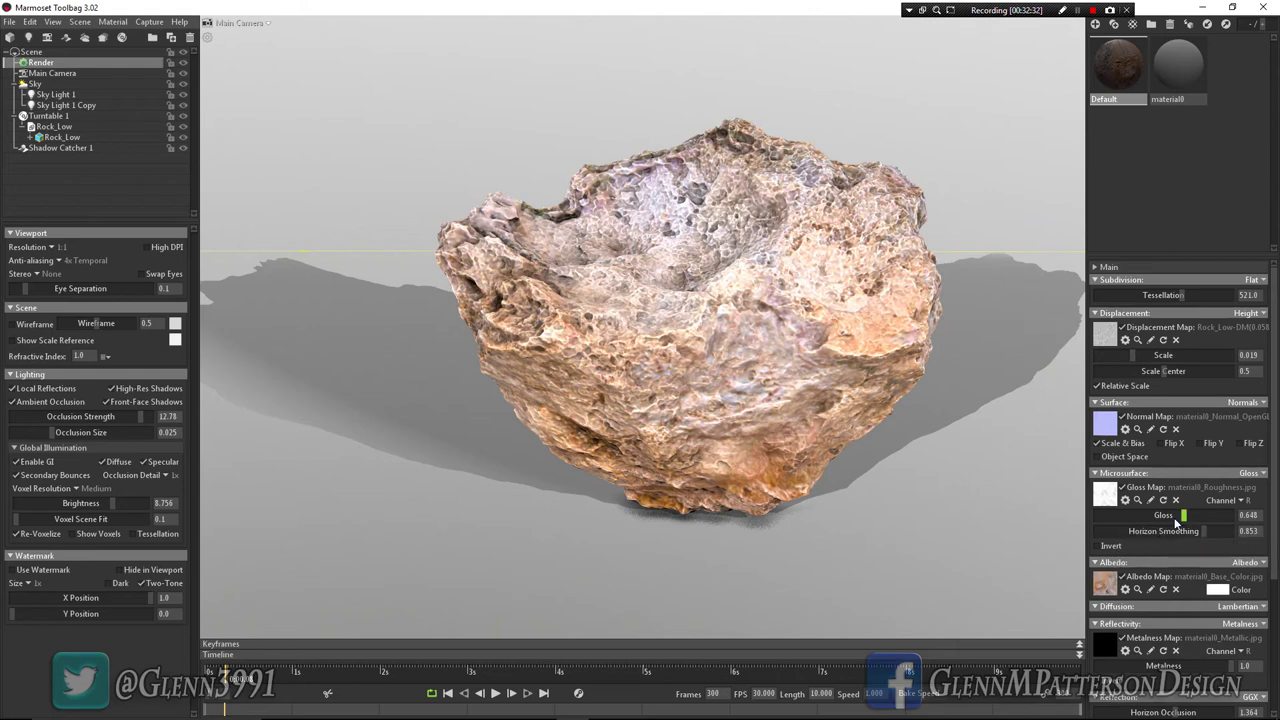
pyautogui.moveTo(1195, 532)
pyautogui.mouseDown()
pyautogui.moveTo(1272, 540)
pyautogui.moveTo(1217, 535)
pyautogui.mouseUp()
# Step: Set the rock material's specular cavity to 0.787 and its diffuse cavity to 0.272
pyautogui.scroll(-3, 1195, 528)
pyautogui.scroll(-1, 1193, 527)
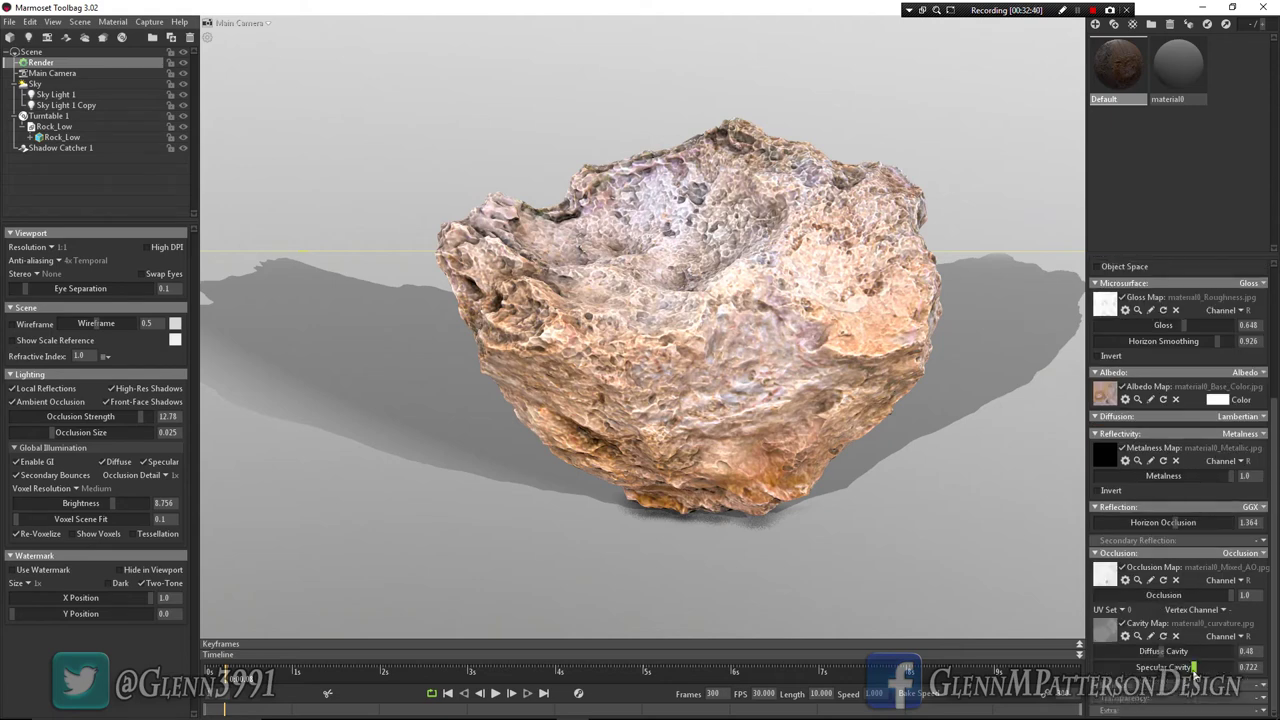
pyautogui.moveTo(1195, 674)
pyautogui.mouseDown()
pyautogui.moveTo(1100, 668)
pyautogui.moveTo(1141, 668)
pyautogui.mouseUp()
pyautogui.moveTo(1043, 652)
pyautogui.mouseDown()
pyautogui.moveTo(1201, 662)
pyautogui.moveTo(1214, 650)
pyautogui.moveTo(1106, 650)
pyautogui.moveTo(1136, 638)
pyautogui.moveTo(1124, 636)
pyautogui.mouseUp()
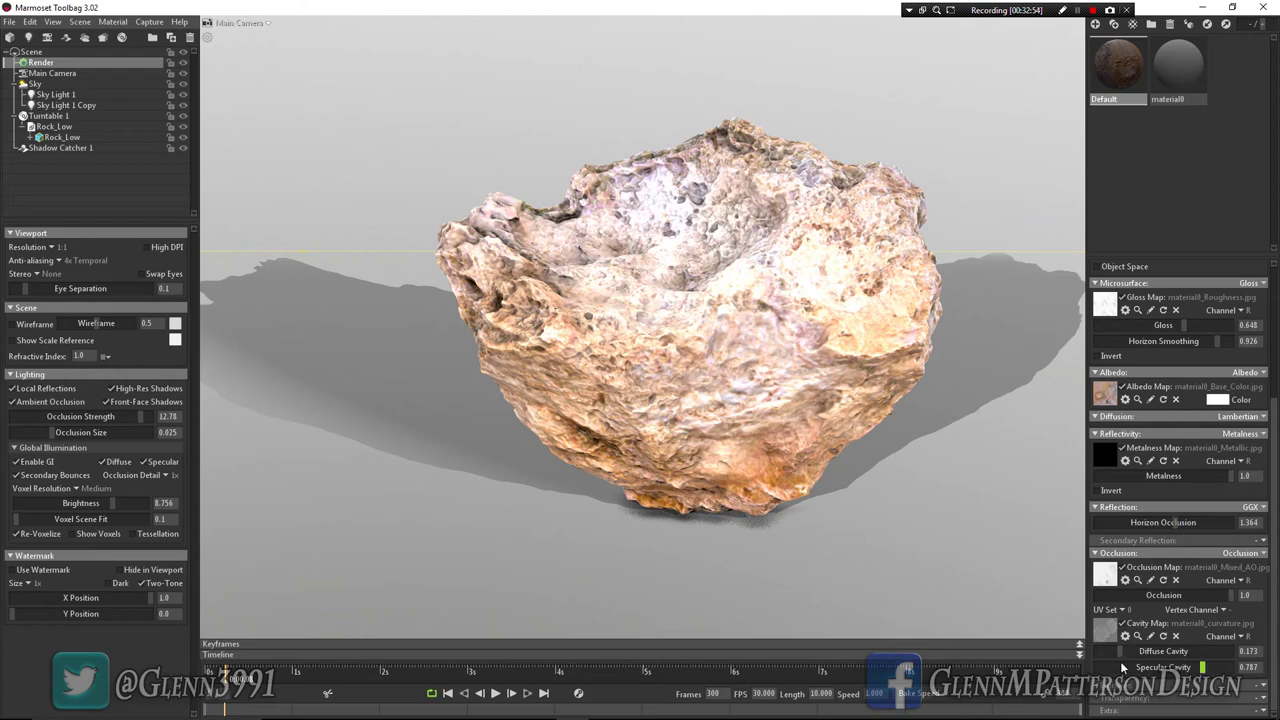
pyautogui.moveTo(1120, 652); pyautogui.dragTo(1131, 651)
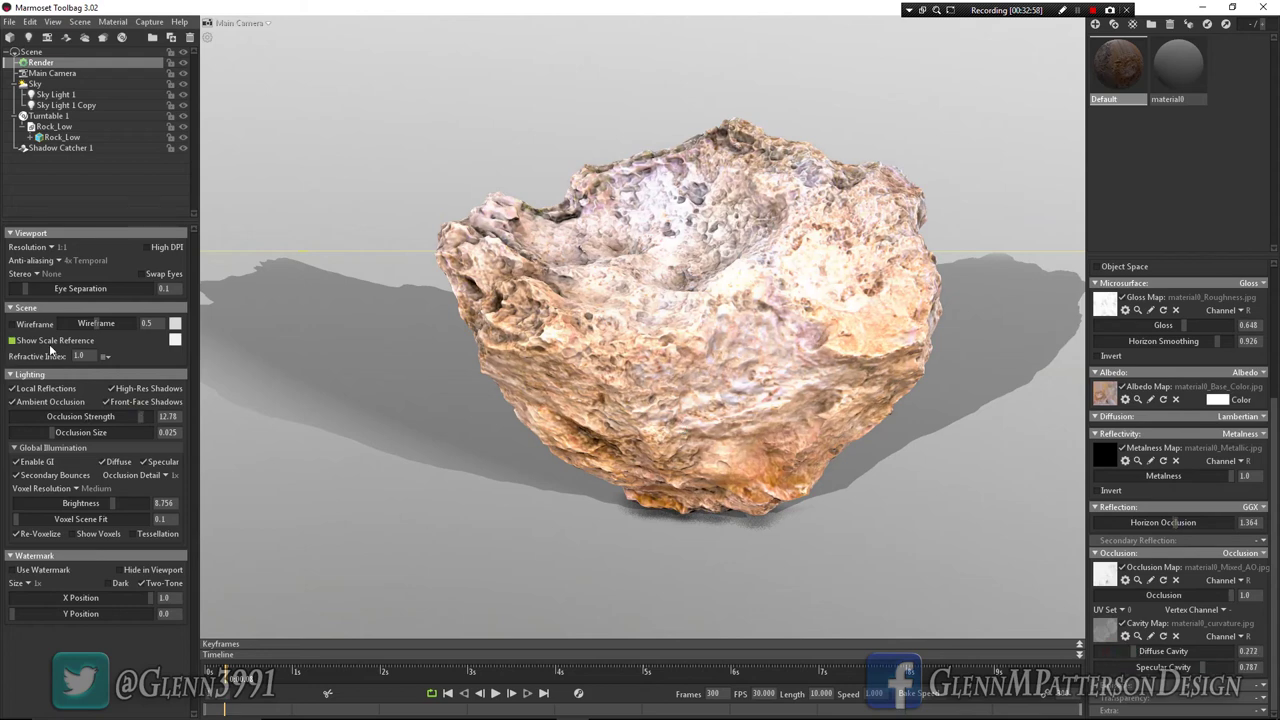
# Step: Darken the sky by setting its brightness to 0.283 and the backdrop brightness to 0.488
pyautogui.click(34, 84)
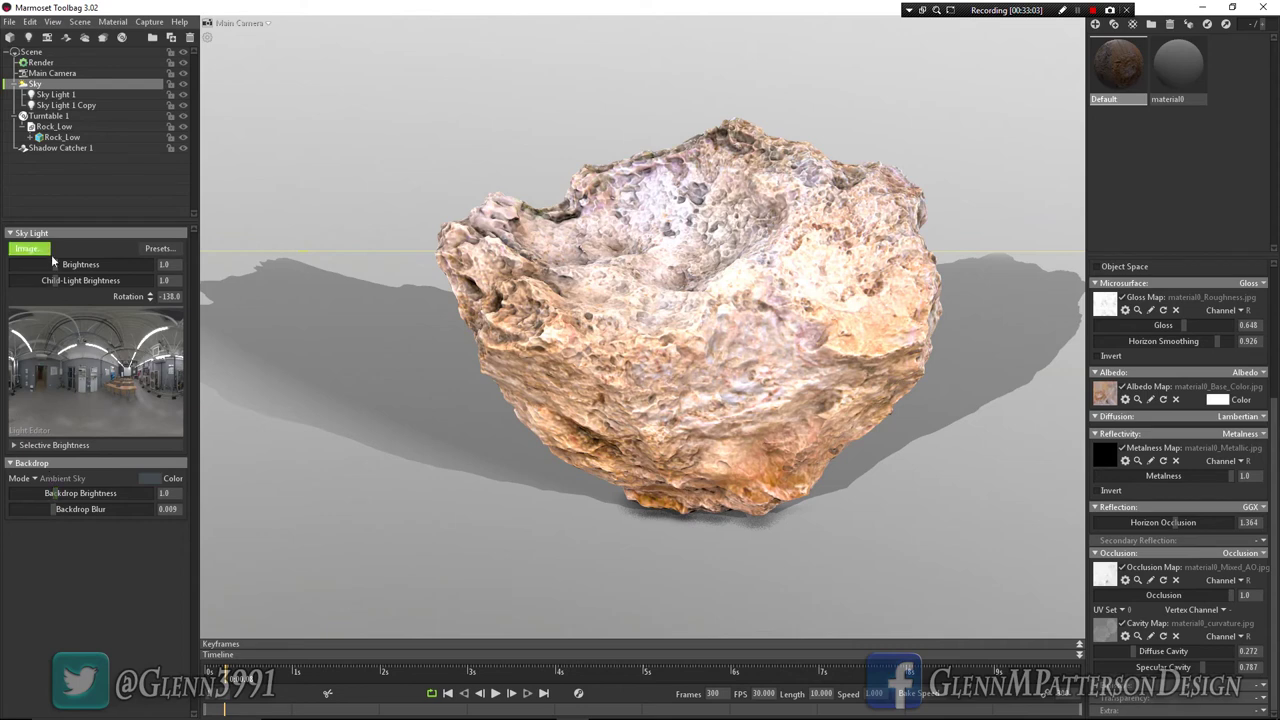
pyautogui.moveTo(53, 264); pyautogui.dragTo(44, 264)
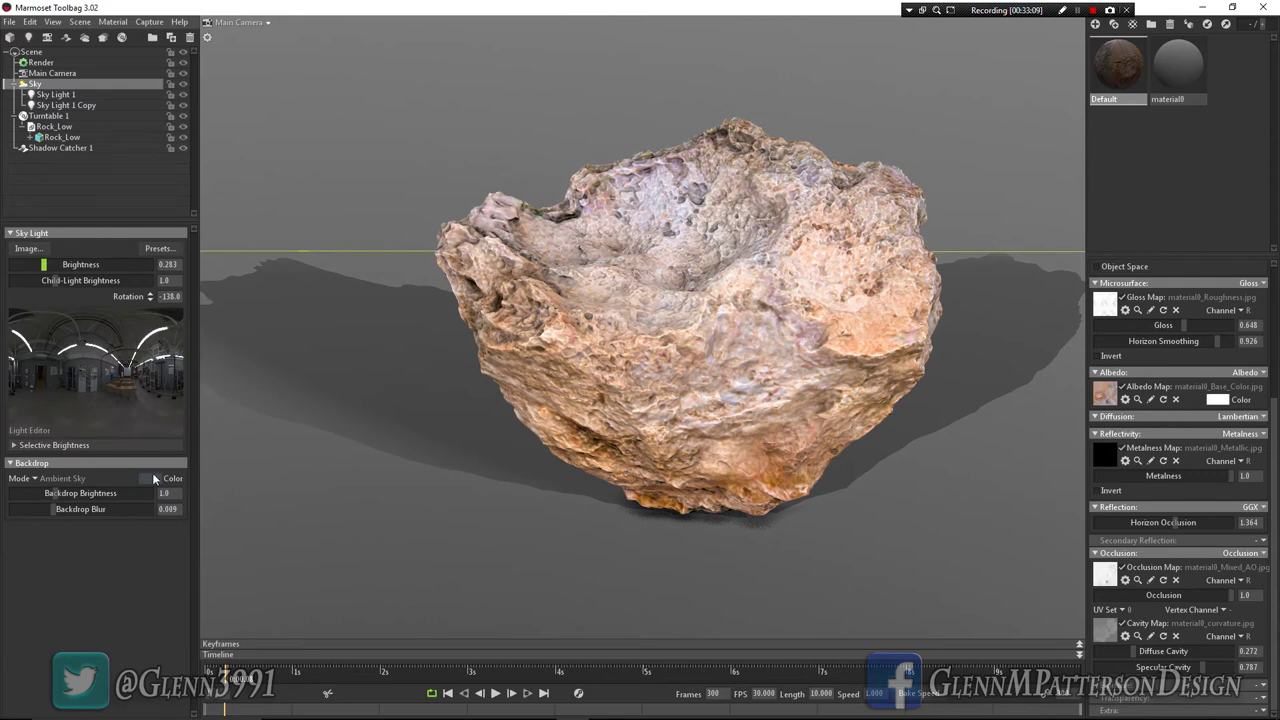
pyautogui.moveTo(60, 493)
pyautogui.mouseDown()
pyautogui.moveTo(35, 480)
pyautogui.moveTo(46, 480)
pyautogui.mouseUp()
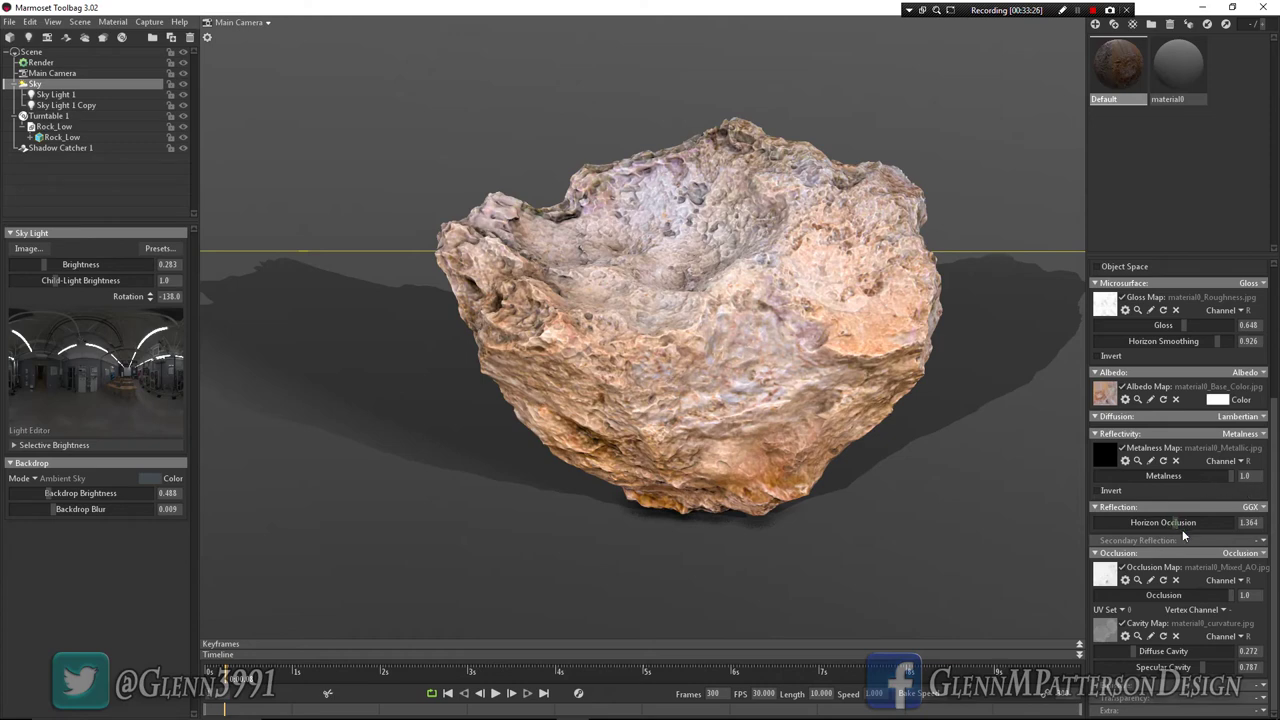
# Step: Set the rock material's horizon occlusion to 4.0 and preview the look by briefly playing the turntable animation
pyautogui.moveTo(1176, 522); pyautogui.dragTo(1238, 522)
pyautogui.click(496, 693)
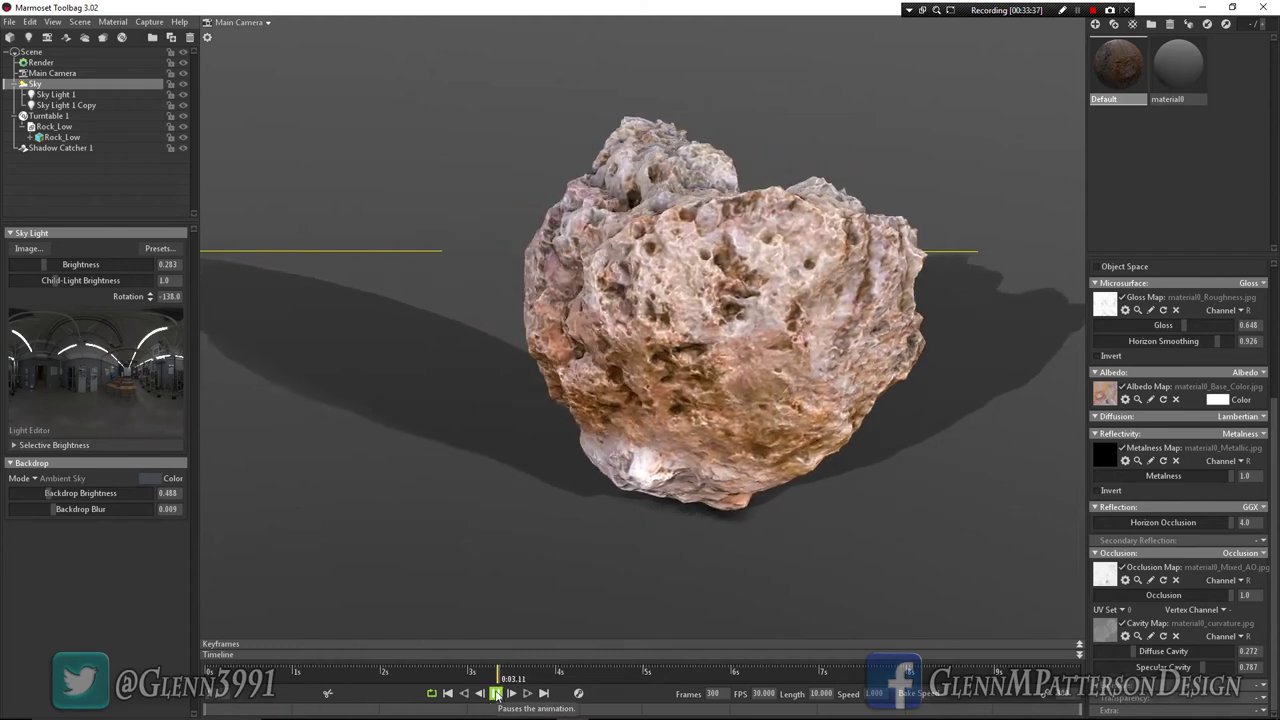
pyautogui.click(496, 693)
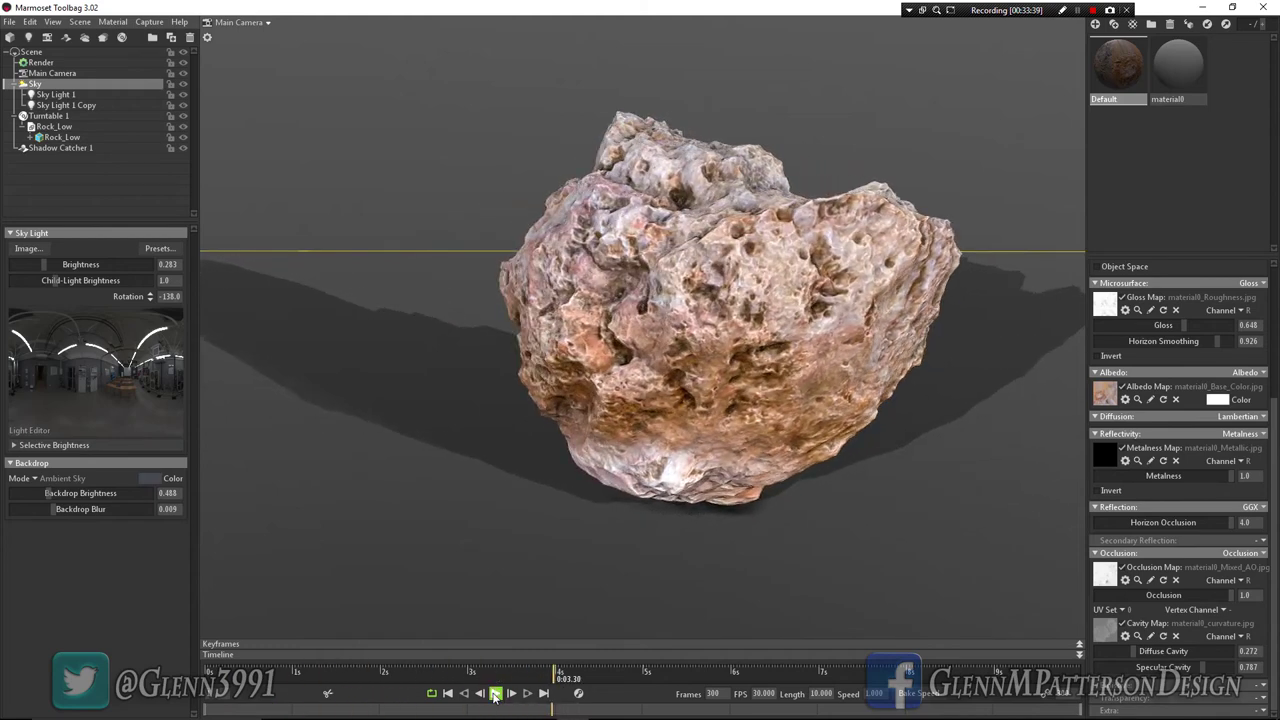
# Step: Set the shadow catcher's Z scale to 5.388
pyautogui.click(58, 148)
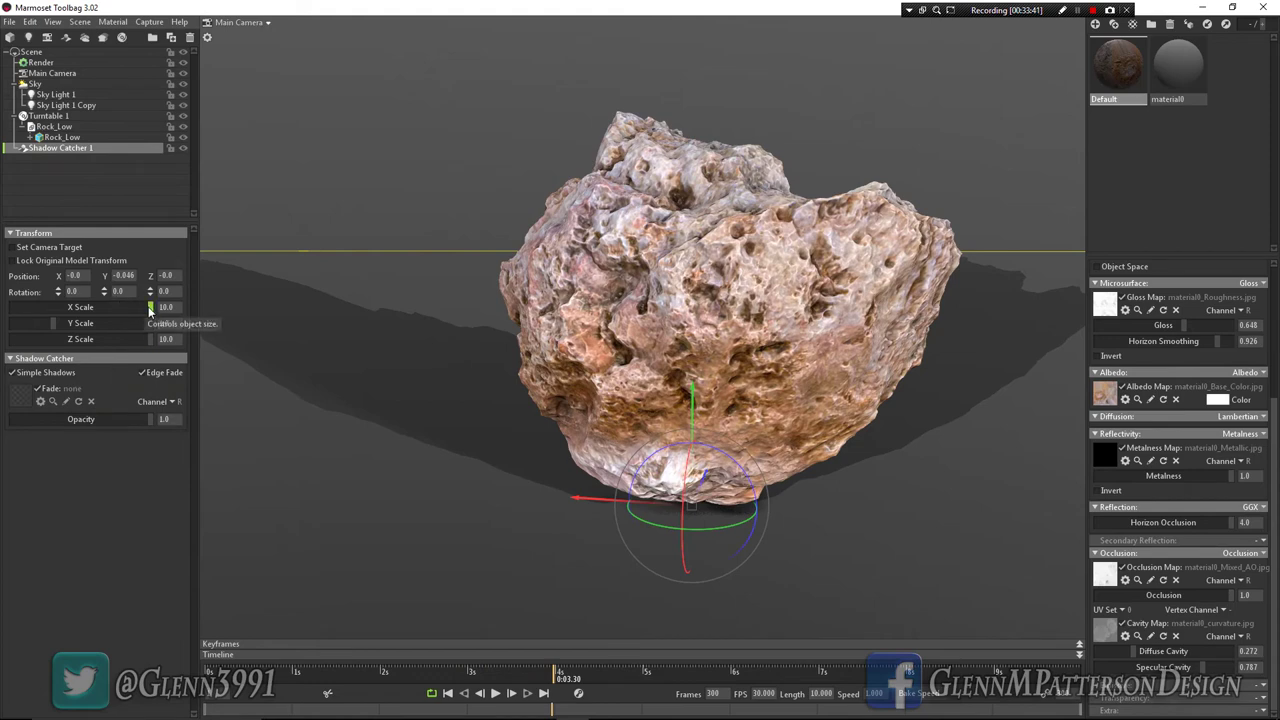
pyautogui.moveTo(148, 339); pyautogui.dragTo(113, 332)
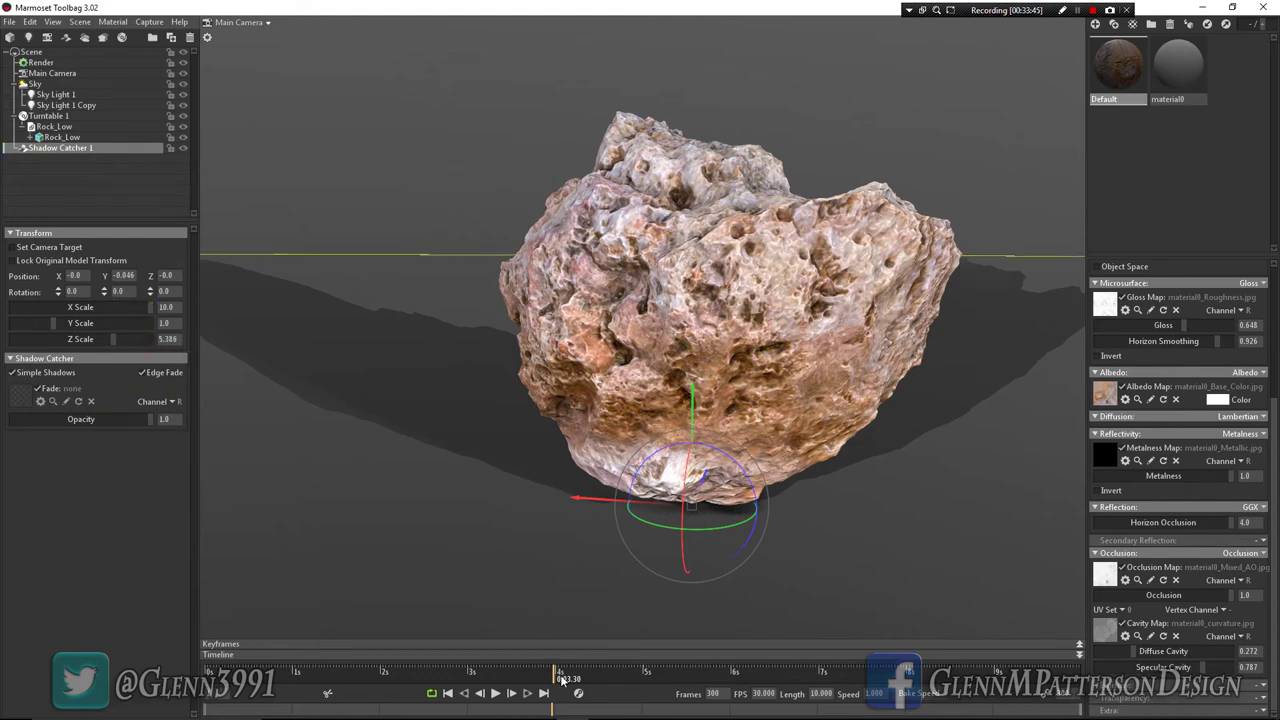
# Step: Rewind the turntable animation to the start, preview its playback with the interface hidden, and pause it after restoring the interface
pyautogui.moveTo(552, 679); pyautogui.dragTo(185, 597)
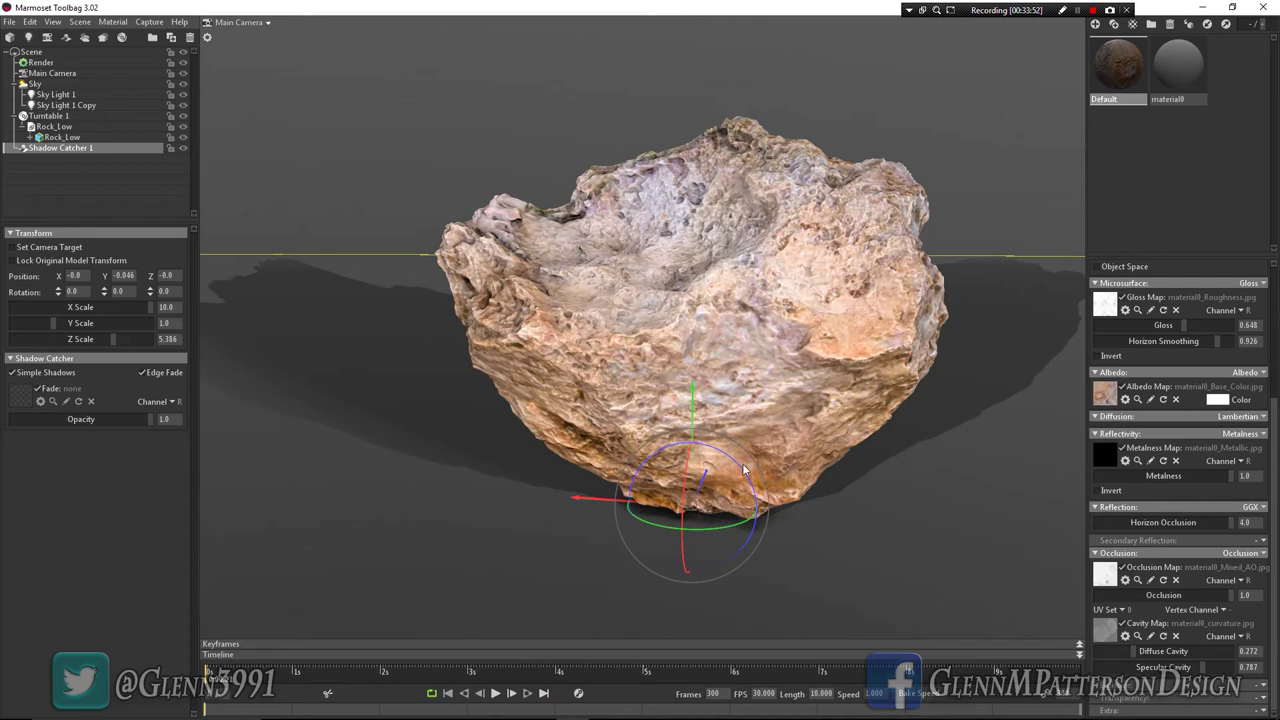
pyautogui.click(495, 693)
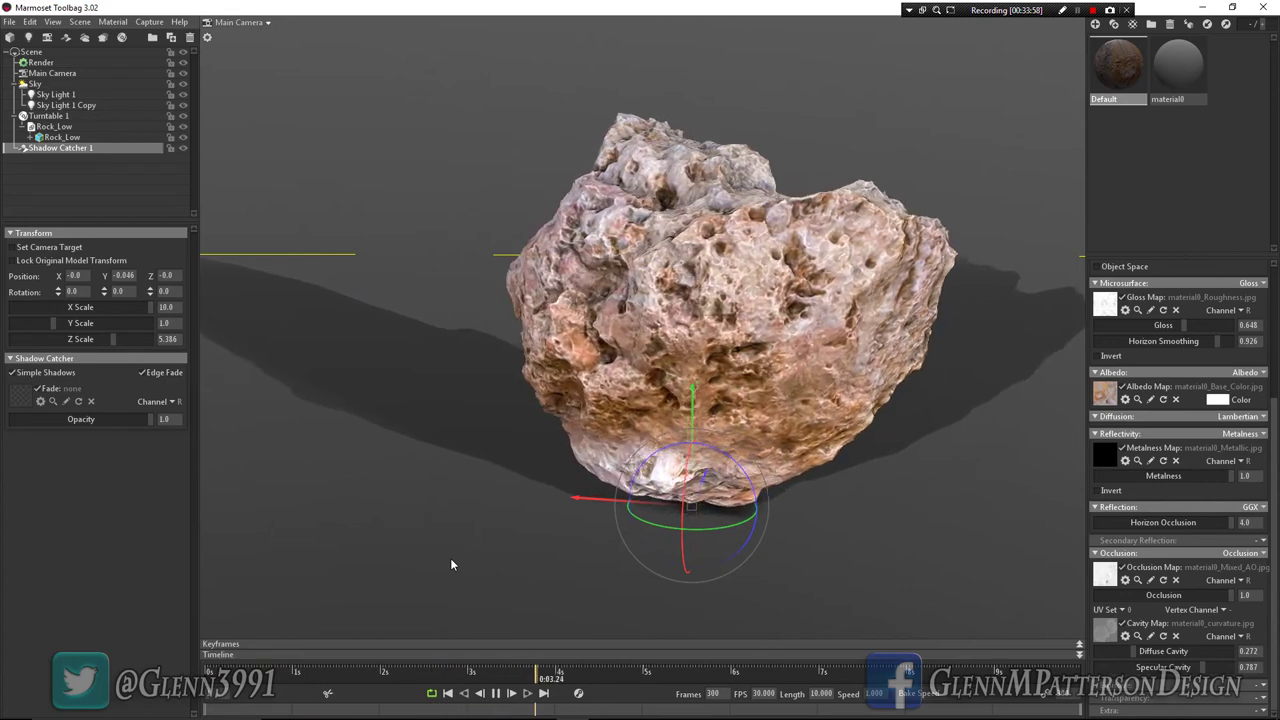
pyautogui.press('F11')
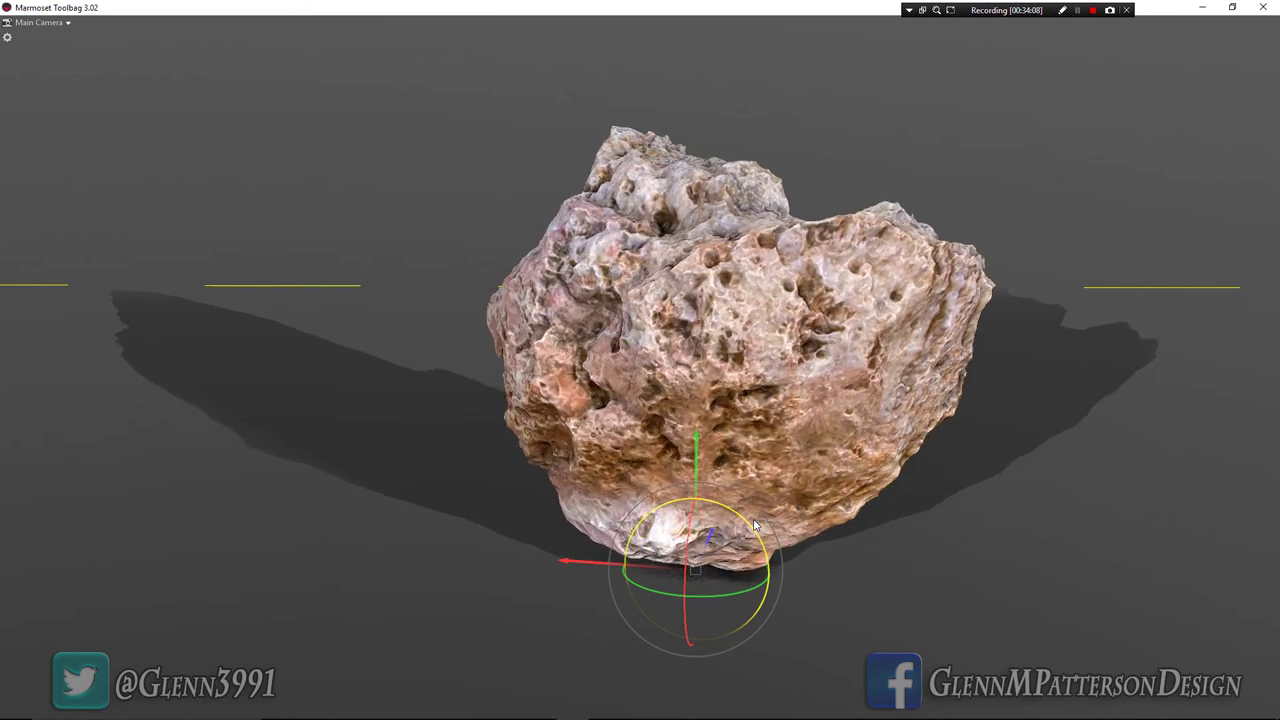
pyautogui.press('Tab')
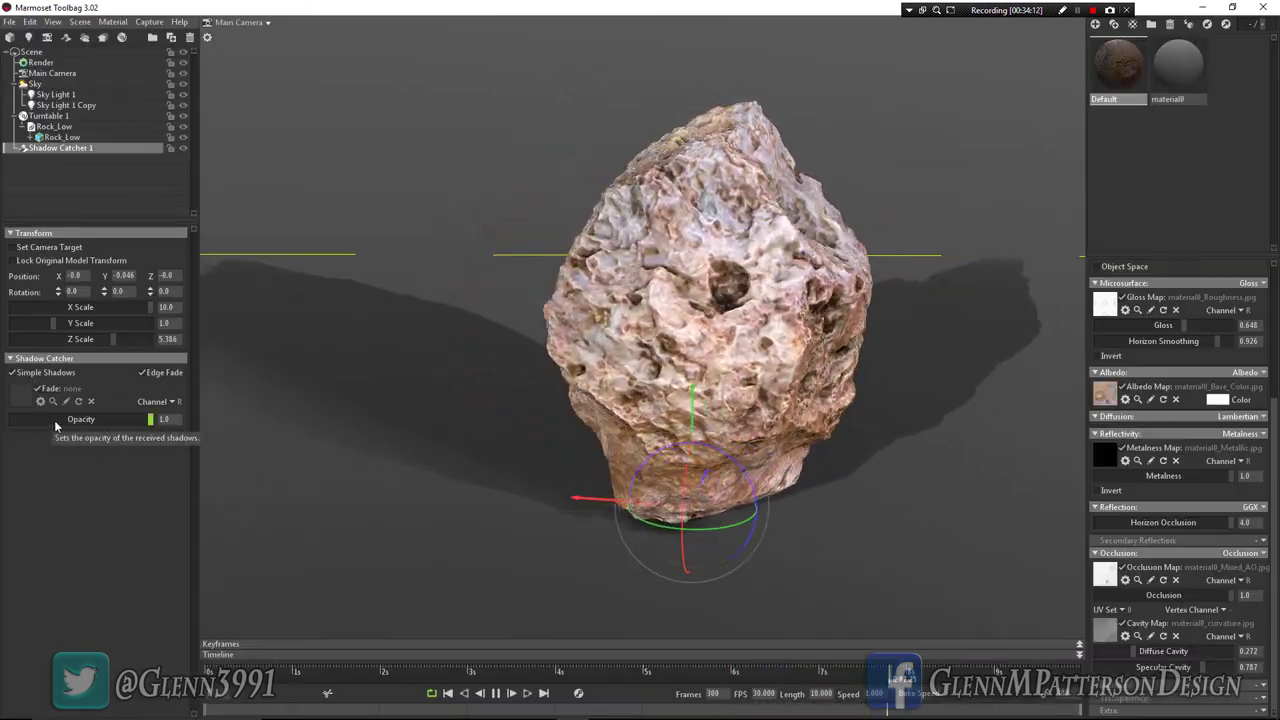
pyautogui.click(496, 695)
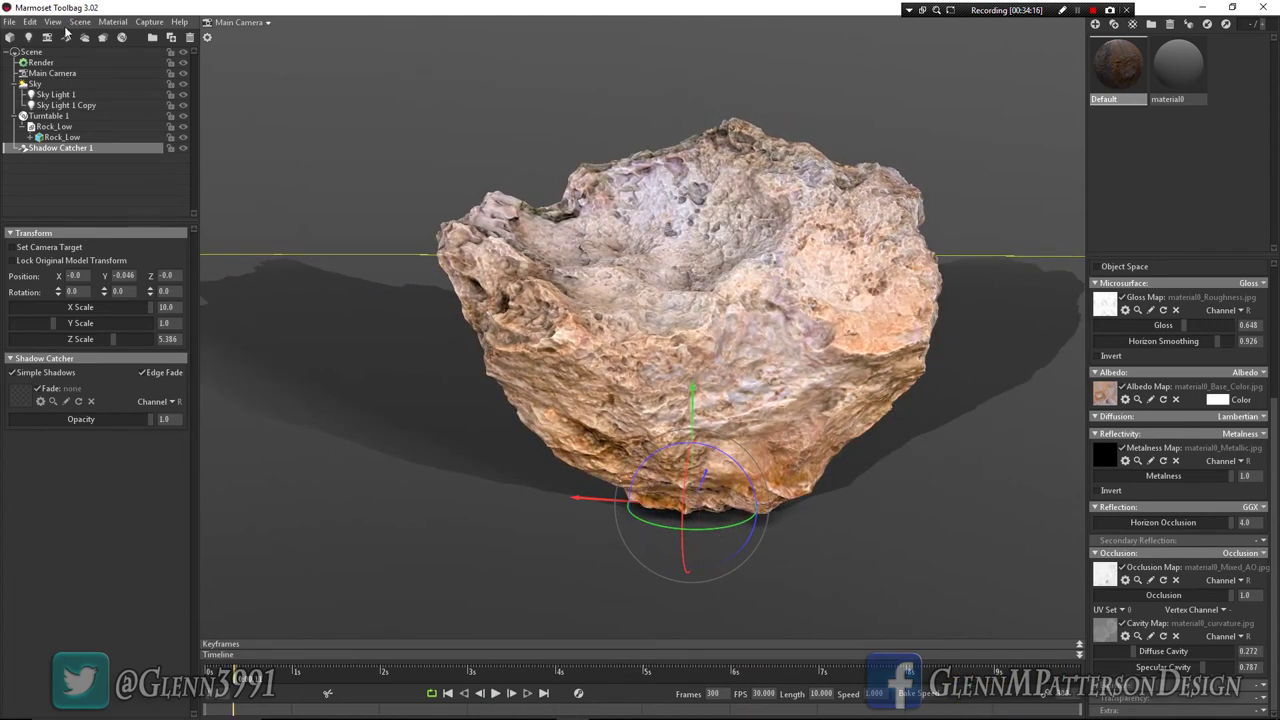
# Step: Adjust the main camera's post effect colour to exposure 1.095, contrast 1.048 and saturation 0.889
pyautogui.click(52, 73)
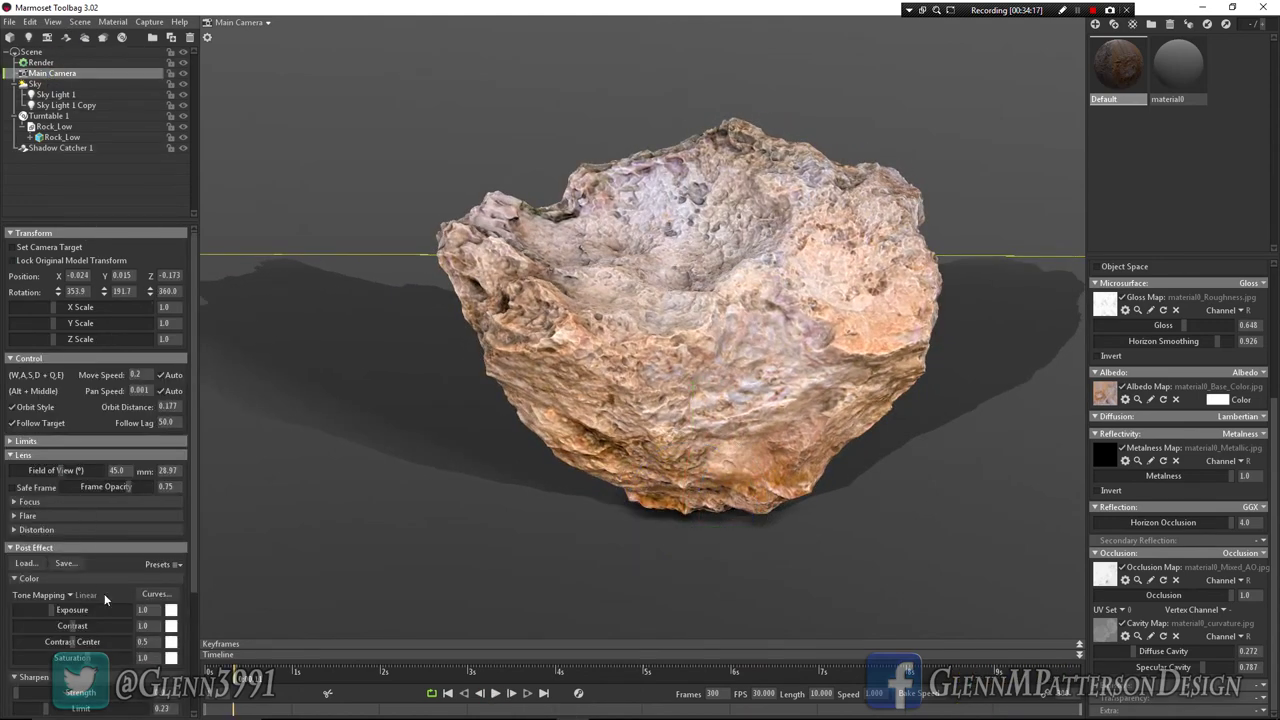
pyautogui.scroll(-2, 129, 590)
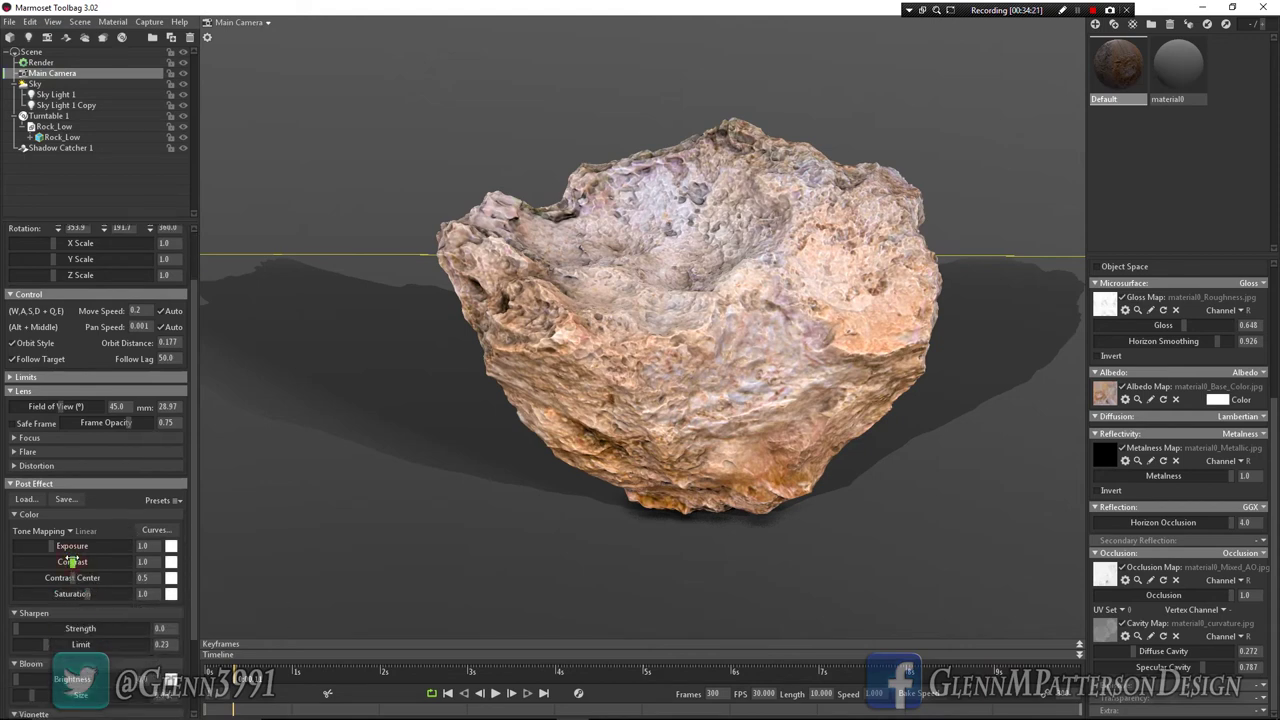
pyautogui.moveTo(72, 562); pyautogui.dragTo(82, 594)
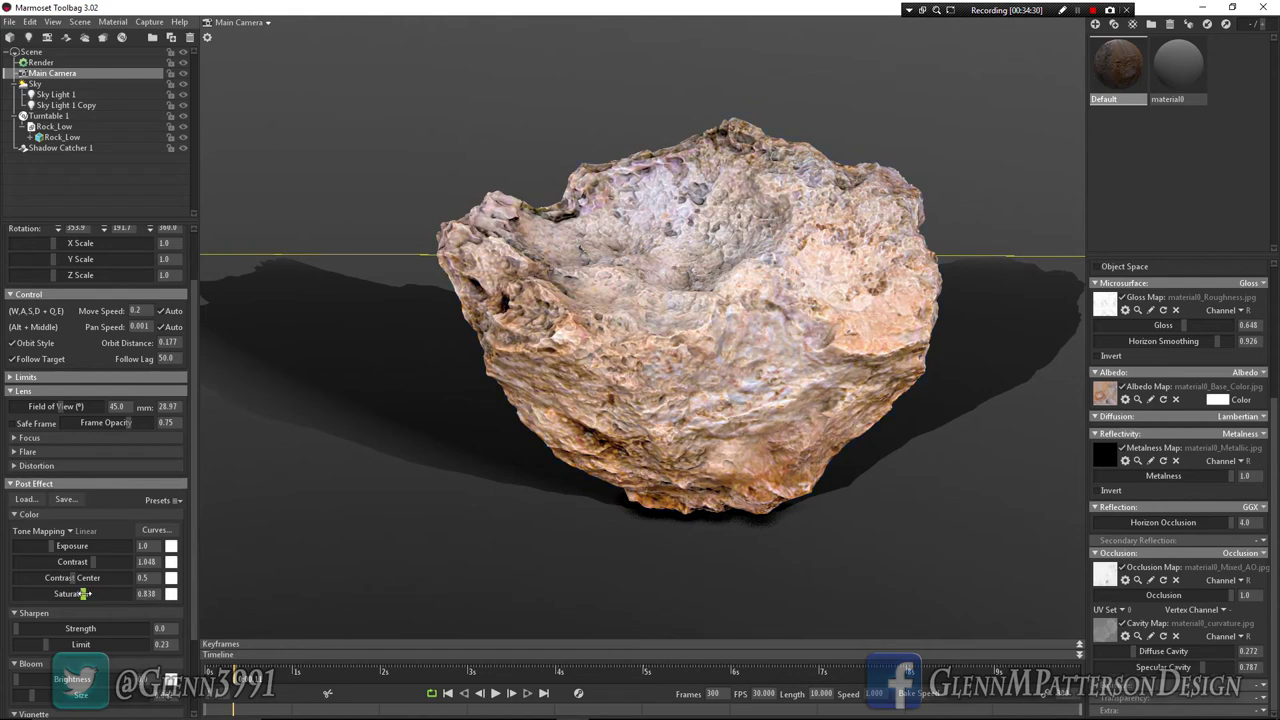
pyautogui.moveTo(51, 550)
pyautogui.mouseDown()
pyautogui.moveTo(64, 546)
pyautogui.moveTo(52, 546)
pyautogui.mouseUp()
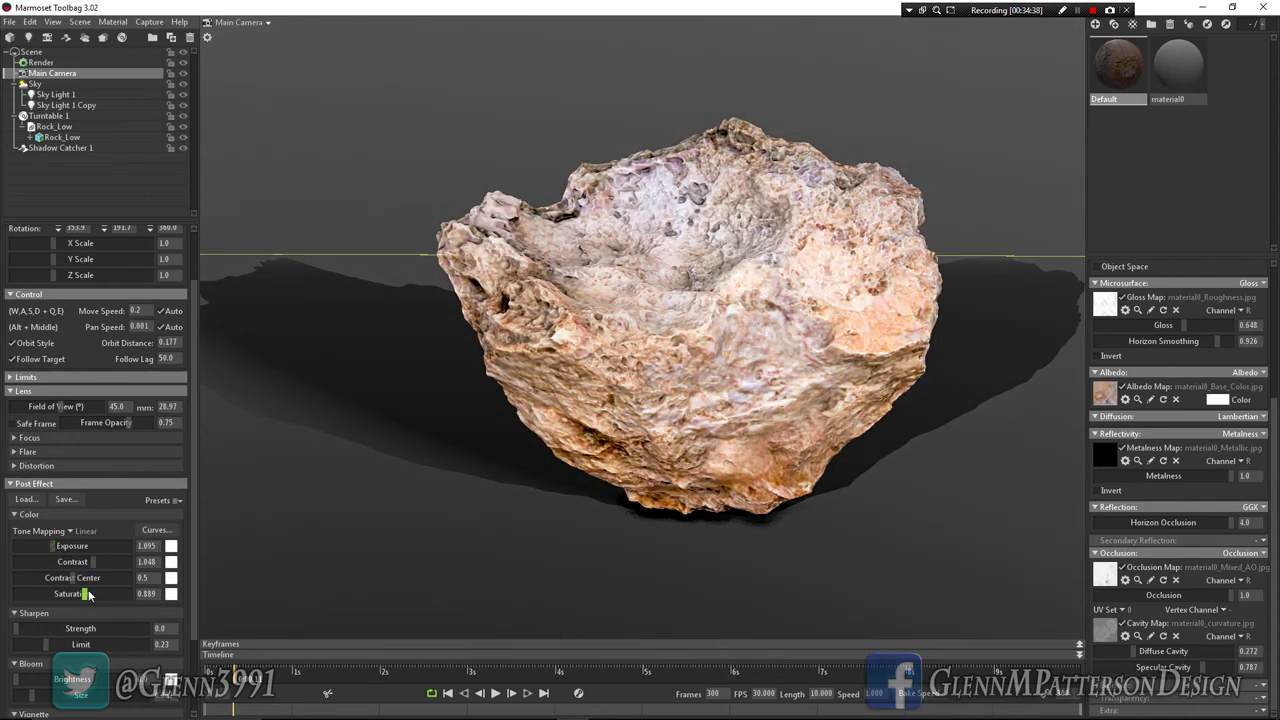
# Step: Set the camera's sharpen strength to 0.22 and limit to 0.377, and its bloom brightness to 0.032 with size 0.015
pyautogui.scroll(-3, 88, 594)
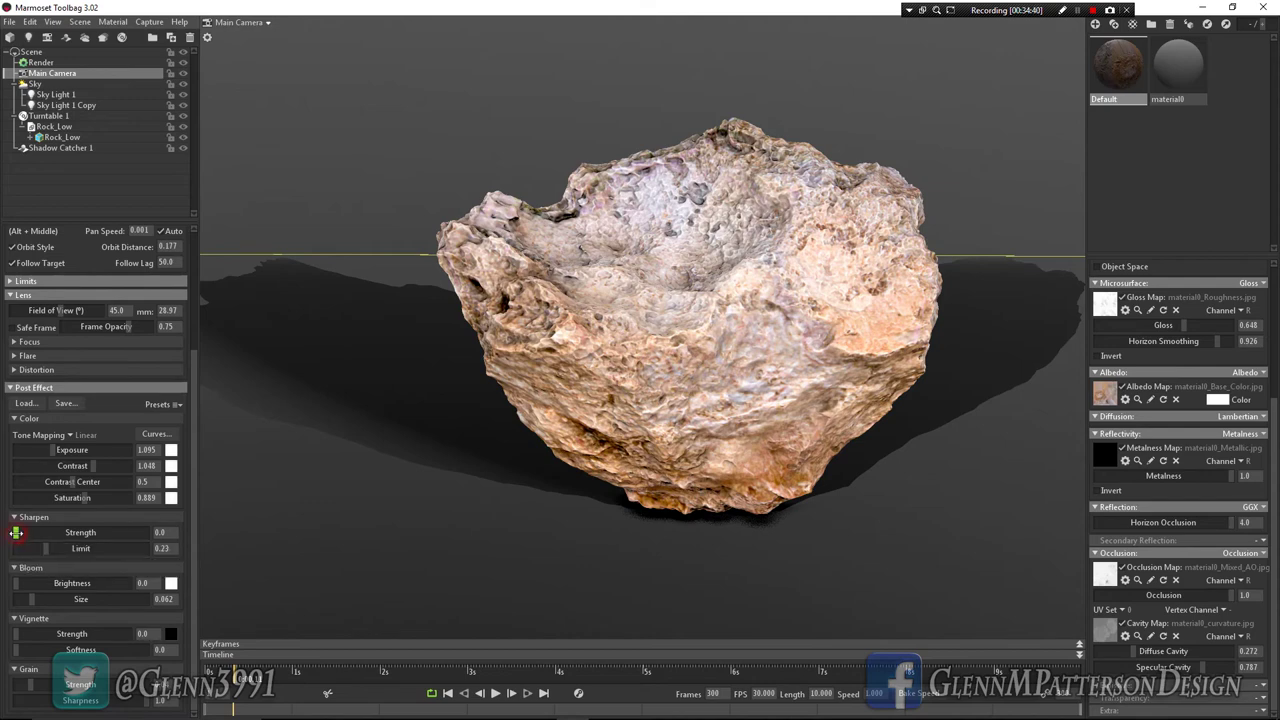
pyautogui.moveTo(20, 533); pyautogui.dragTo(65, 549)
pyautogui.moveTo(16, 584); pyautogui.dragTo(48, 583)
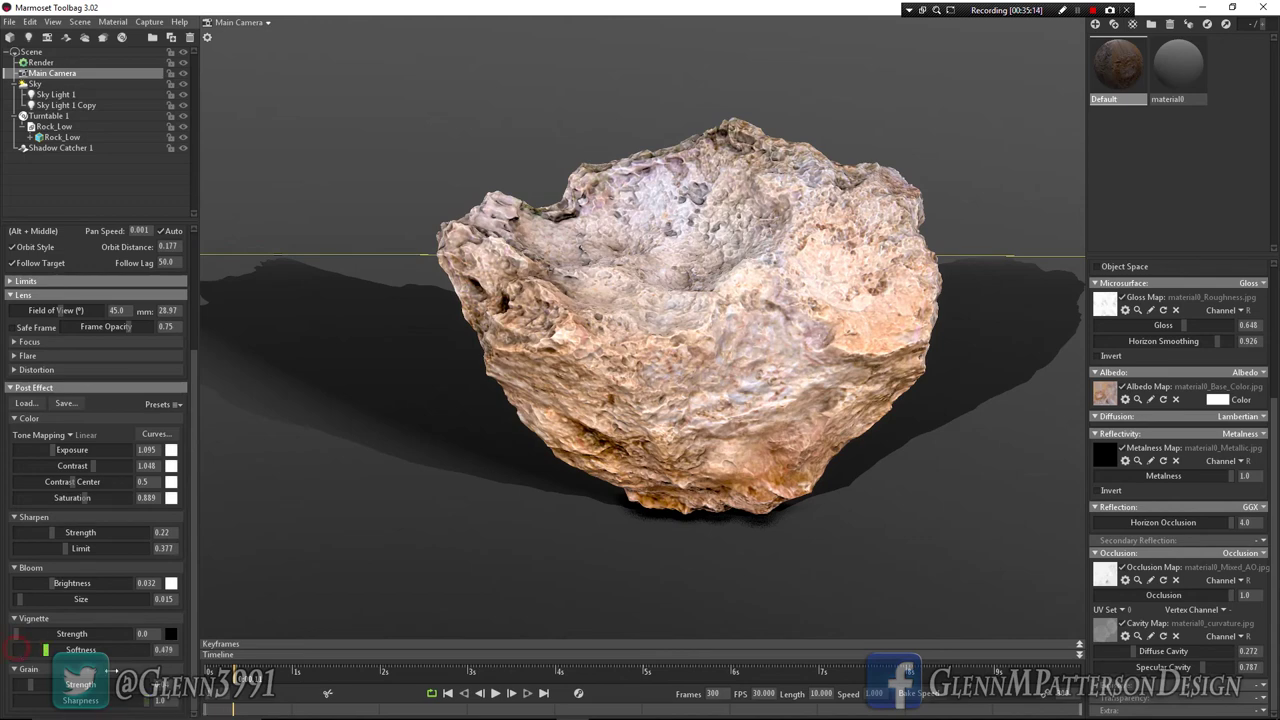
# Step: Add a camera vignette with strength 0.378 and softness 1.0, and check it briefly with the interface hidden
pyautogui.moveTo(18, 649); pyautogui.dragTo(120, 668)
pyautogui.moveTo(18, 634); pyautogui.dragTo(176, 653)
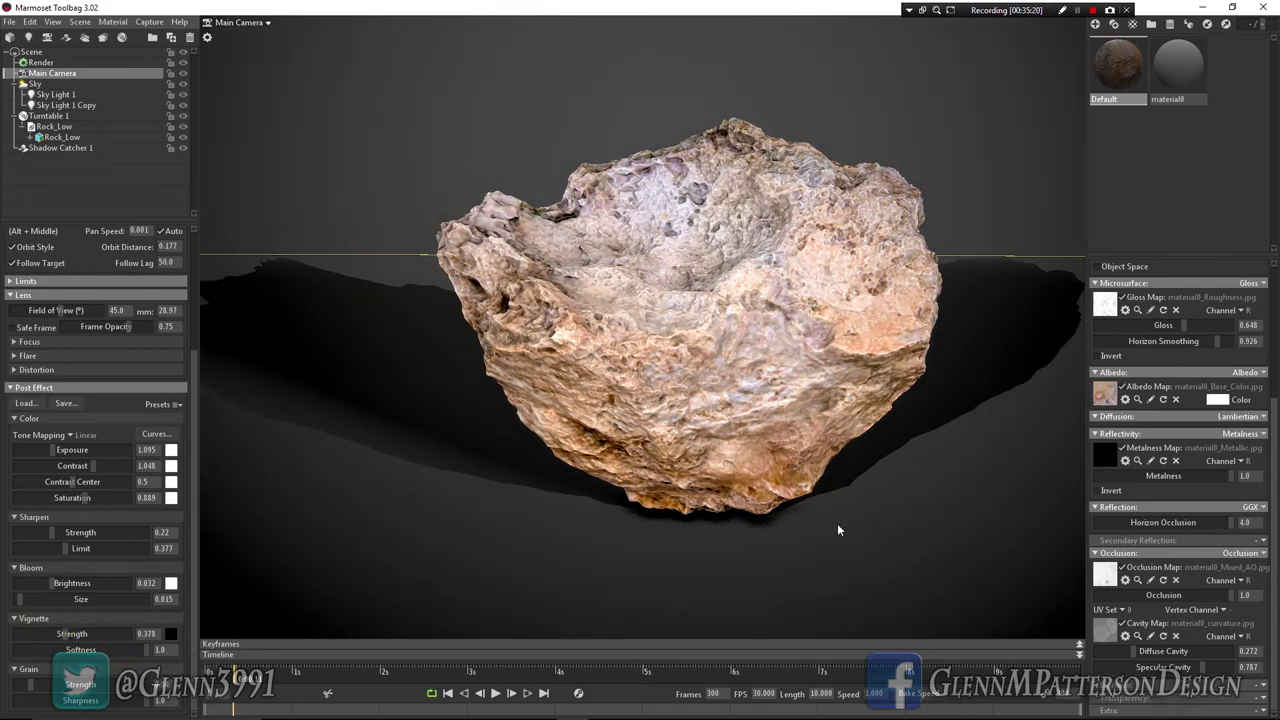
pyautogui.press('Tab')
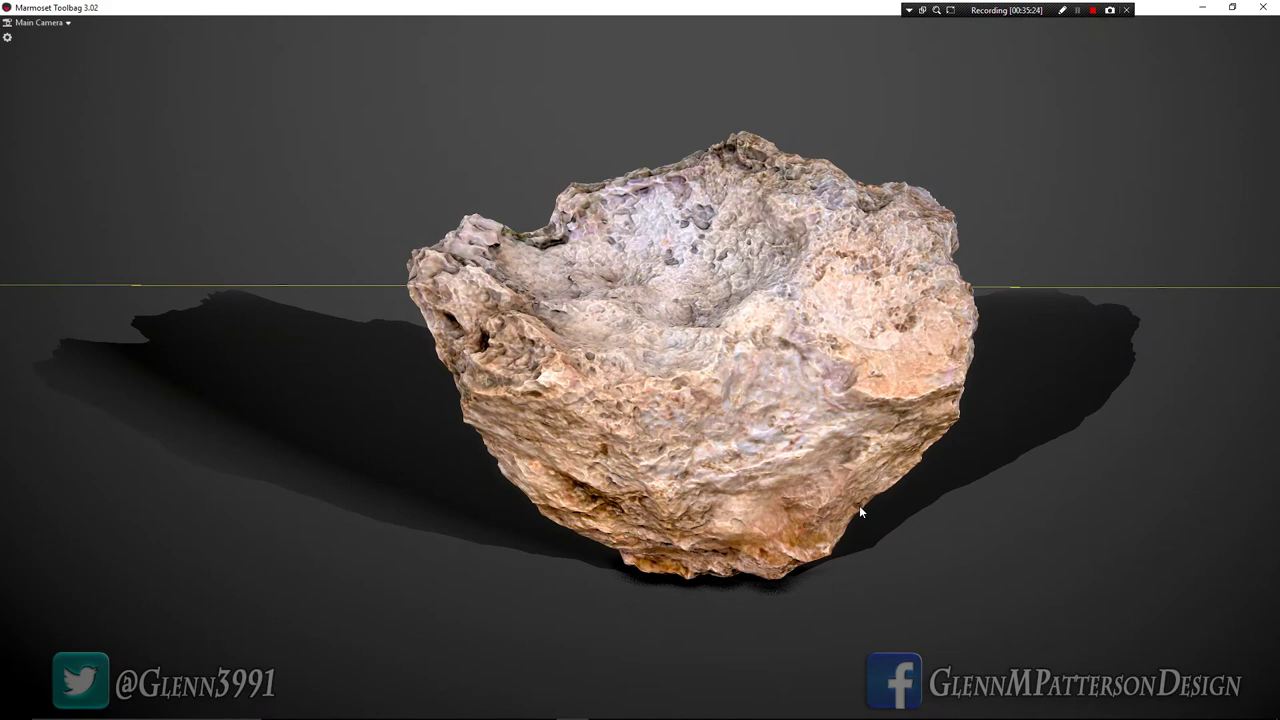
pyautogui.press('Tab')
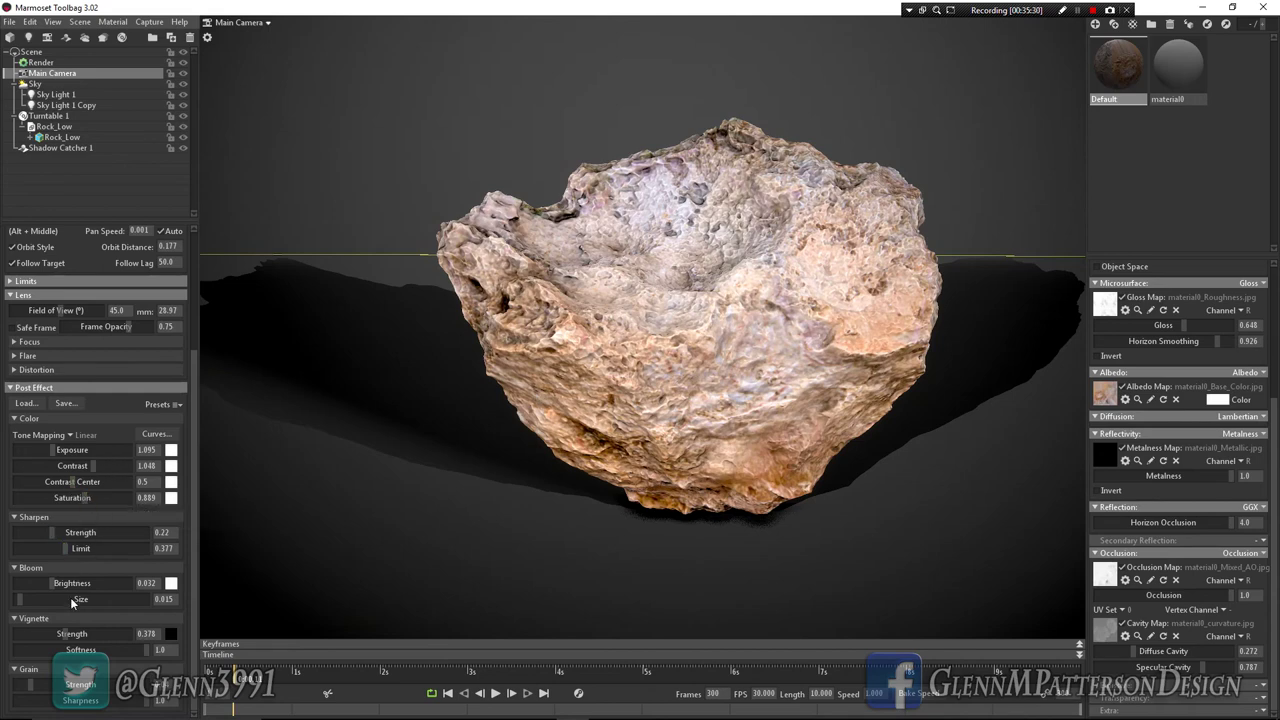
# Step: Enable the main camera's depth of field, focus it on the rock's front surface, and set near blur to 0.0 and far blur to 10.82
pyautogui.scroll(3, 59, 564)
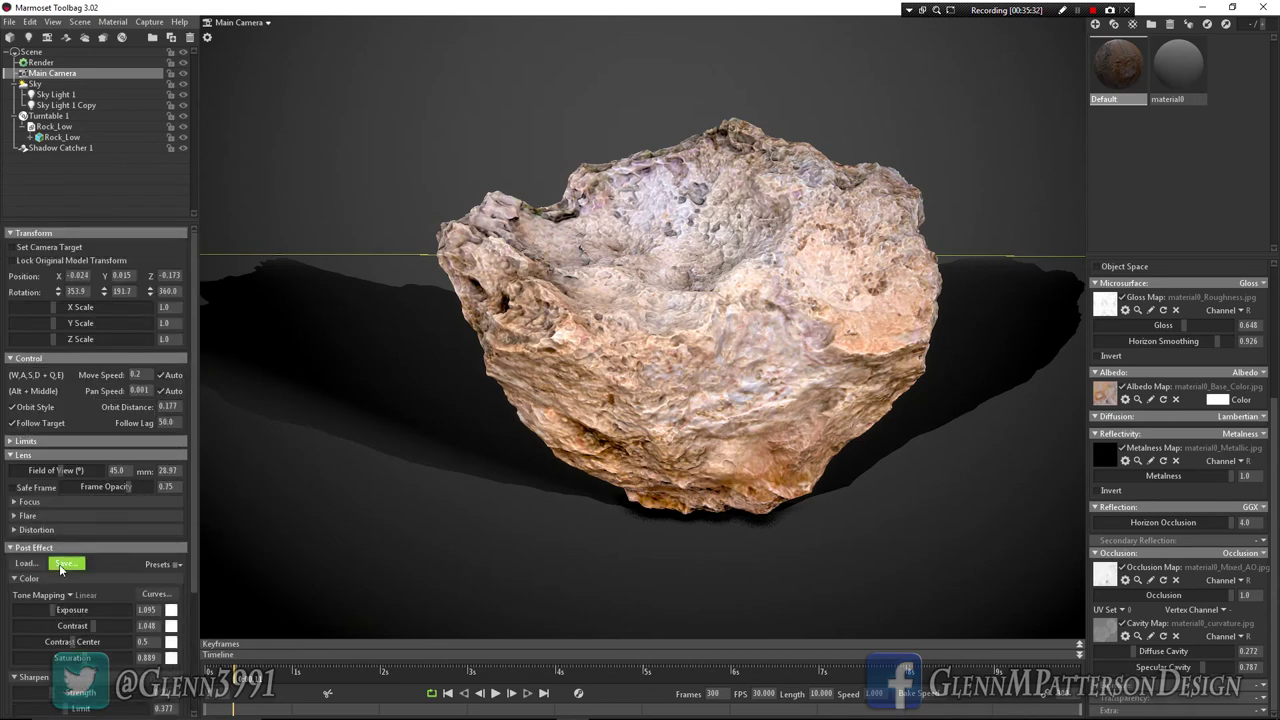
pyautogui.click(13, 503)
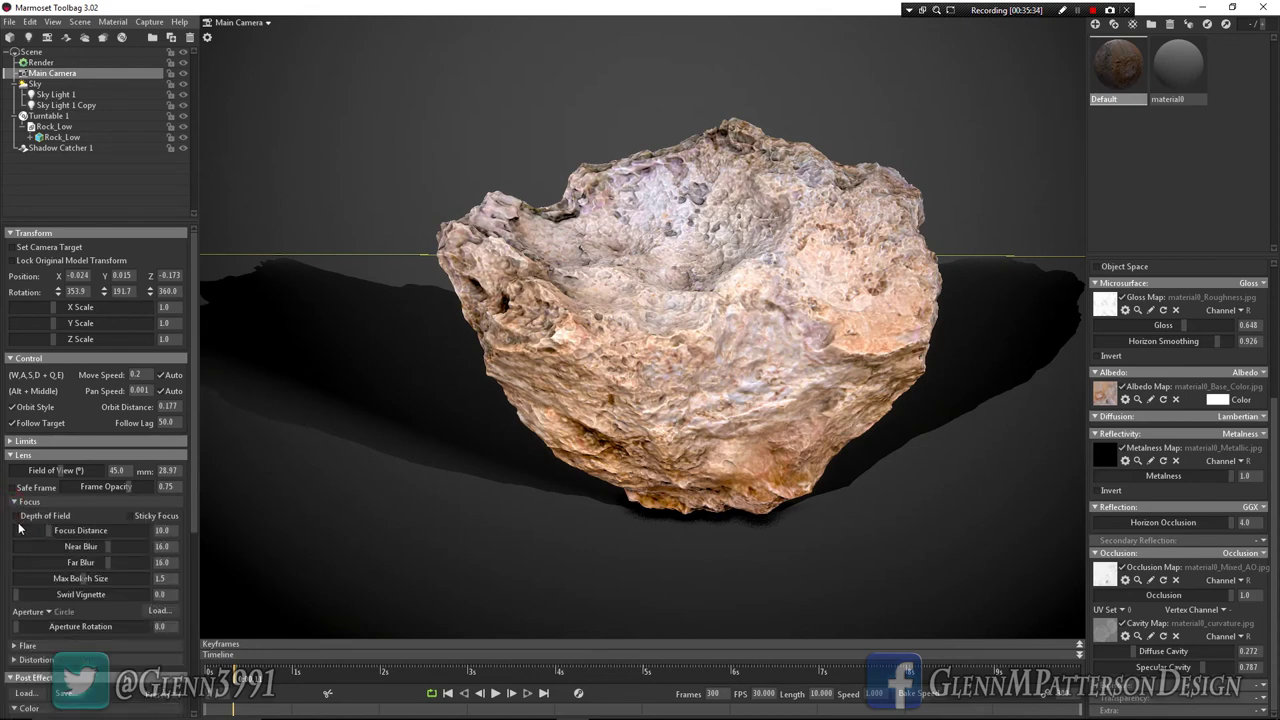
pyautogui.click(15, 516)
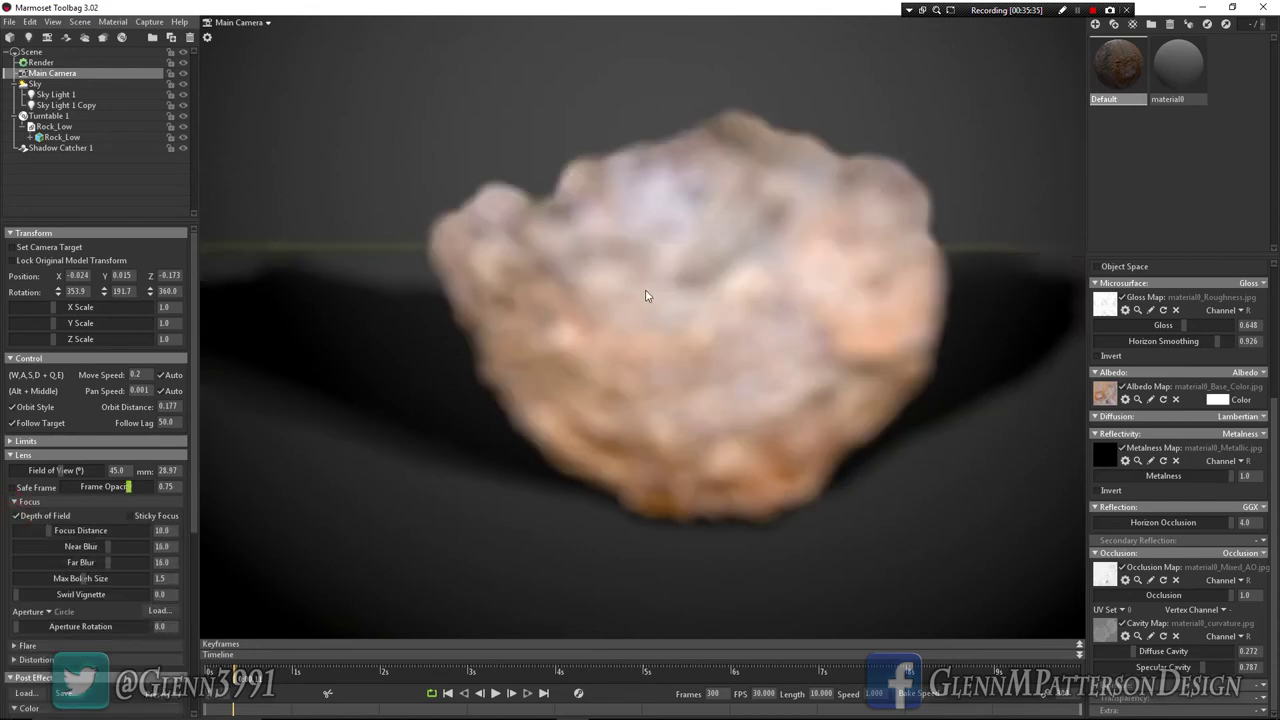
pyautogui.keyDown('ctrl'); pyautogui.click(714, 321); pyautogui.keyUp('ctrl')
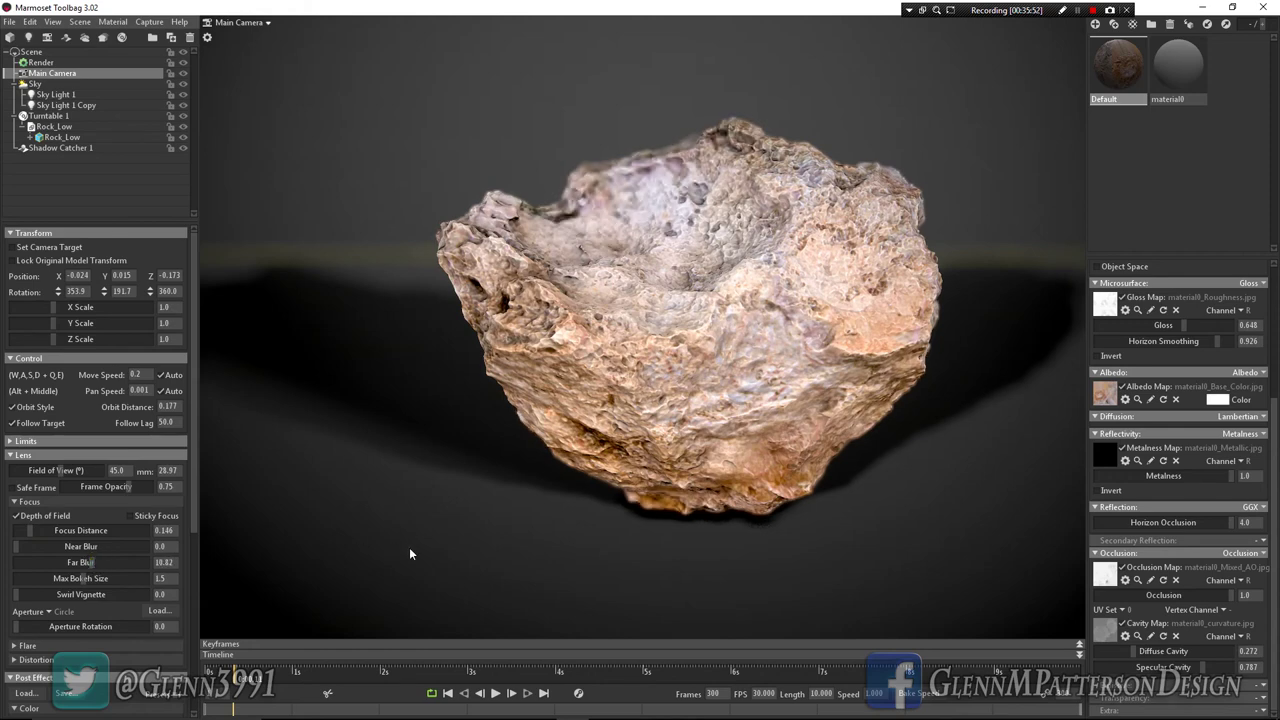
# Step: Play the turntable animation with the interface hidden to preview the depth of field on the rotating rock
pyautogui.click(496, 693)
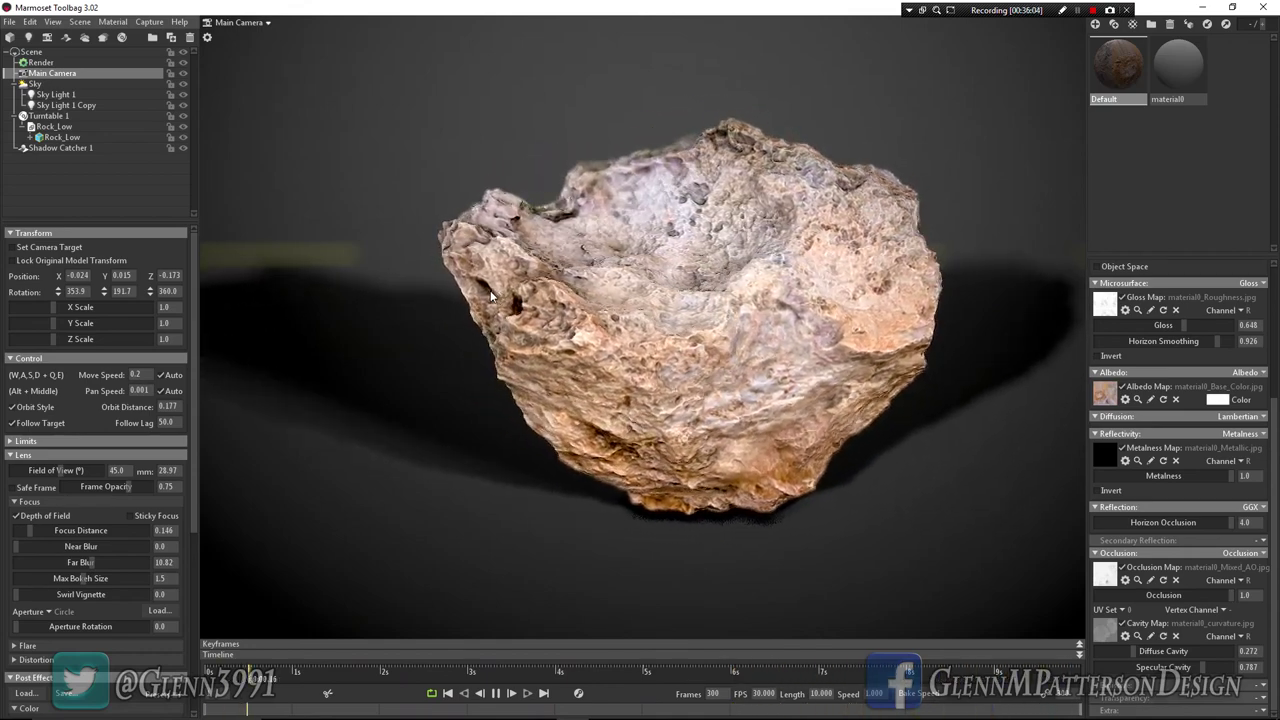
pyautogui.press('F11')
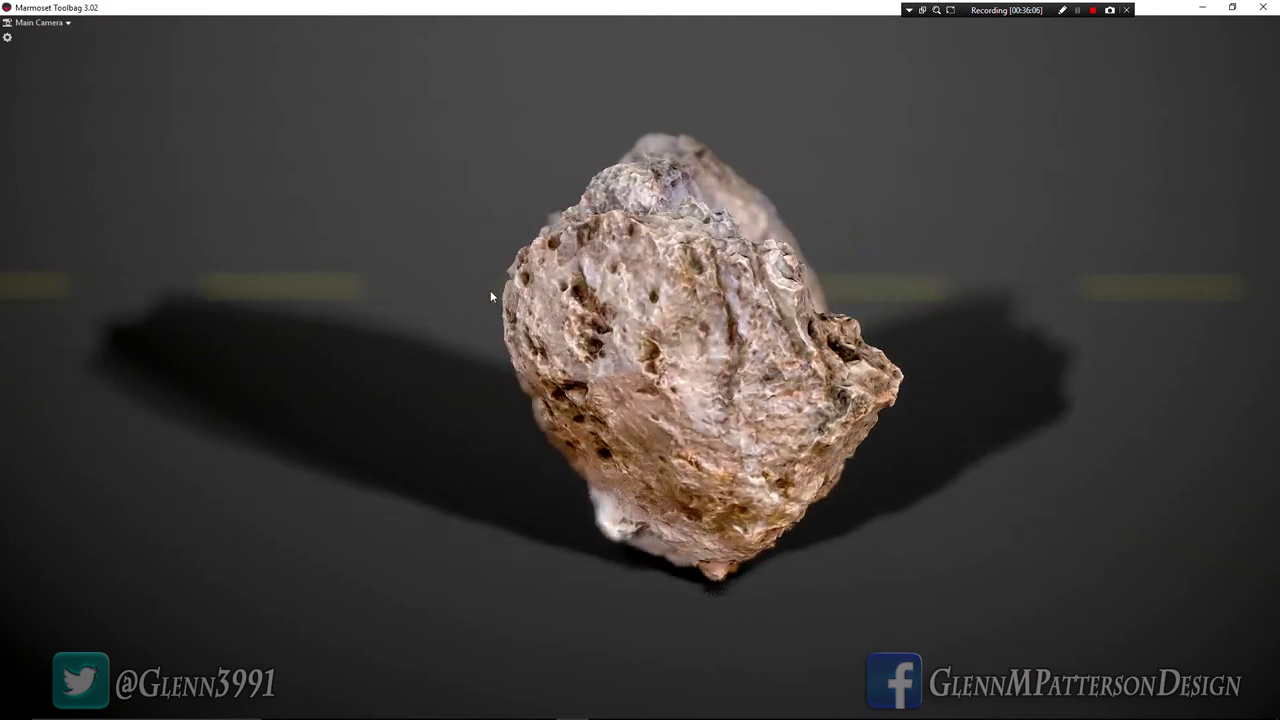